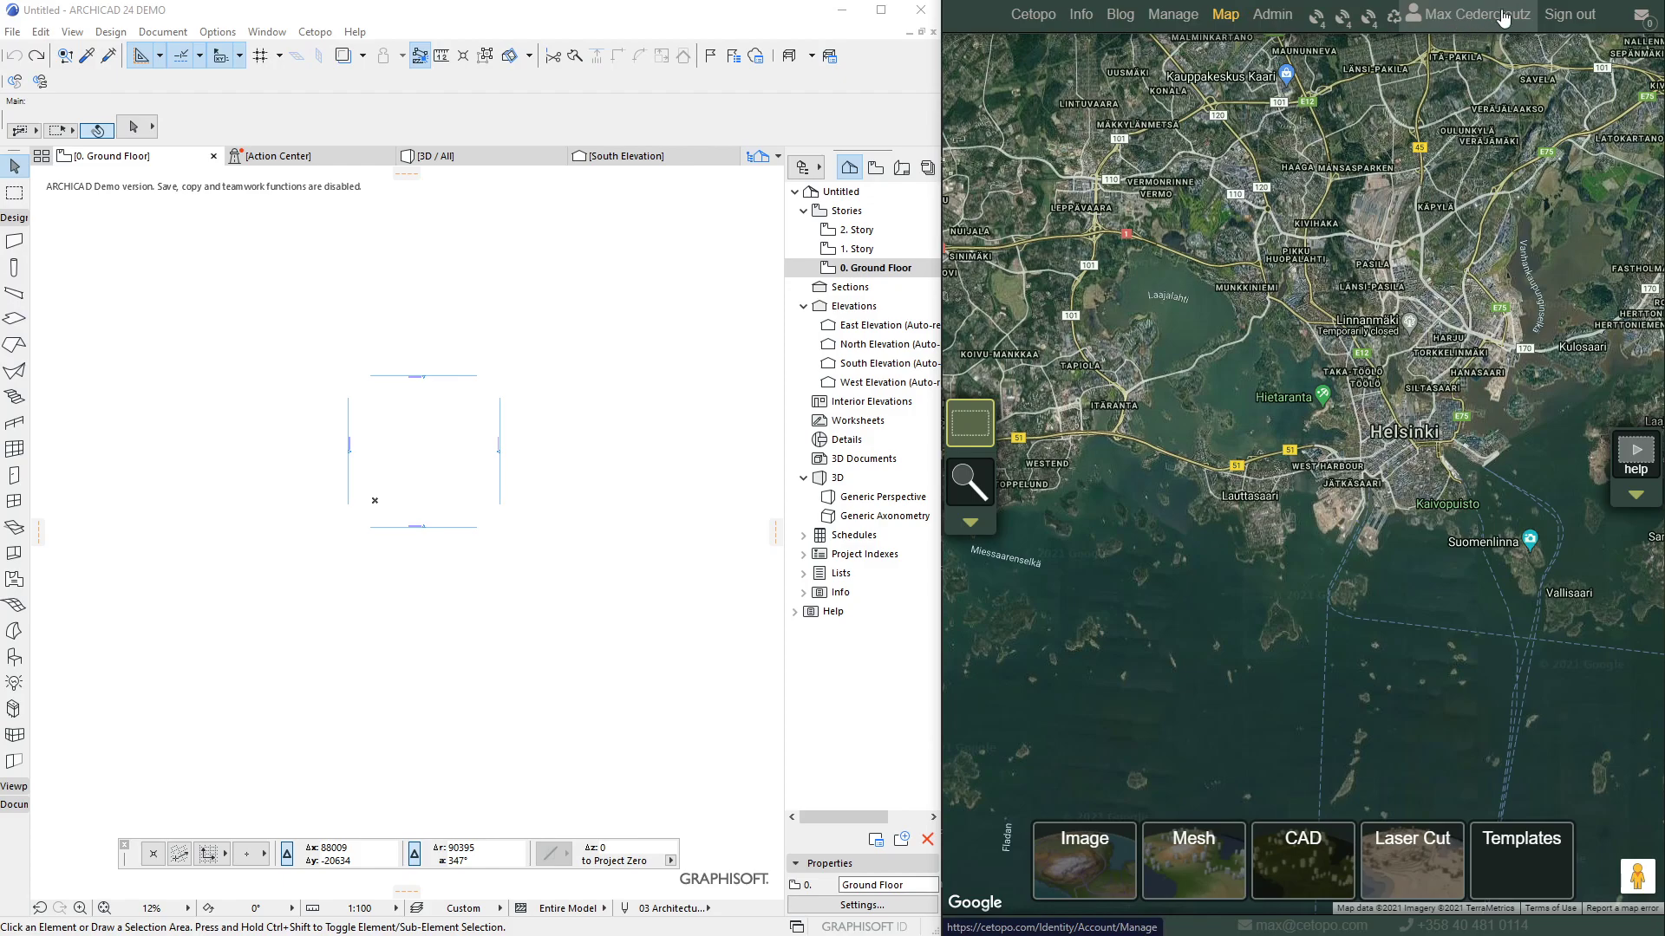
- Open the Plugins page in the Cetopo account management and download CetopoLoader_ArchiCAD24.apx for Windows
left_click(1174, 18)
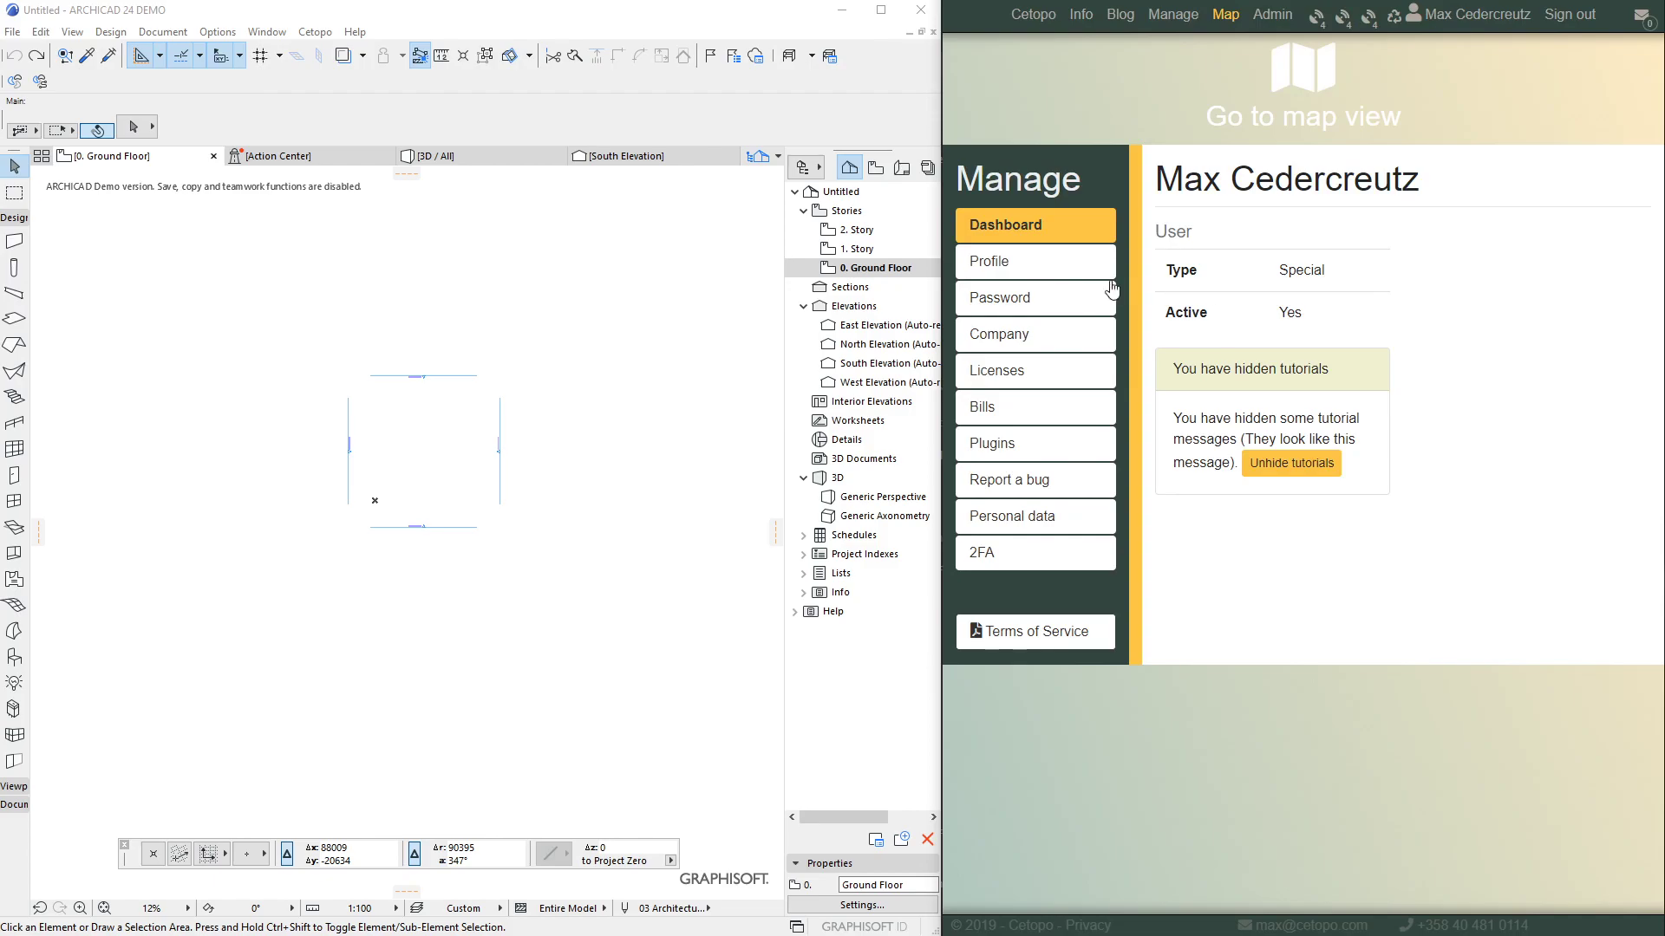
left_click(1009, 446)
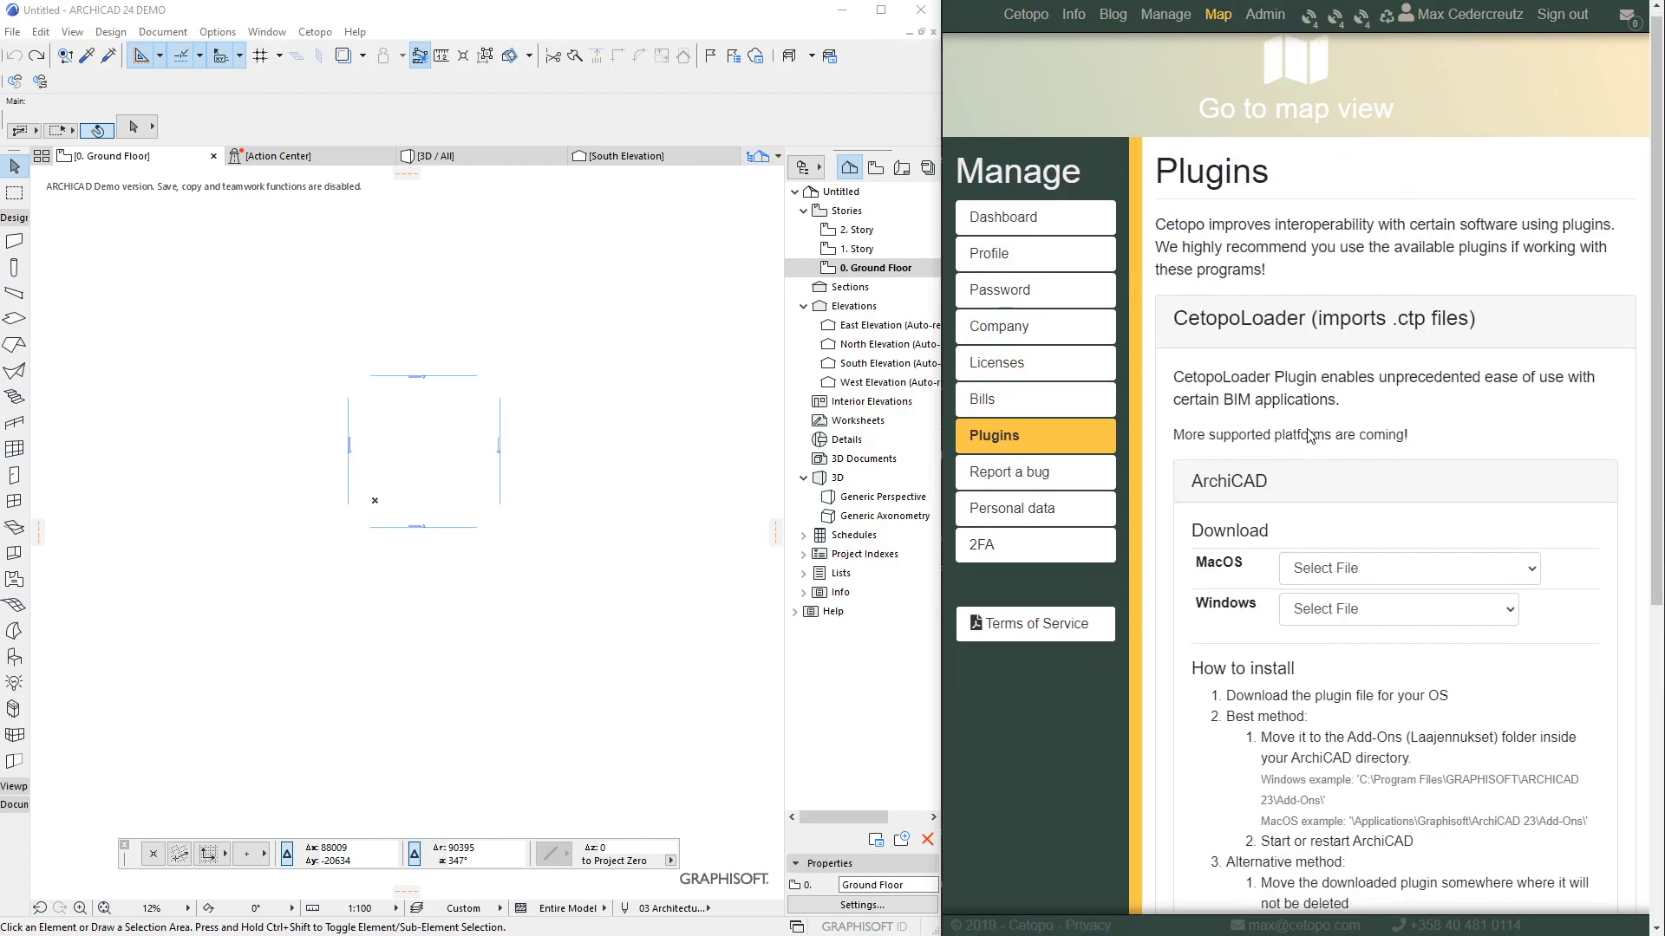
scroll(1348, 258, "down", 3)
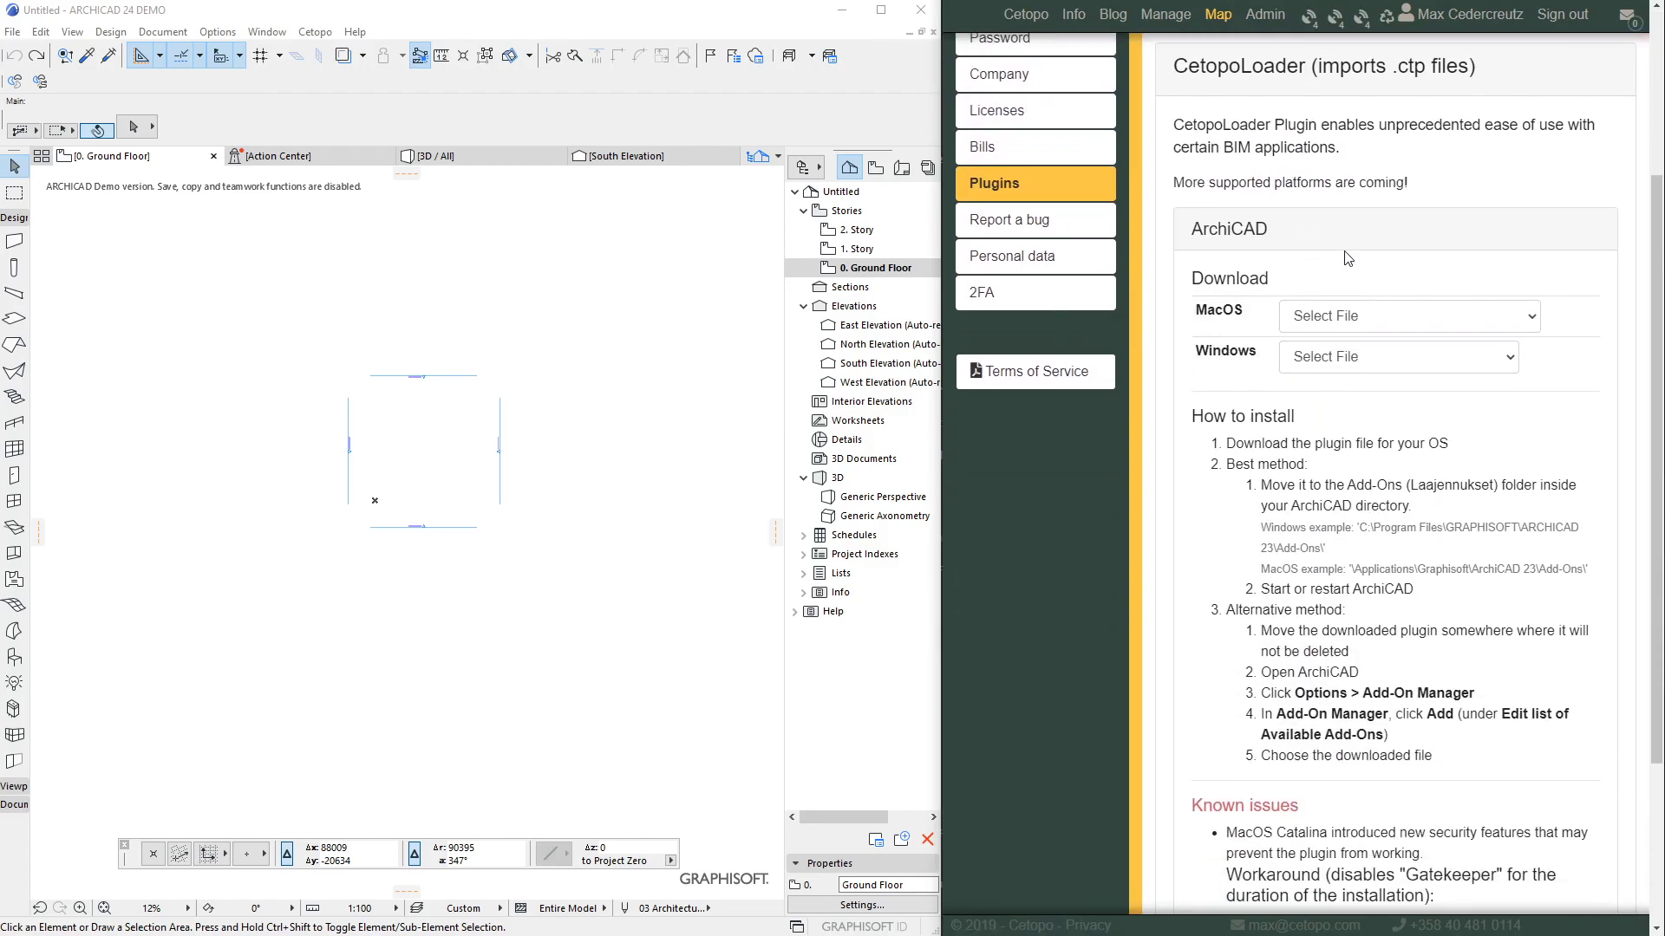
left_click(1370, 358)
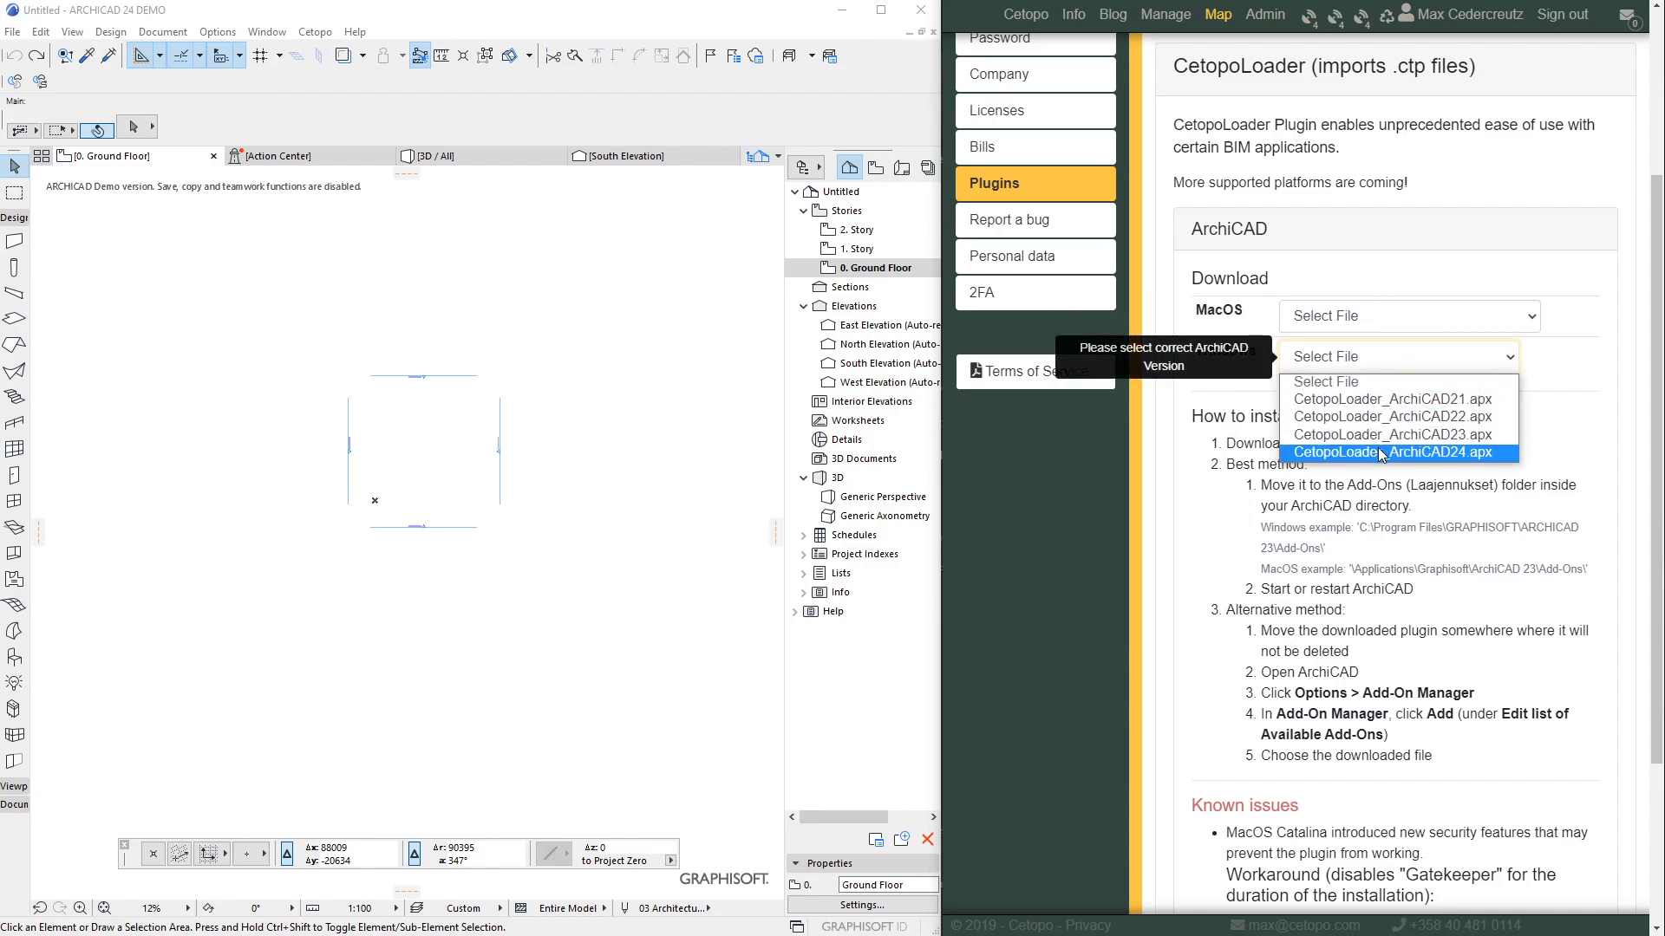
left_click(1350, 452)
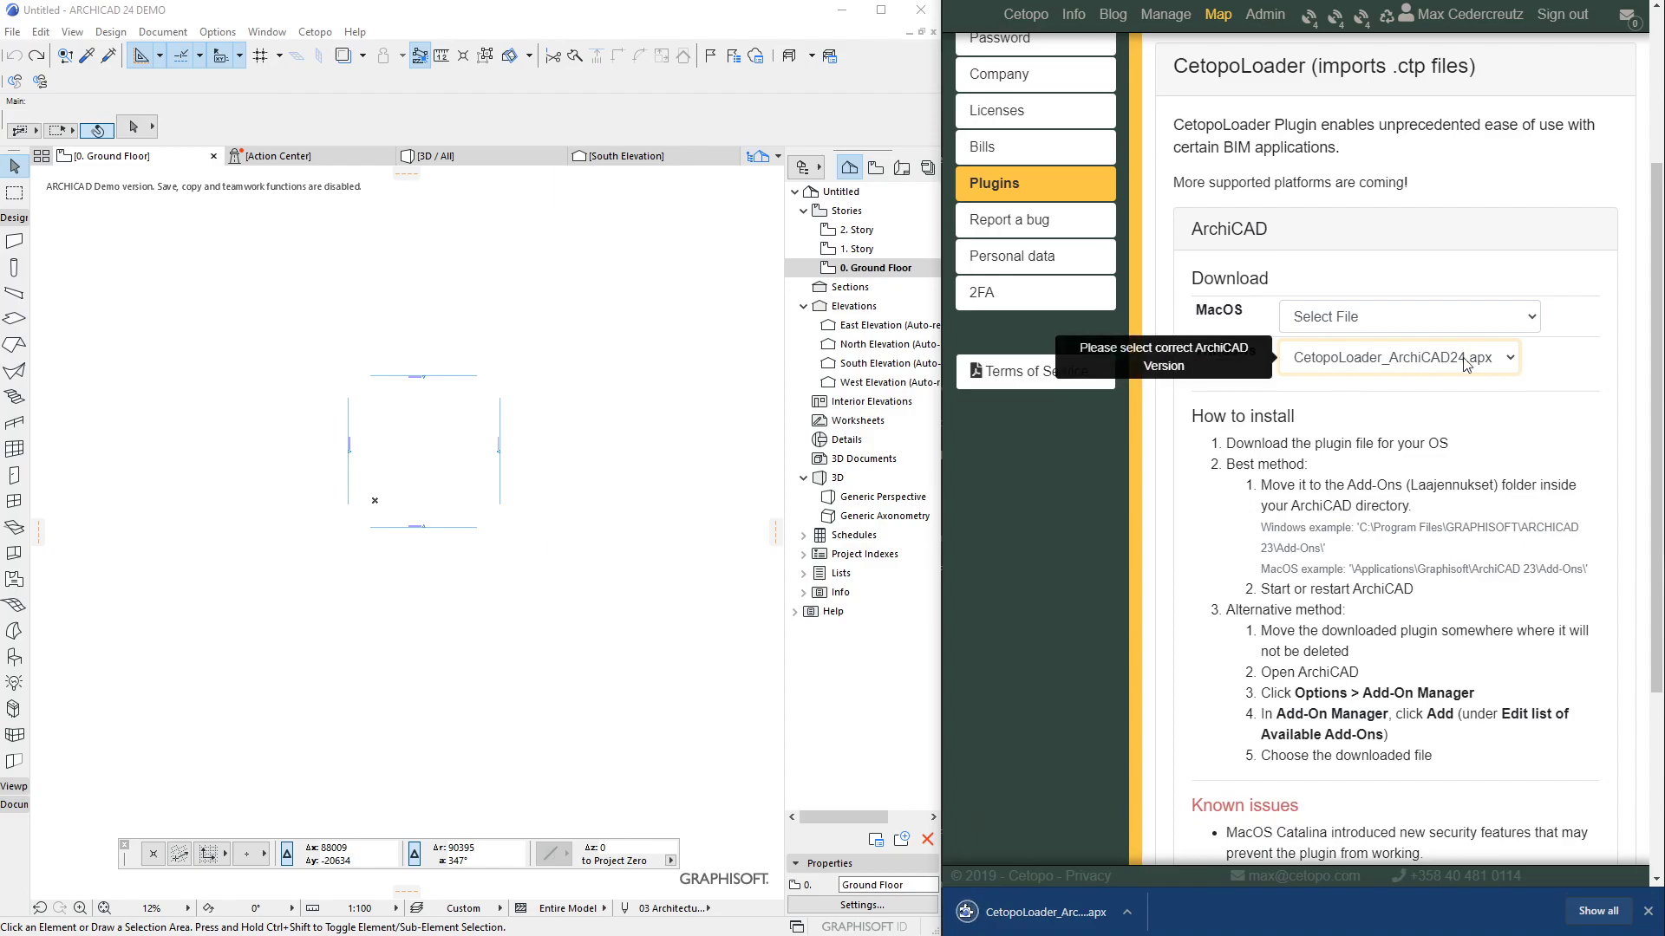
- Read the CetopoLoader installation instructions and the MacOS Catalina workaround under Known issues
scroll(1439, 373, "down", 2)
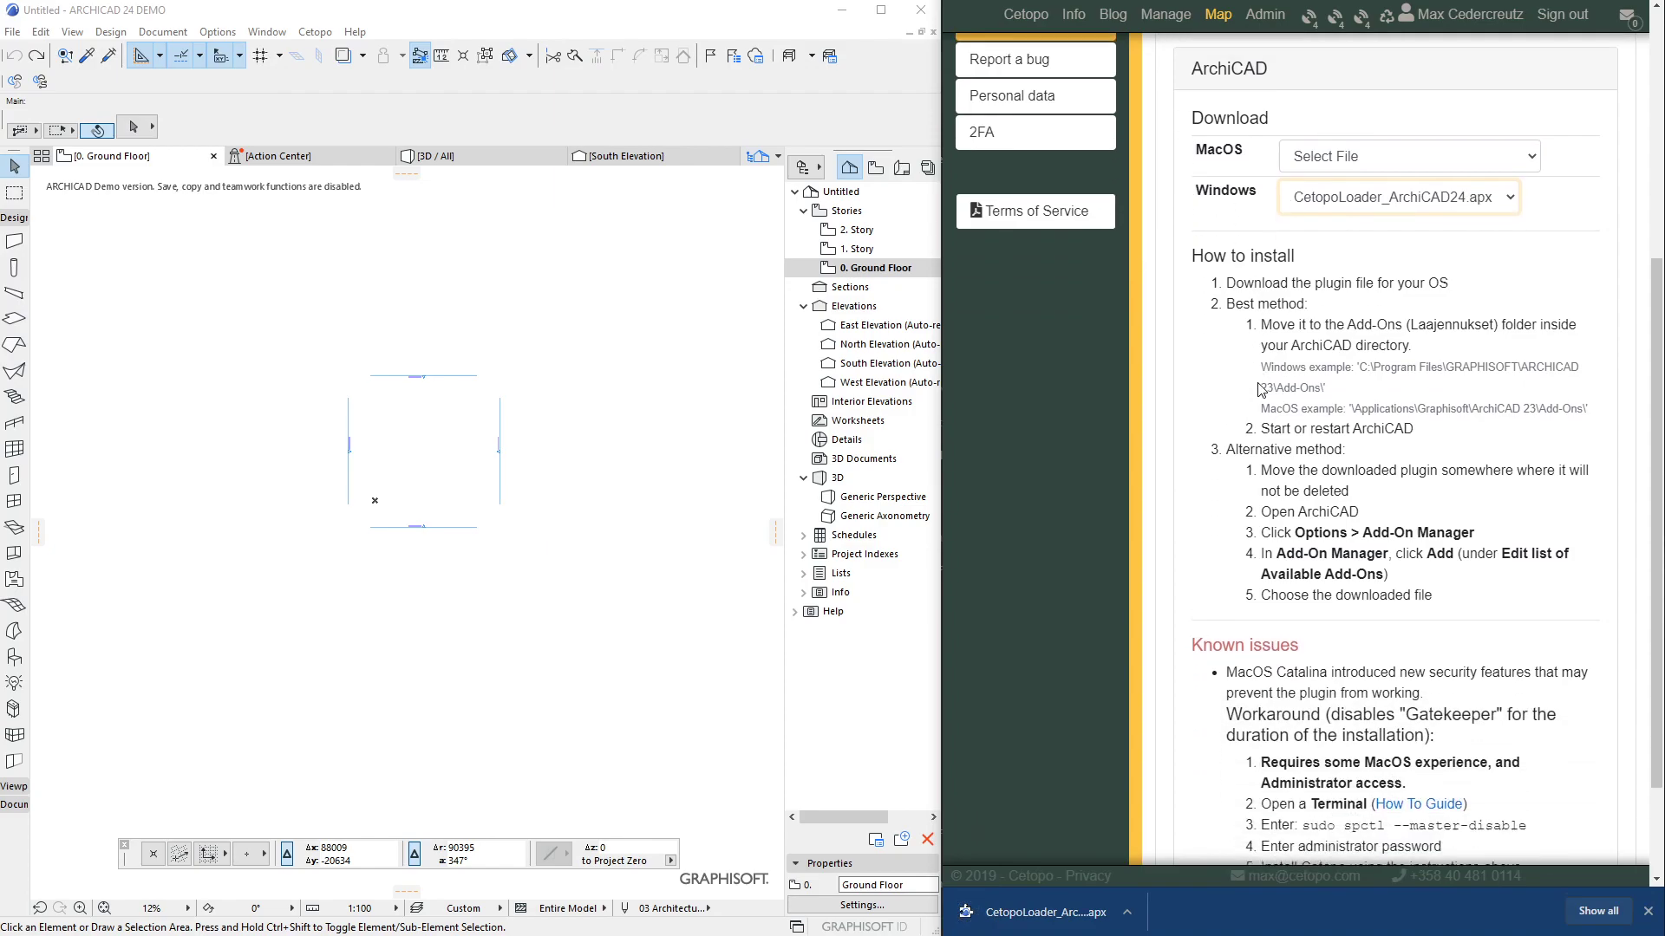
left_click(1084, 912)
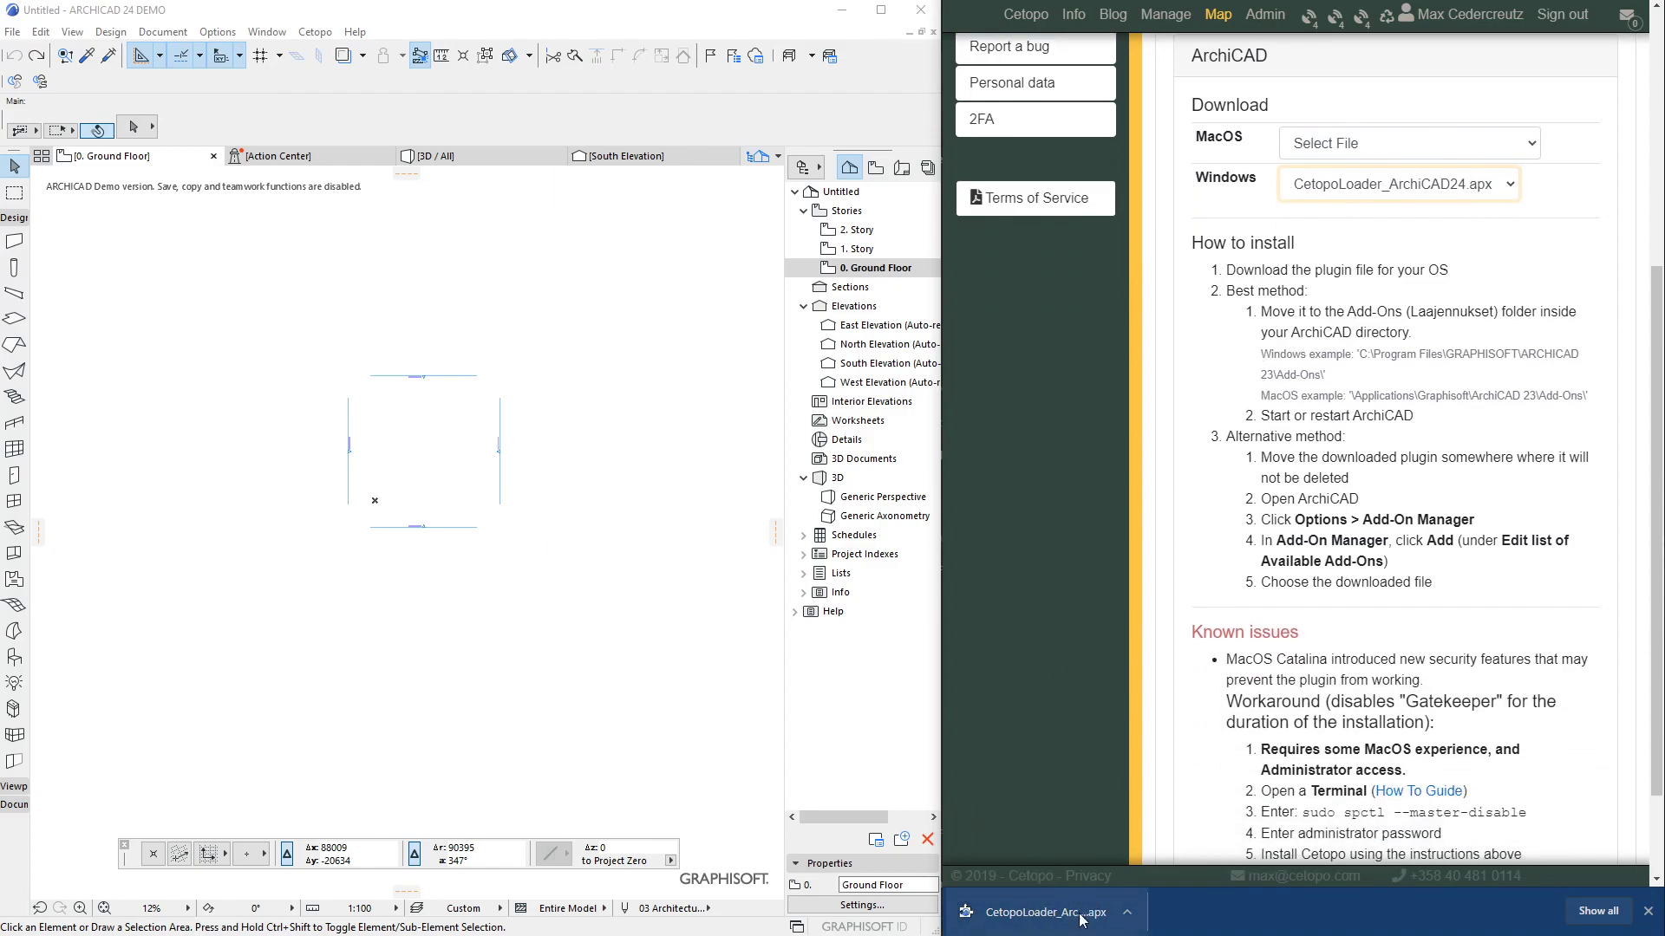
scroll(1125, 653, "down", 2)
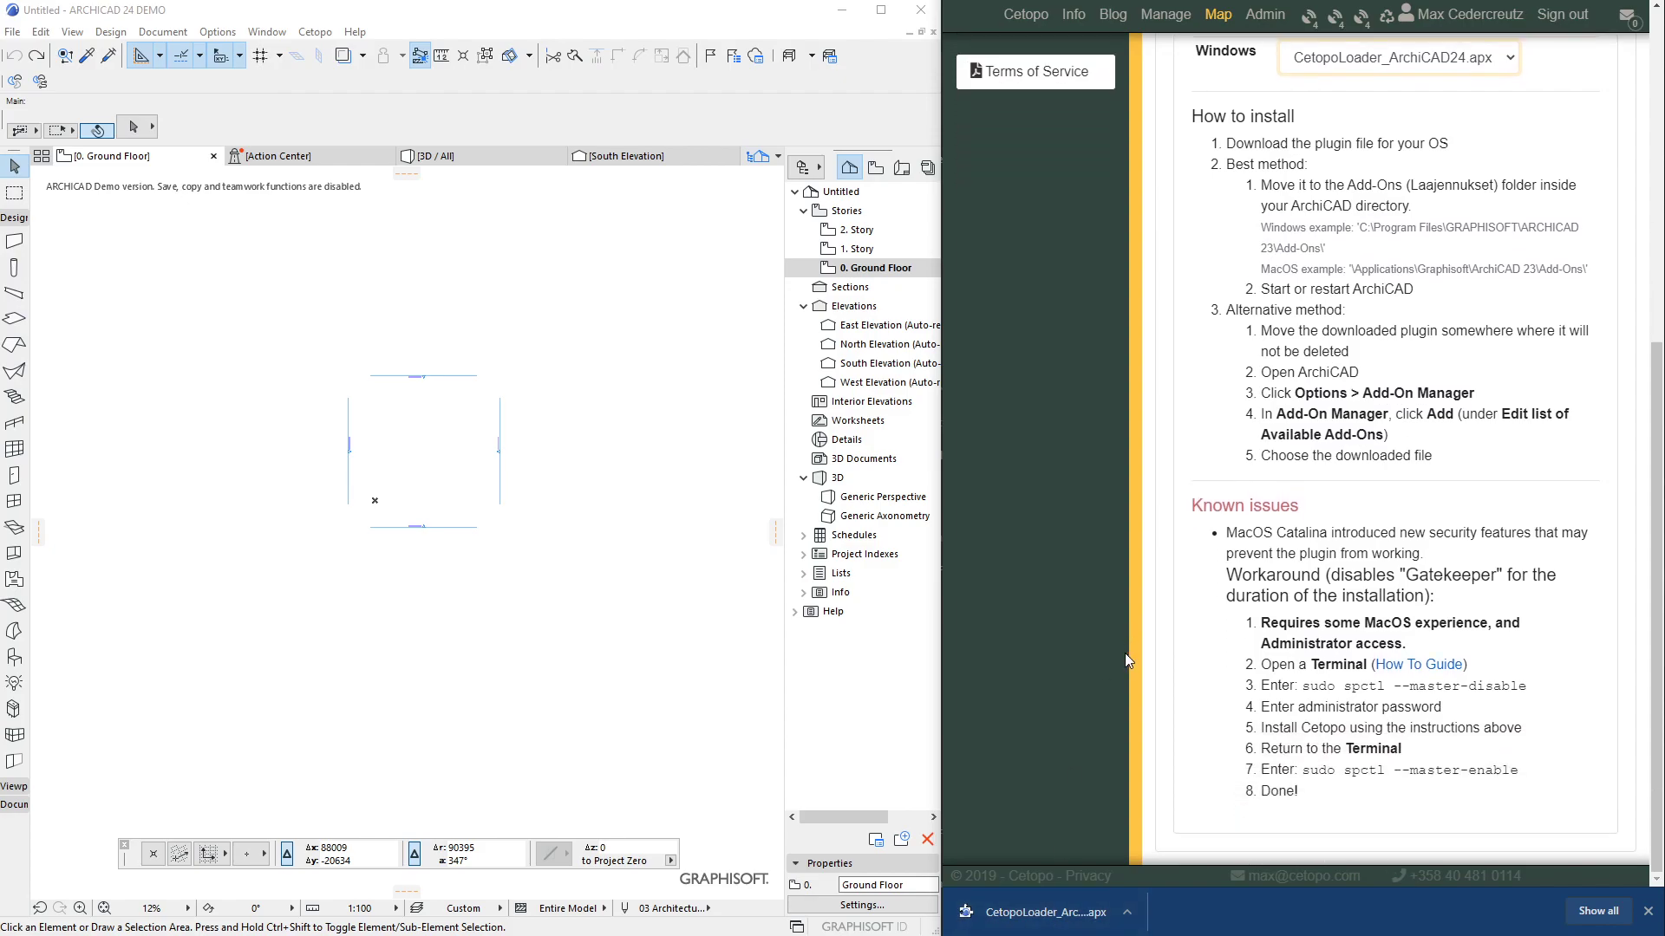
left_click_drag(1220, 530, 1422, 553)
left_click(1324, 524)
left_click_drag(1324, 533, 1230, 532)
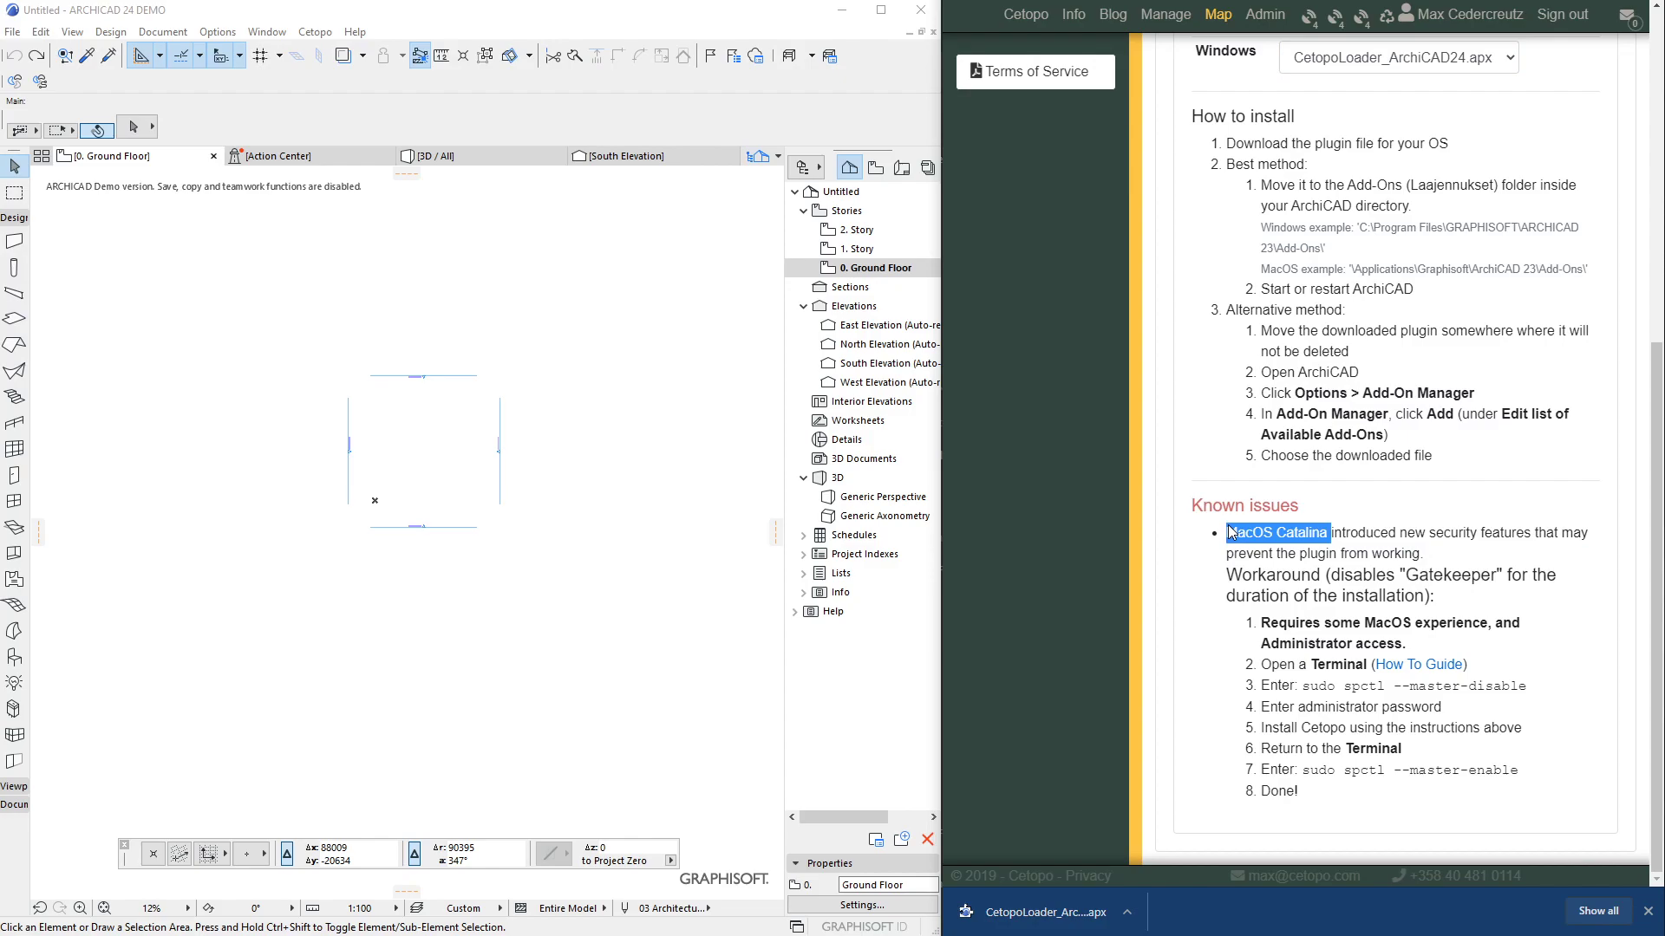
left_click(1303, 546)
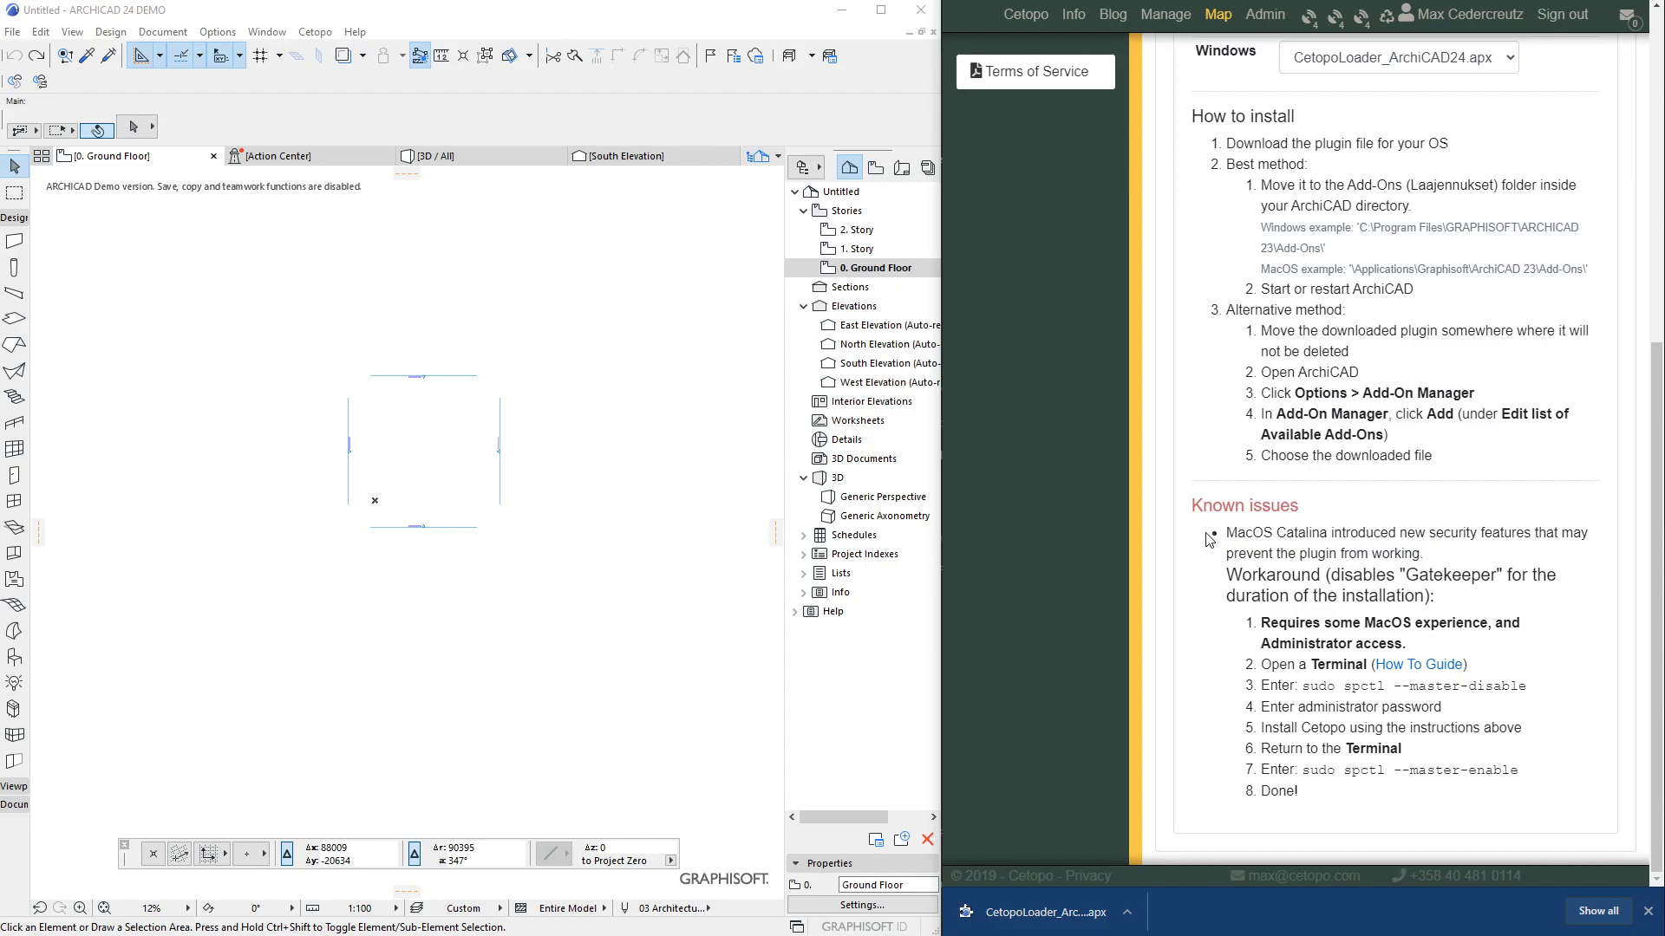
left_click_drag(1253, 633, 1324, 792)
left_click(1324, 794)
scroll(1422, 691, "up", 6)
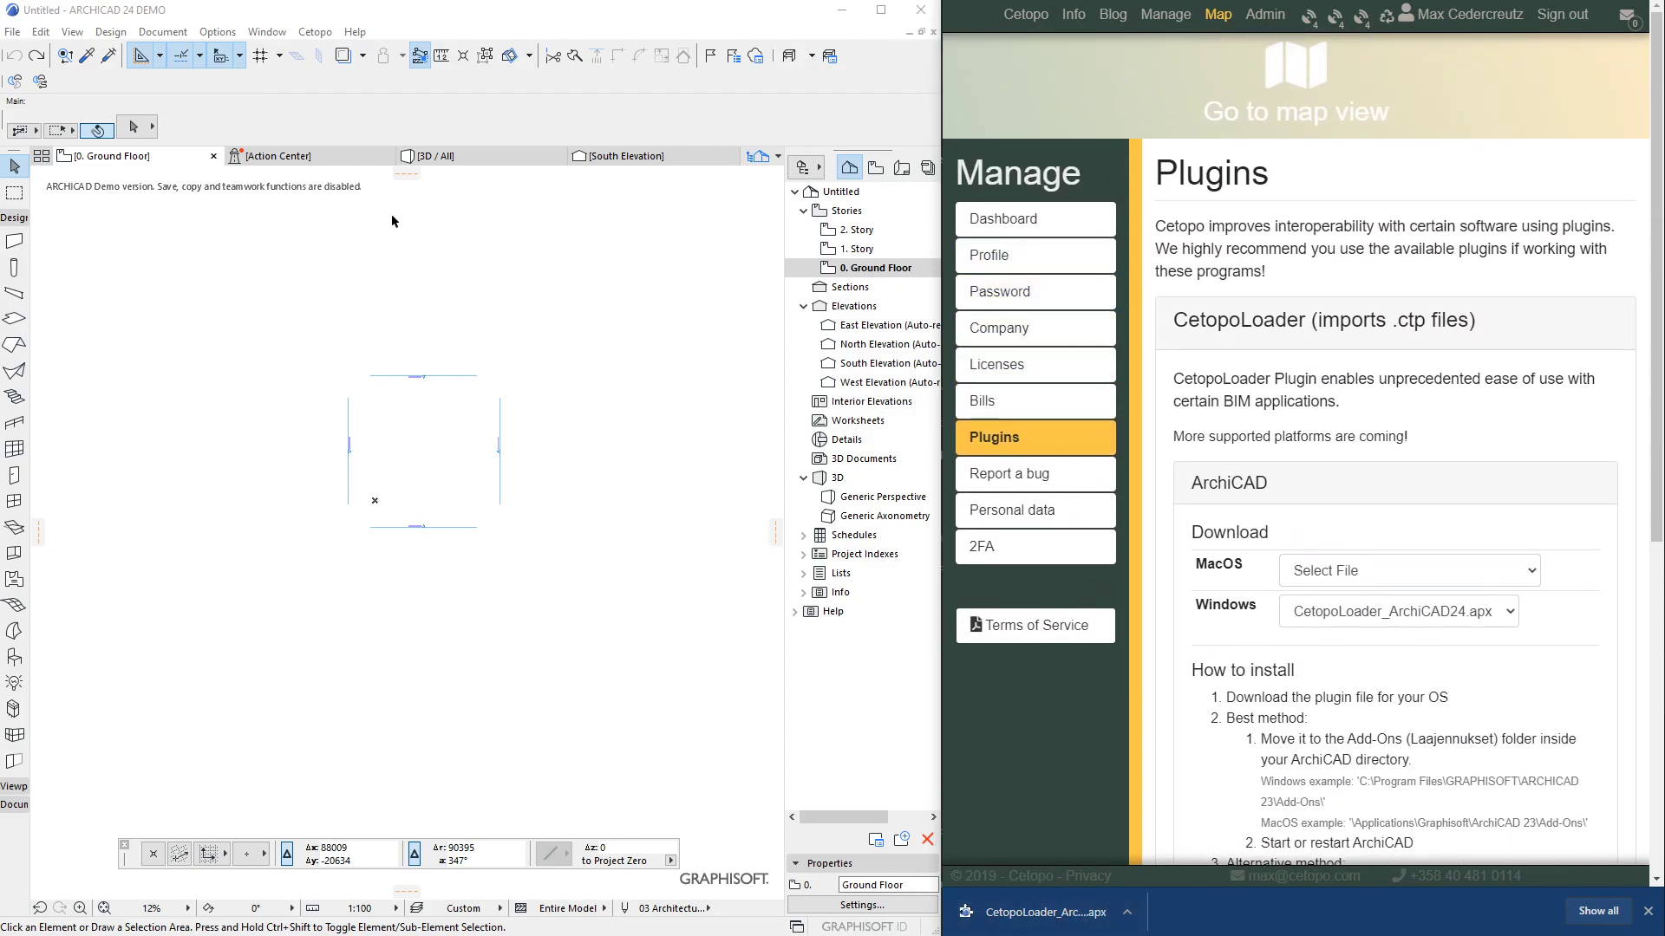
- In ArchiCAD's Add-On Manager, disable the existing Cetopo add-on and remove it from the list of available add-ons
left_click(217, 32)
left_click(246, 168)
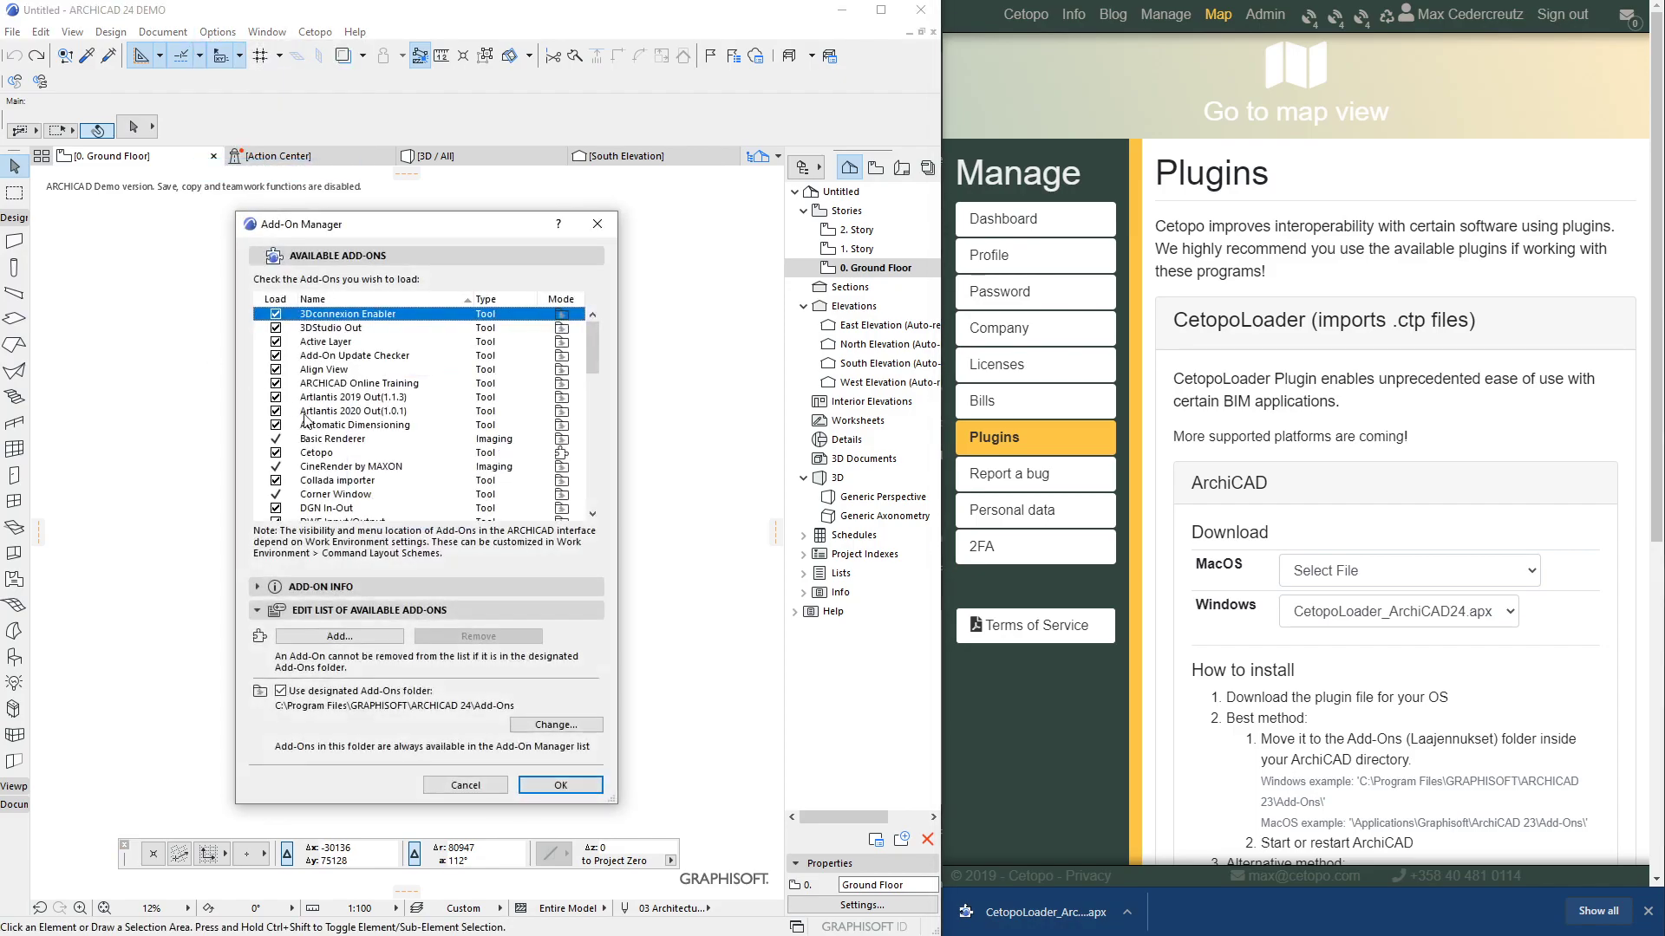
left_click(275, 453)
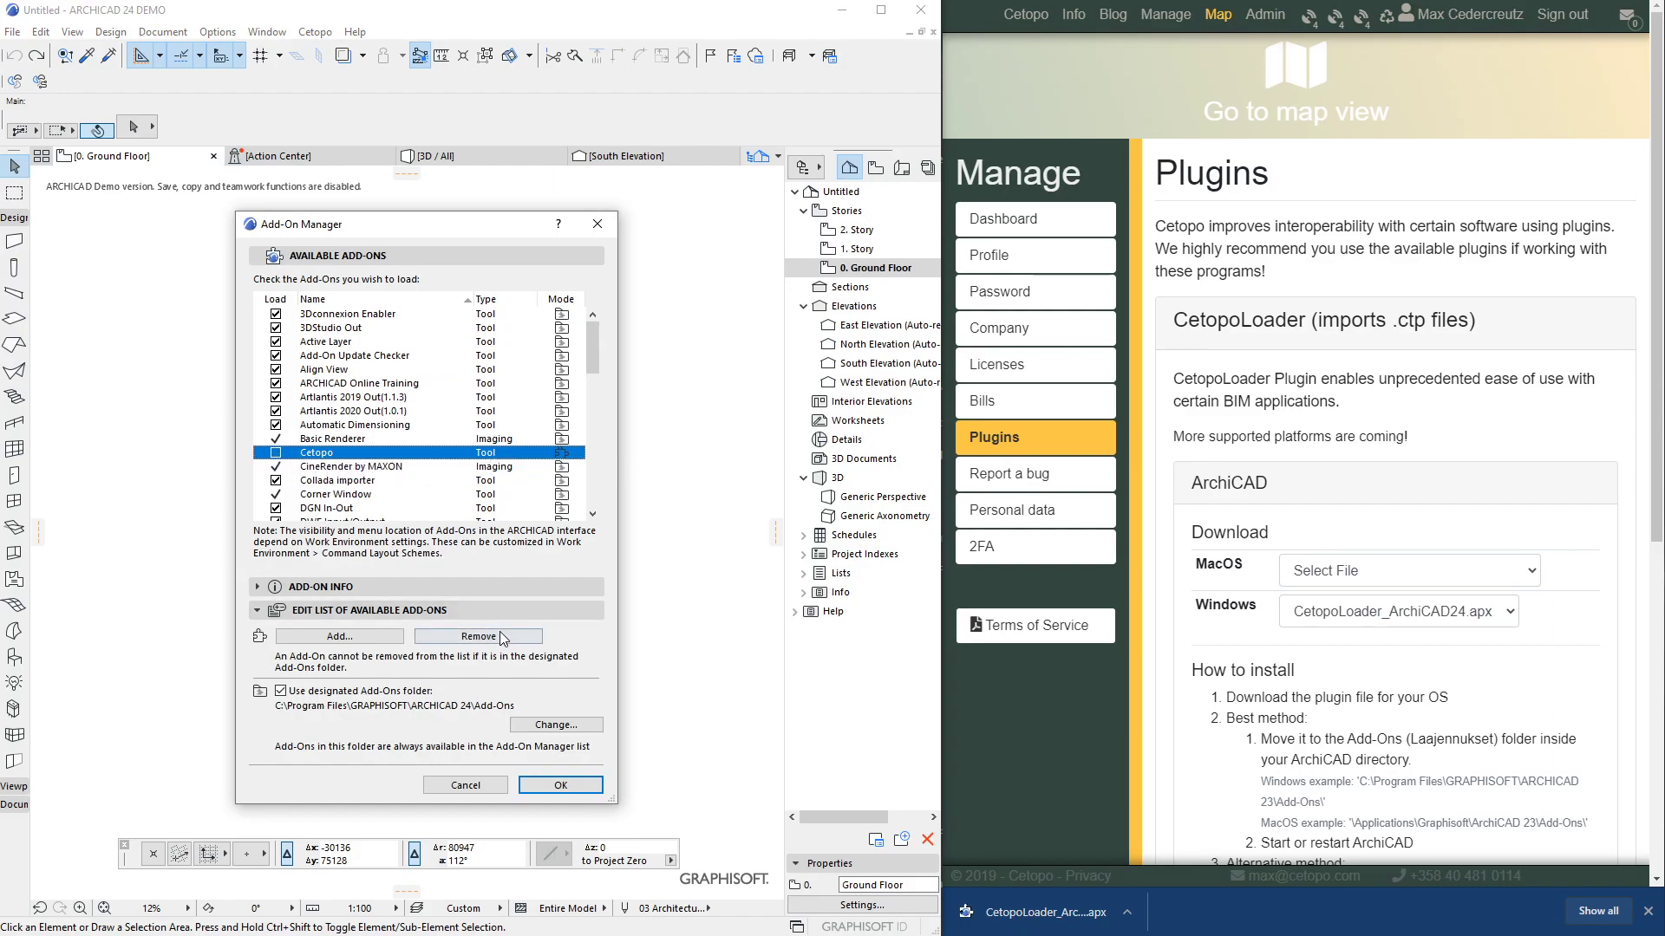
left_click(502, 639)
left_click(579, 782)
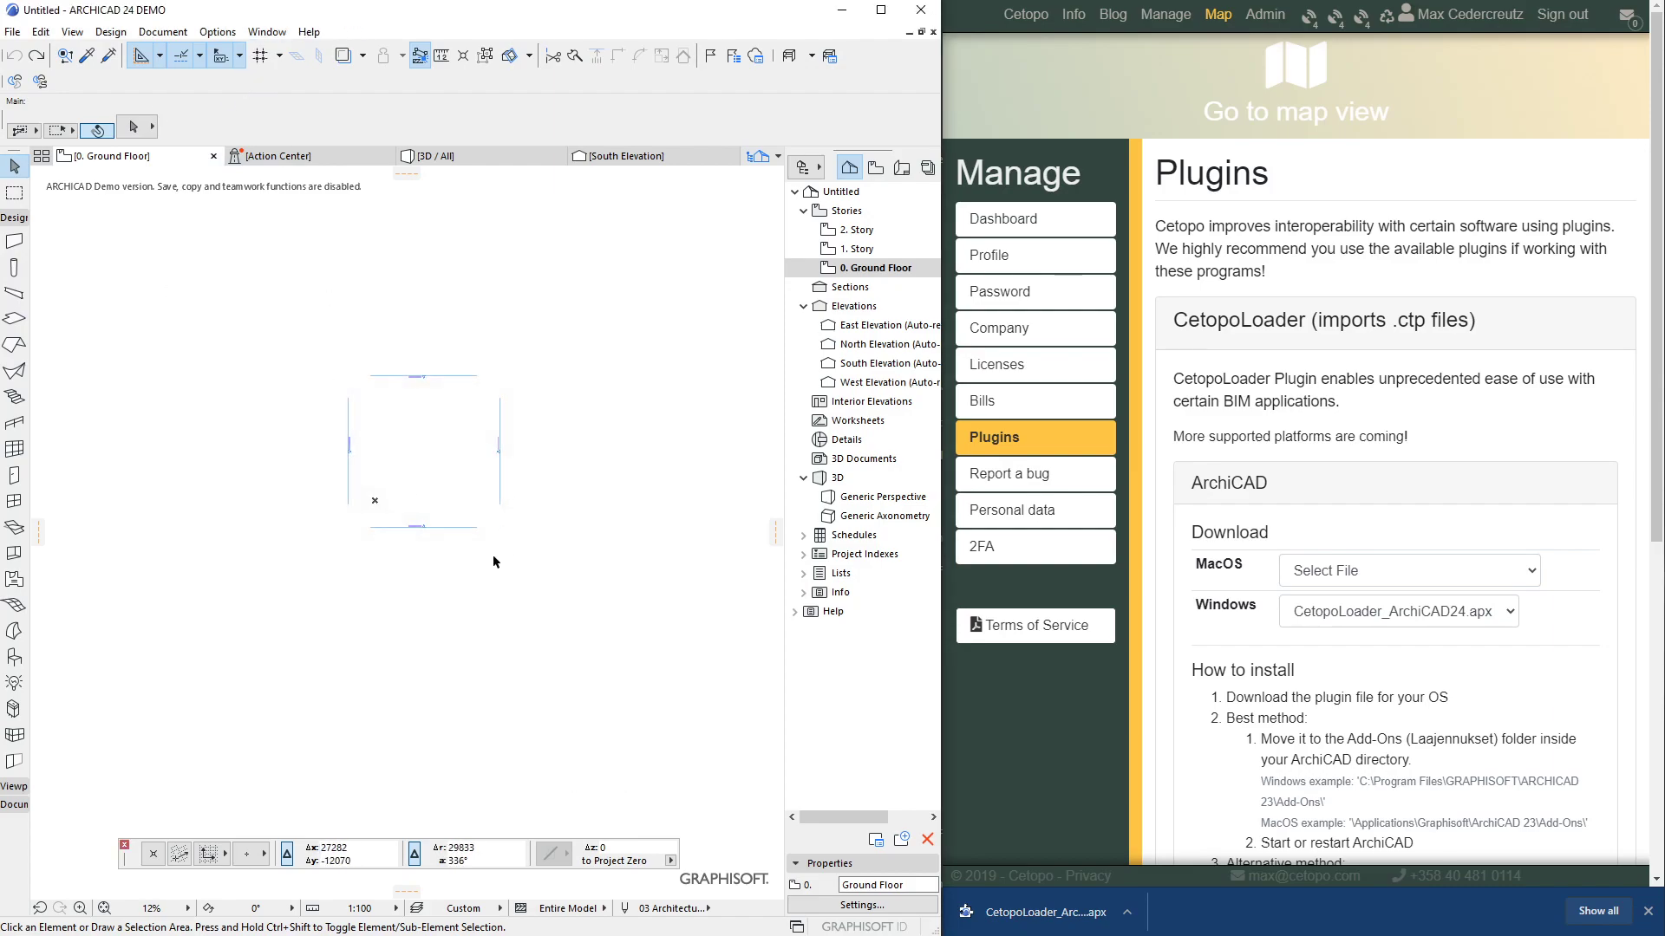
- Add CetopoLoader_ArchiCAD24 (4).apx from the Downloads folder to the available add-ons in the Add-On Manager
left_click(218, 33)
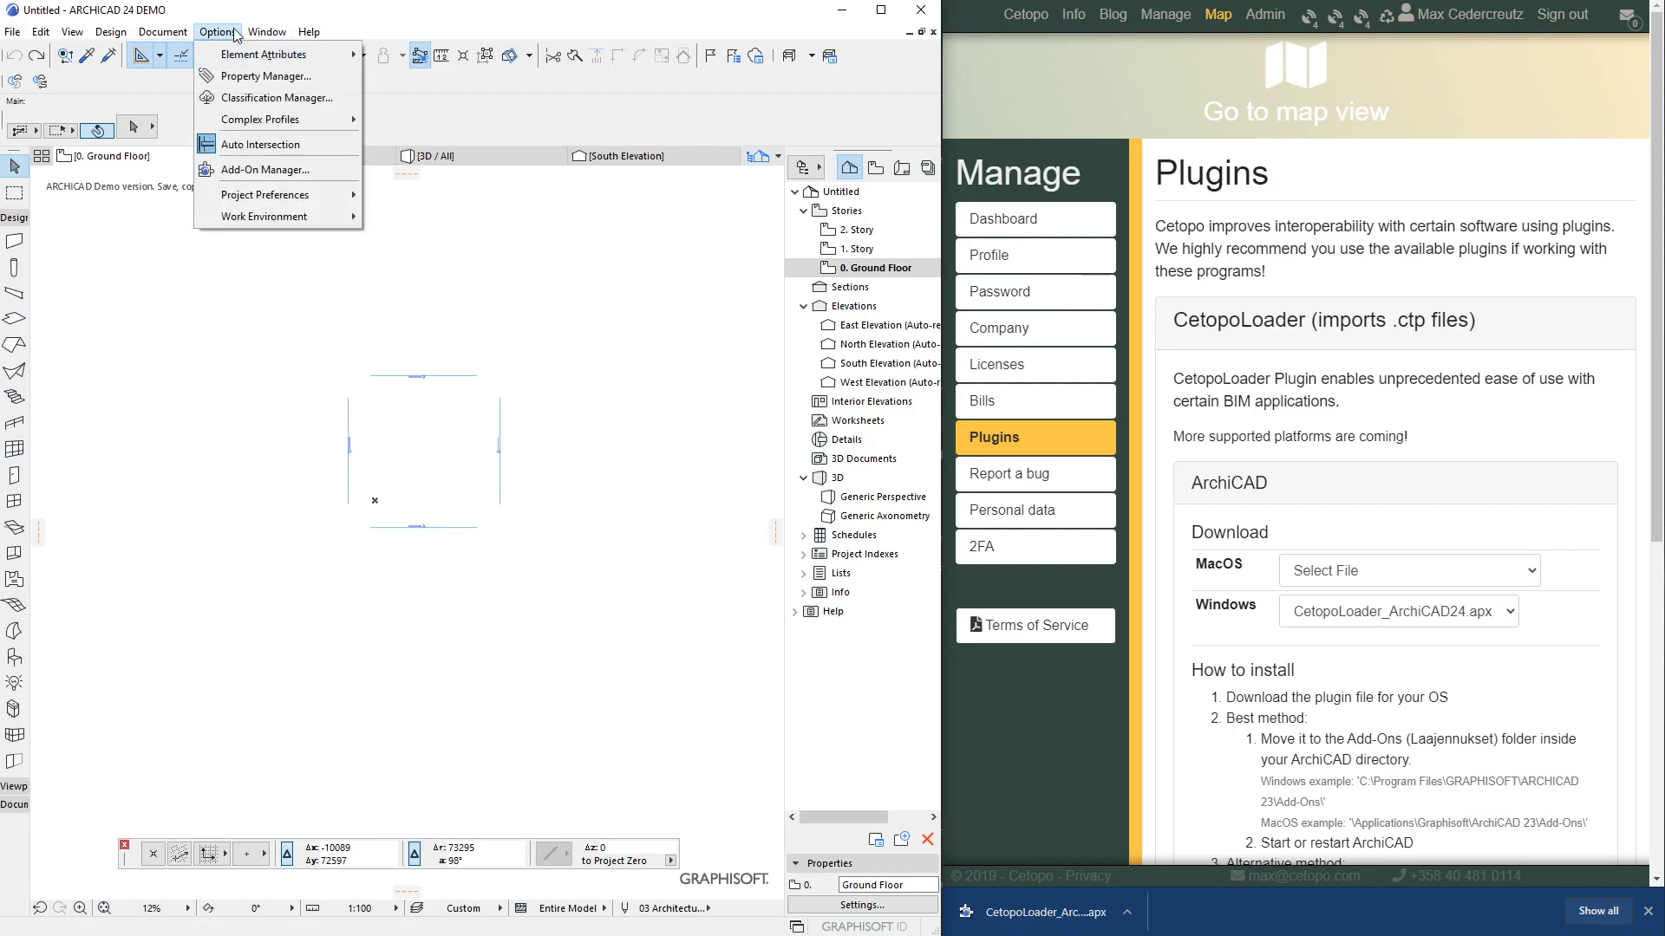
left_click(242, 171)
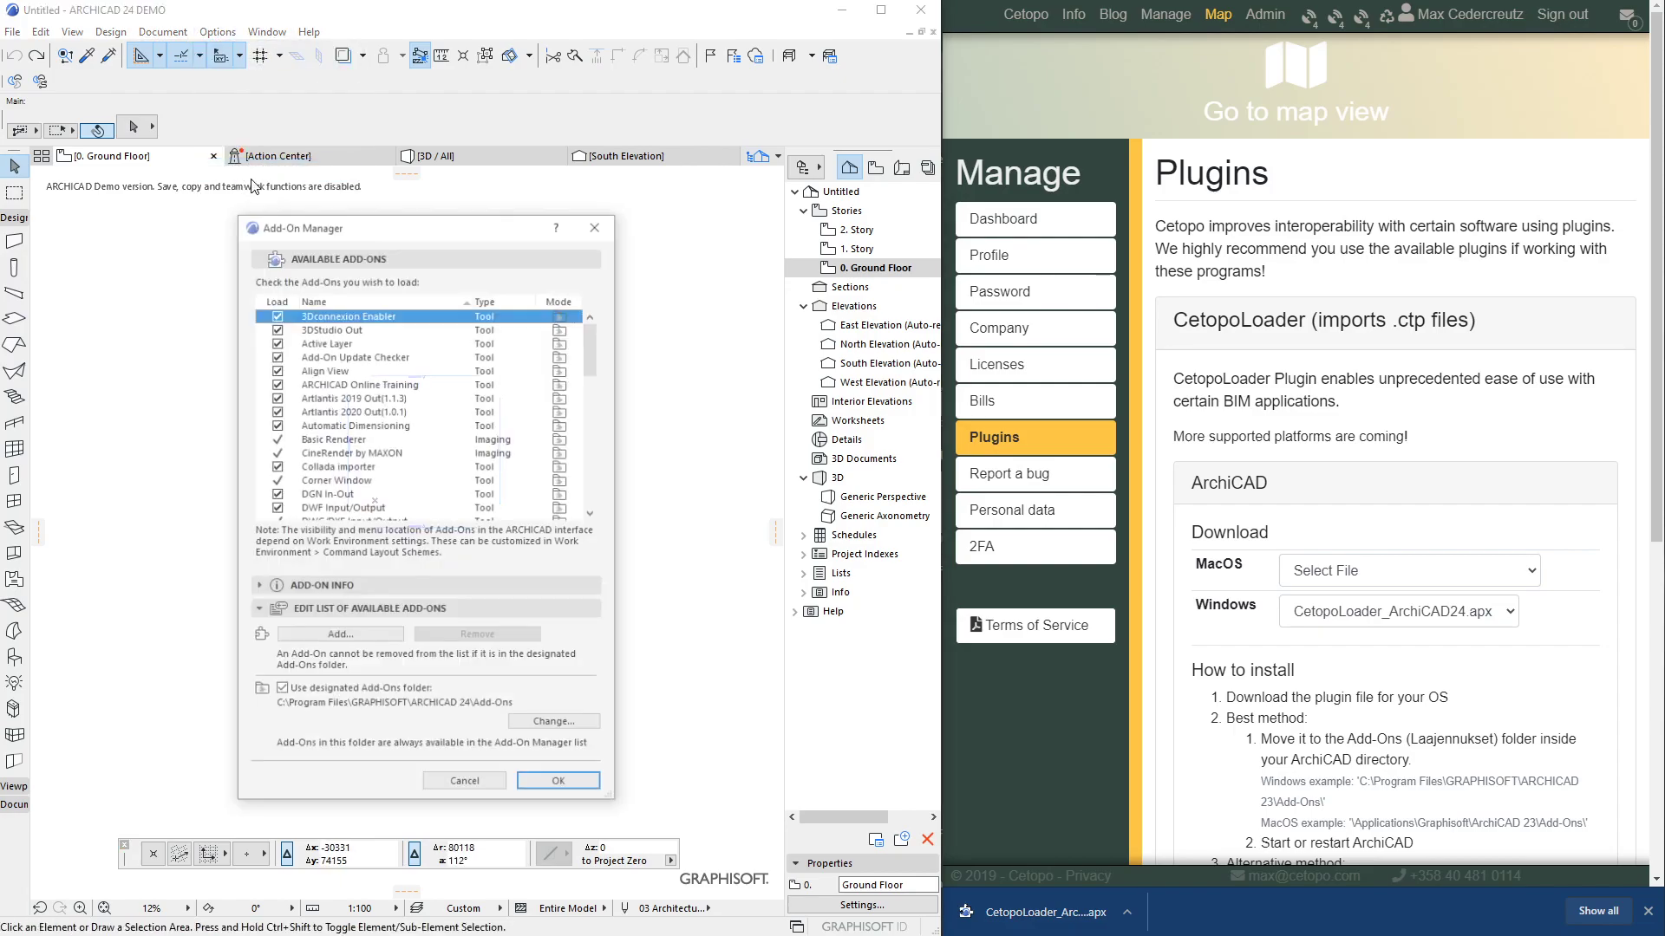
left_click(350, 634)
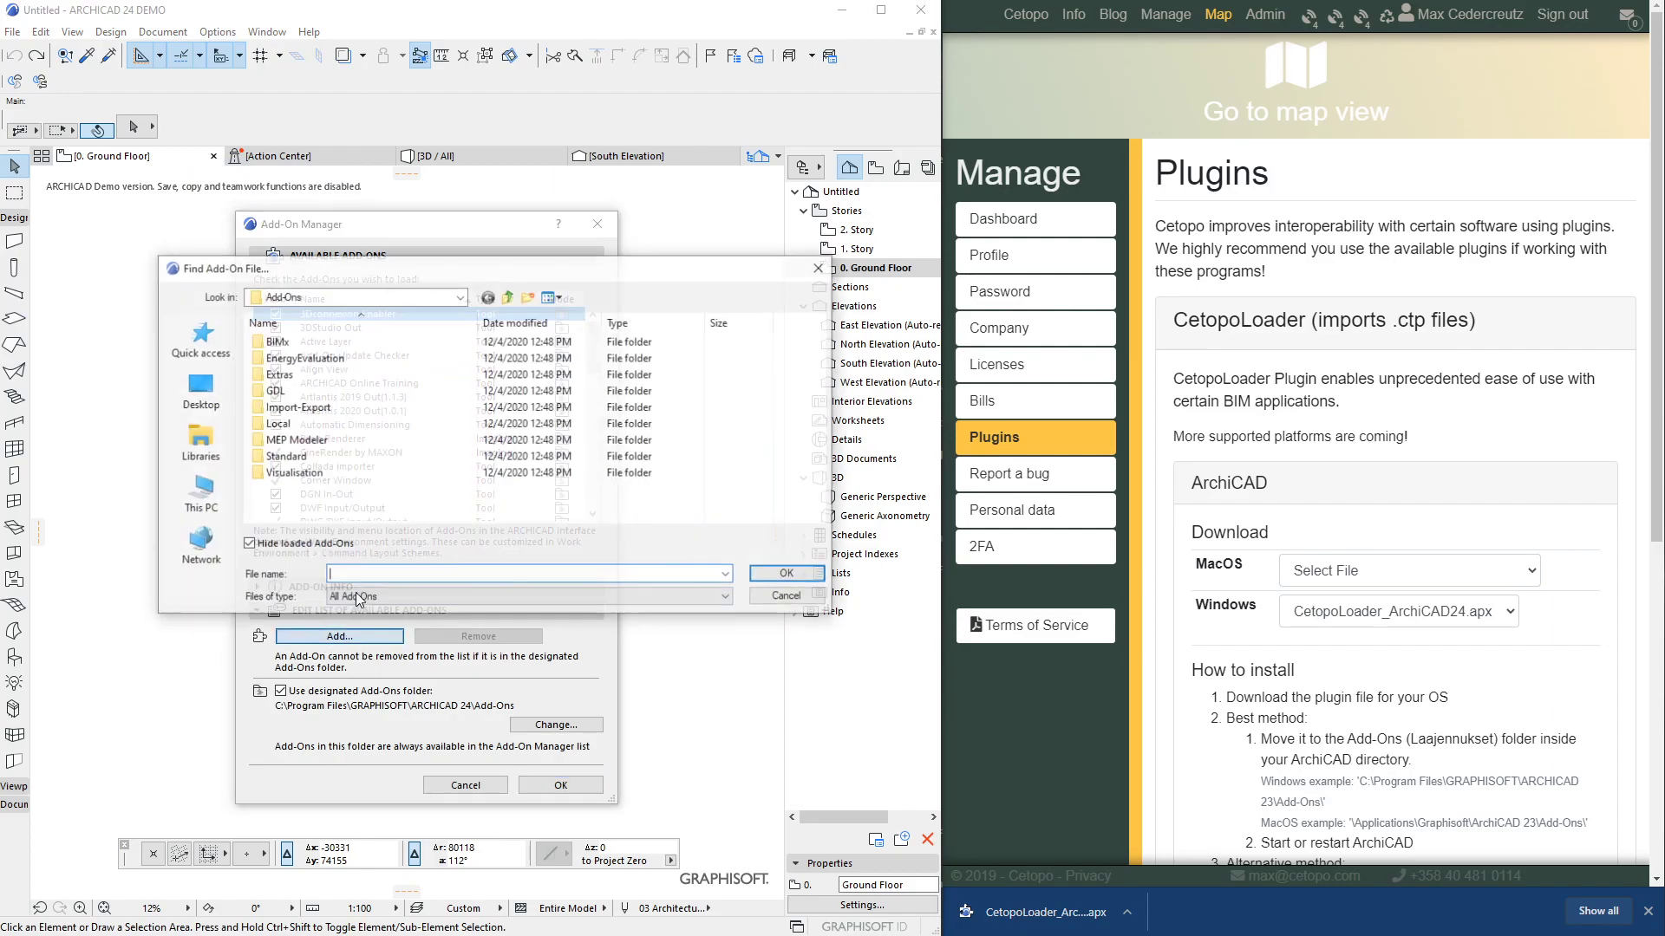
left_click(199, 441)
left_click(200, 499)
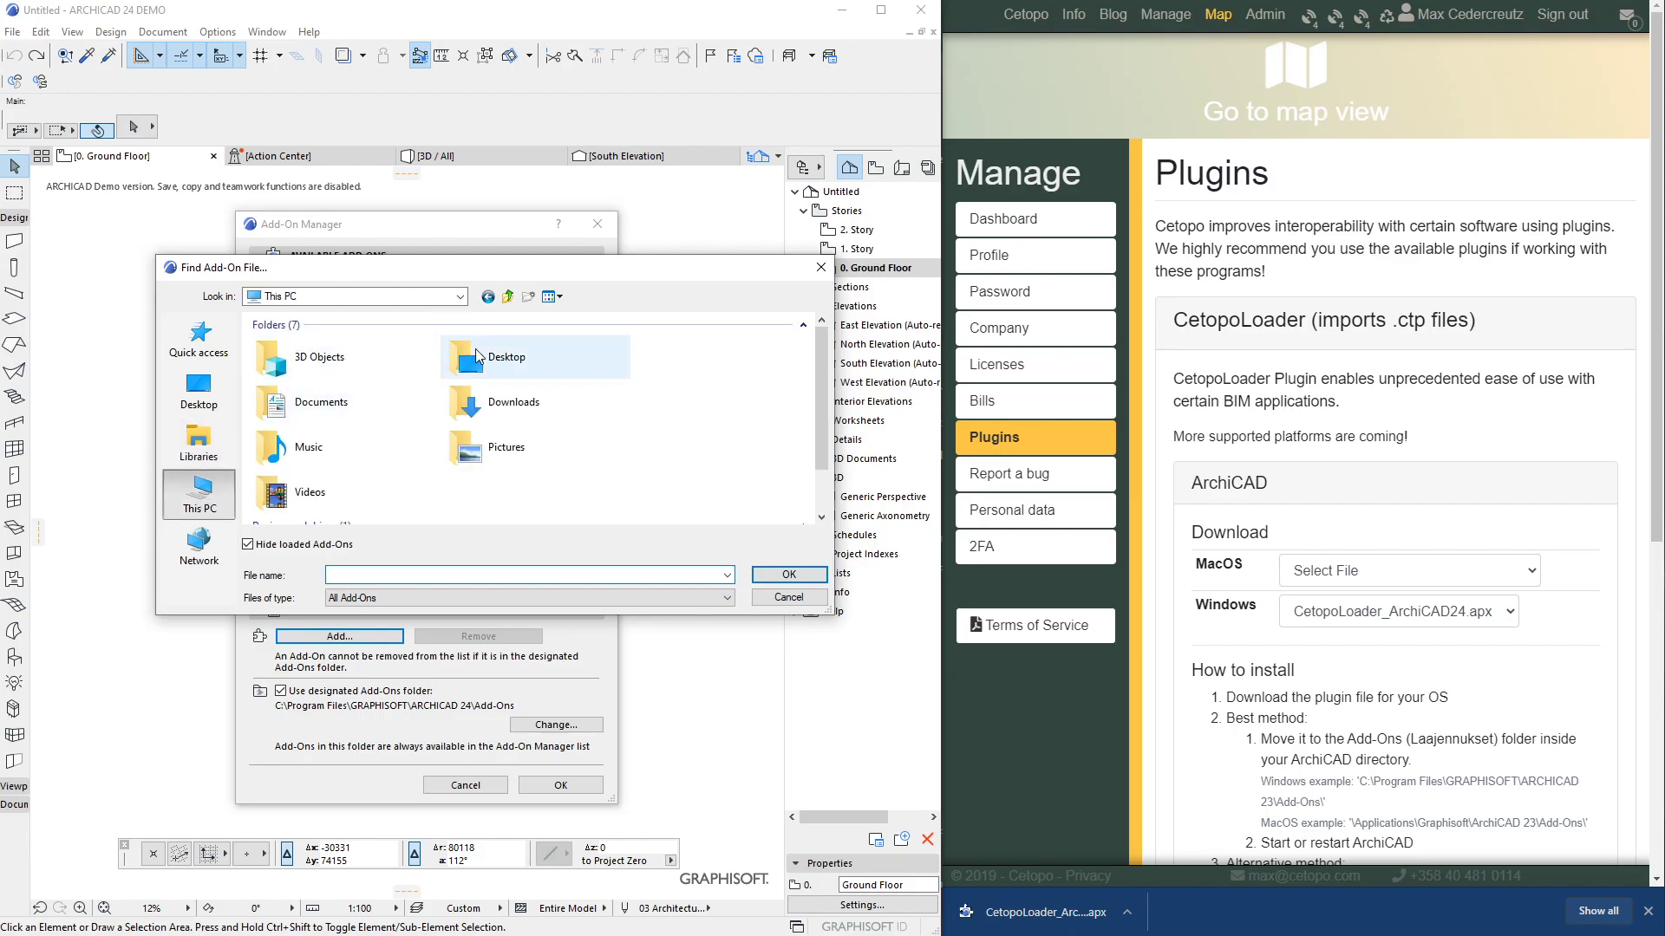
double_click(486, 401)
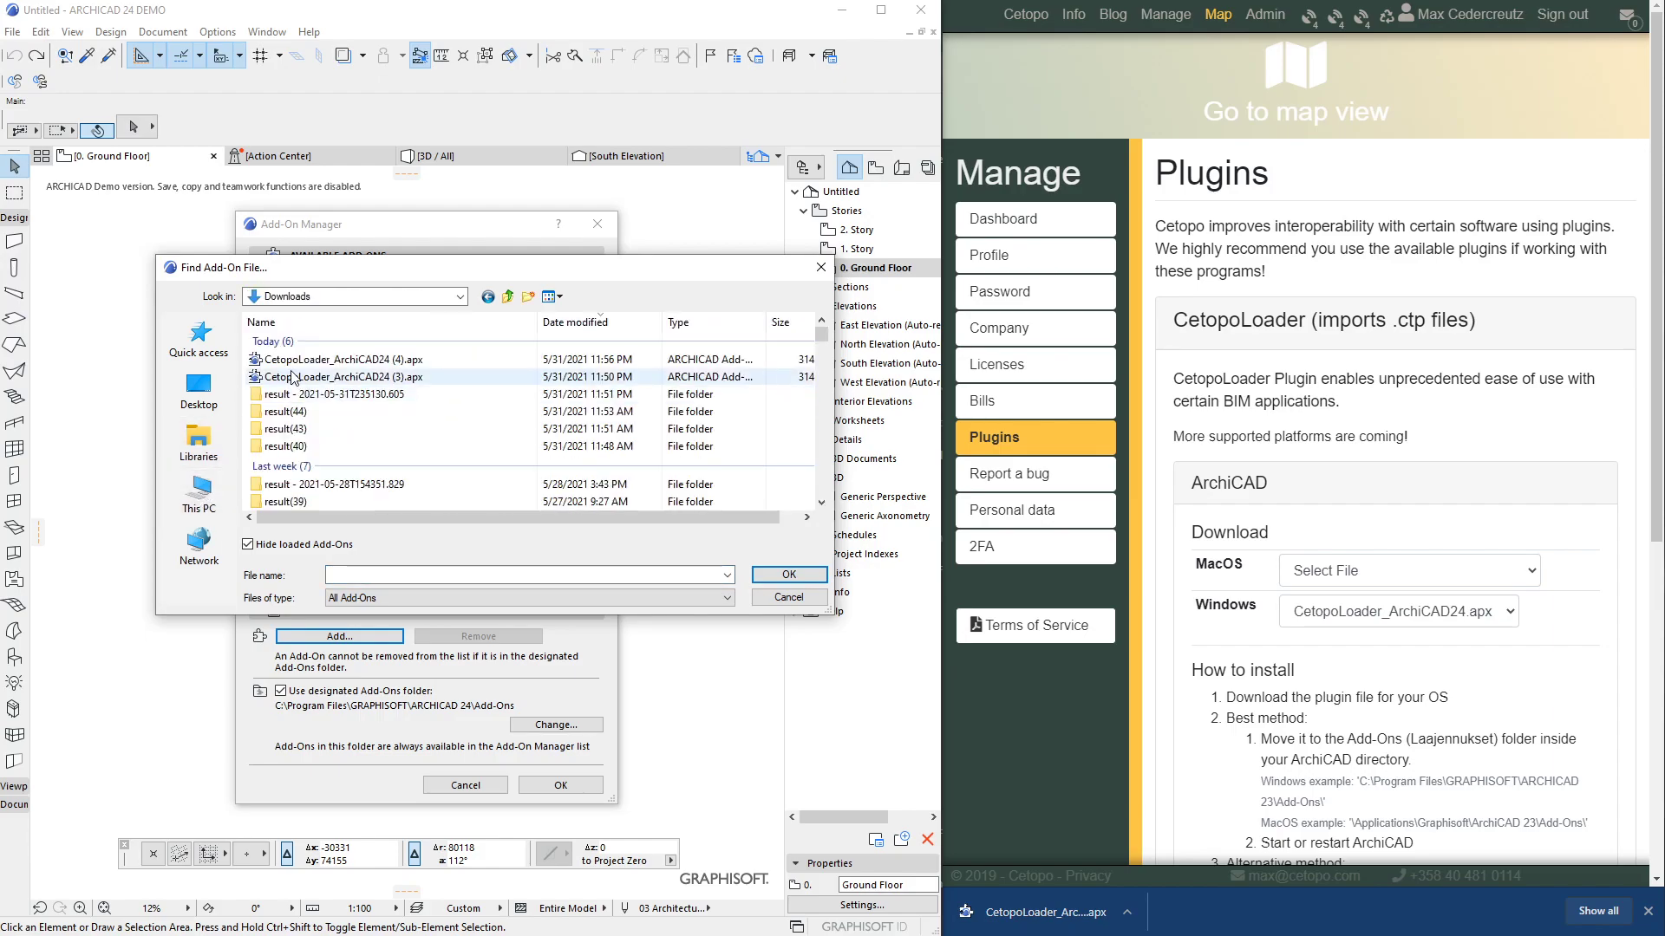
left_click(429, 361)
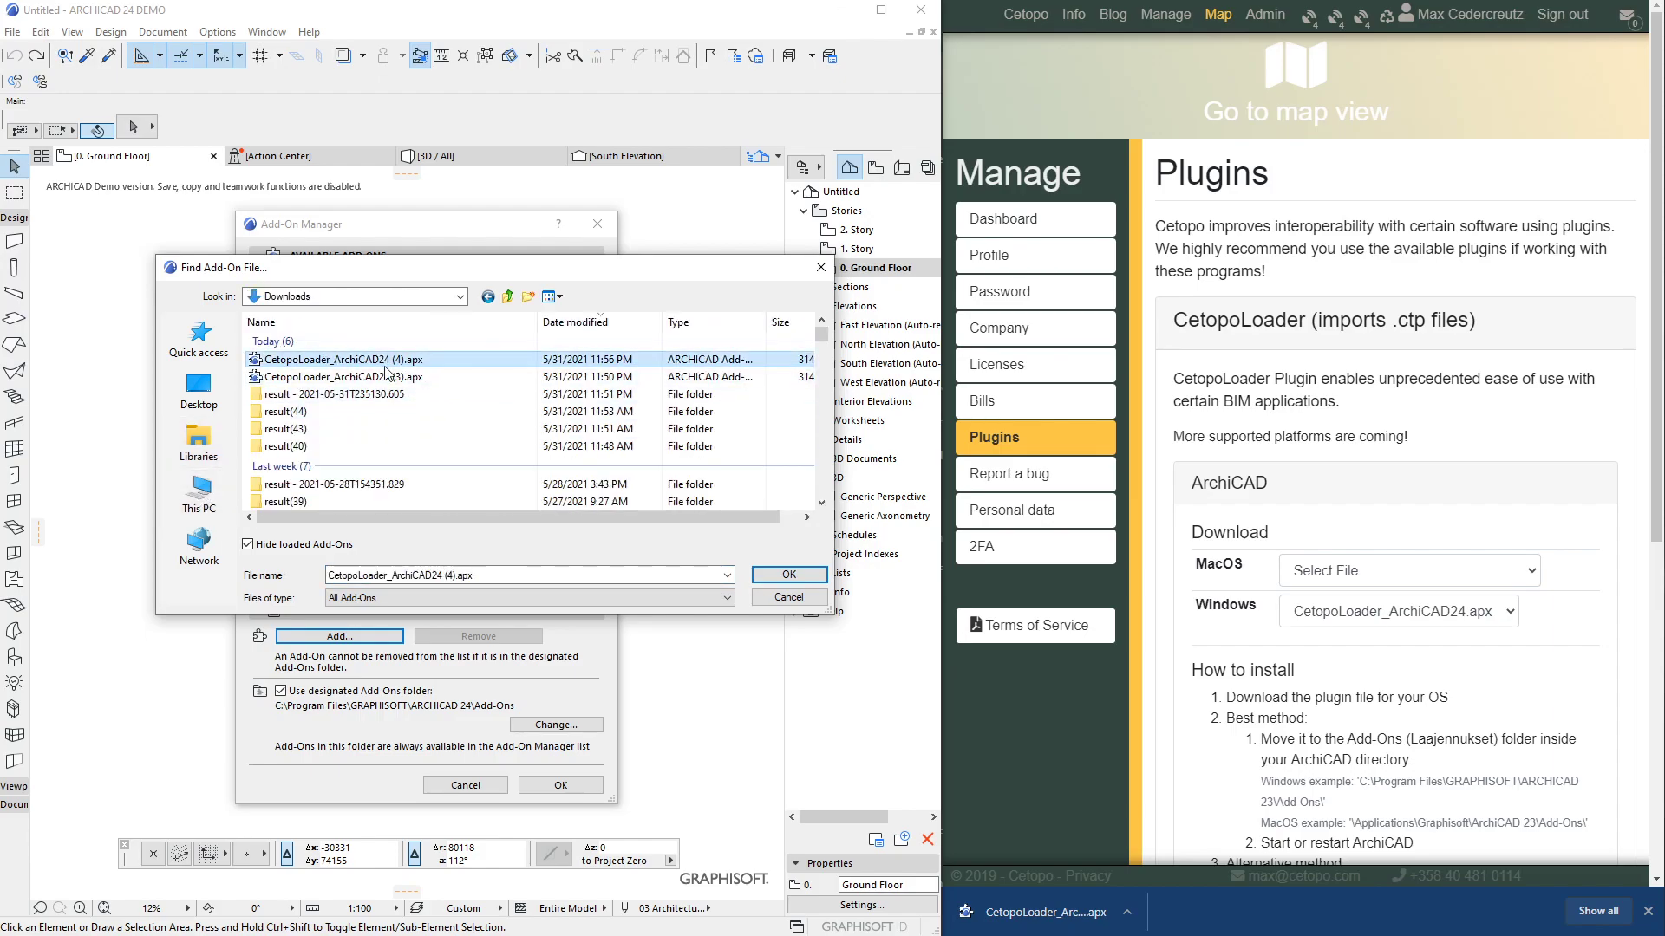
left_click(807, 575)
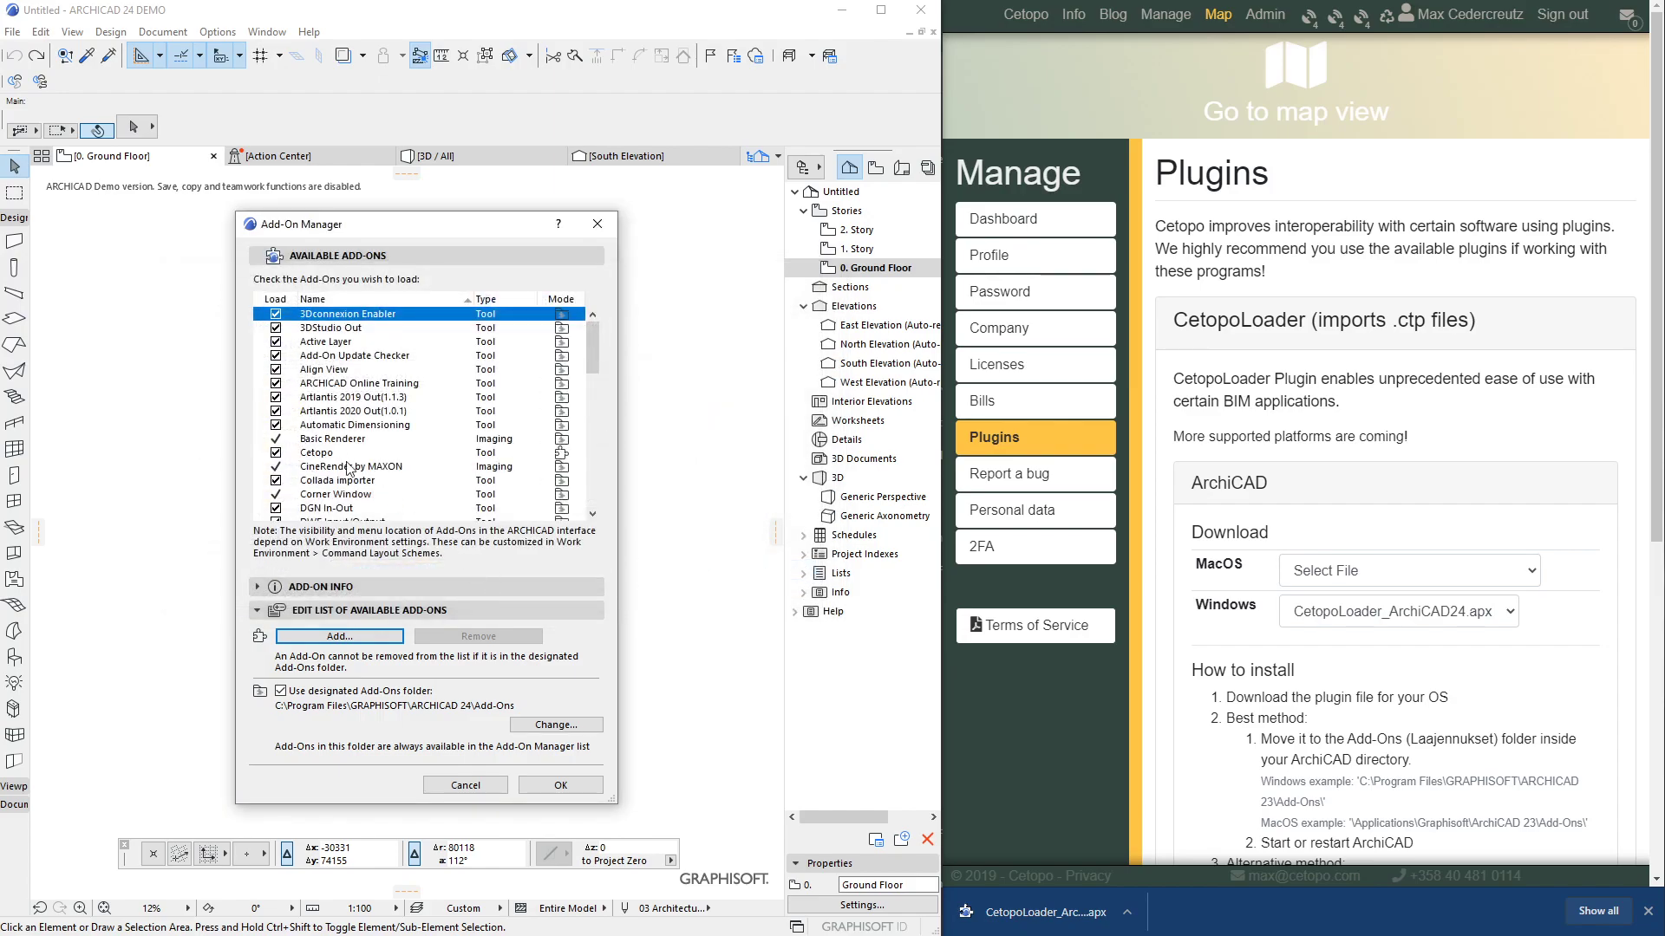
left_click(538, 785)
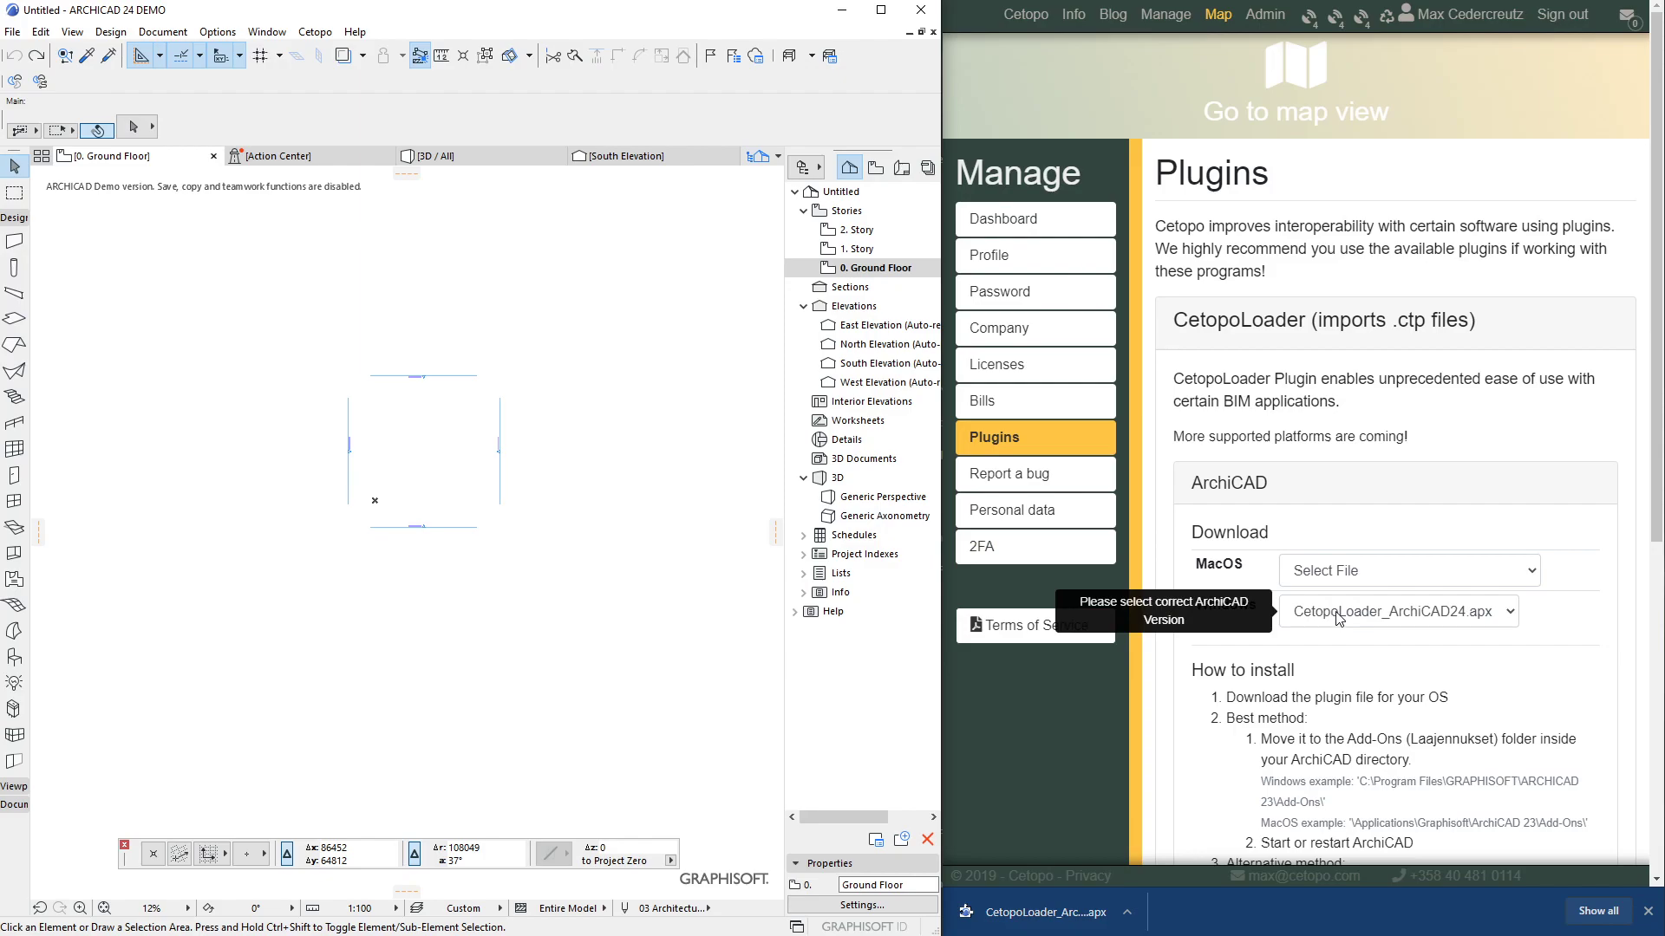
- Check the Cetopo add-on's commands in ArchiCAD and review the MacOS Catalina workaround on the Plugins page
left_click(304, 32)
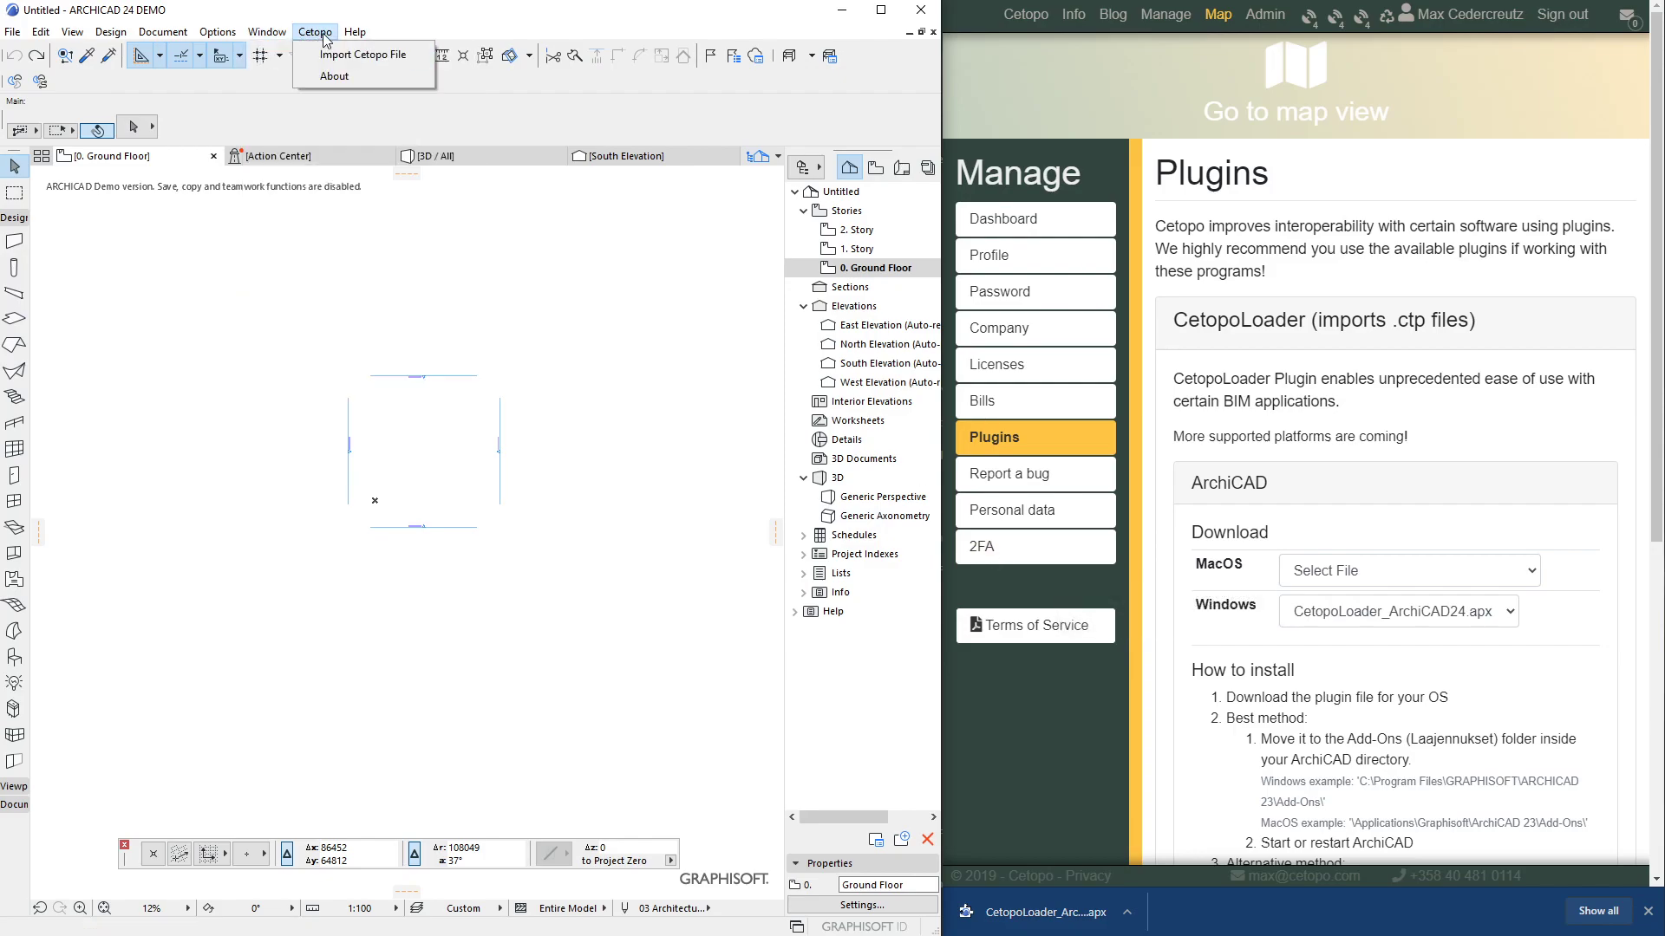
left_click(336, 102)
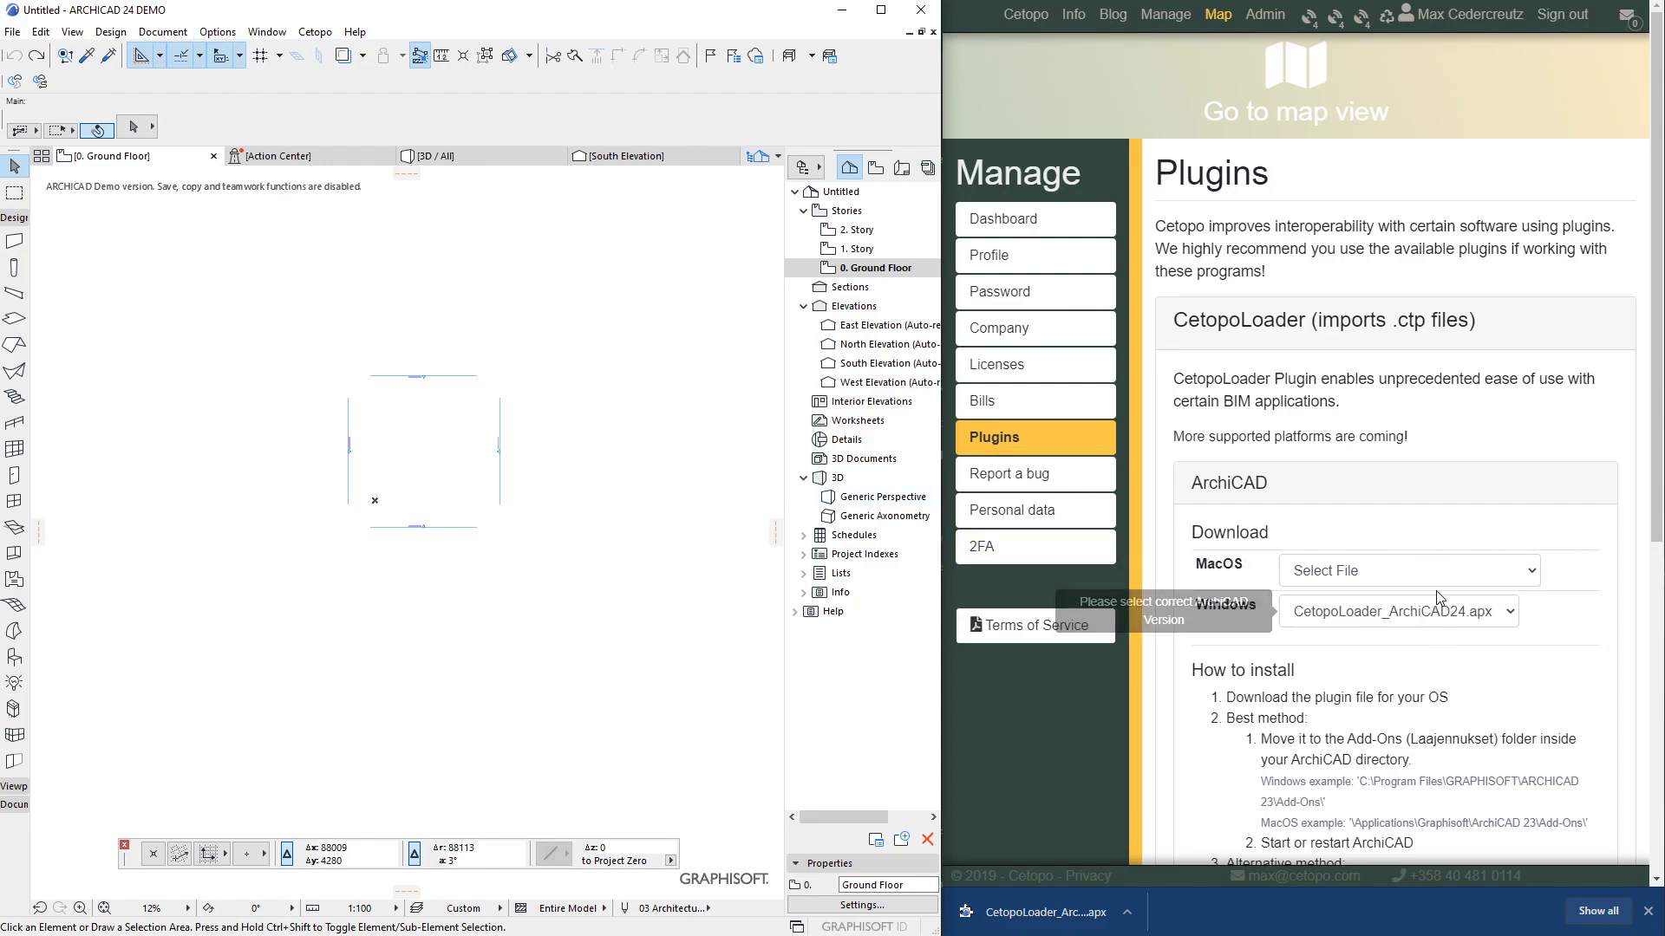
scroll(1419, 634, "down", 6)
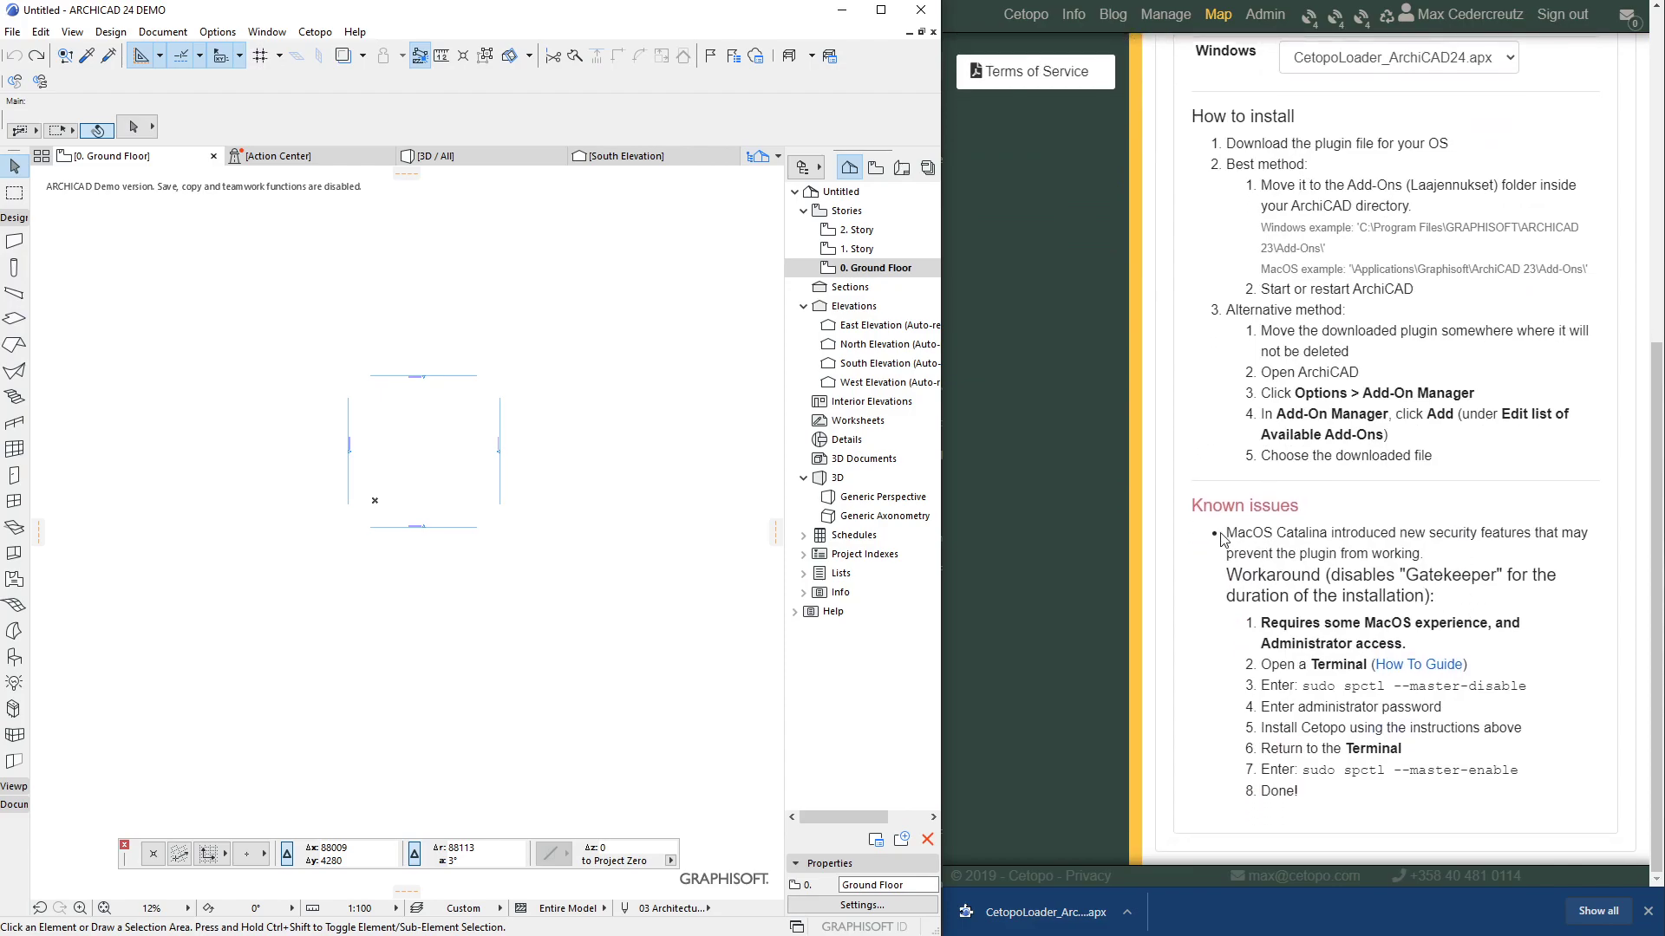
left_click_drag(1229, 529, 1358, 795)
left_click(1358, 795)
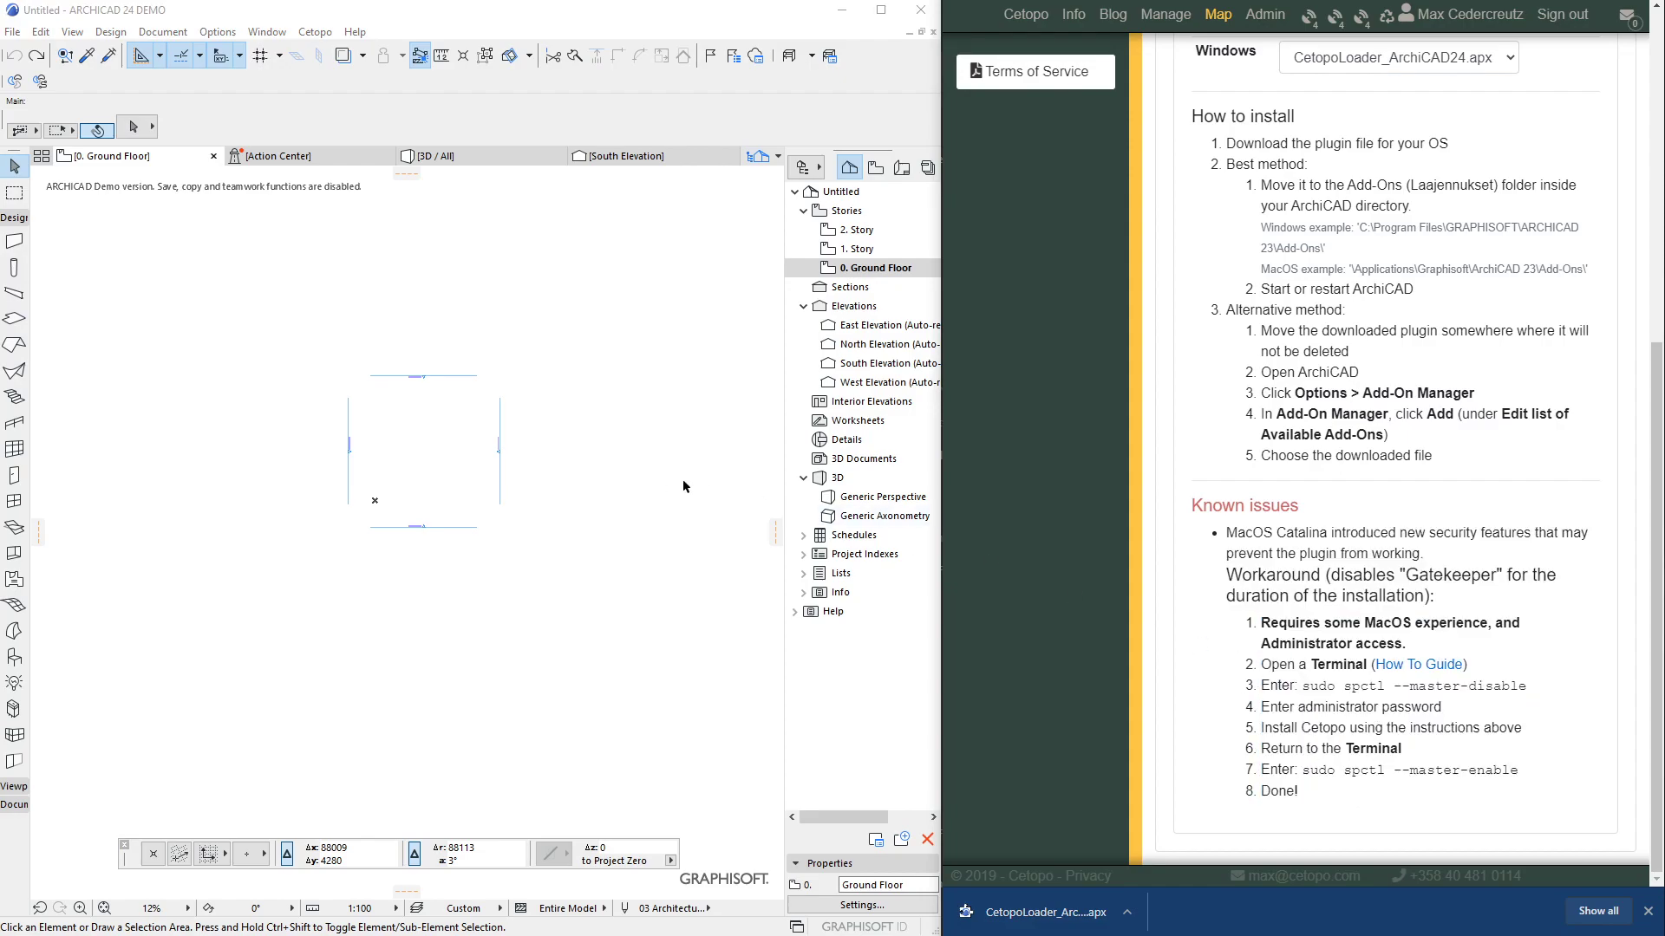
scroll(1413, 511, "up", 6)
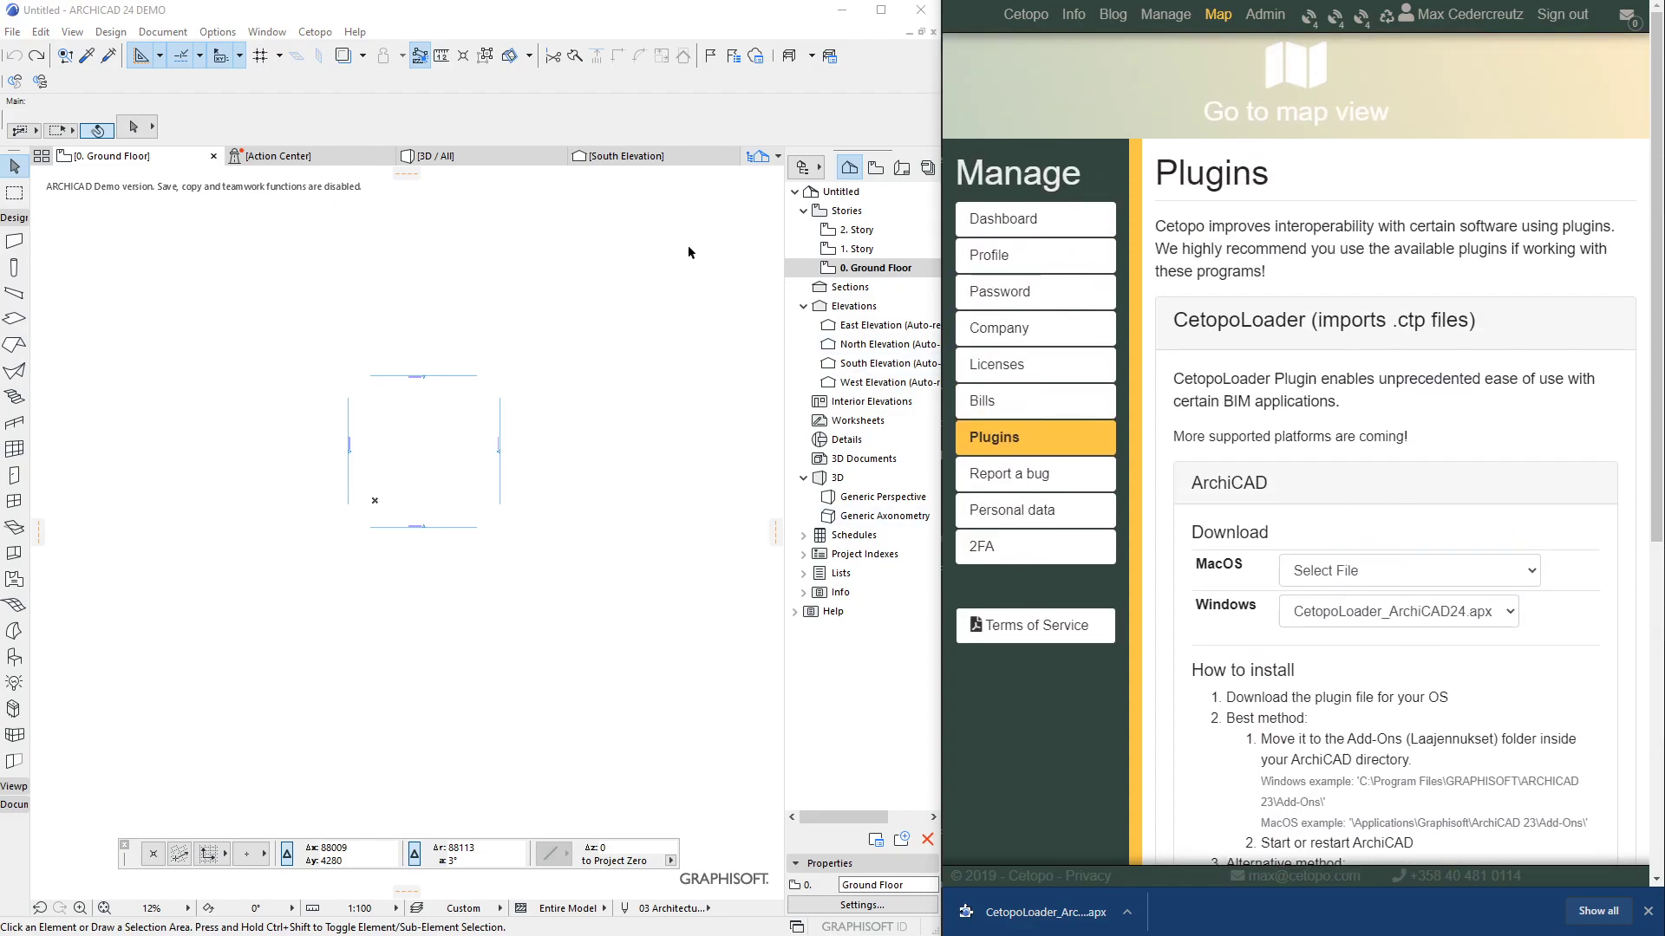
- On the Cetopo map, select the Lauttasaari property with the L-shaped red-roofed building beside Lahnaruohontie, using the 1-2-3-4 selection mode
left_click(1003, 109)
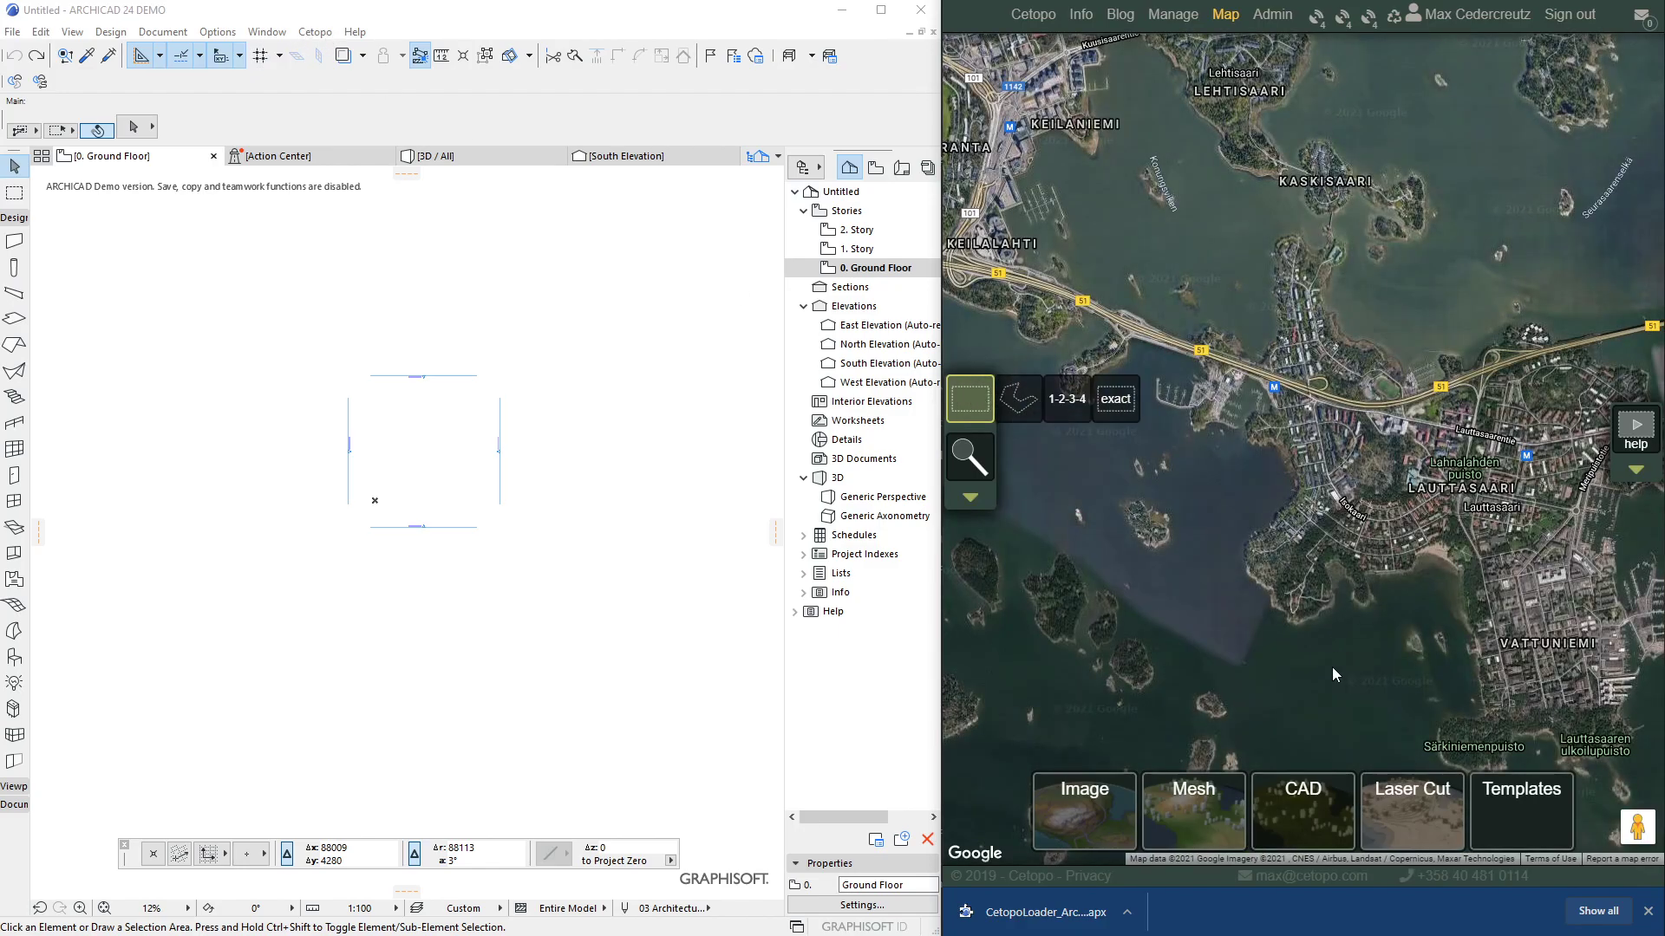
left_click(1647, 910)
scroll(1401, 614, "up", 5)
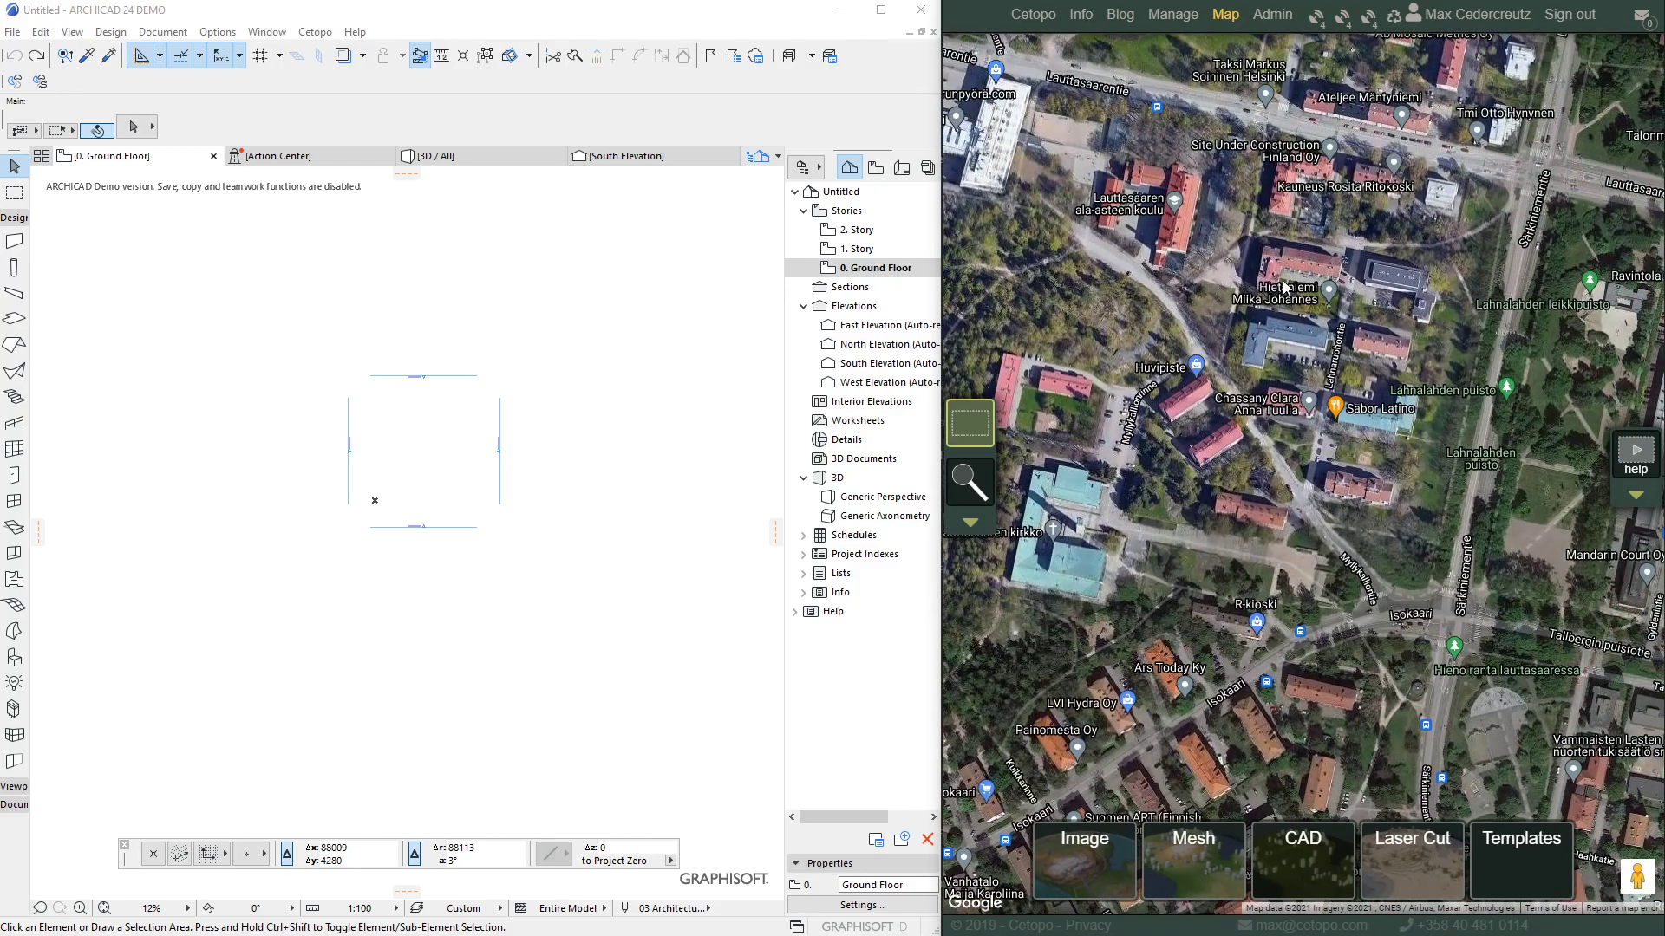
scroll(1284, 286, "up", 3)
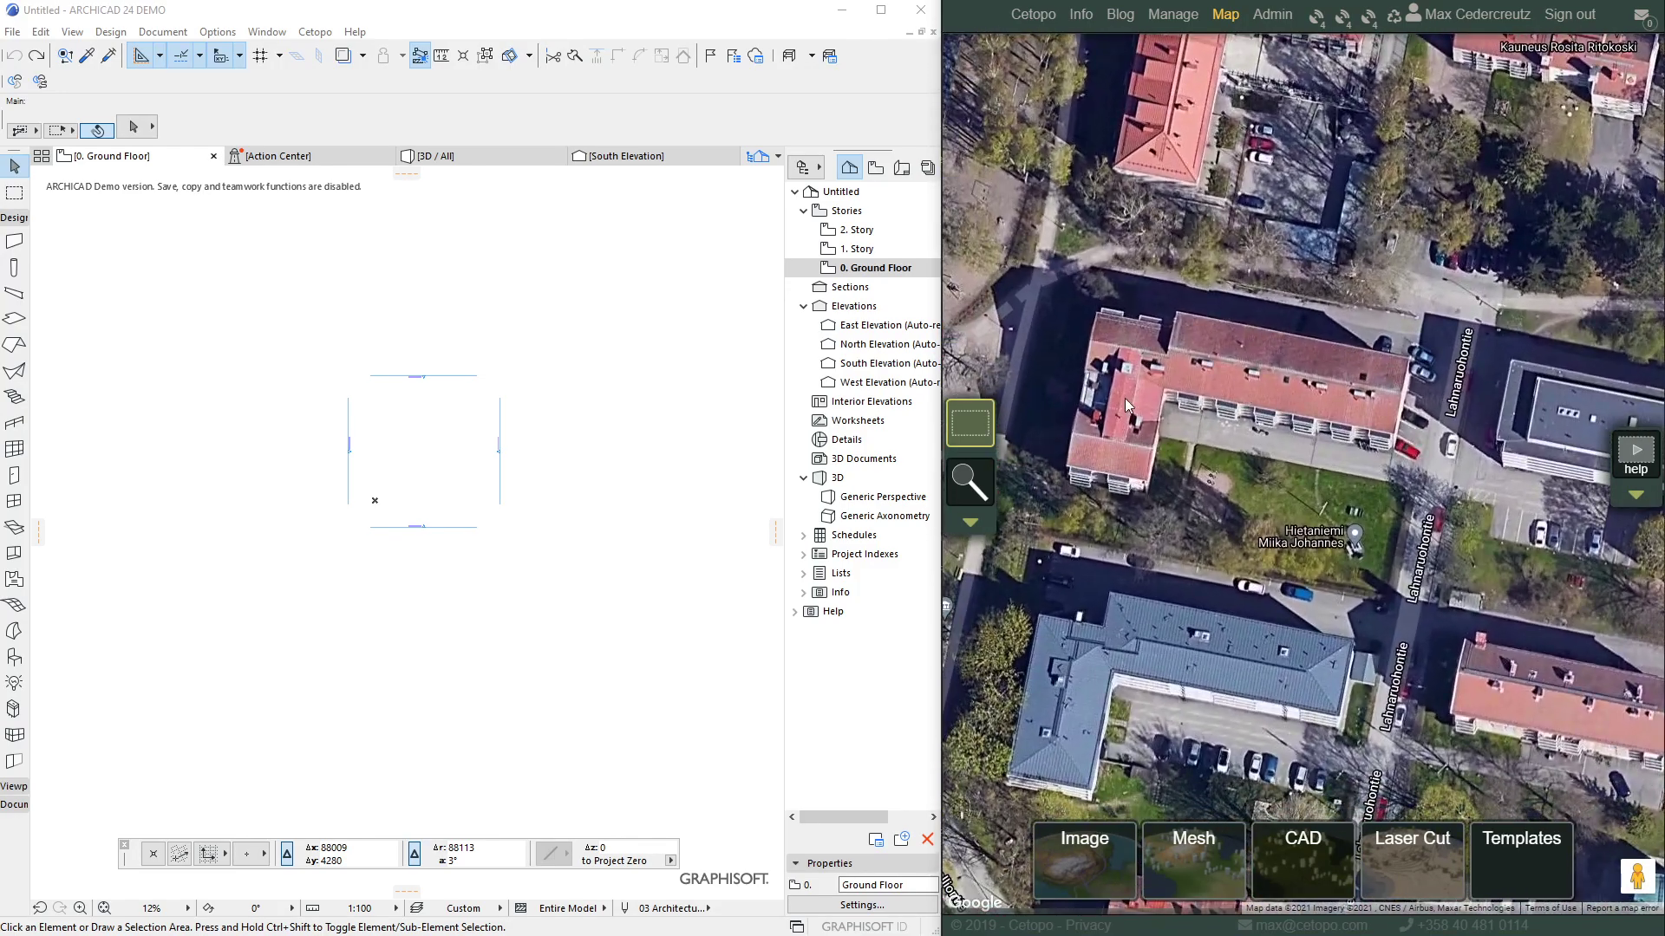
mouse_move(975, 423)
left_click(1063, 423)
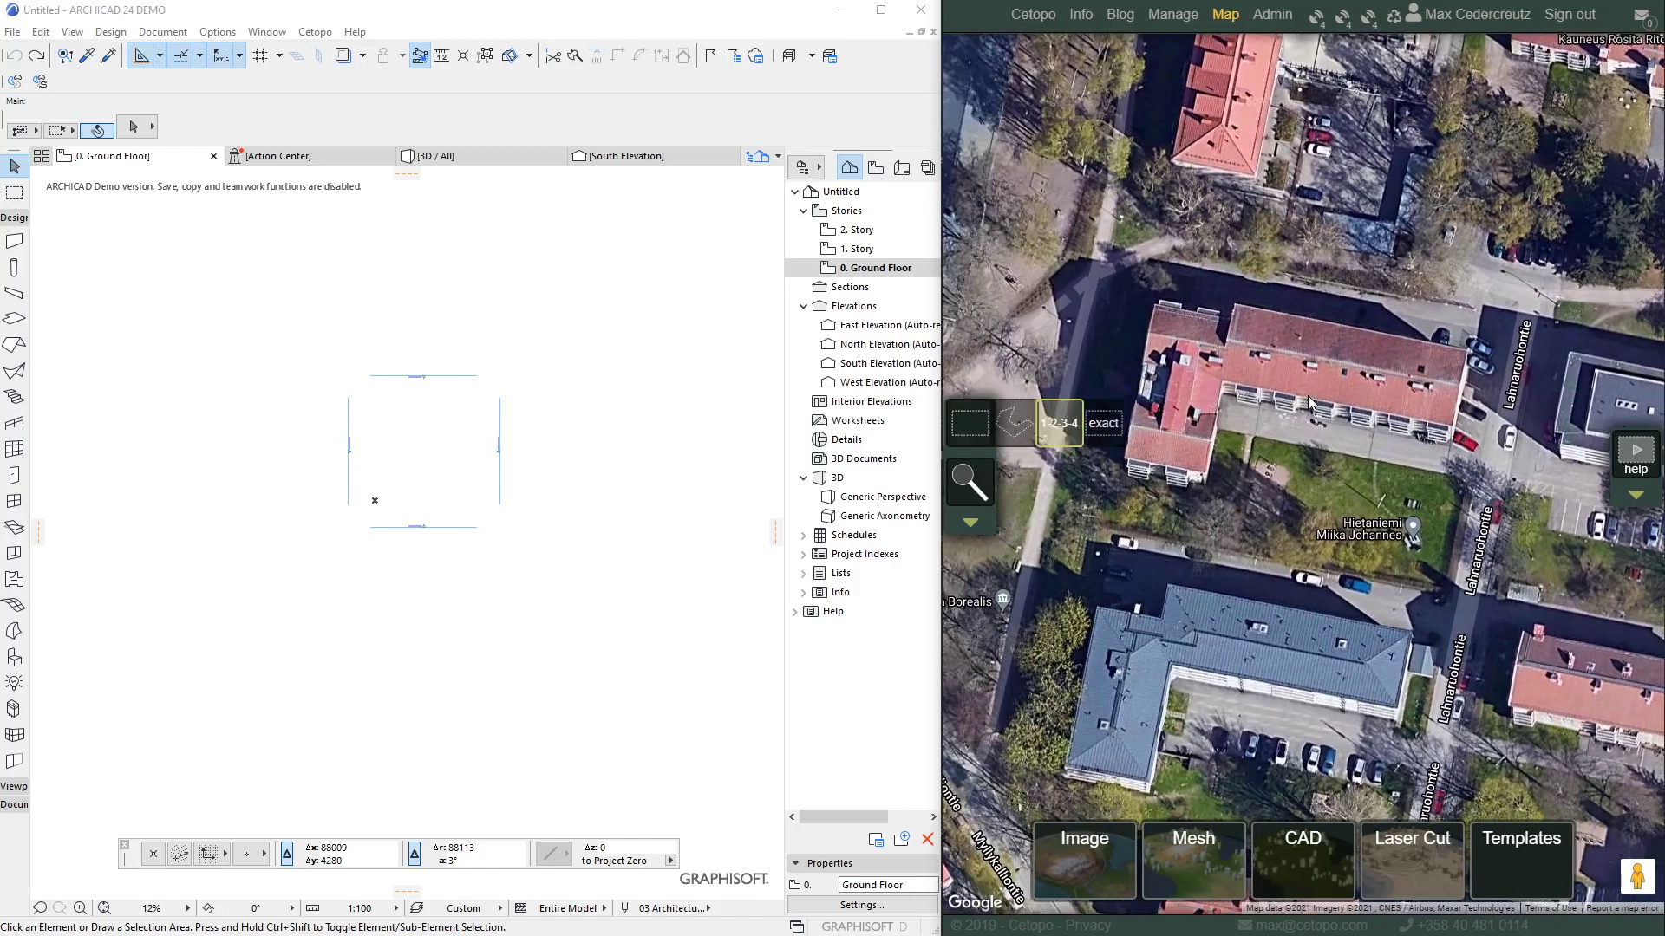
left_click(1241, 350)
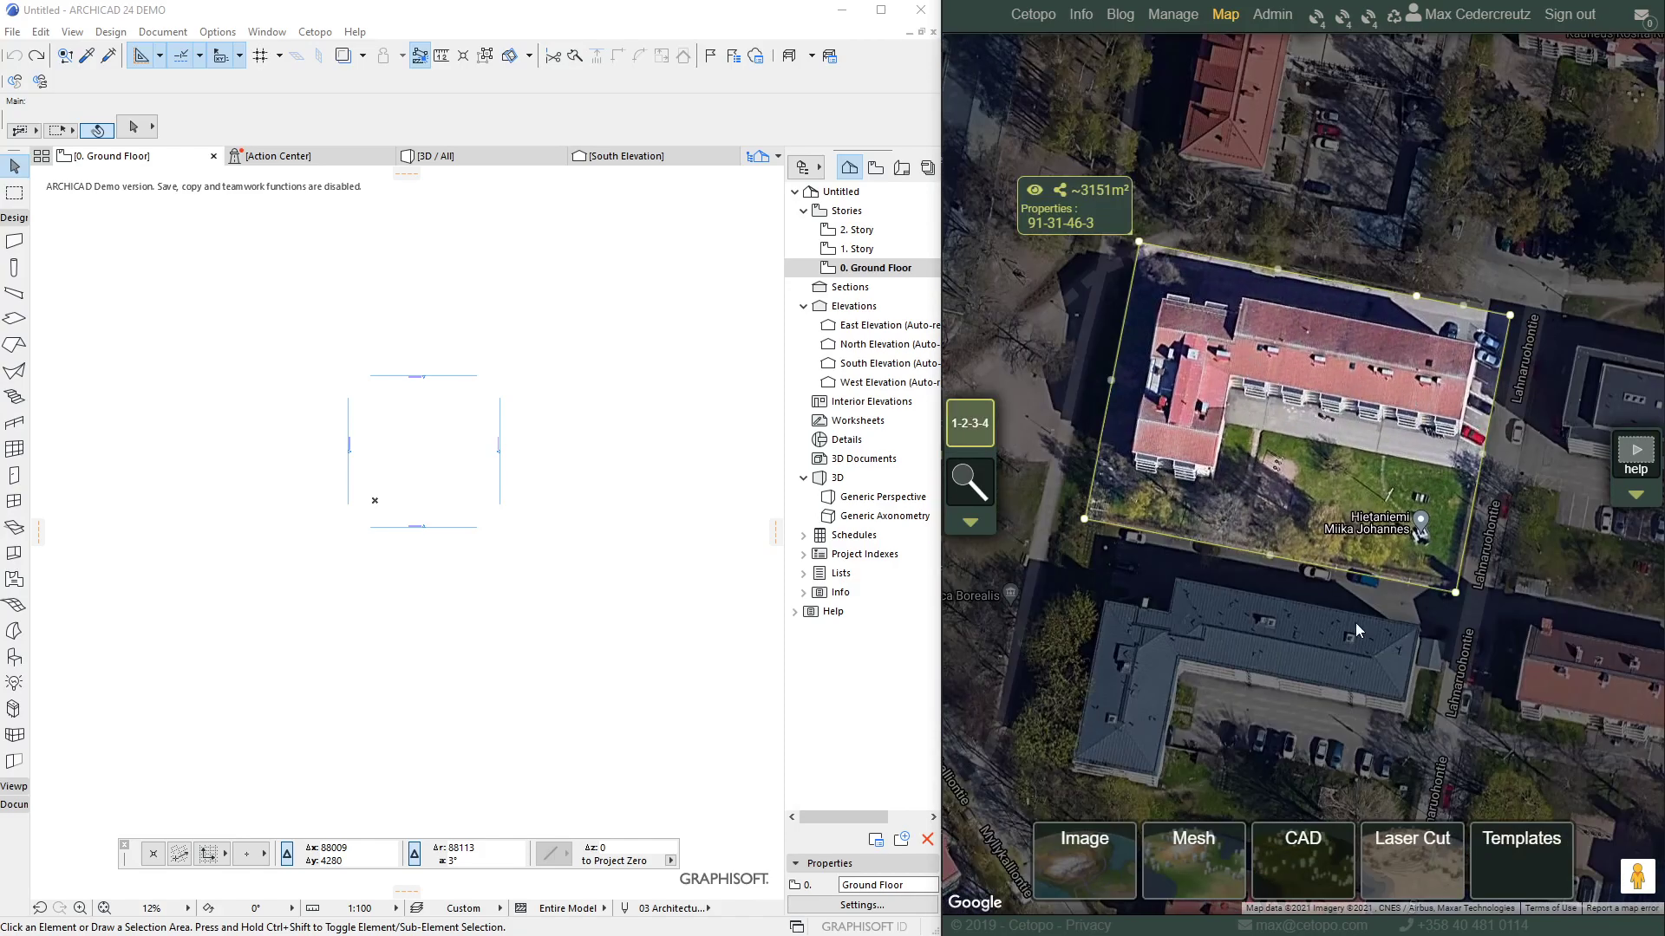
- Export the selected property as CAD data in a Cetopo .ctp file
left_click(1299, 889)
left_click(1290, 388)
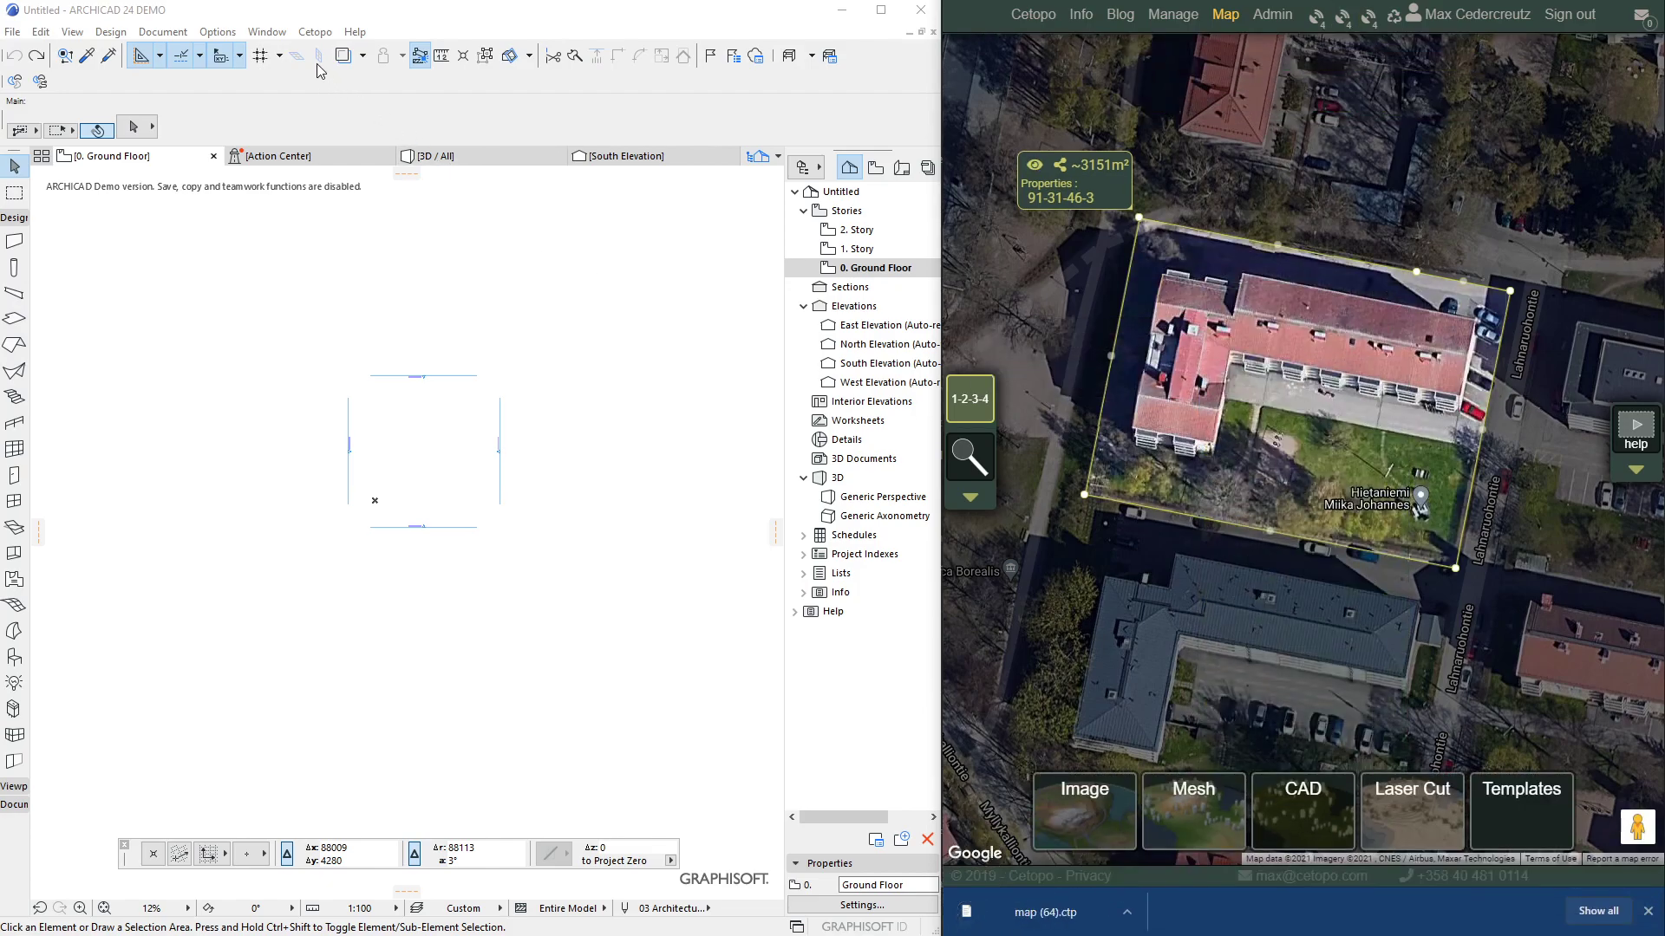
- Import map (64).ctp from the Downloads folder as a Cetopo file, using the location from the CTP file
left_click(315, 32)
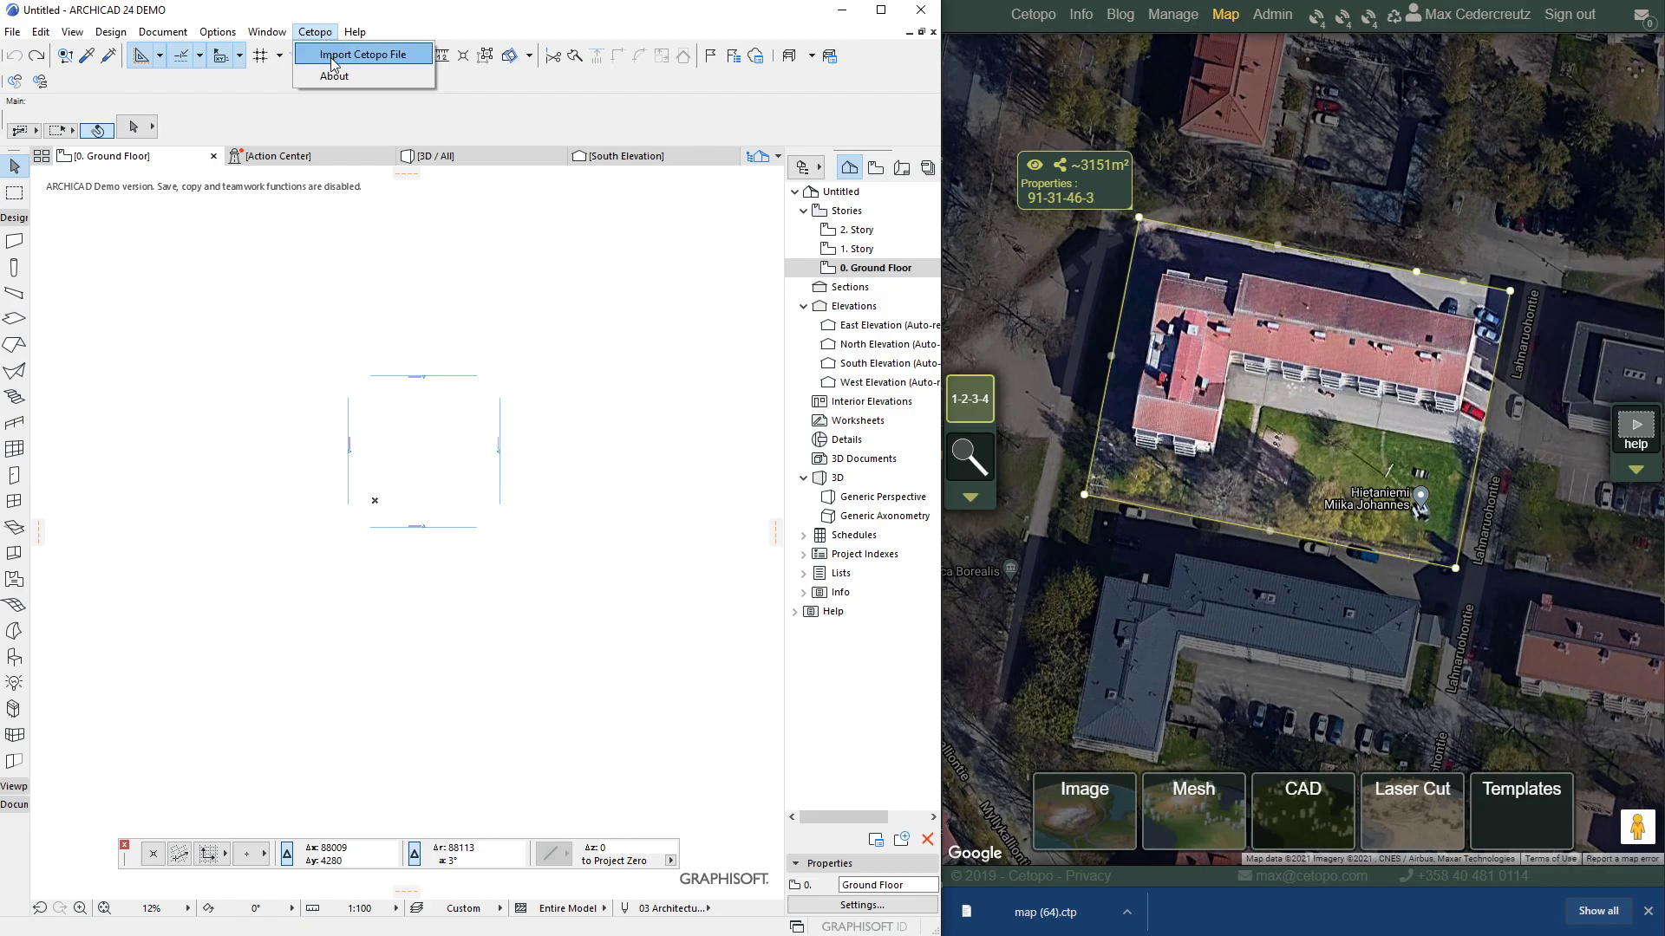
left_click(332, 57)
left_click(297, 423)
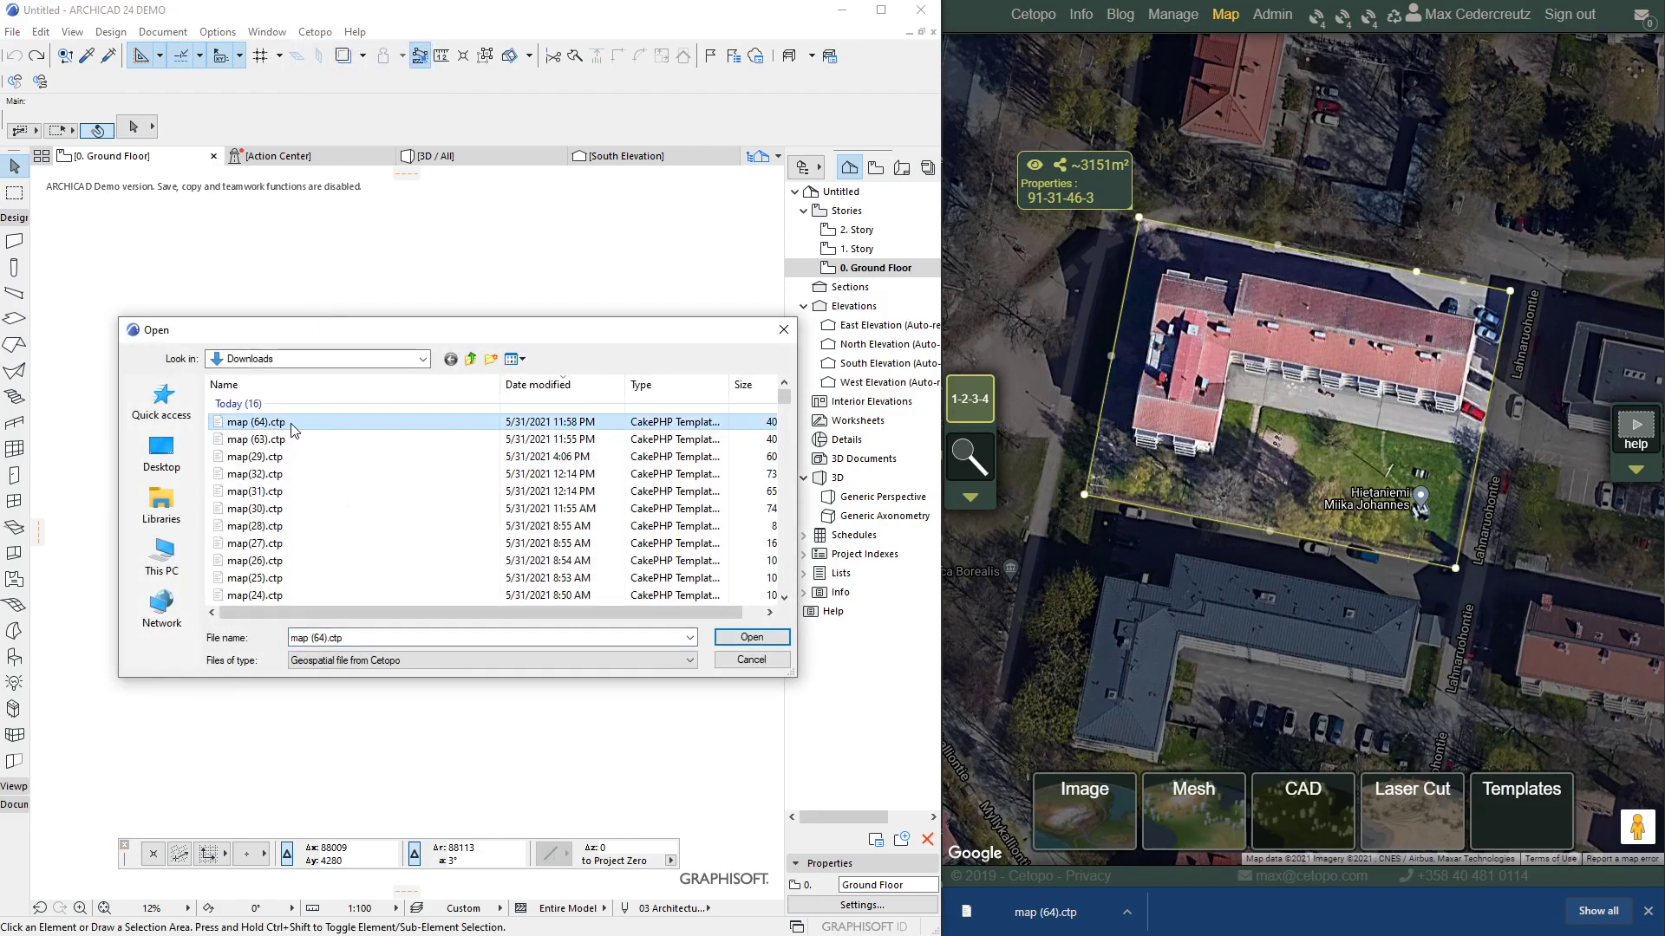
left_click(738, 642)
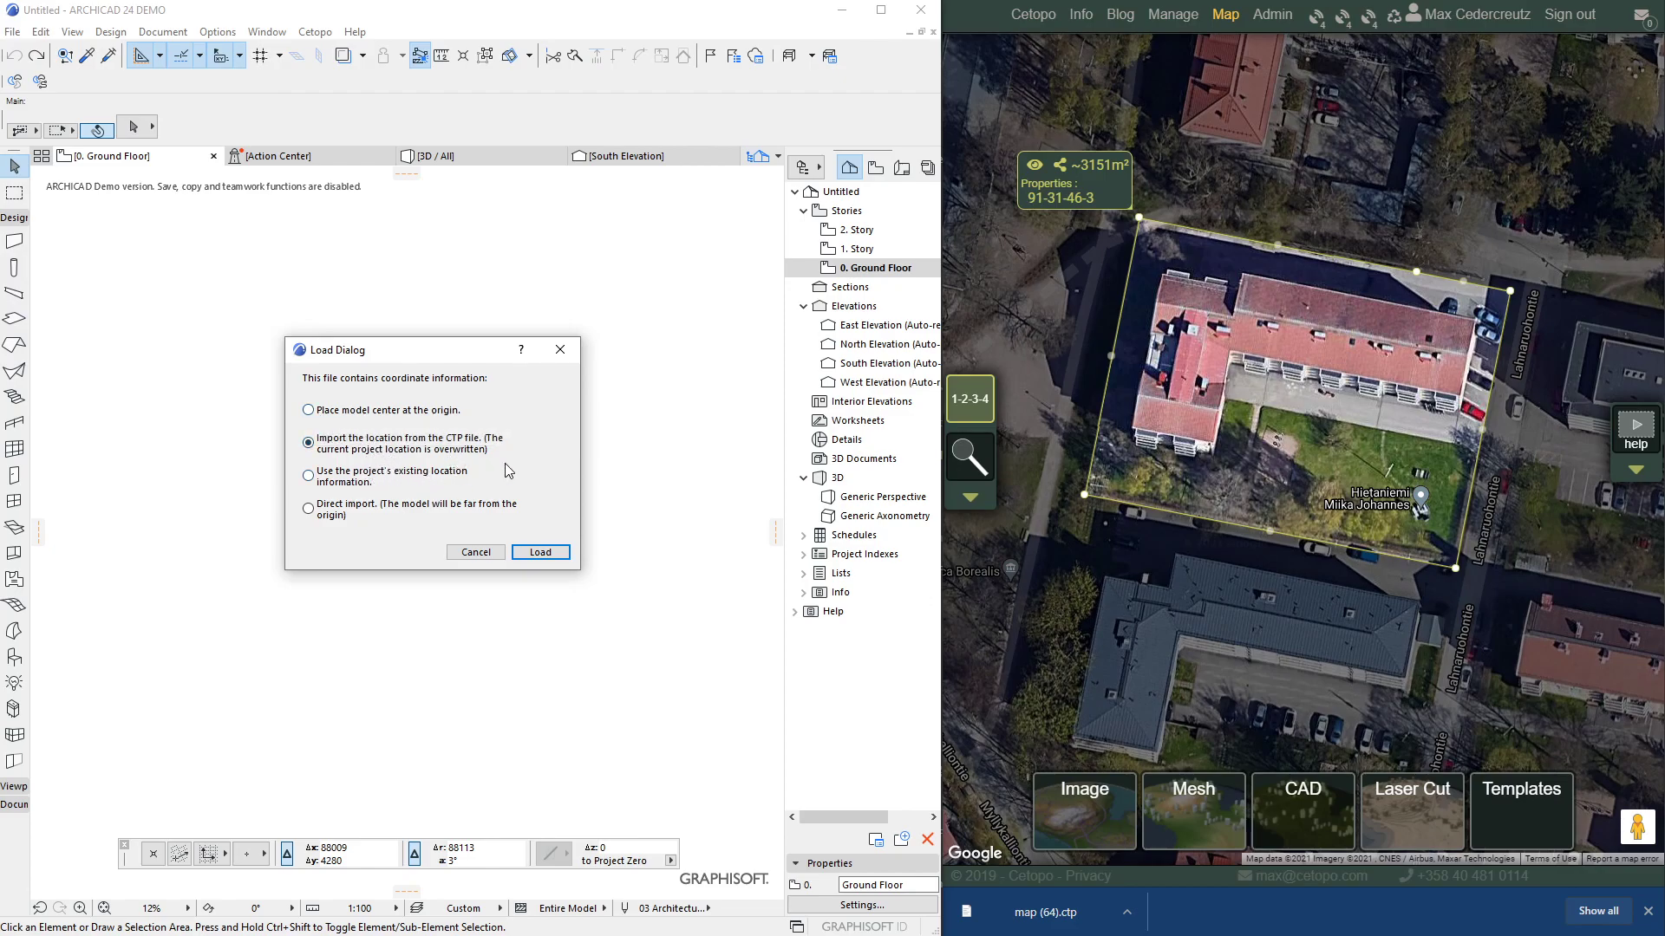
left_click(540, 553)
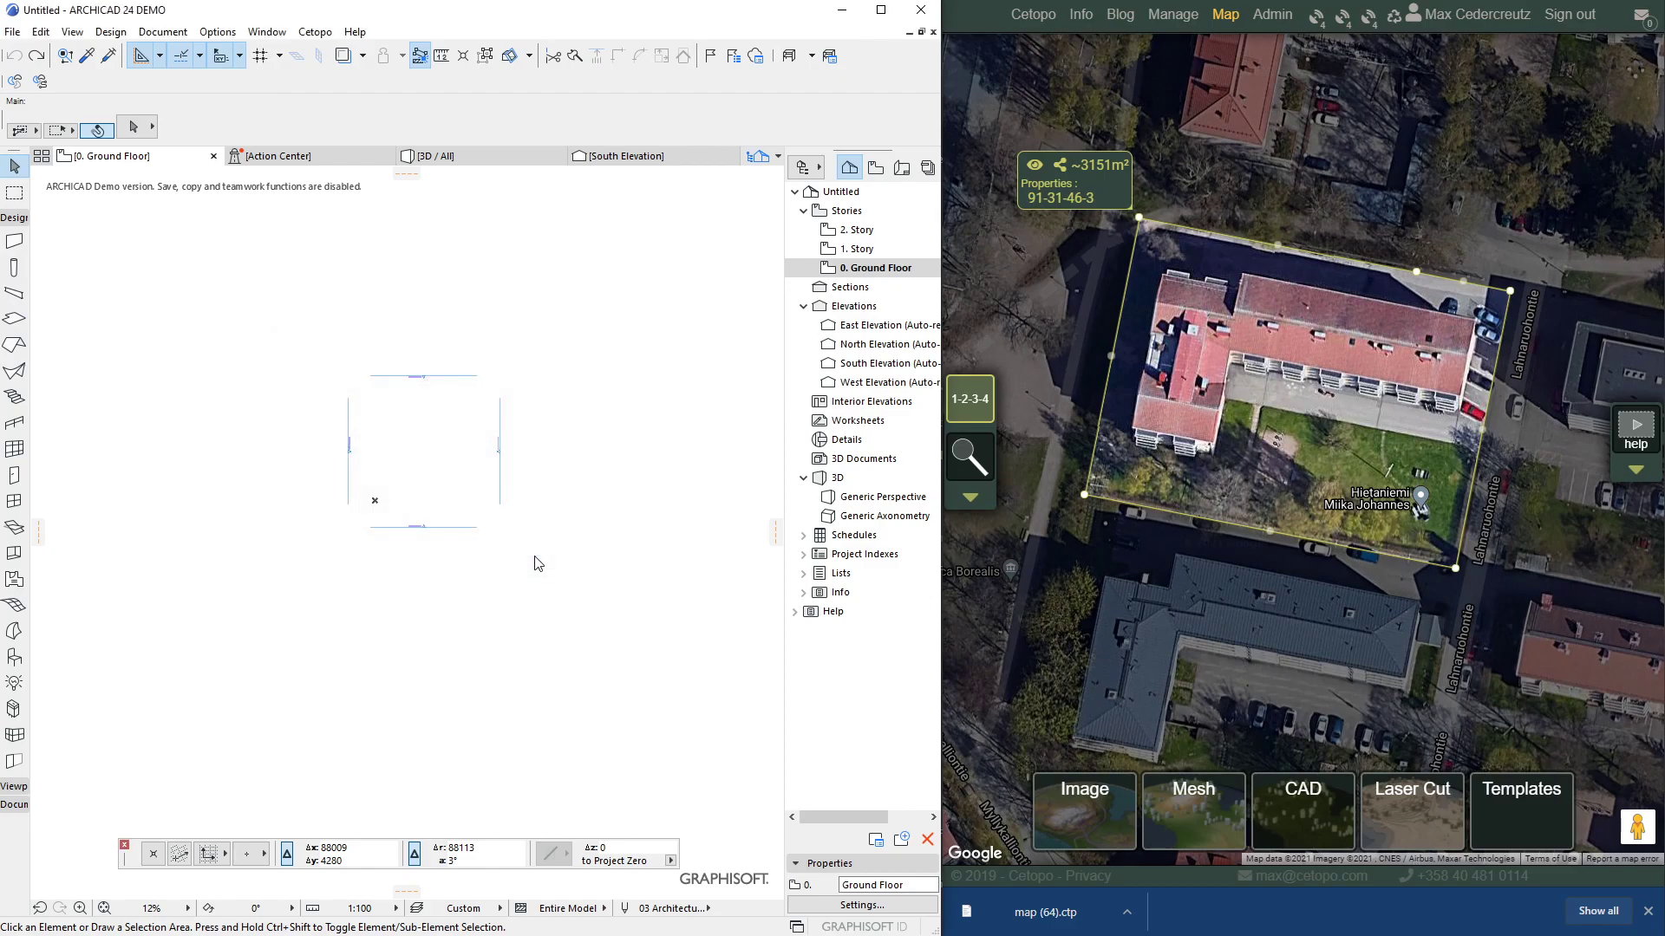
left_click(539, 402)
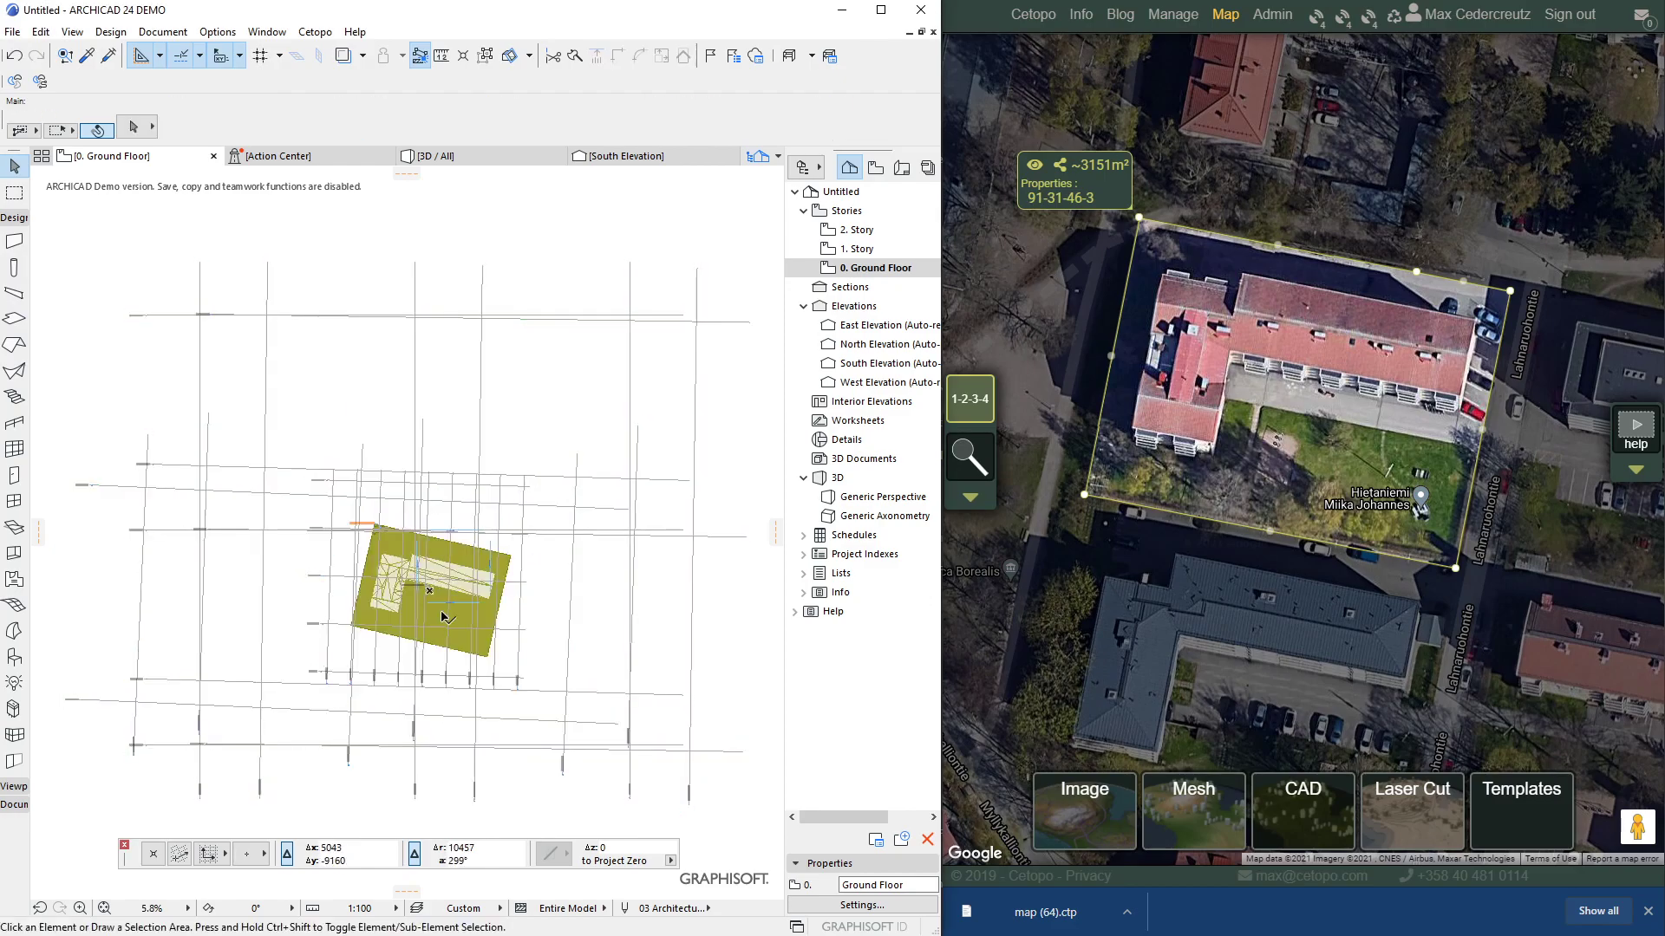
scroll(402, 614, "down", 1)
scroll(402, 613, "up", 1)
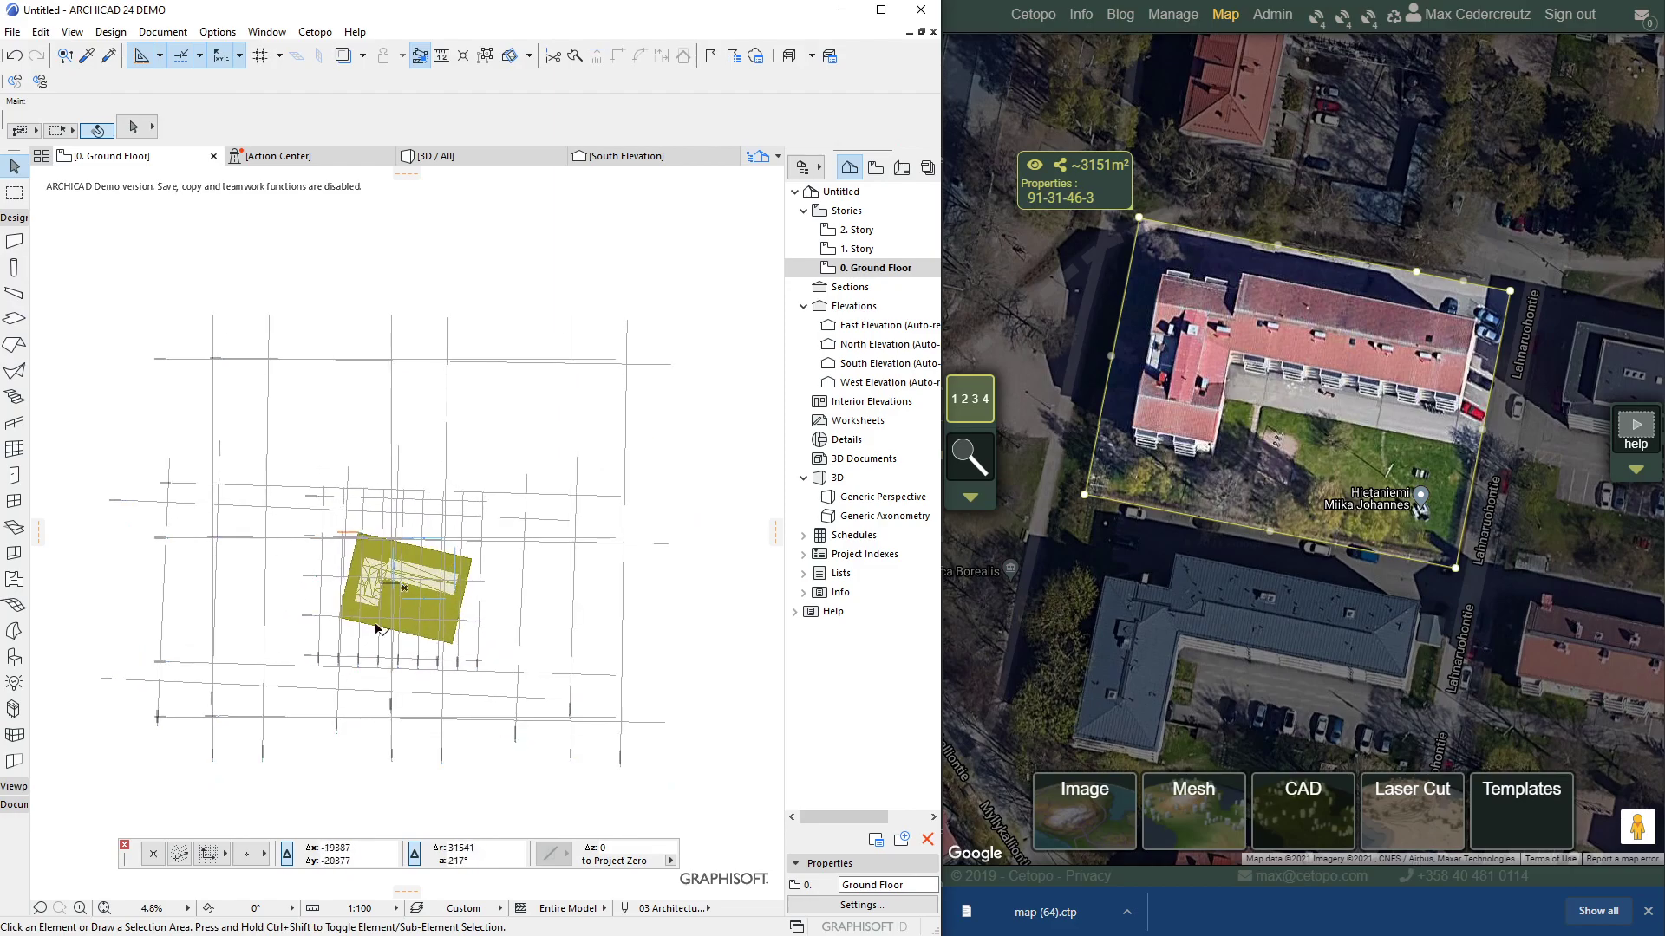
- Check the latitude, longitude and Project North in the Project Location settings, leaving without changes
left_click(218, 31)
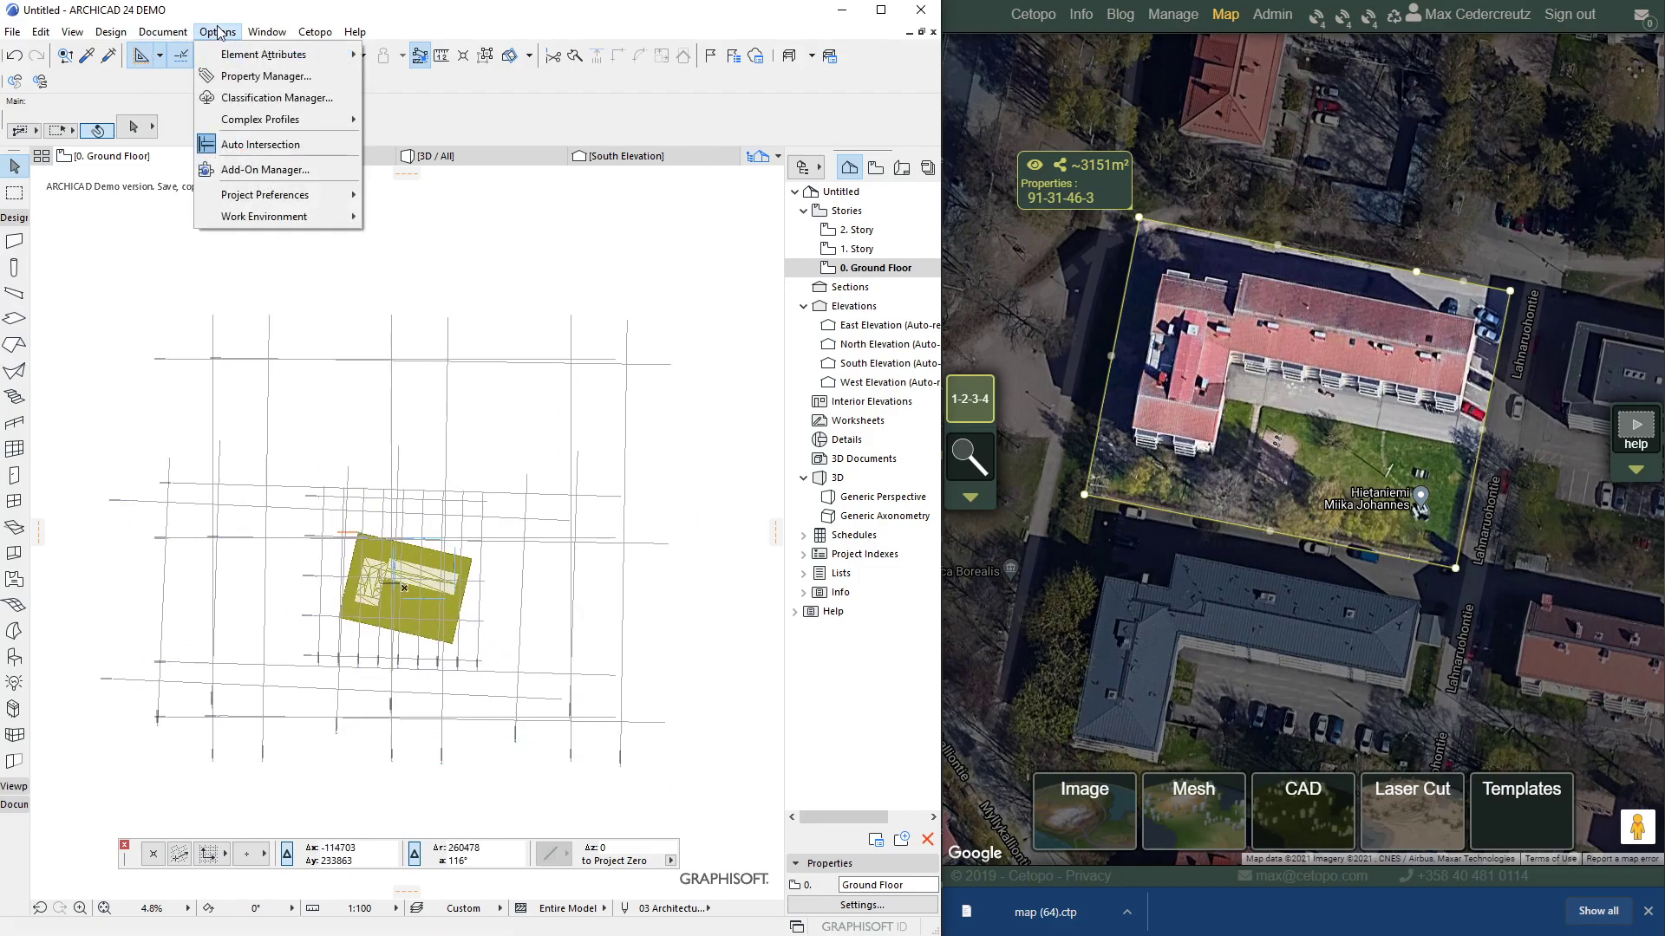
mouse_move(259, 201)
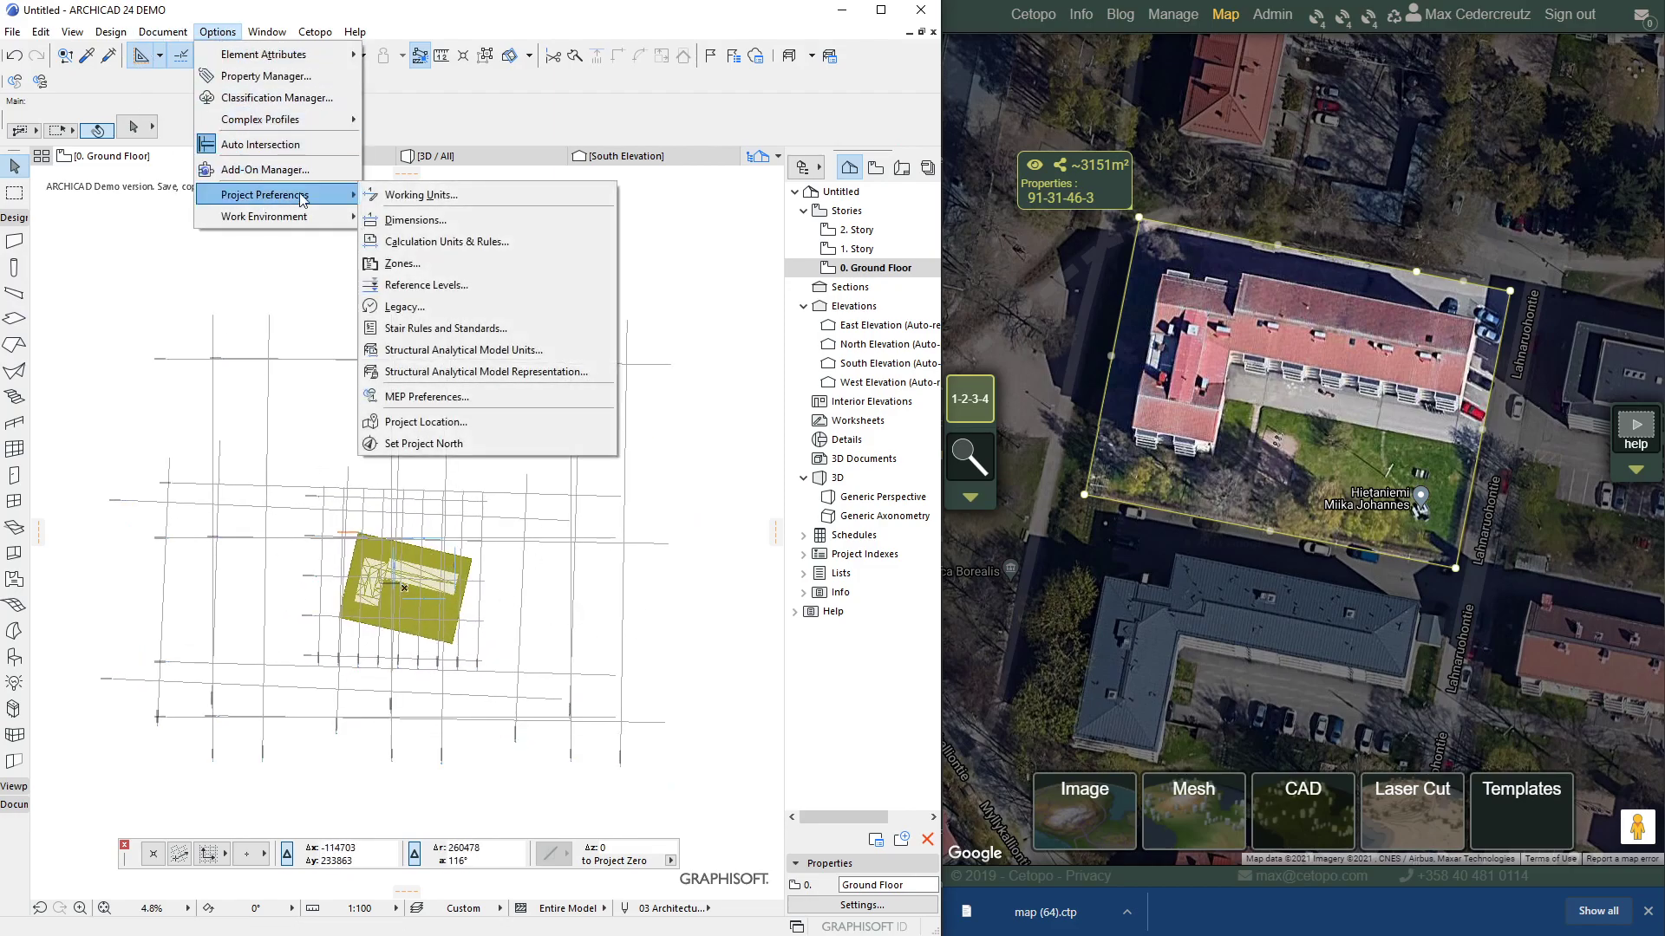
left_click(457, 425)
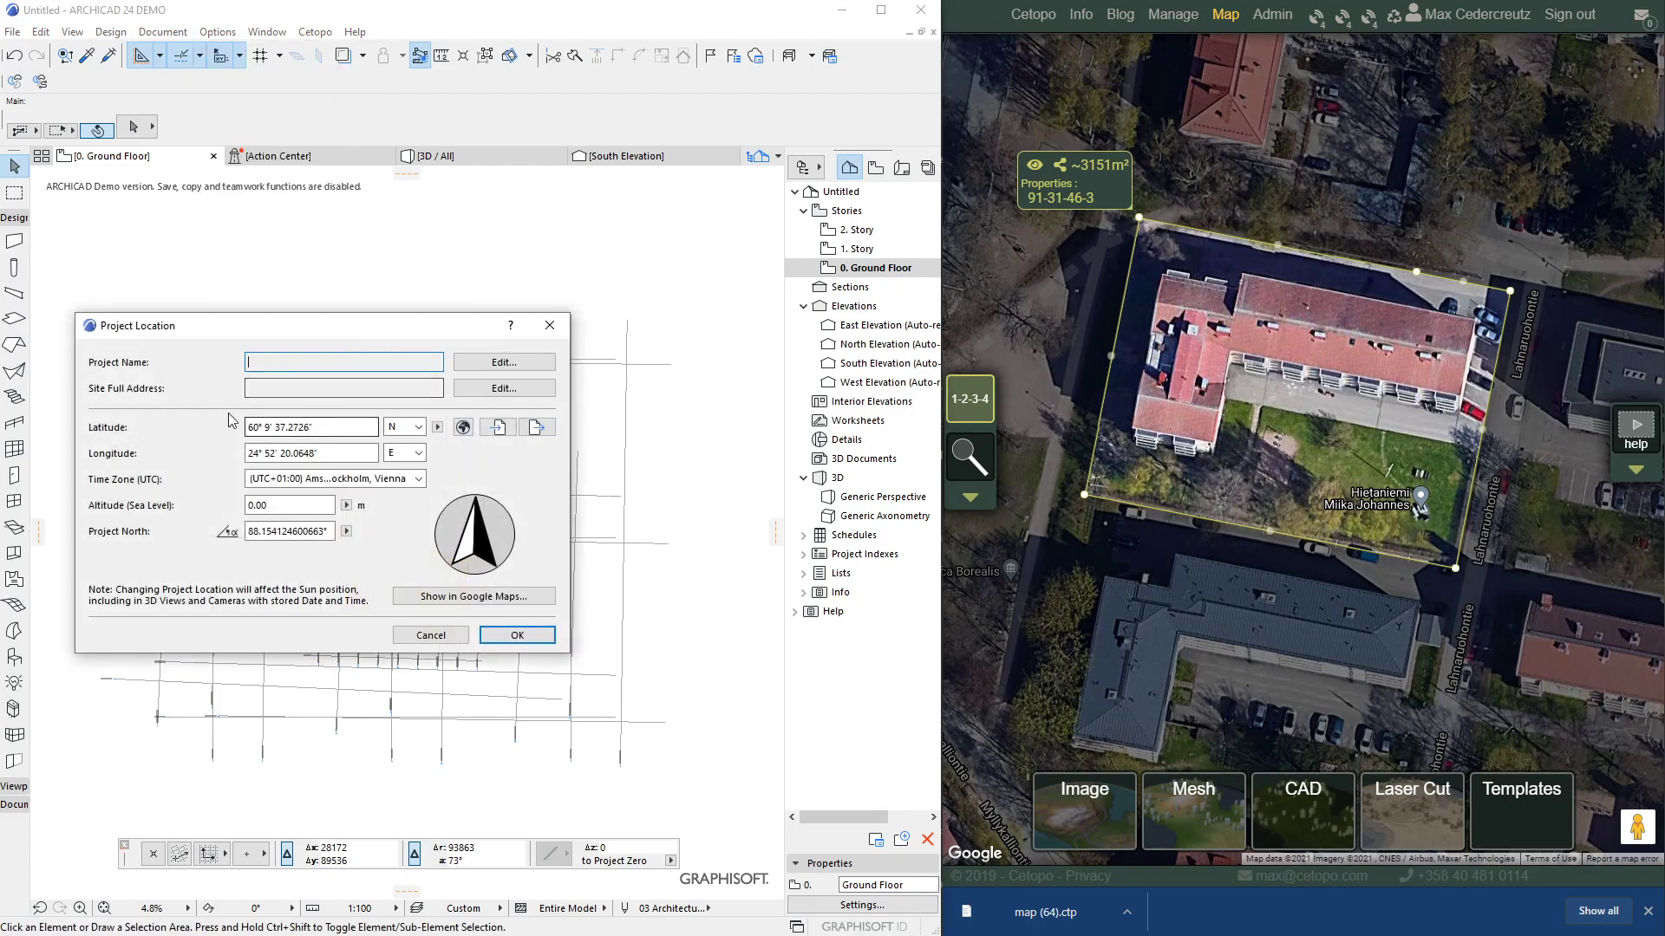
left_click_drag(327, 425, 253, 446)
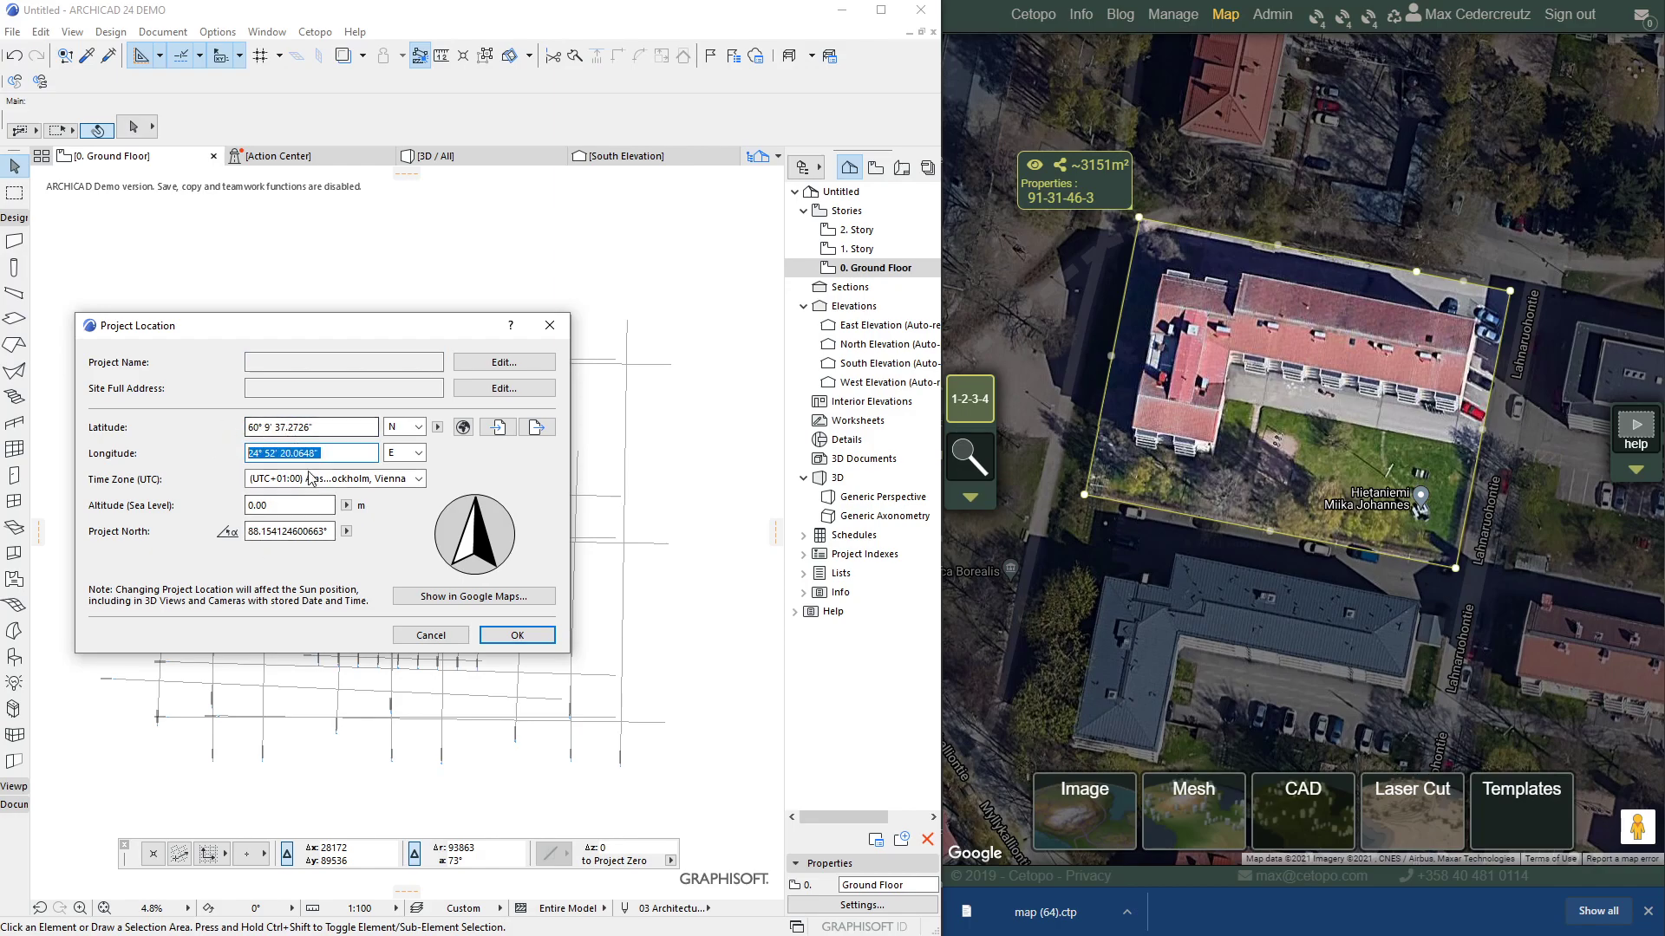
left_click(323, 532)
left_click_drag(295, 532, 121, 557)
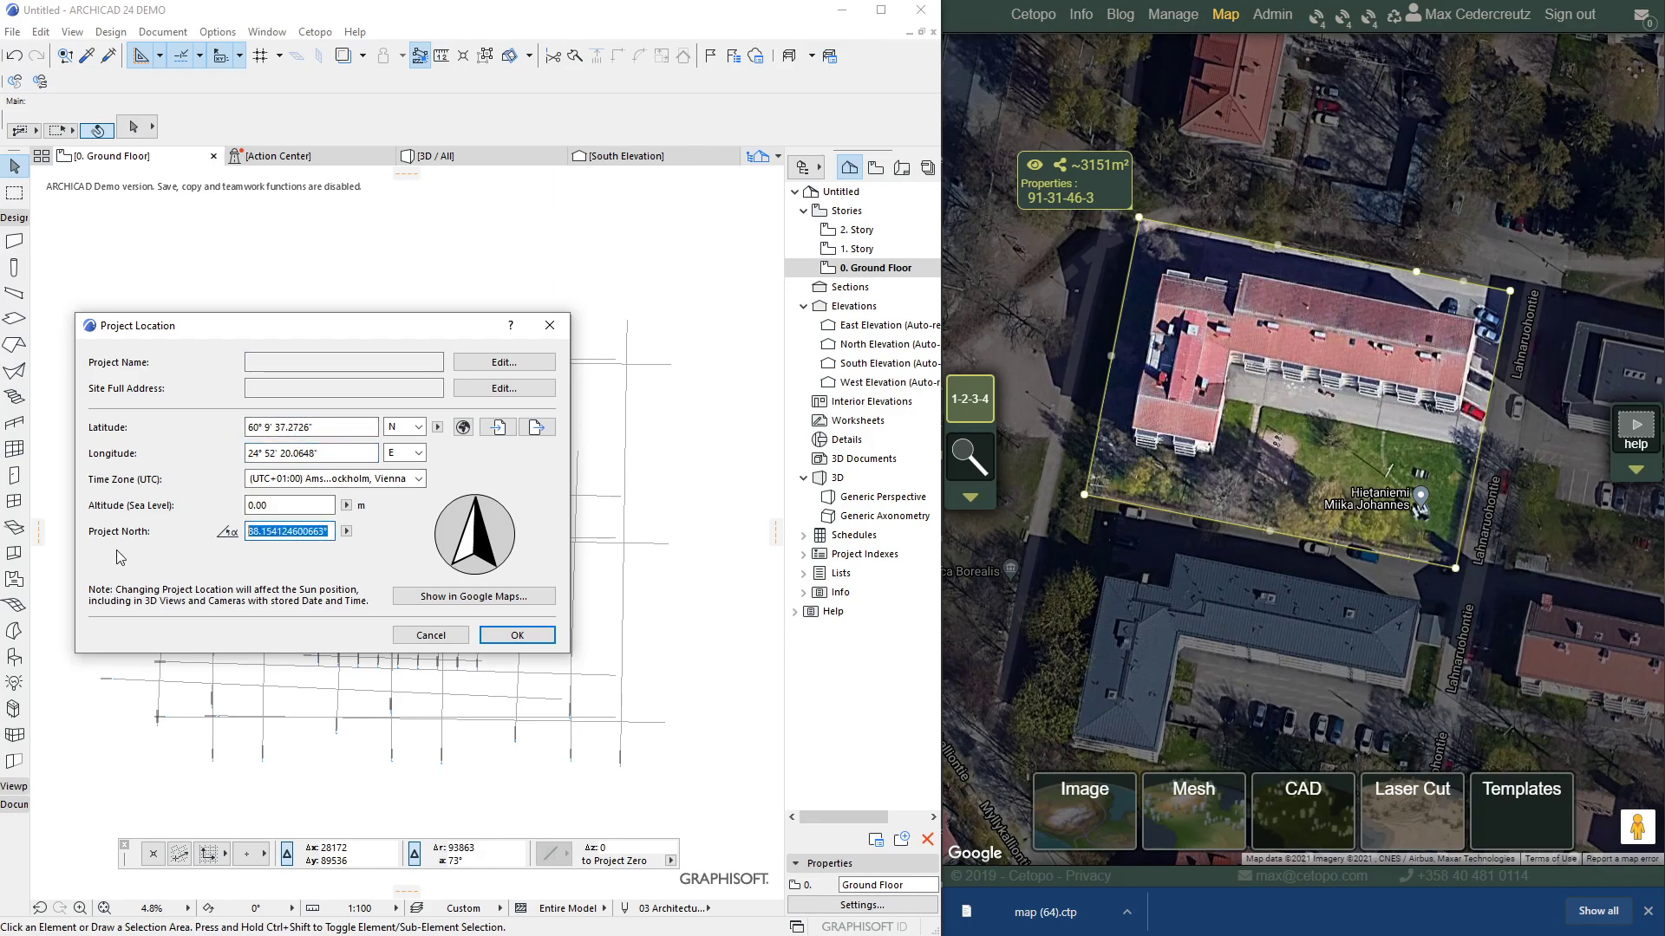
left_click(431, 636)
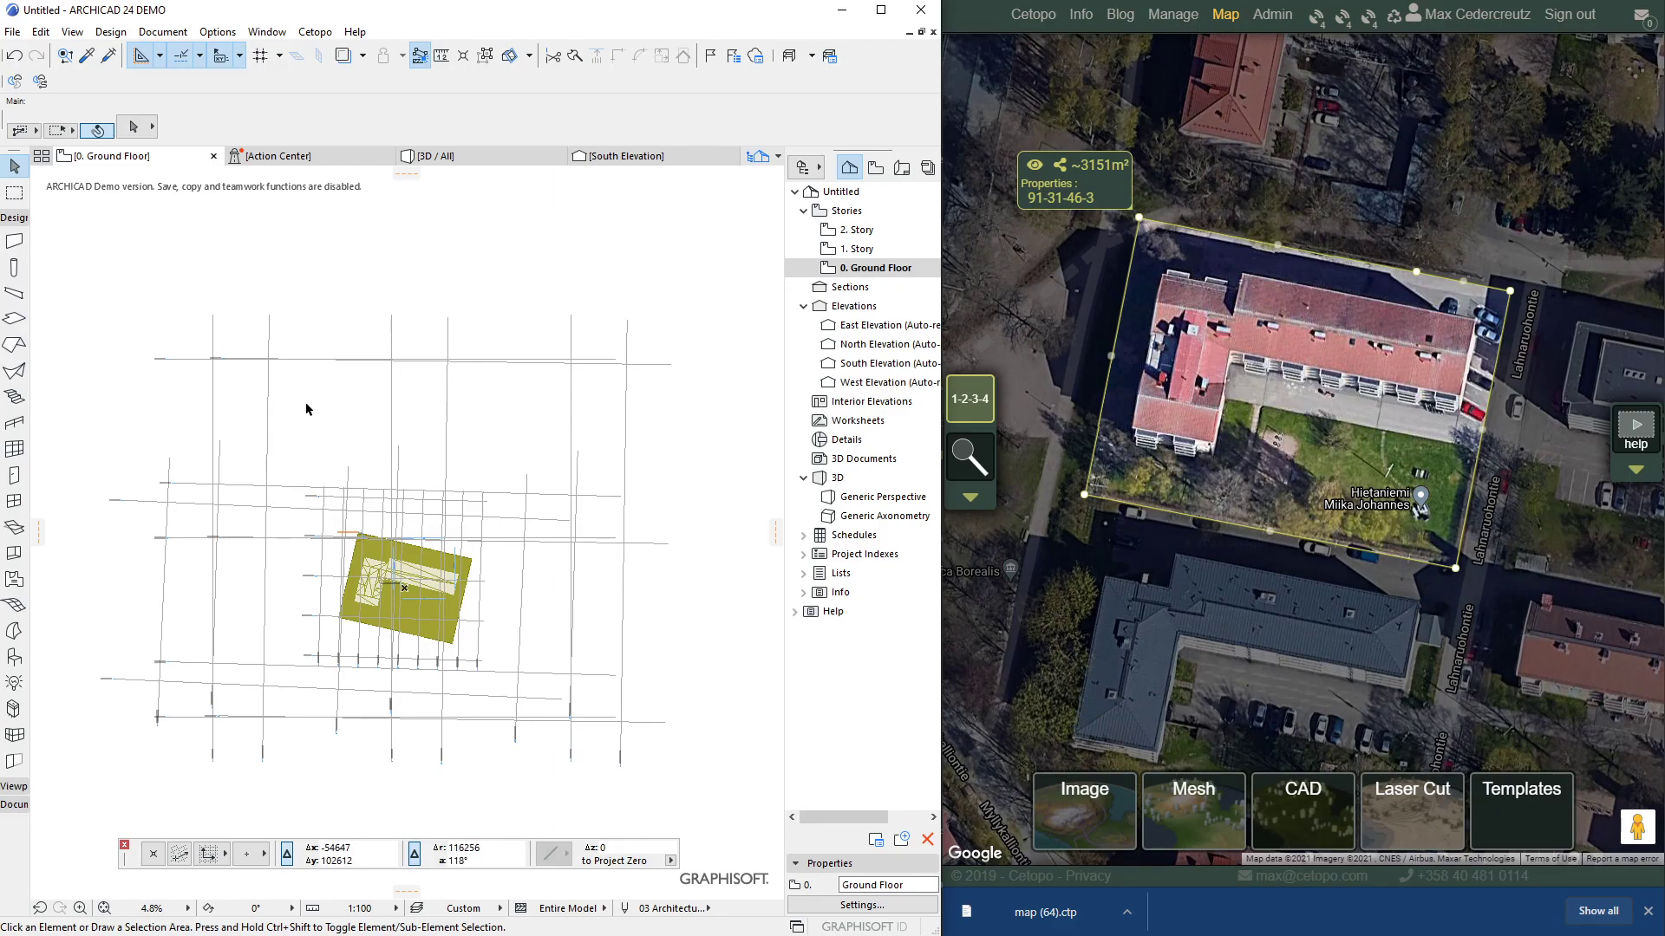
- Examine the imported terrain mesh, property label and coordinate grid on the floor plan, and the building and terrain in 3D
scroll(367, 625, "up", 1)
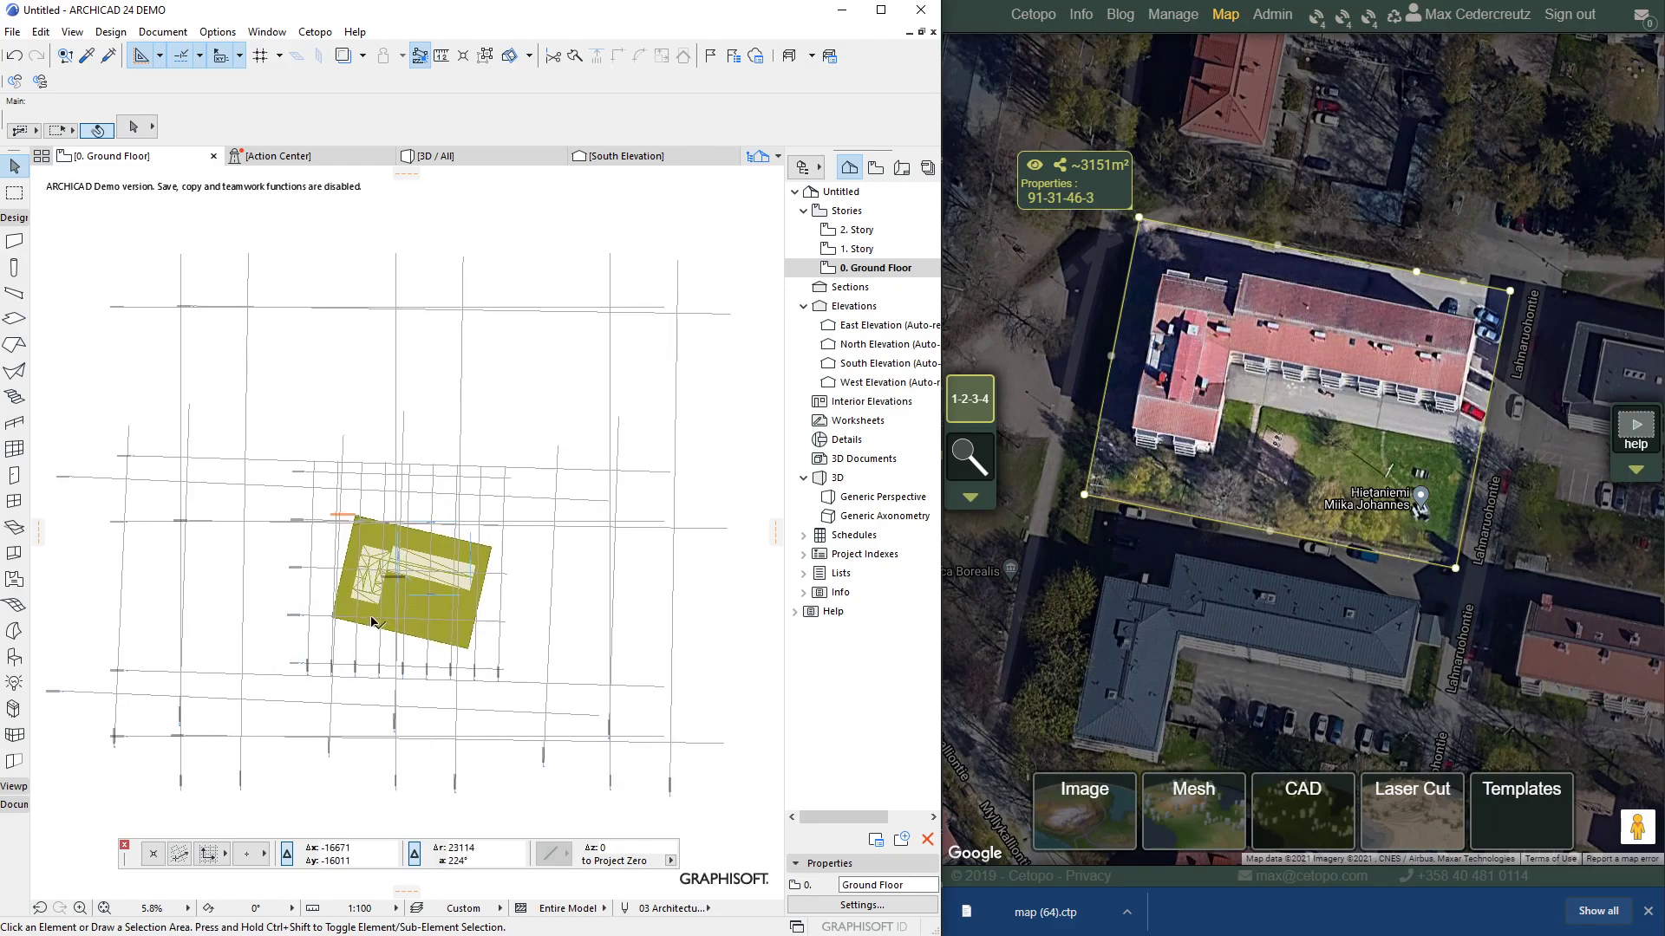
scroll(218, 443, "up", 12)
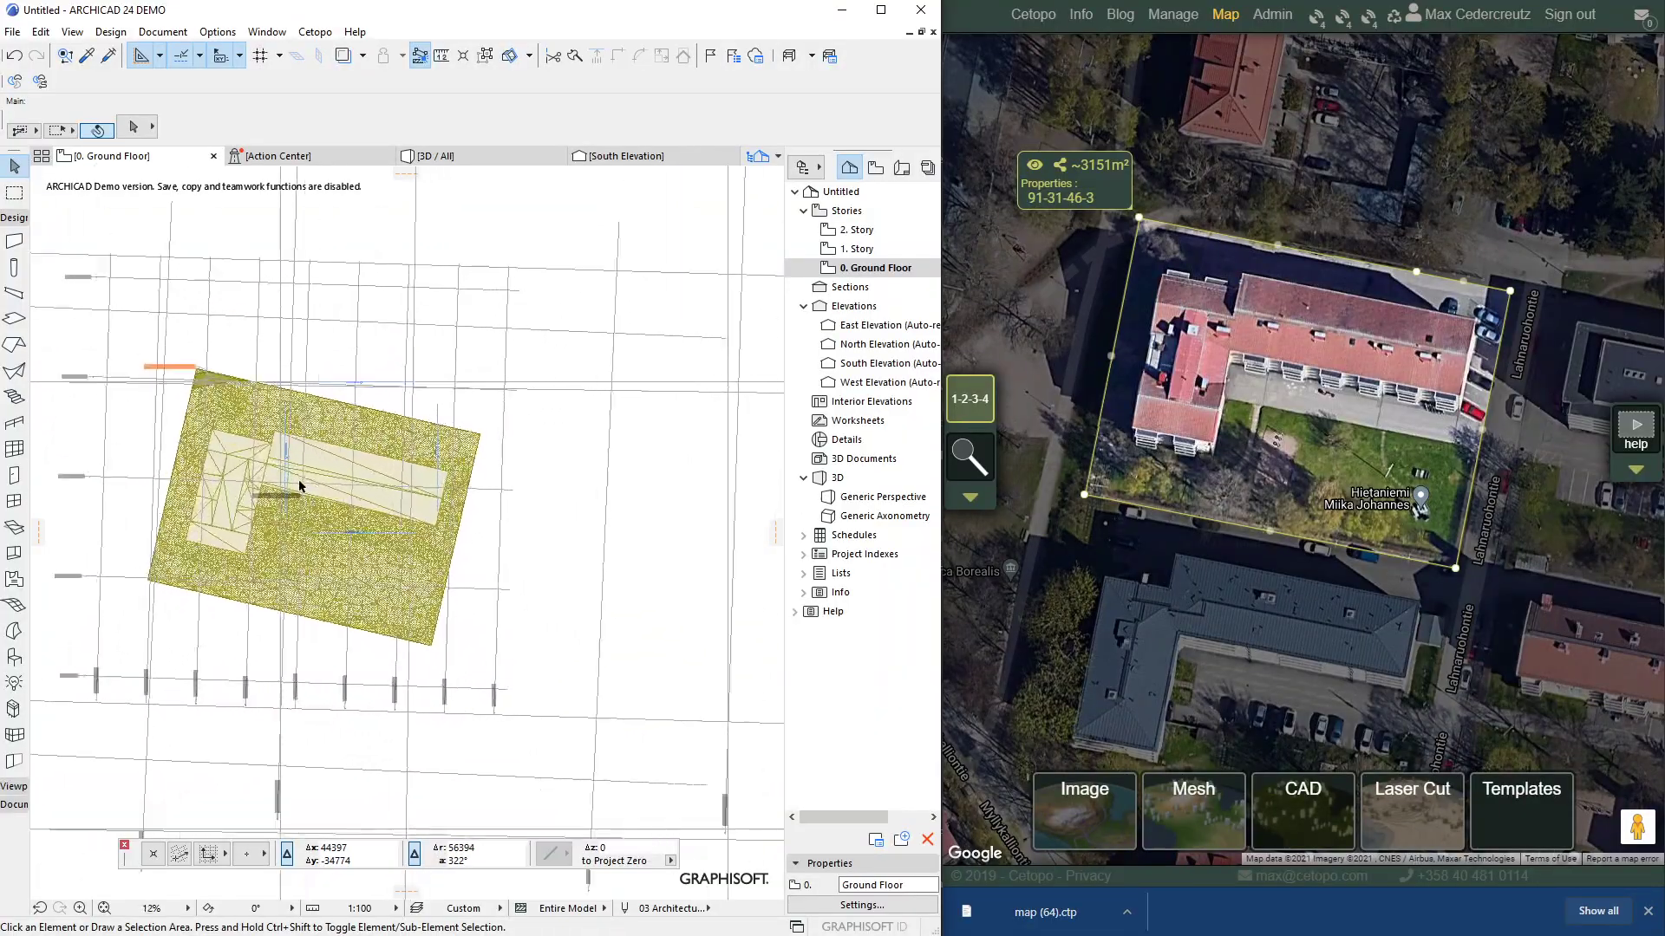
scroll(217, 536, "down", 5)
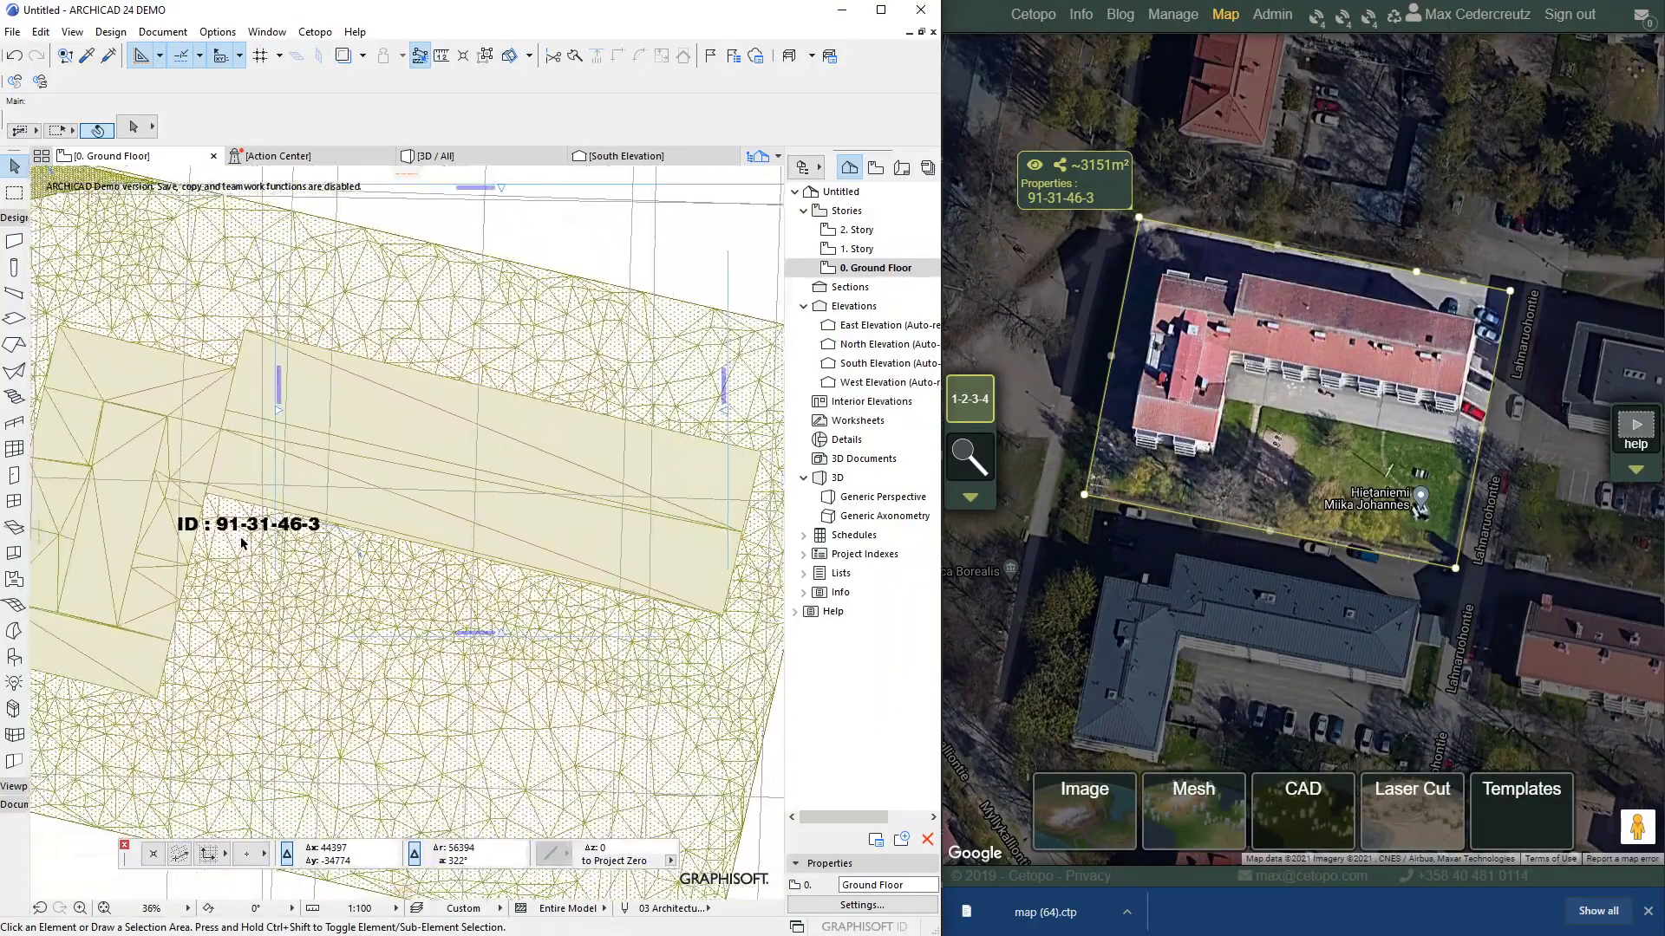
scroll(152, 338, "down", 1)
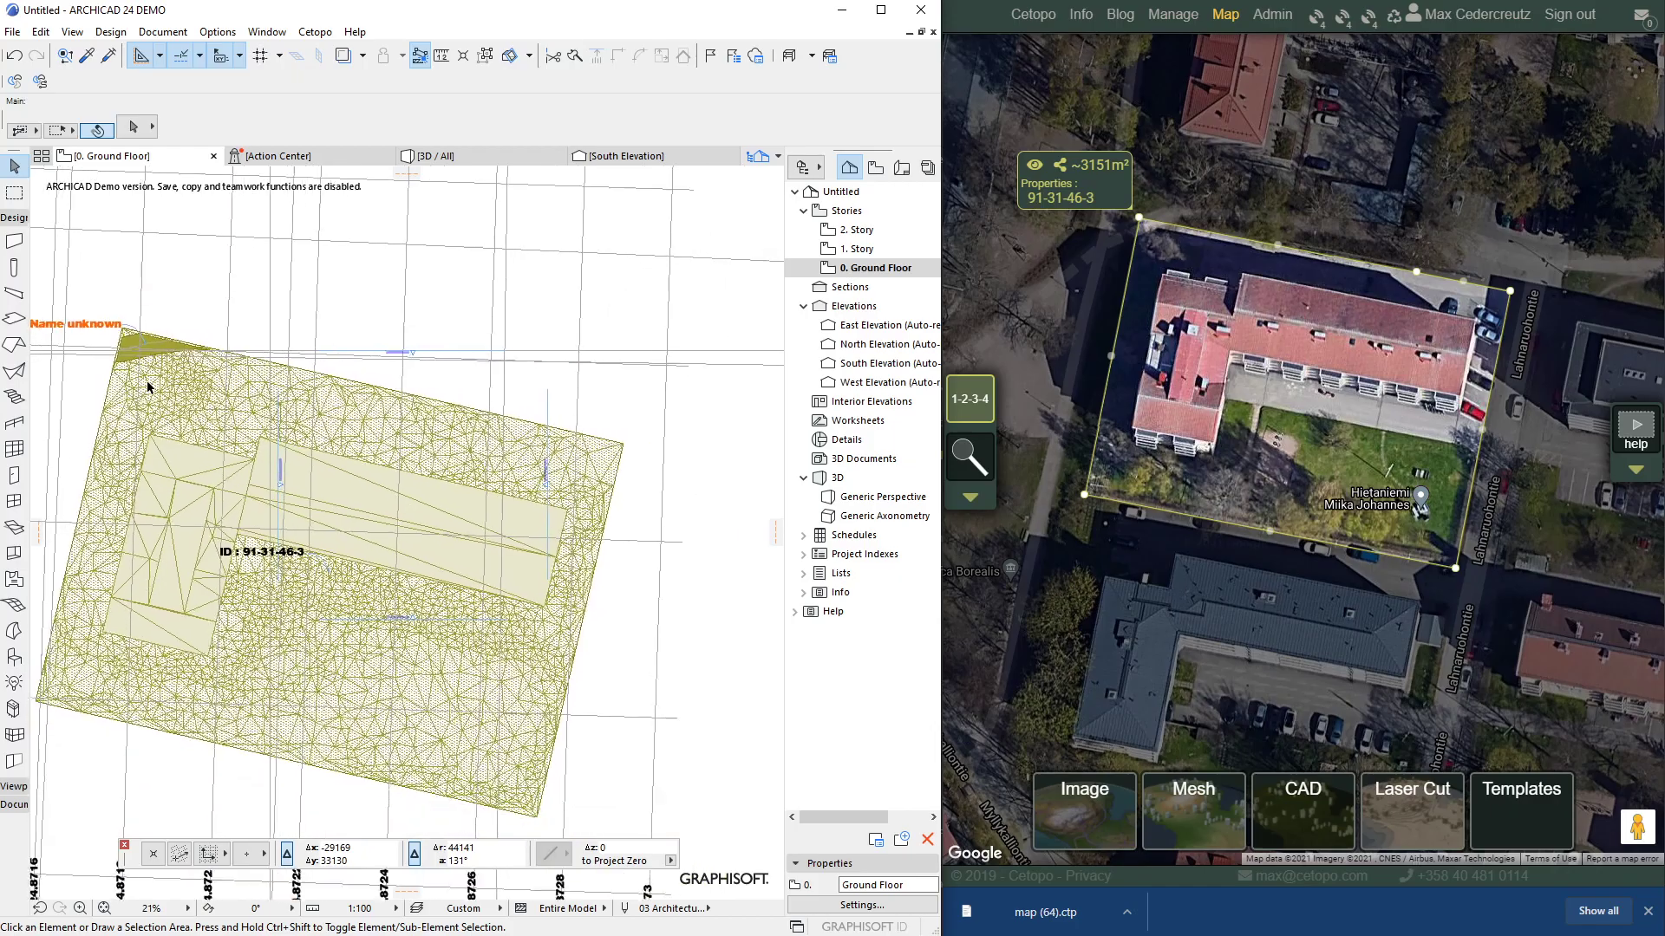
scroll(622, 548, "up", 2)
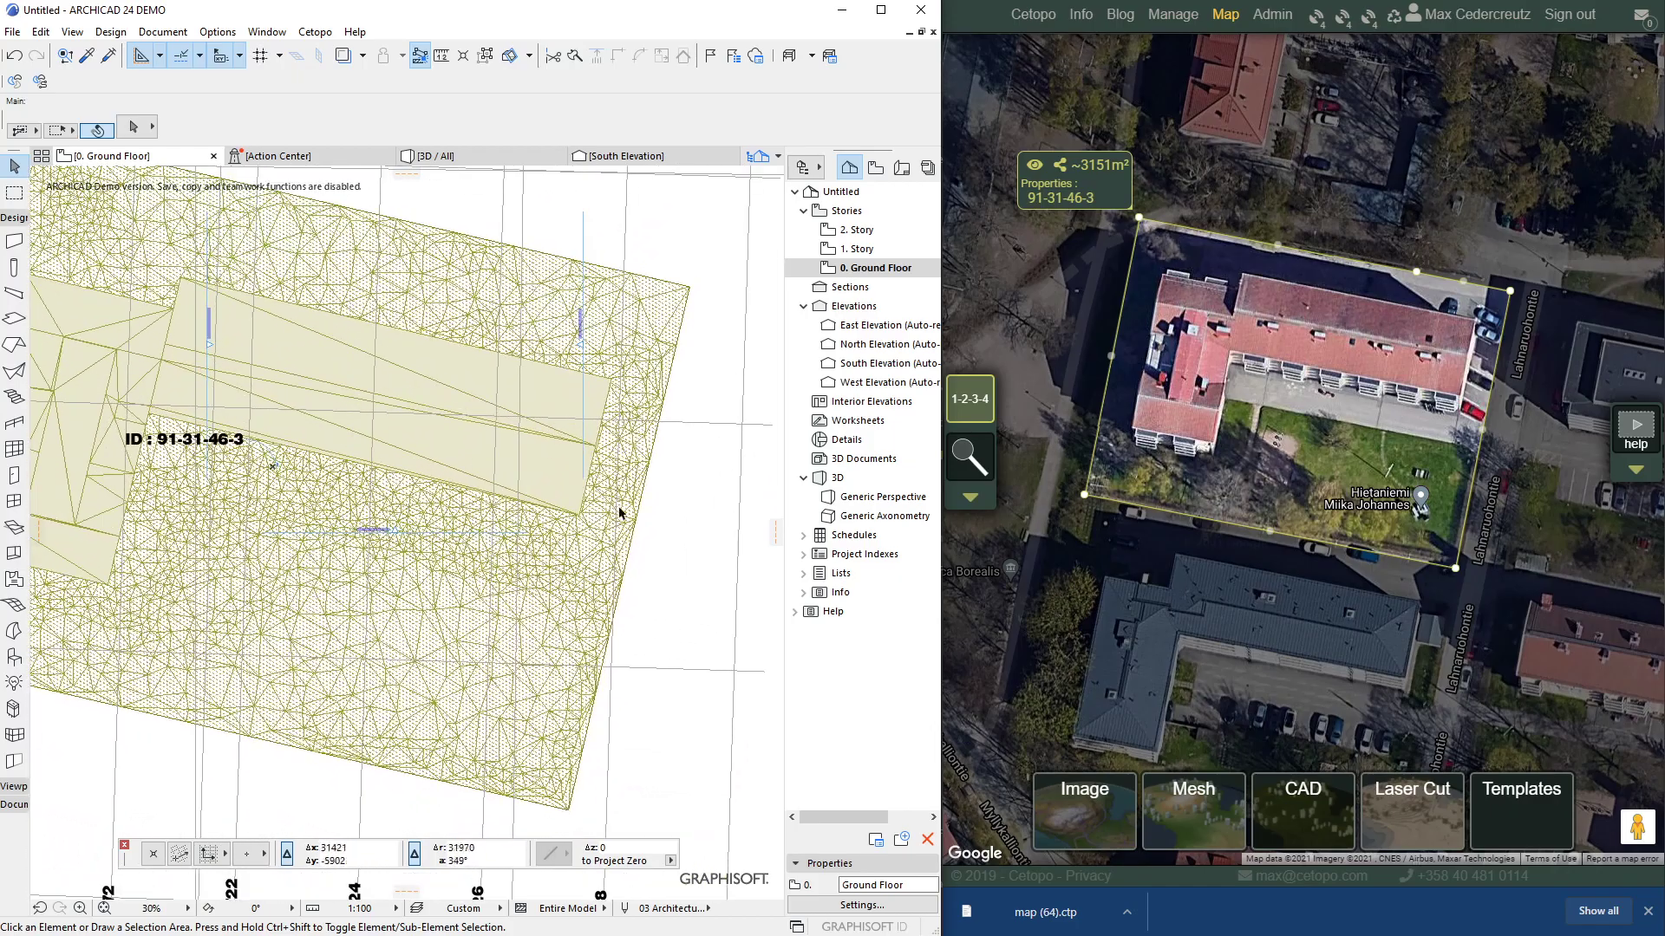
scroll(454, 639, "down", 3)
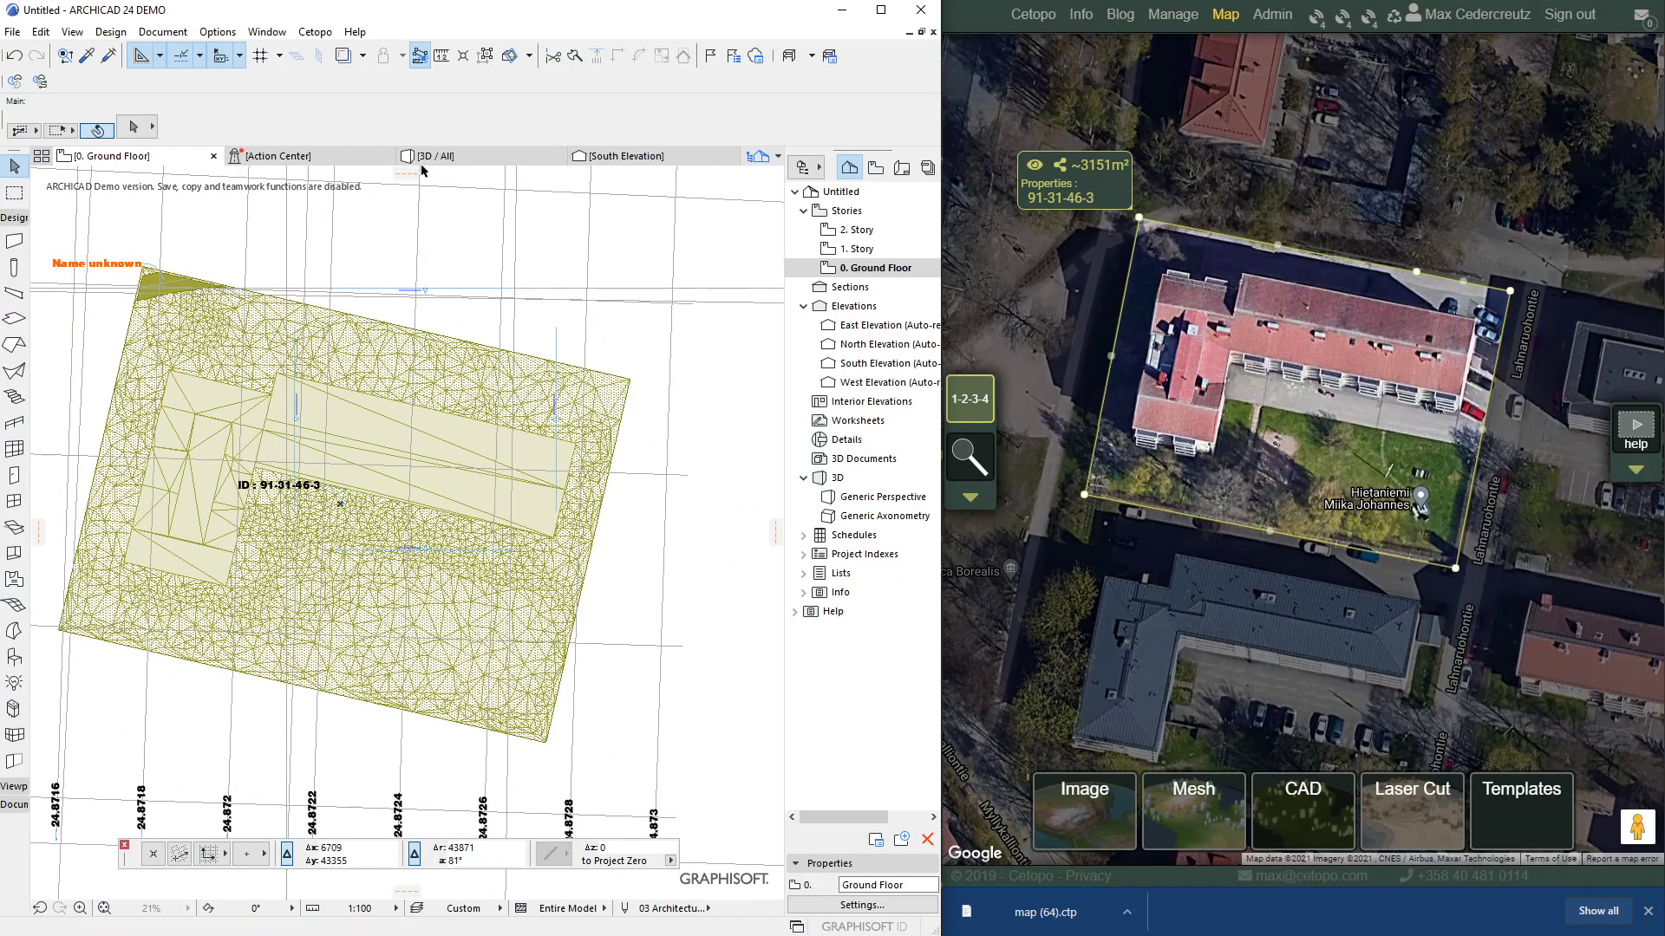
left_click(483, 156)
middle_click_drag(487, 392, 329, 592, "shift")
middle_click_drag(350, 557, 401, 502, "shift")
scroll(400, 502, "up", 2)
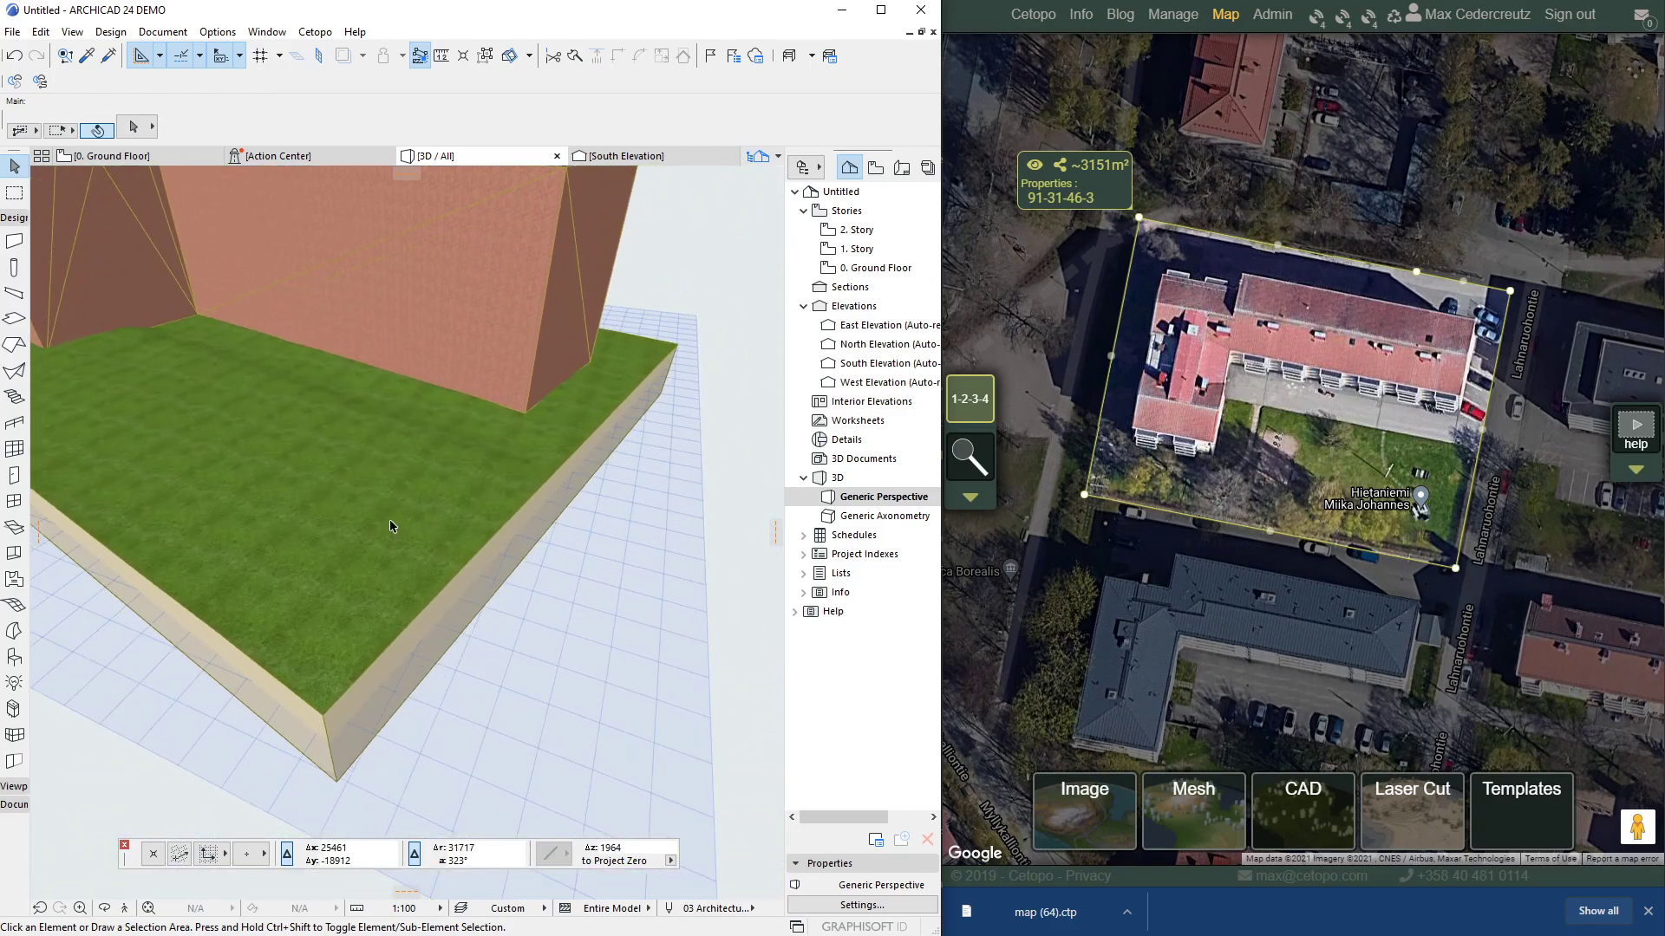
- Select the grass terrain mesh and try to reshape its surface at a point in front of the brick building
left_click(492, 491)
middle_click_drag(403, 505, 564, 559, "shift")
scroll(457, 539, "up", 3)
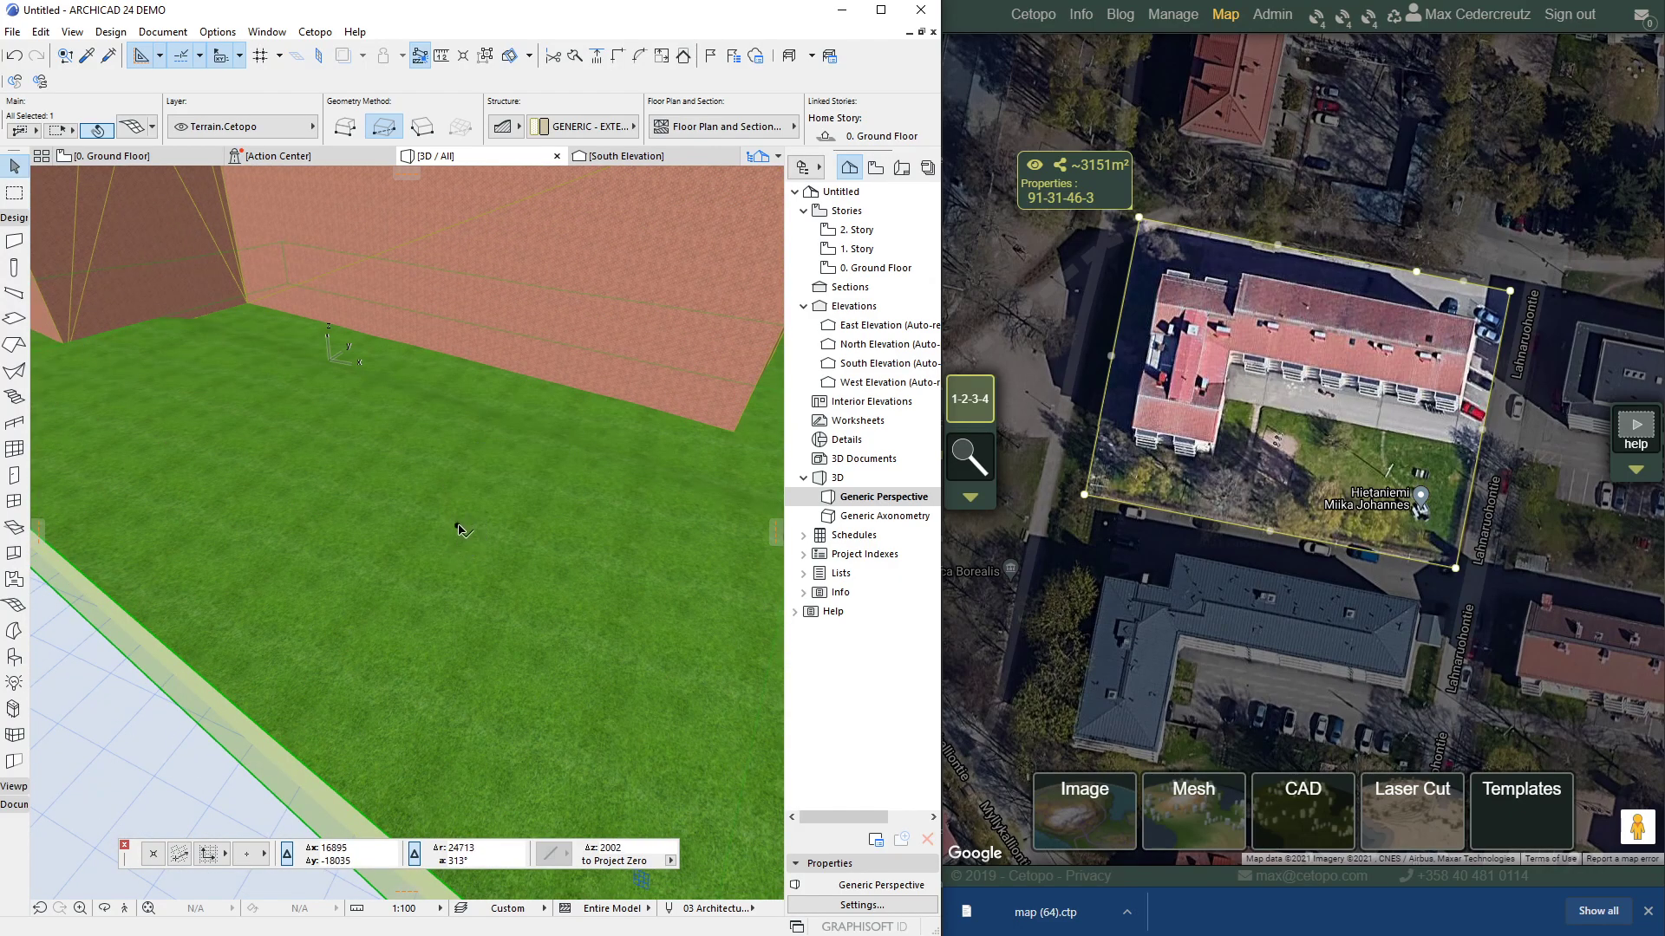
left_click(458, 529)
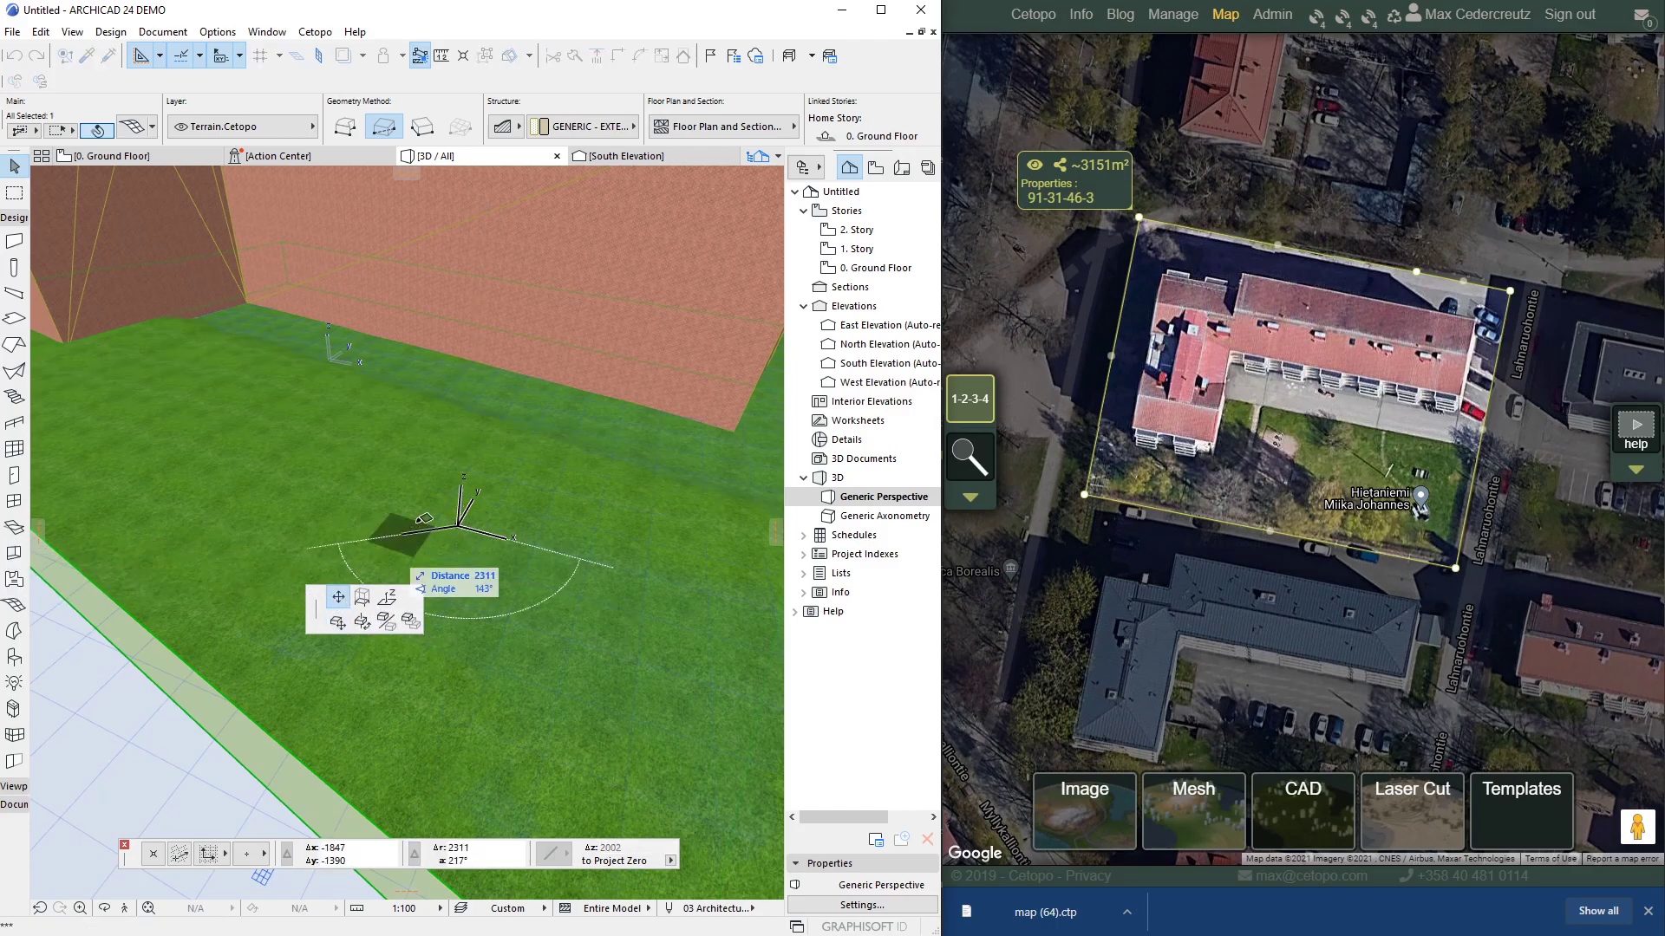
left_click(436, 504)
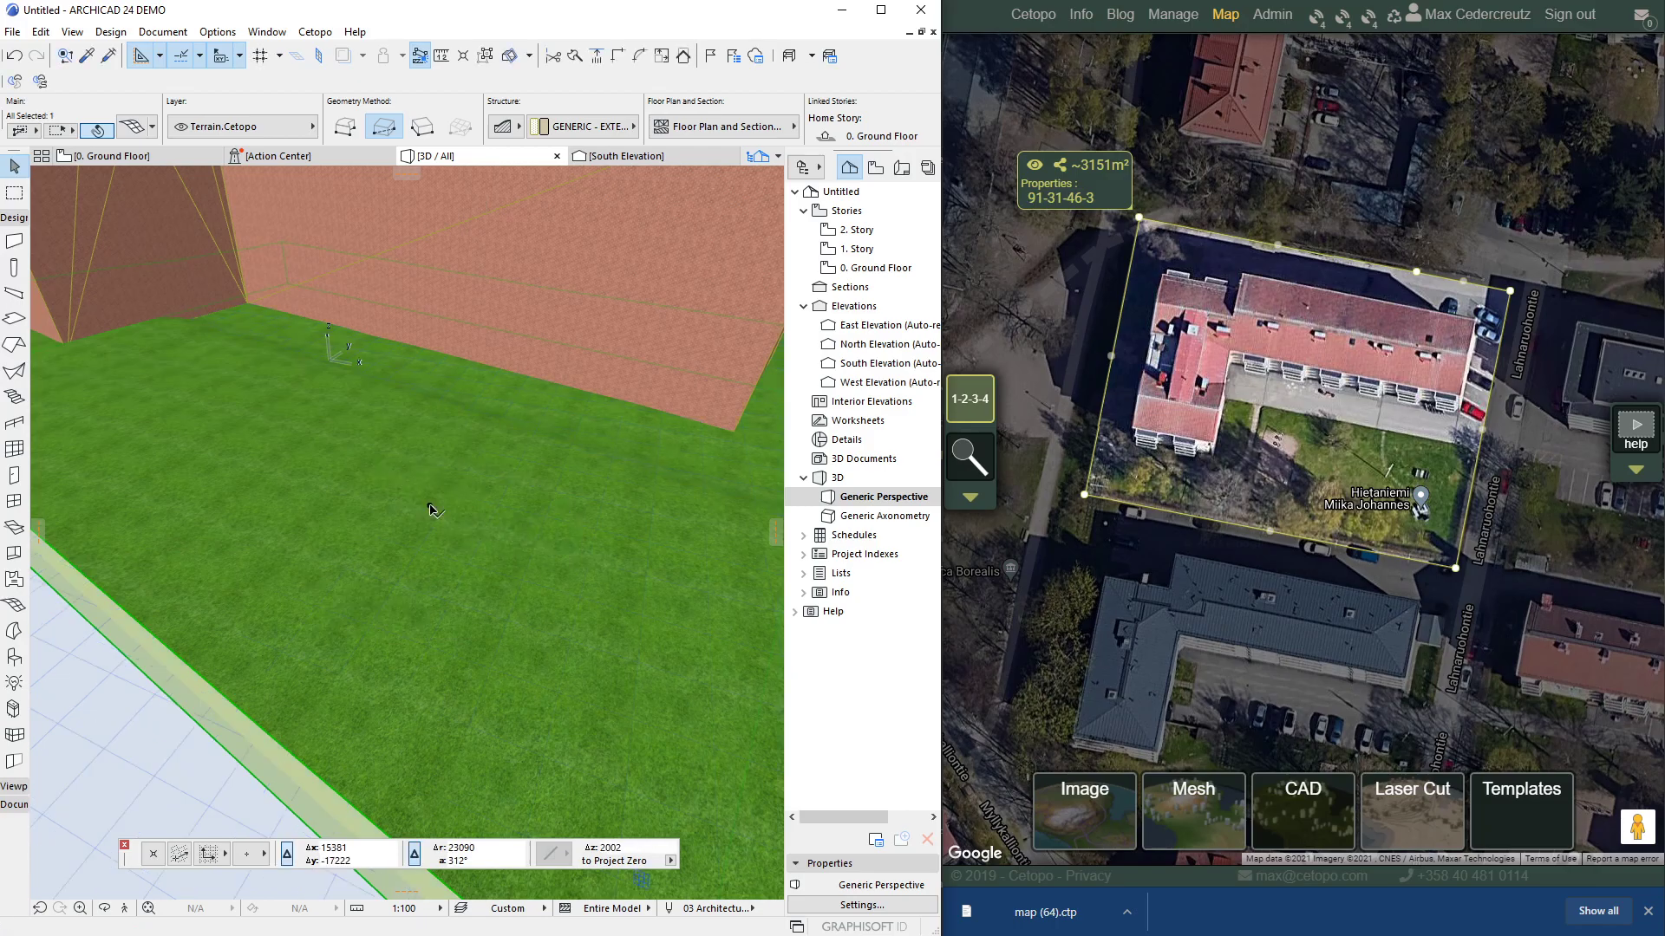
left_click(431, 507)
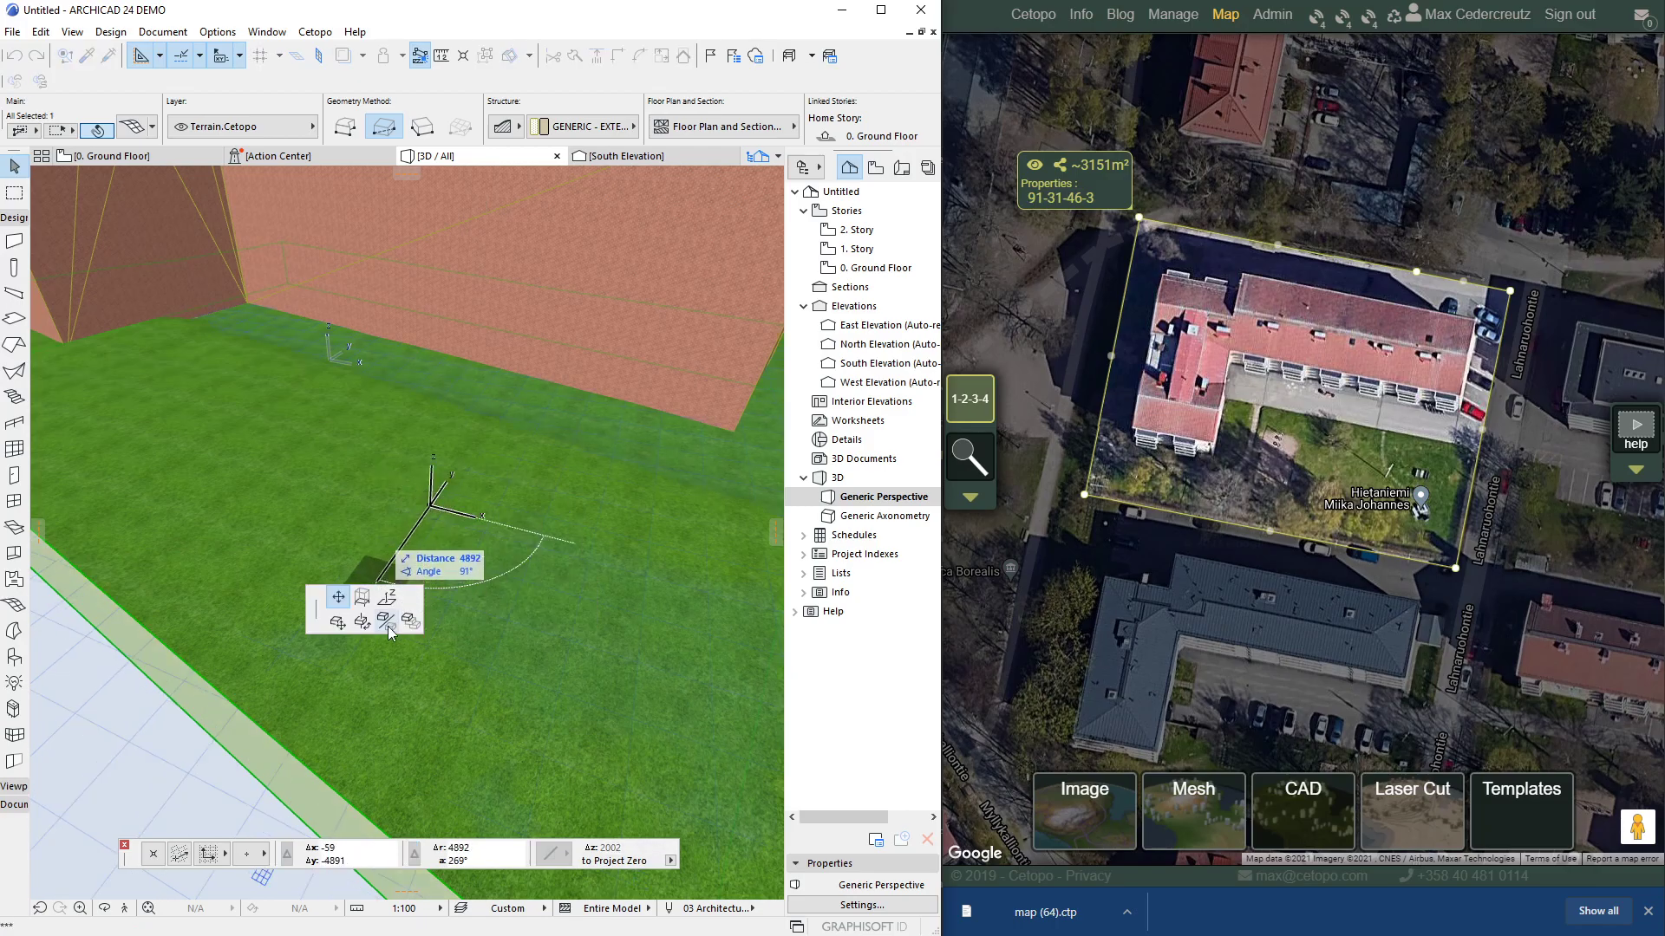
left_click(392, 608)
left_click(394, 460)
scroll(394, 460, "down", 6)
middle_click_drag(662, 647, 557, 668, "shift")
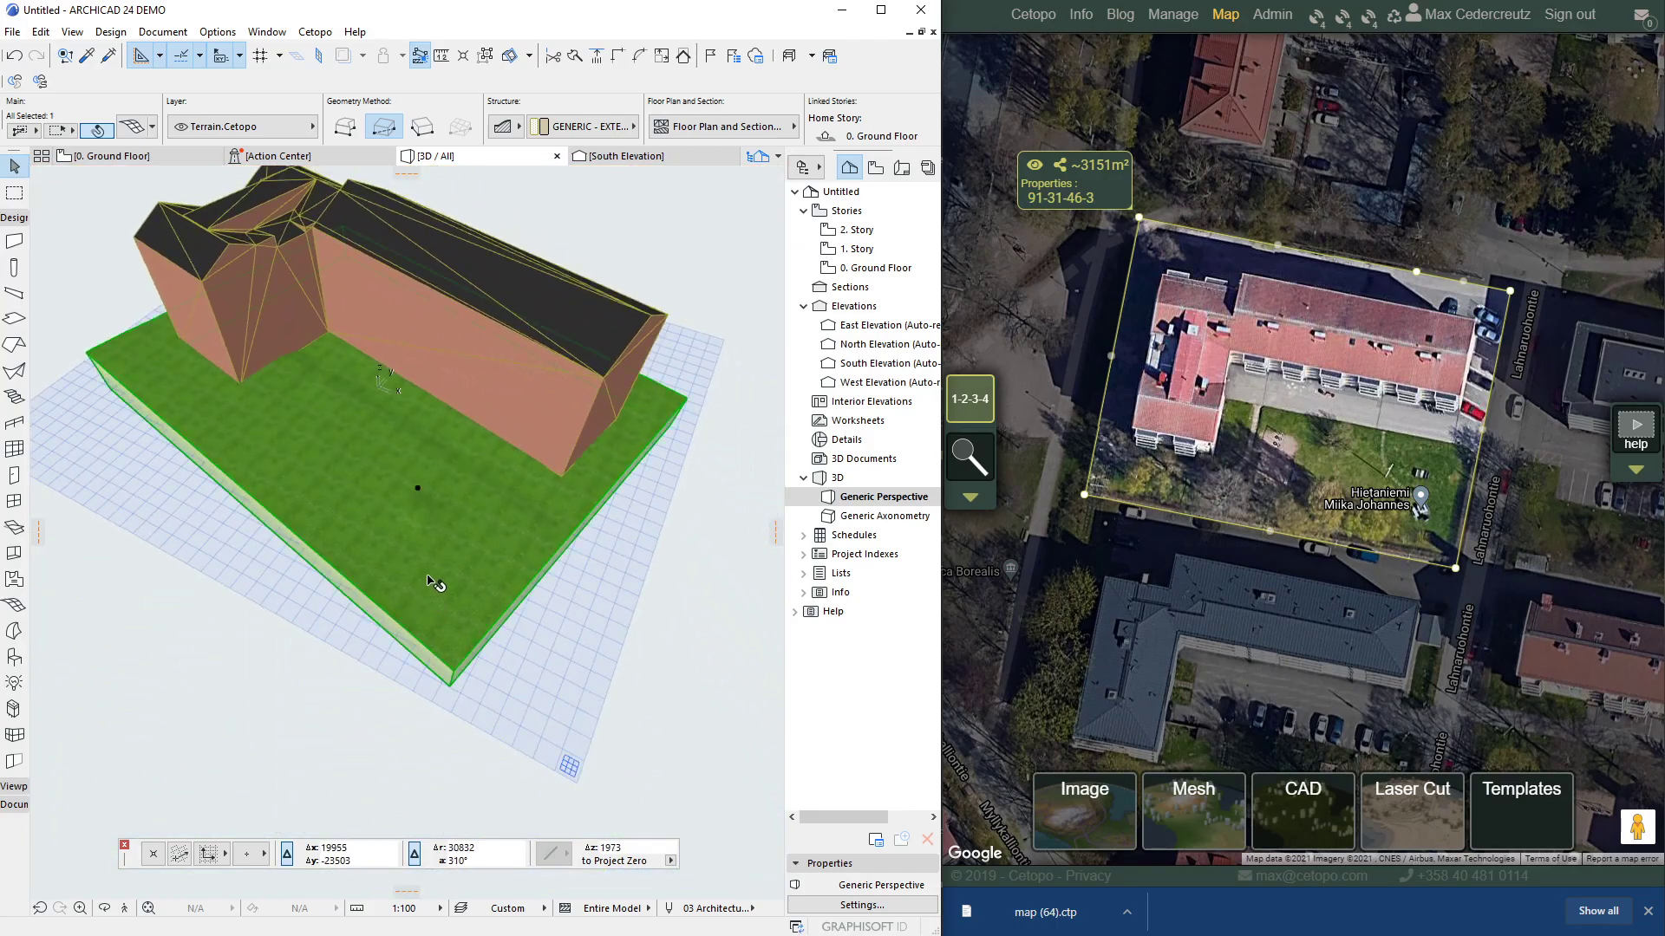
key("Escape")
left_click(633, 620)
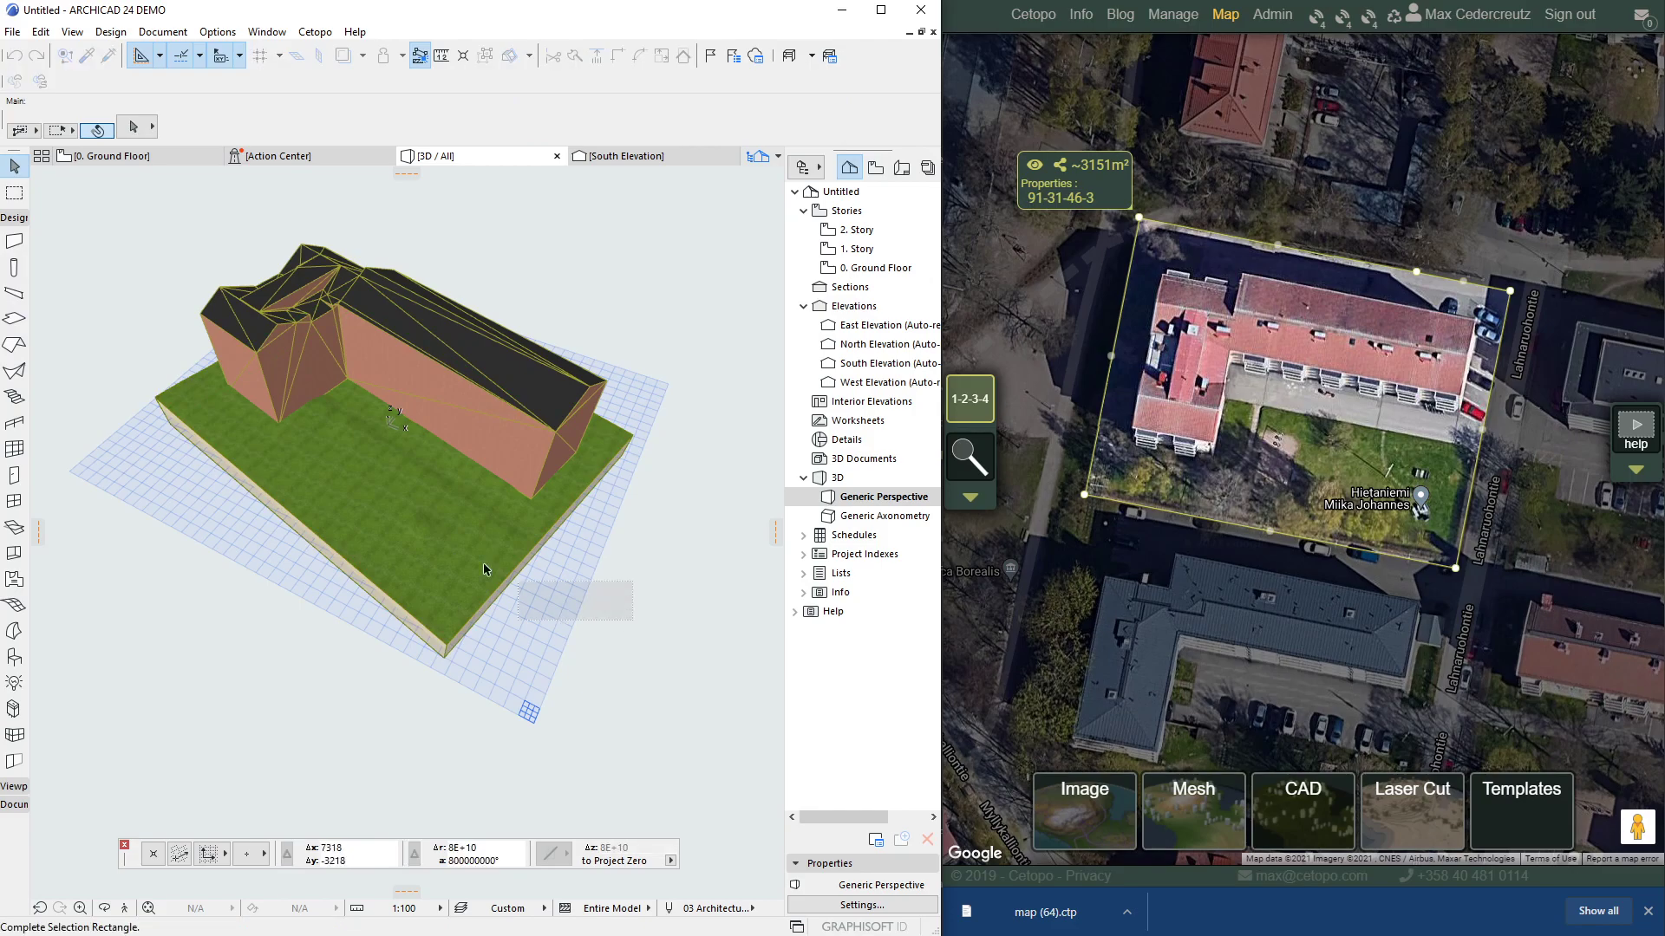
left_click(479, 582)
- Delete the imported brick building in the 3D view and undo the deletion
middle_click_drag(460, 510, 314, 446, "shift")
left_click(585, 506)
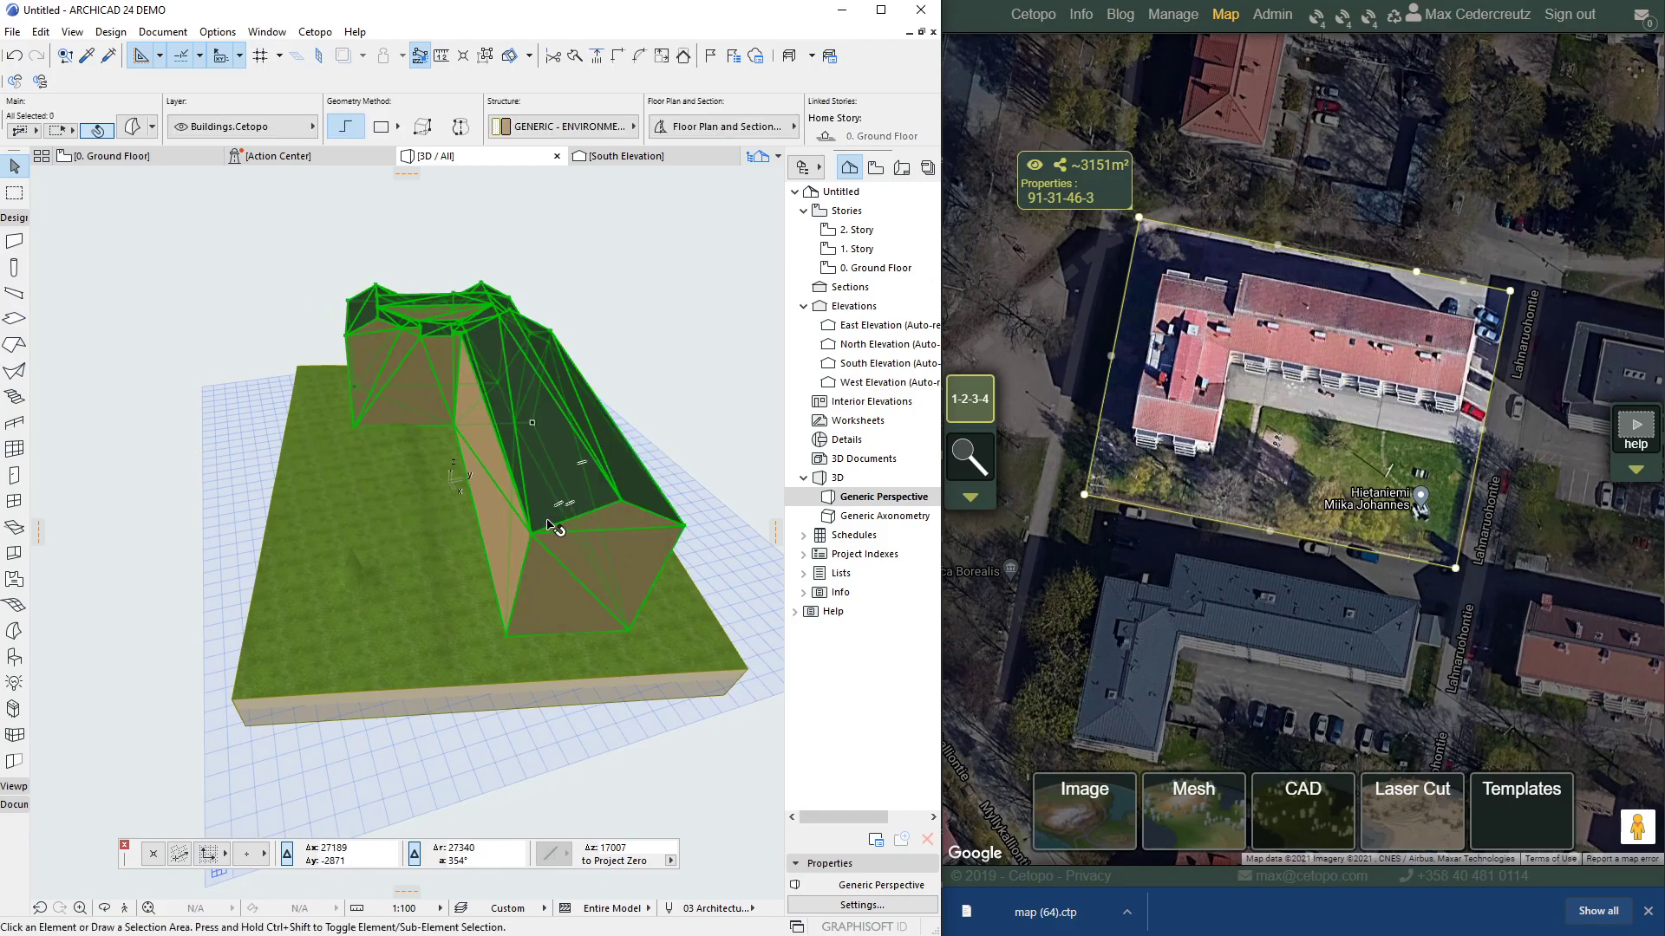
key("Delete")
key("ctrl+z")
left_click(676, 379)
- Reshape the black road mesh at the terrain's corner by moving an inner-edge node out over the grass and back toward the road
middle_click_drag(676, 379, 595, 429, "shift")
scroll(596, 429, "up", 10)
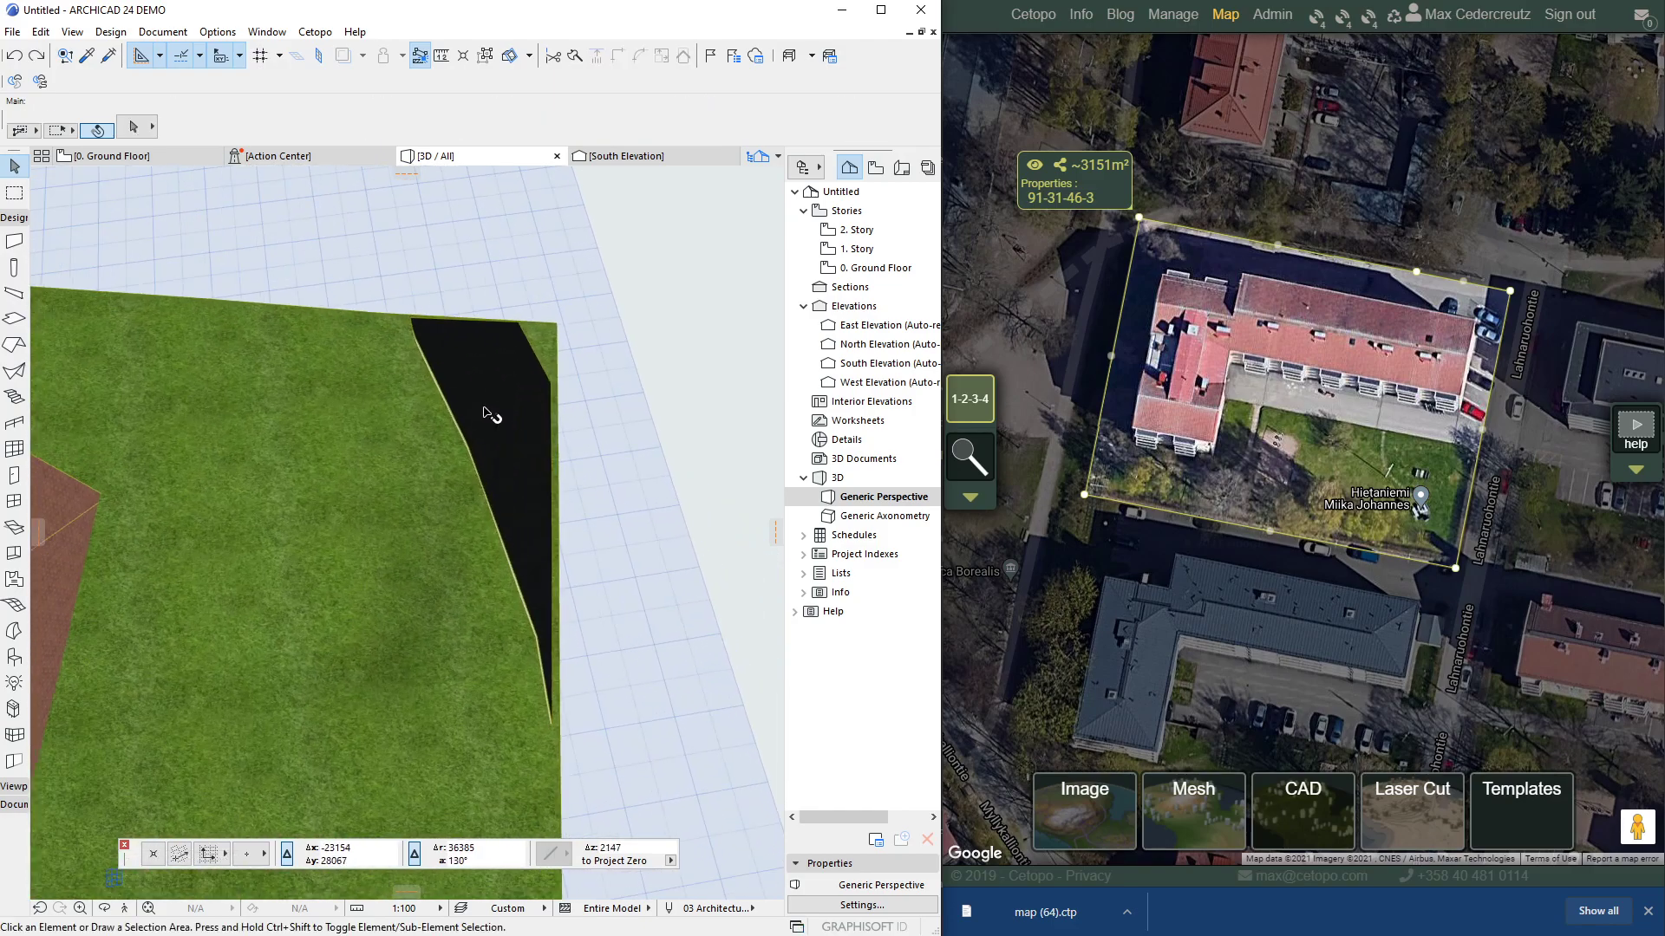
left_click(475, 462)
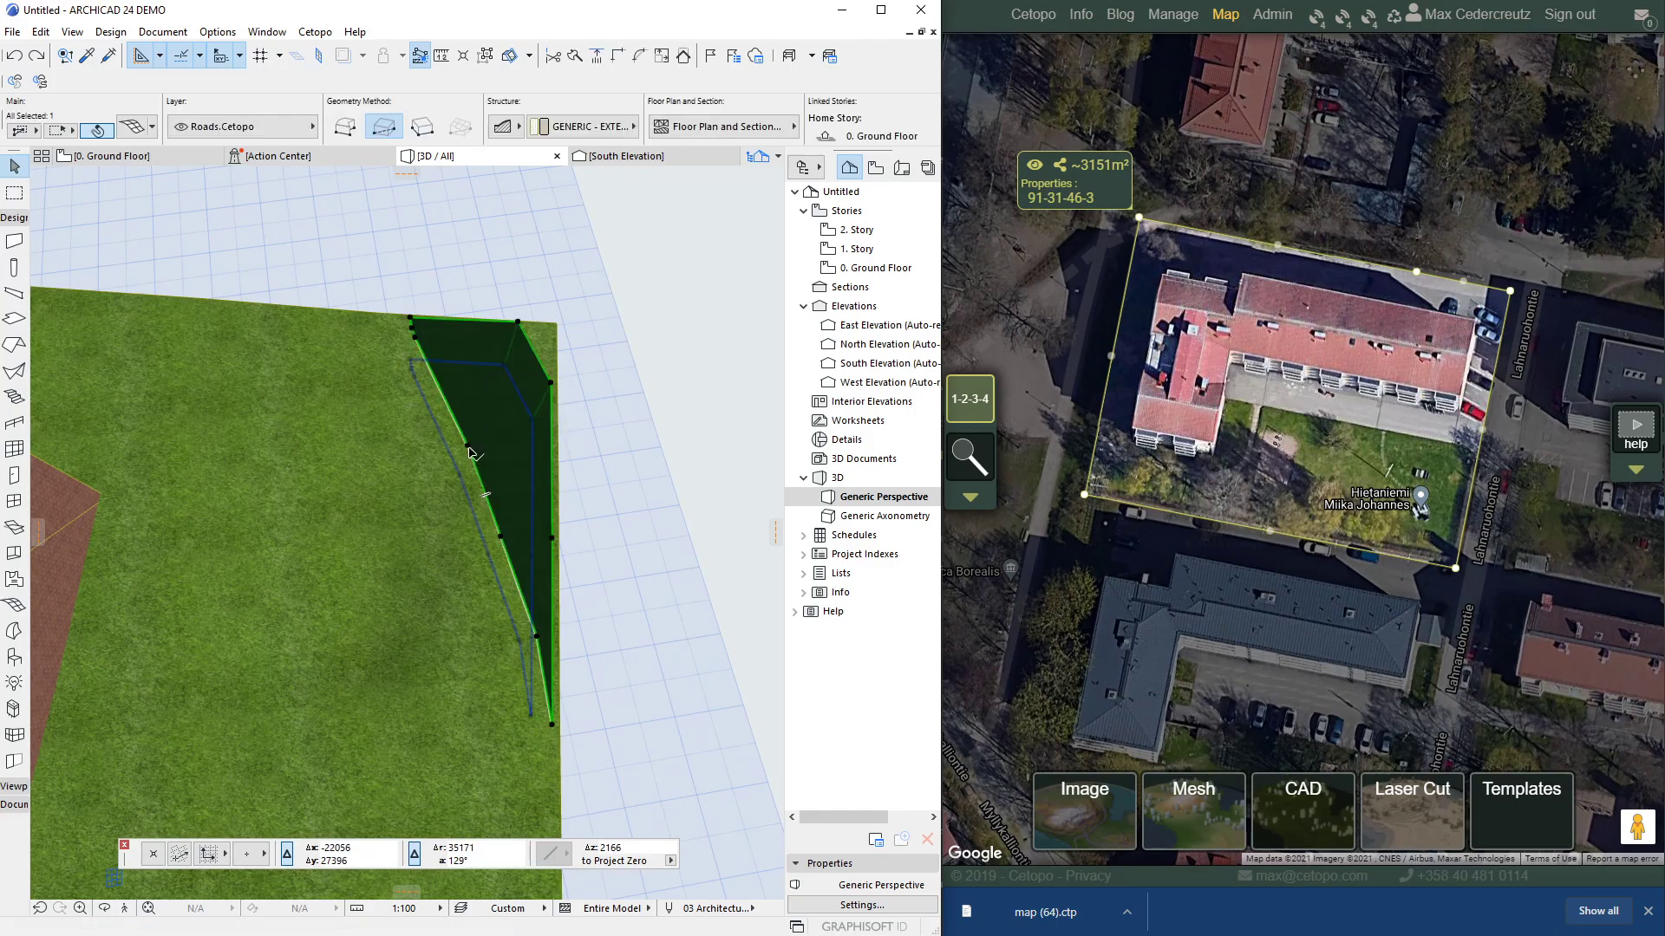
left_click(469, 444)
left_click(338, 596)
left_click(300, 471)
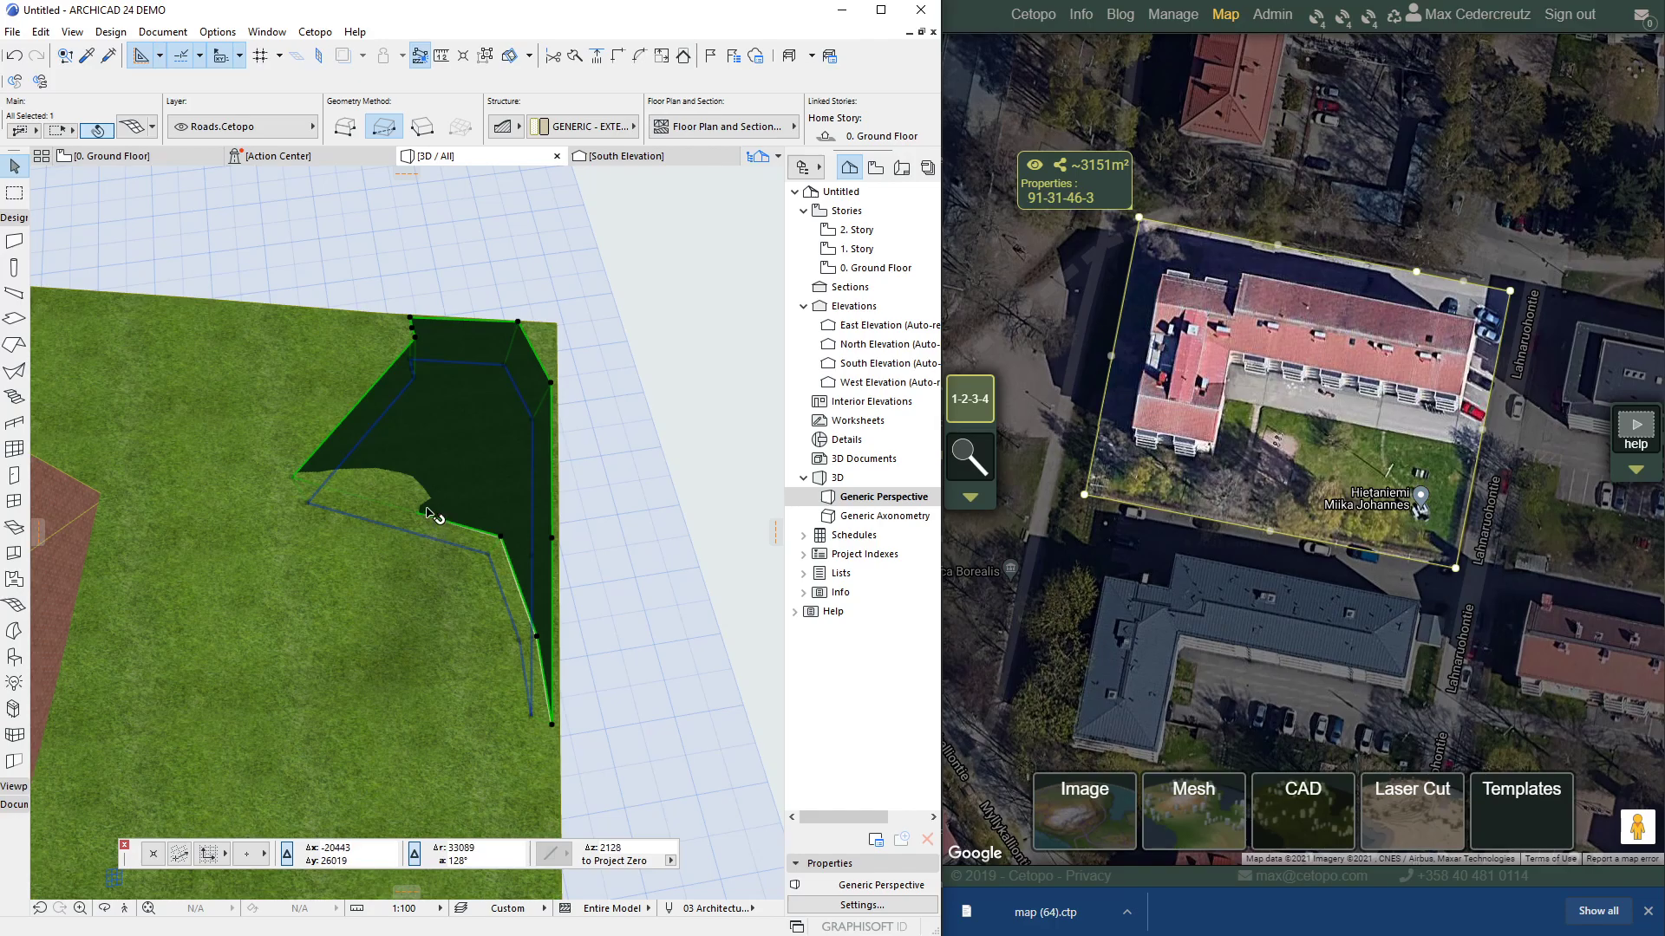
left_click(296, 475)
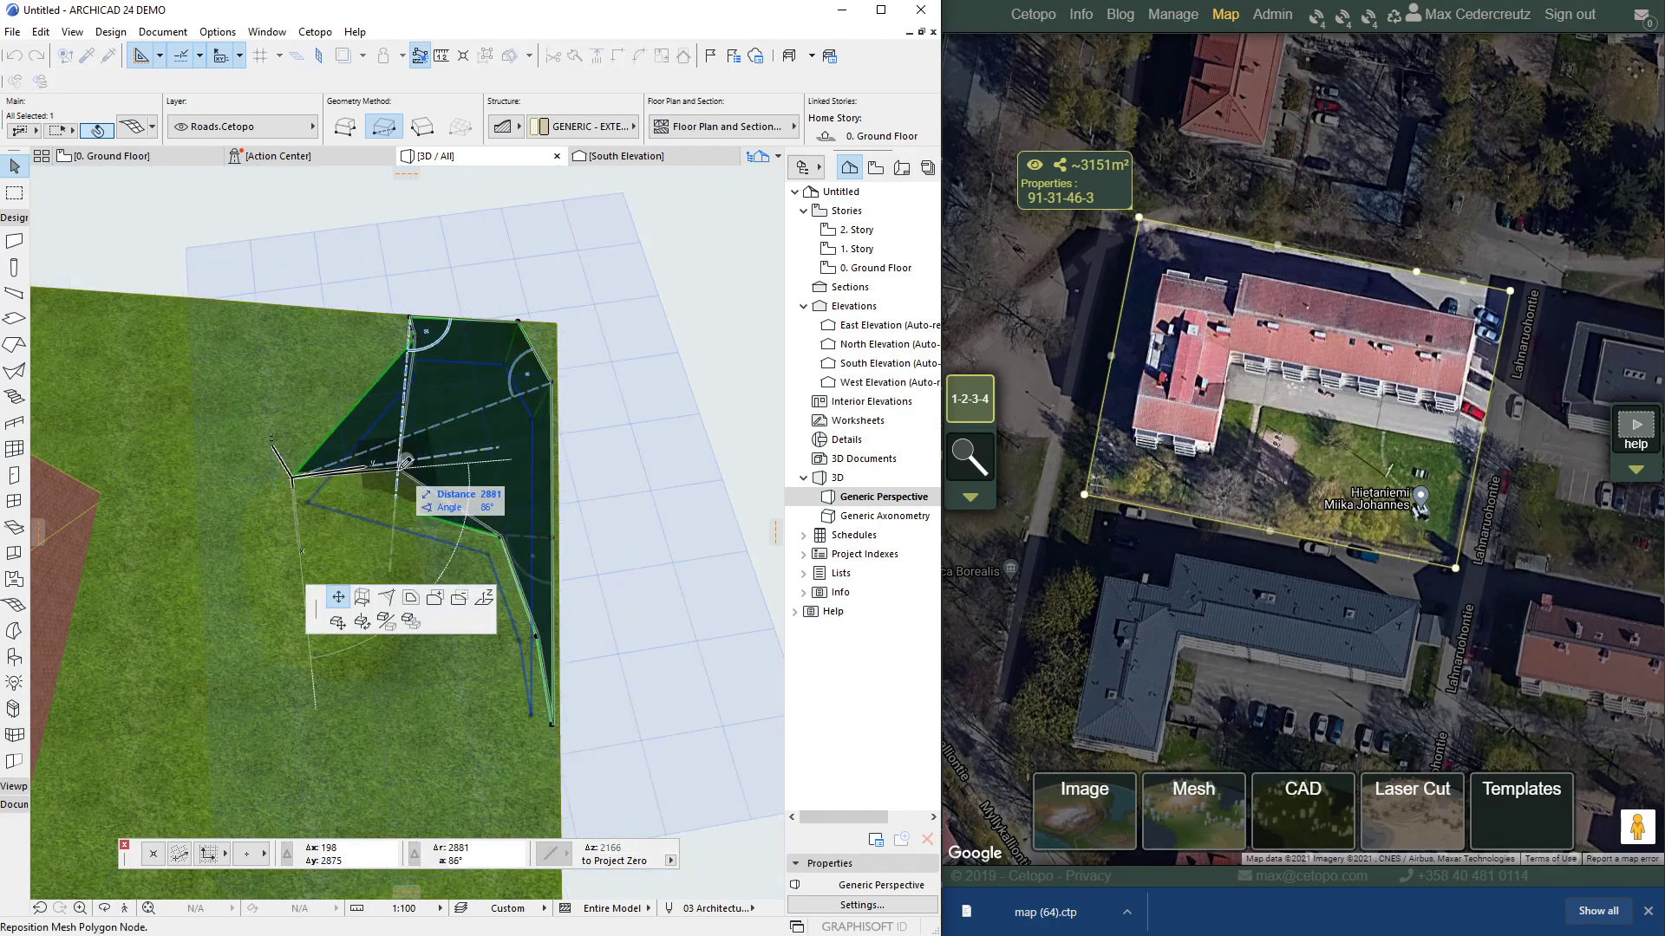
left_click(401, 463)
scroll(454, 580, "down", 3)
scroll(454, 580, "down", 5)
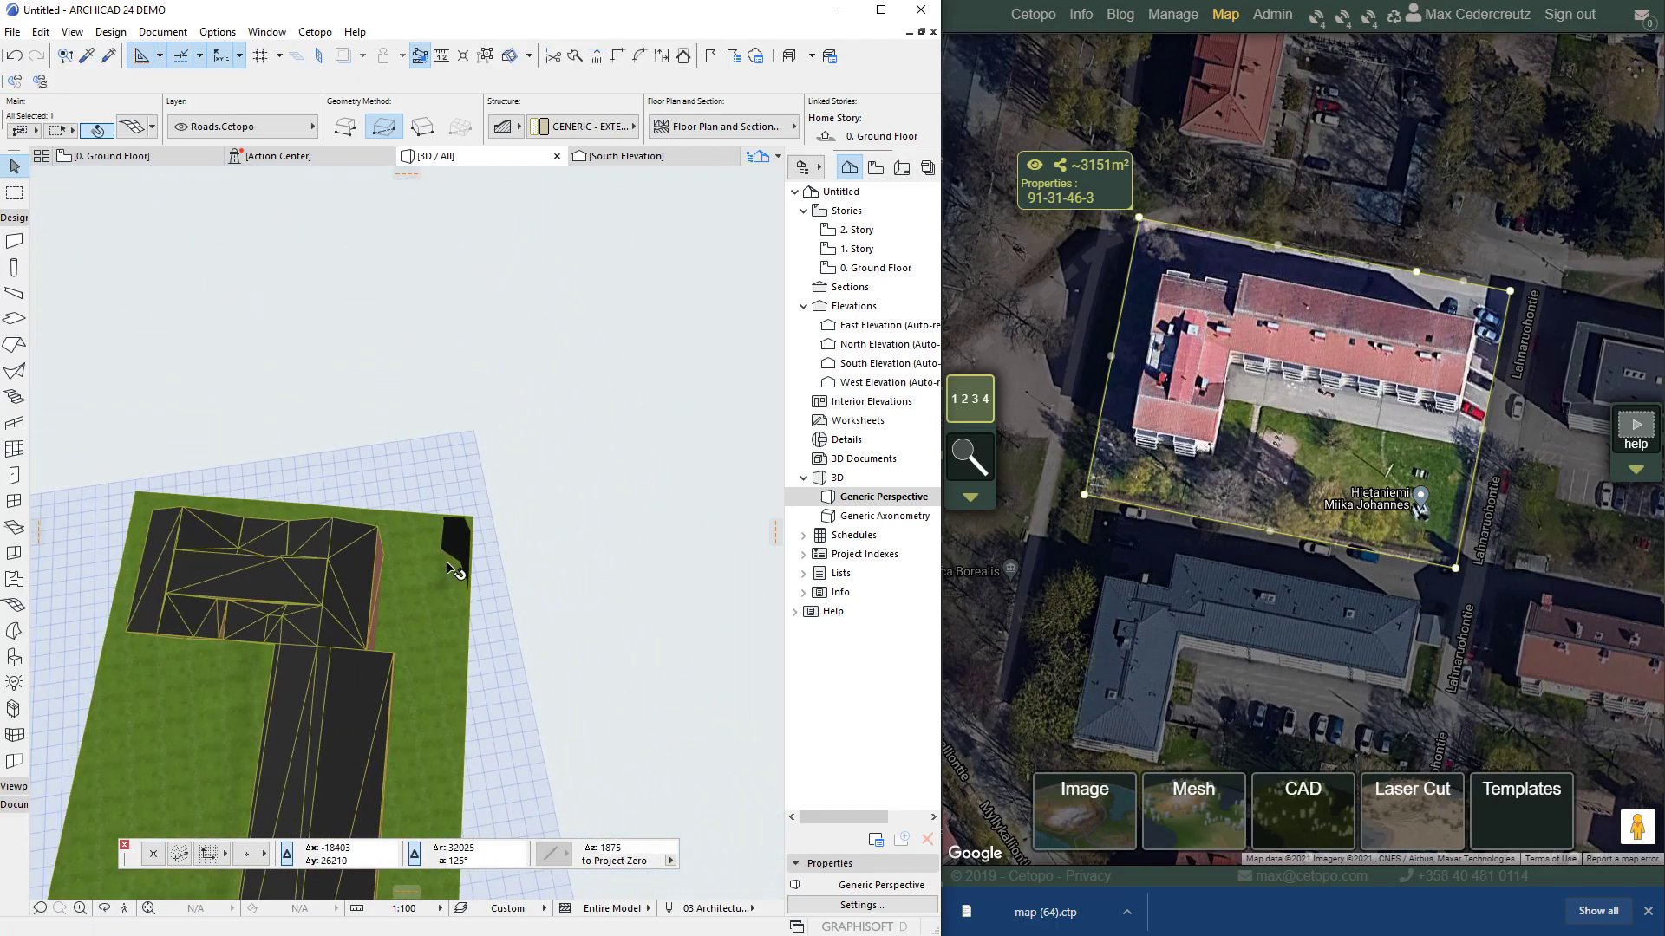
left_click(510, 598)
middle_click_drag(510, 598, 92, 141, "shift")
- Examine the property area and its ID label on the ground floor plan by selecting them, and clear the selection
left_click(104, 156)
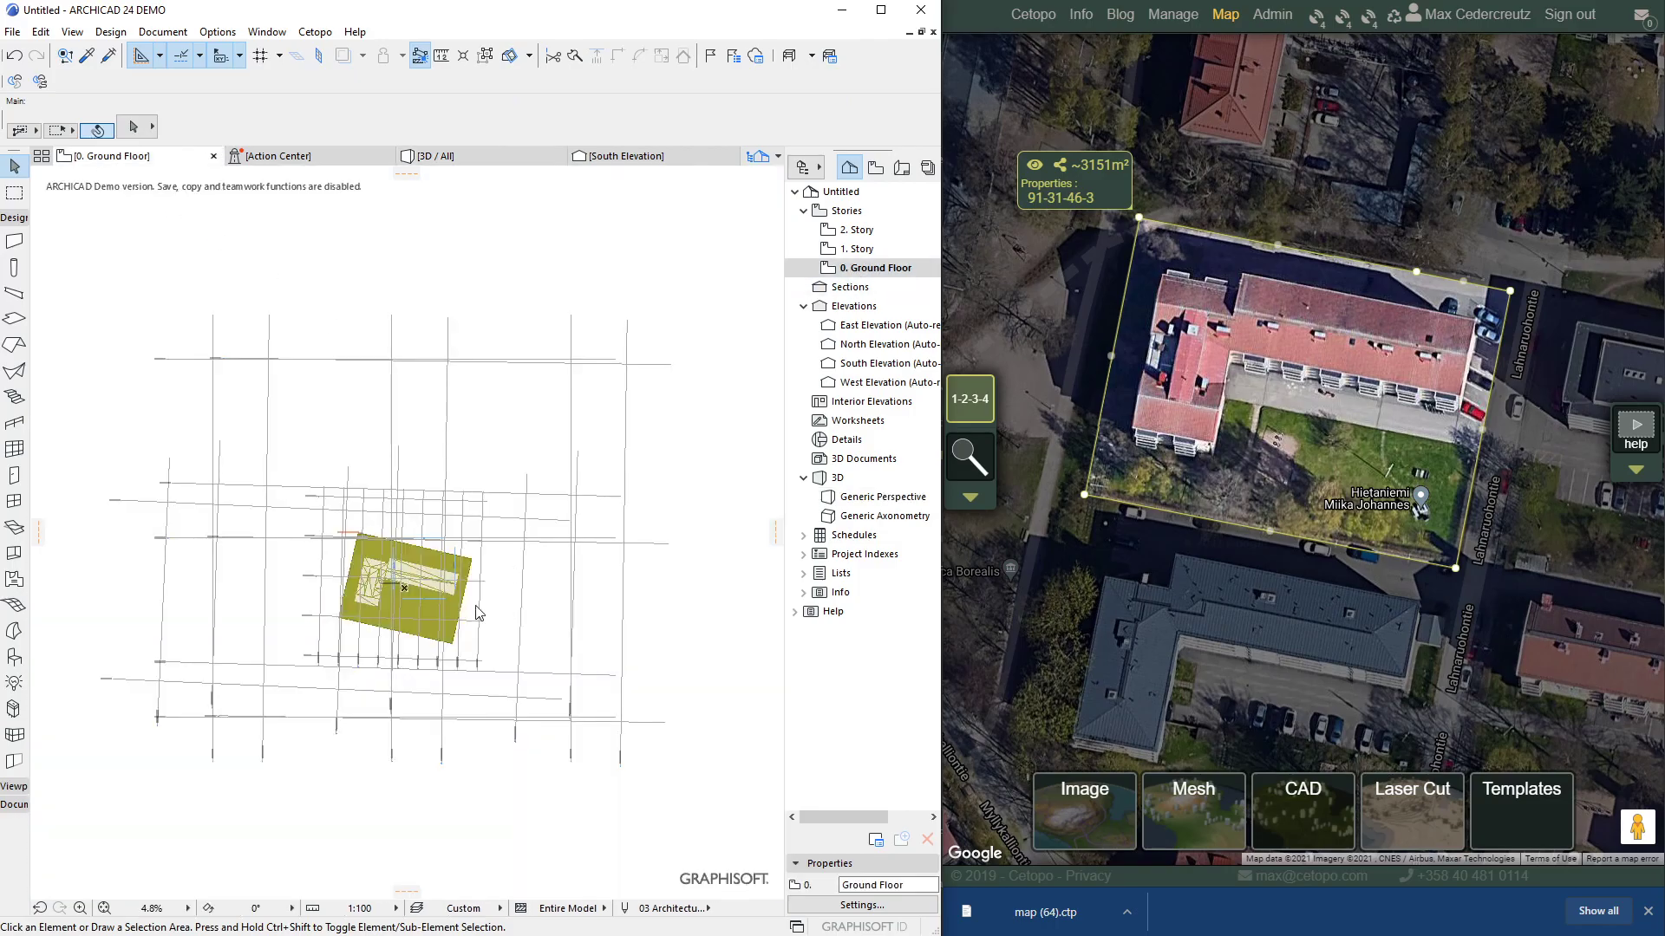
scroll(360, 597, "up", 5)
left_click(171, 386)
scroll(208, 451, "down", 4)
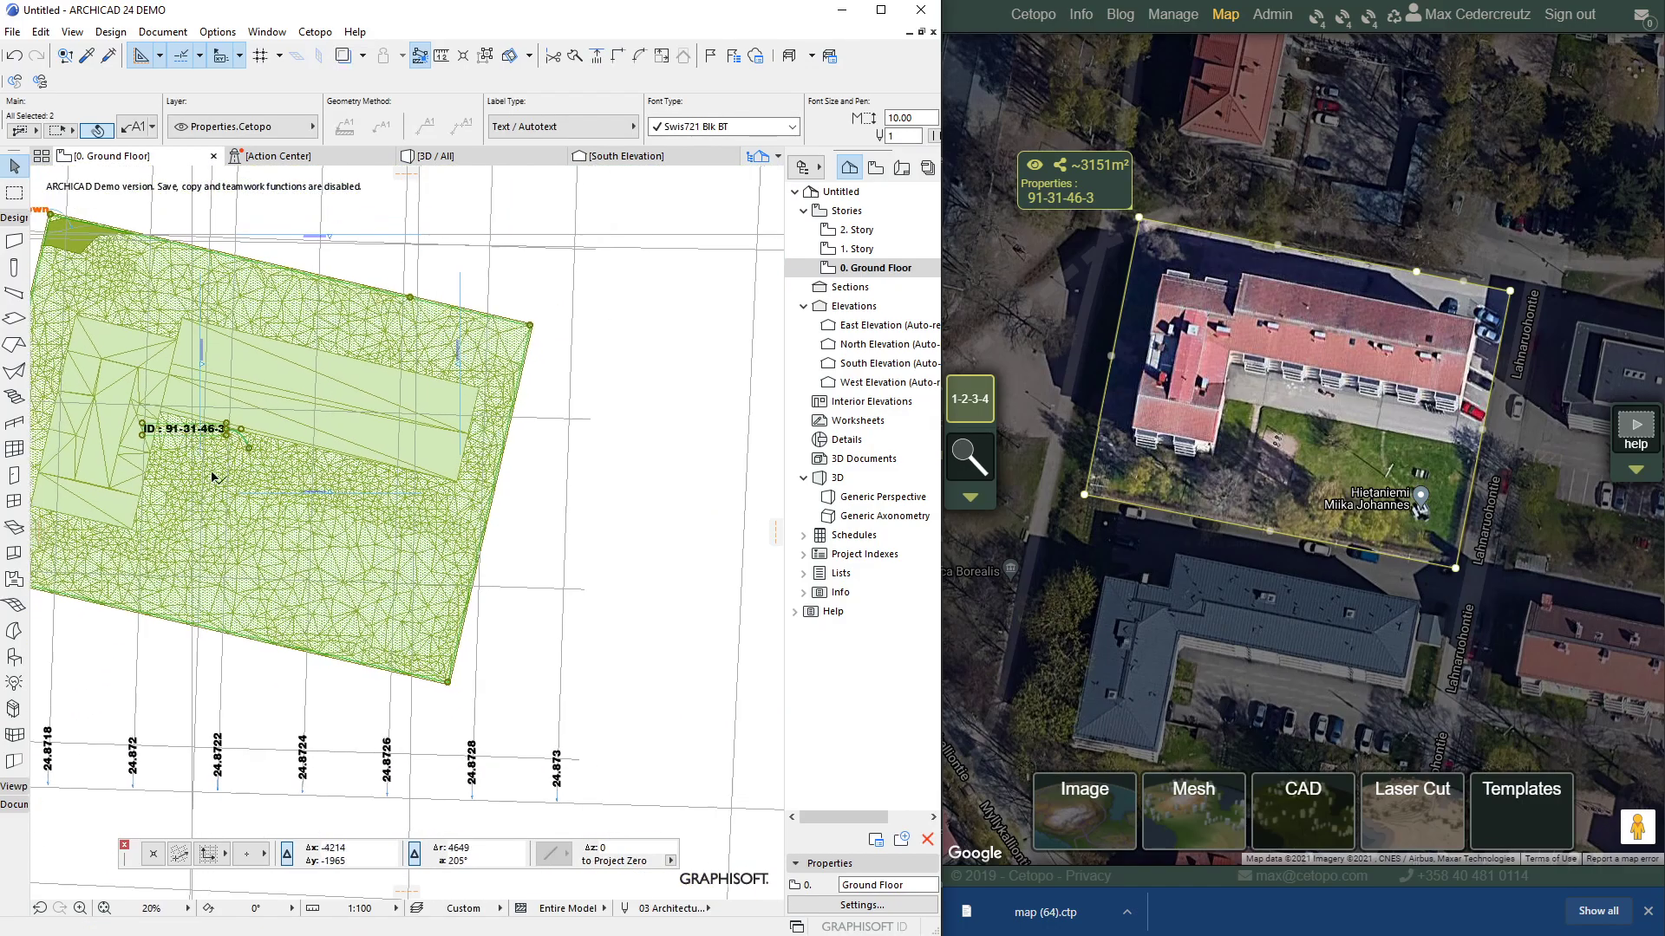
scroll(216, 468, "down", 2)
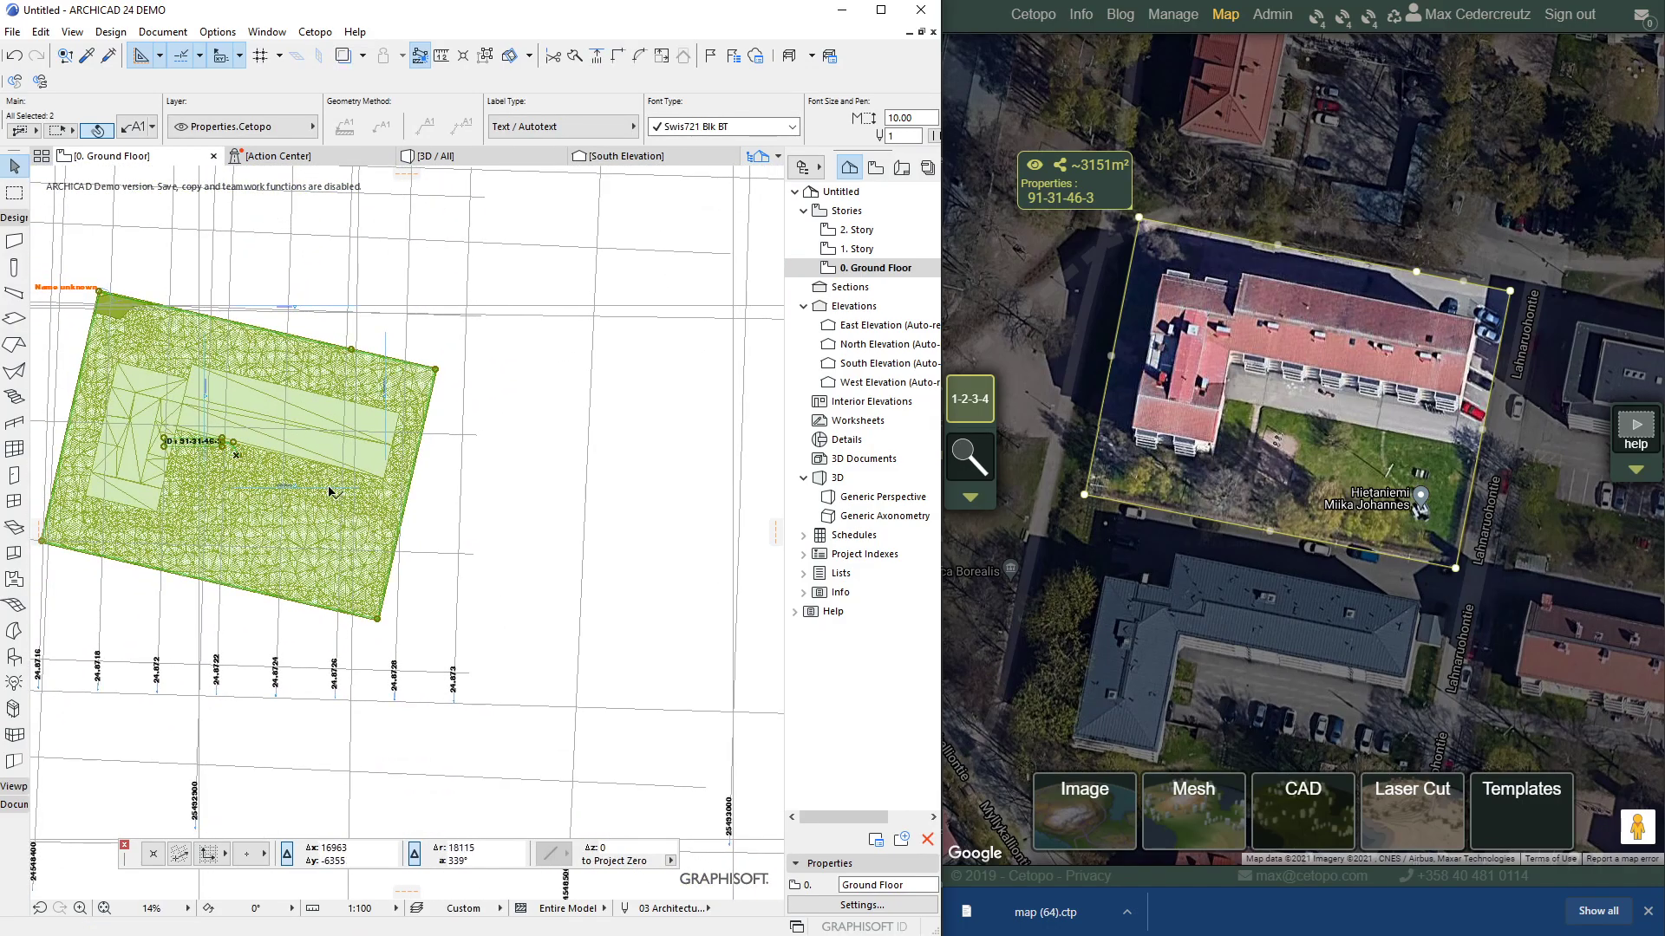
key("Escape")
scroll(330, 494, "down", 6)
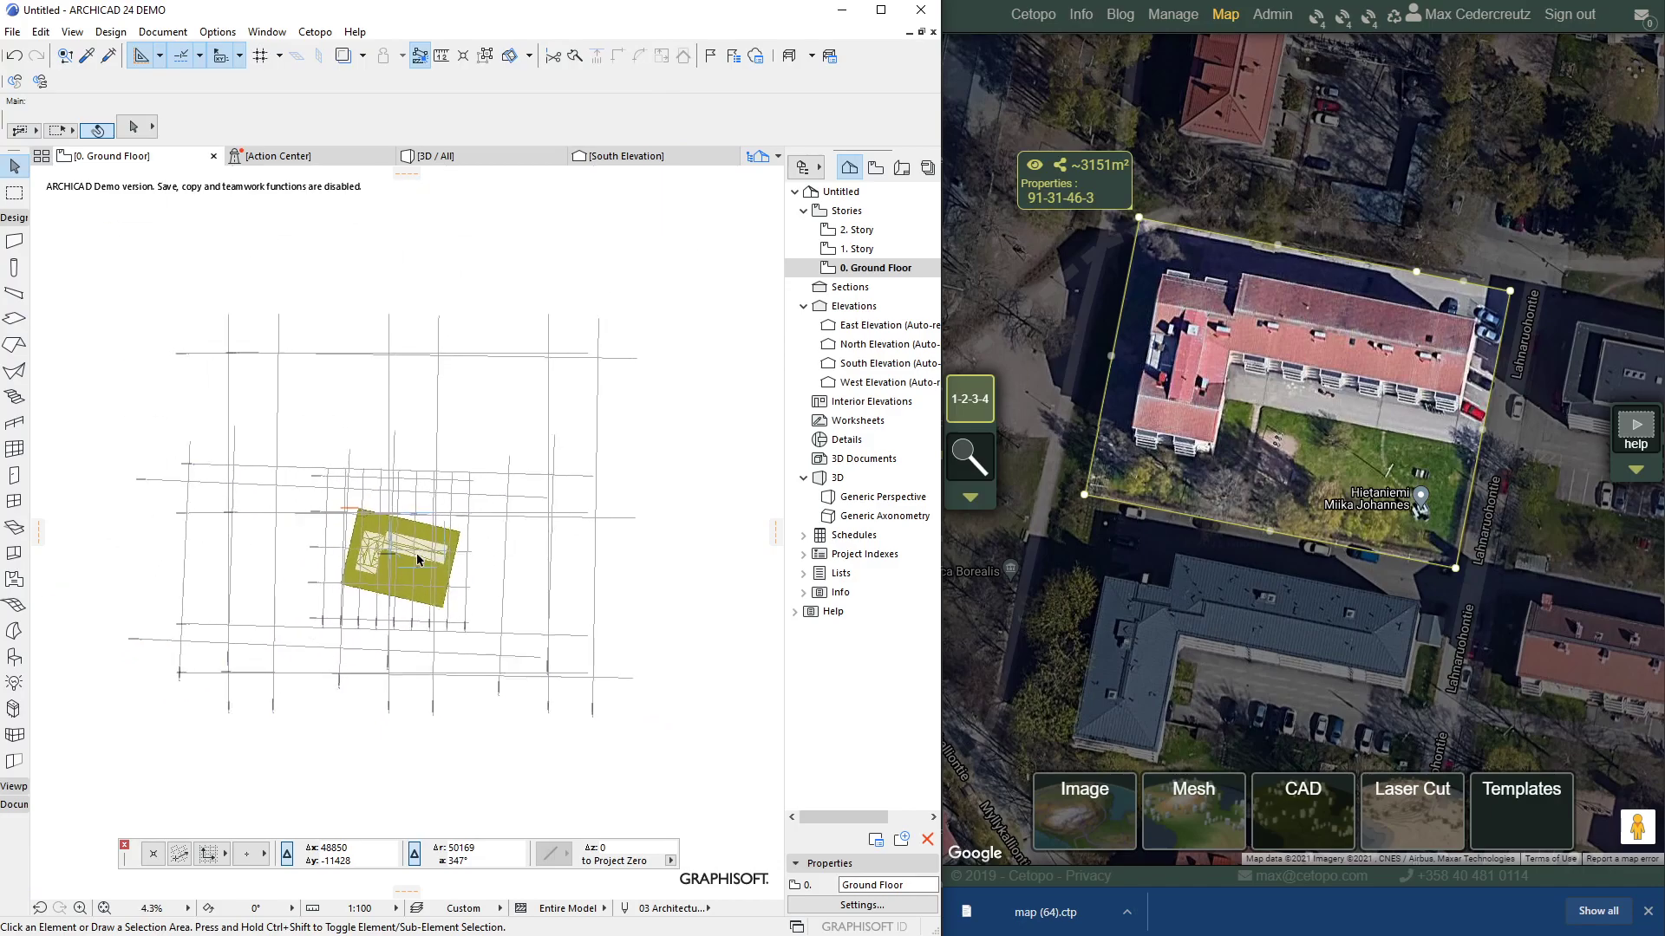
- Sort the model view layers by extension and hide the Cetopo Buildings layer
scroll(419, 561, "up", 4)
left_click(163, 32)
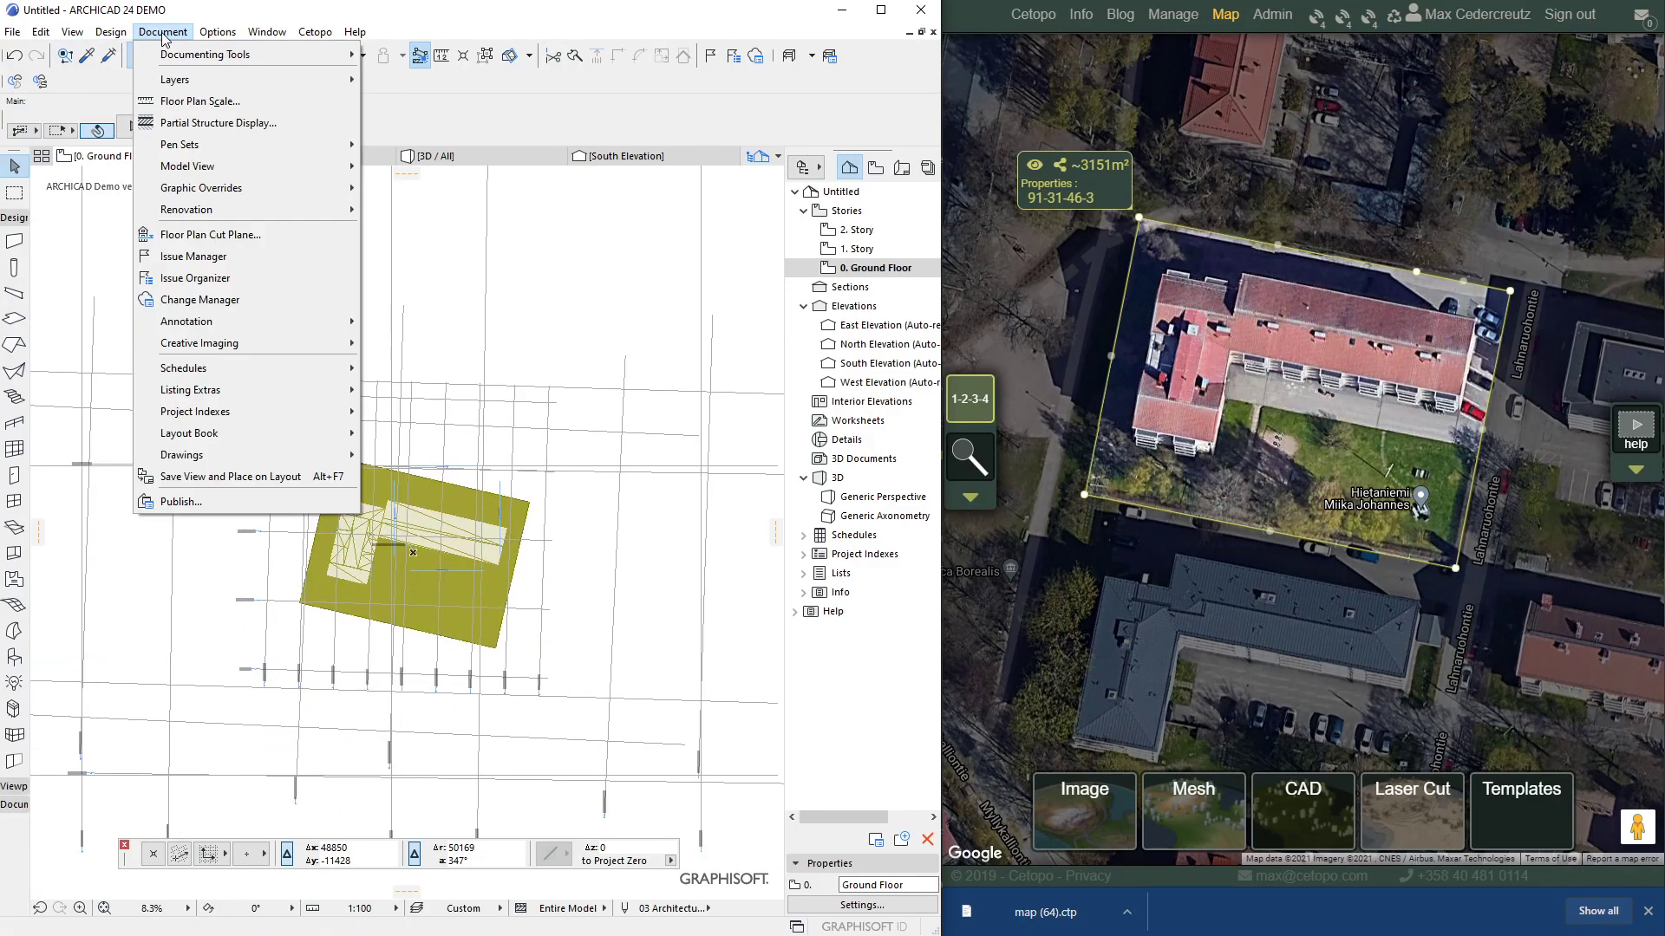
mouse_move(260, 79)
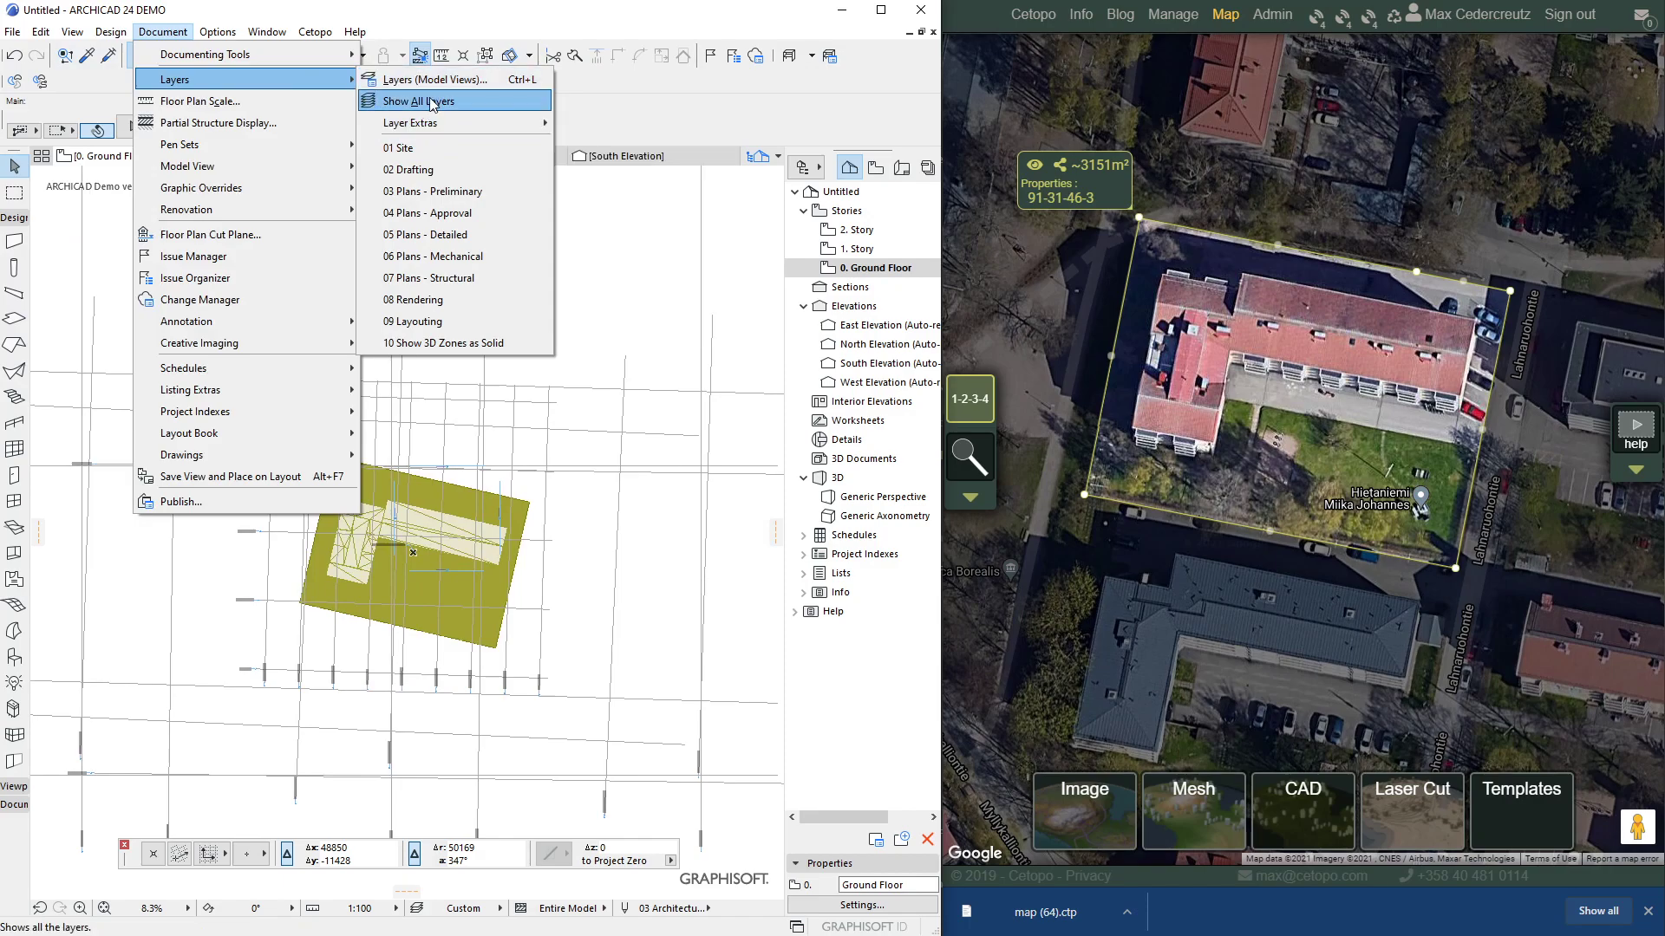
left_click(411, 102)
left_click(158, 33)
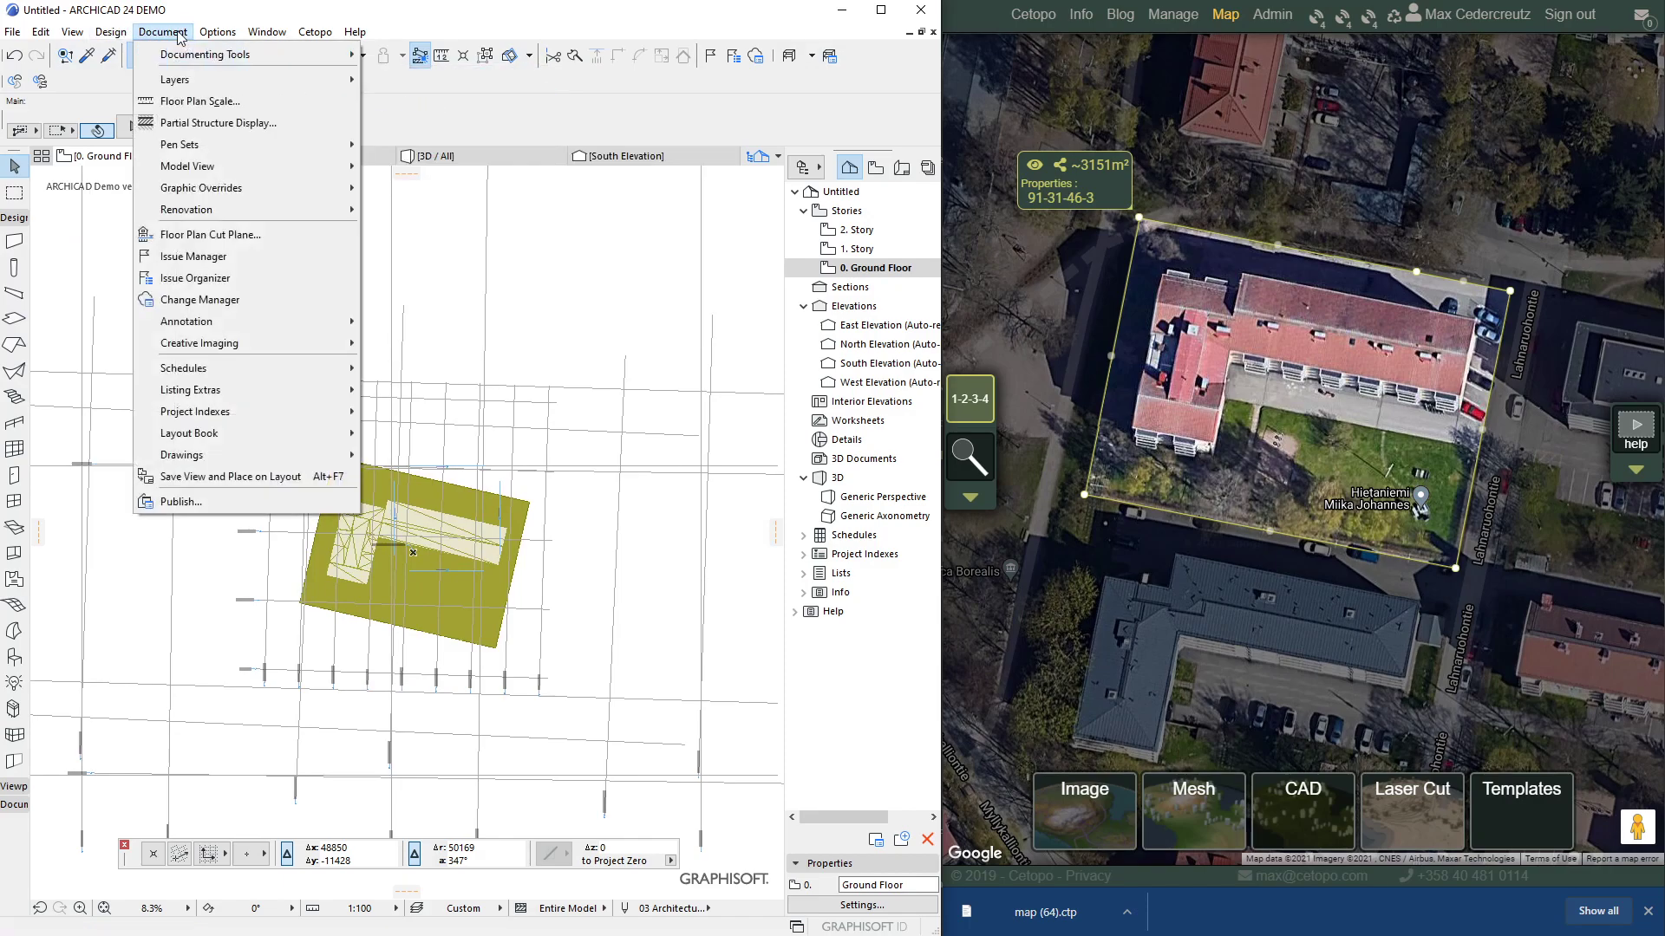
mouse_move(178, 80)
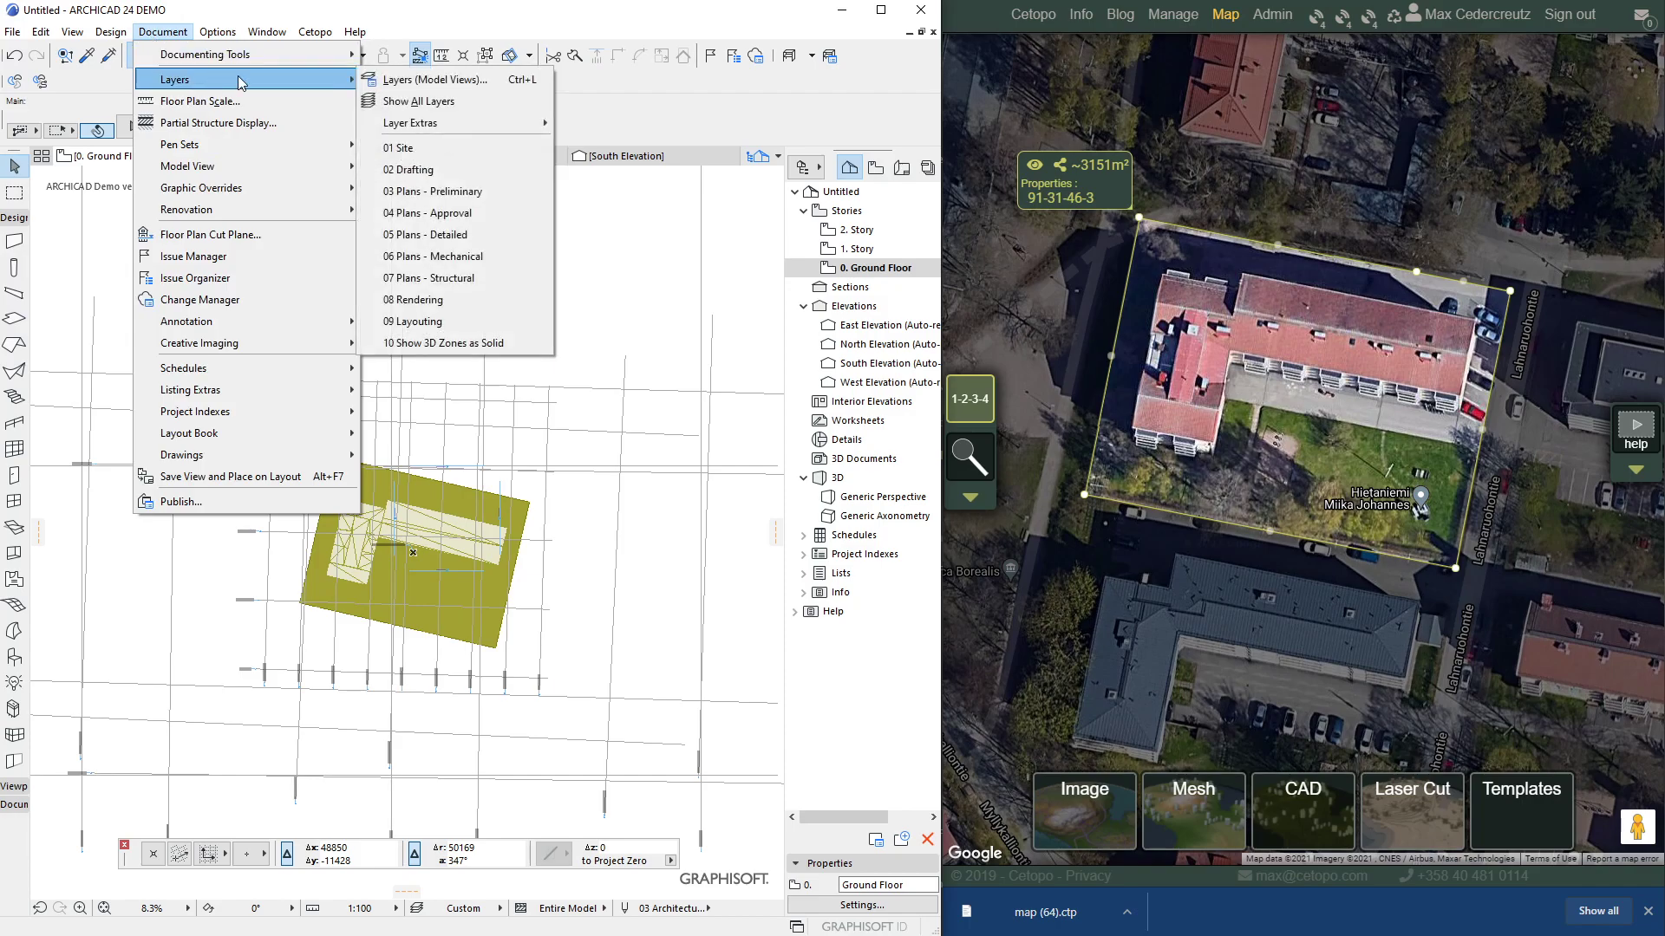
left_click(407, 76)
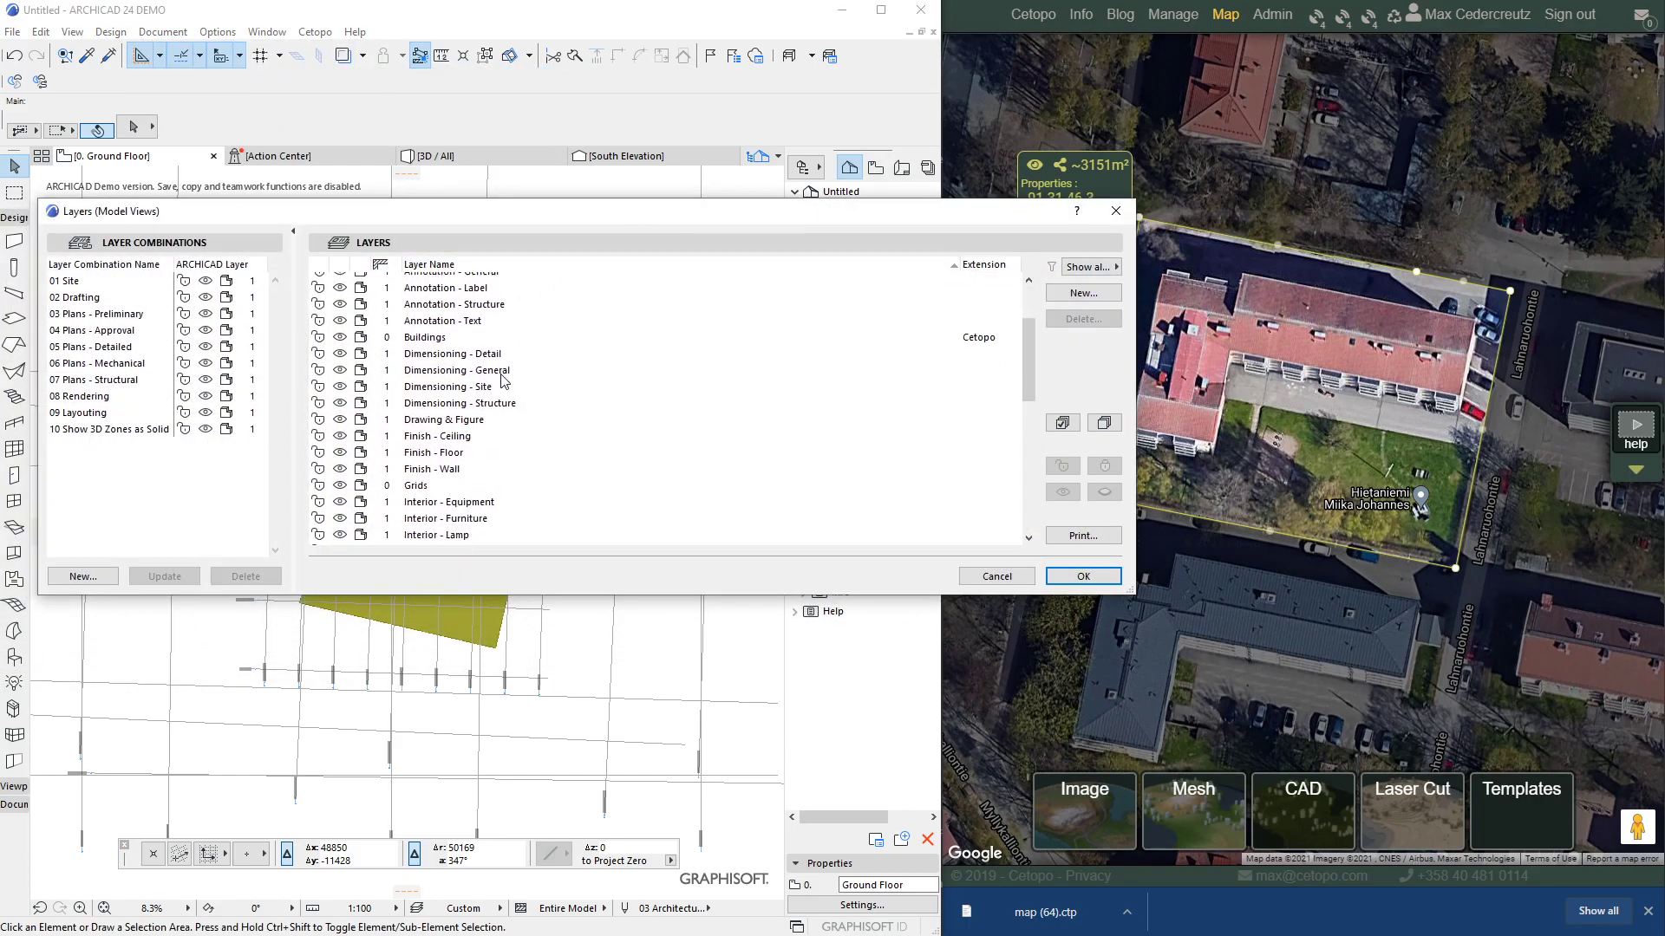
left_click(989, 264)
scroll(977, 474, "down", 6)
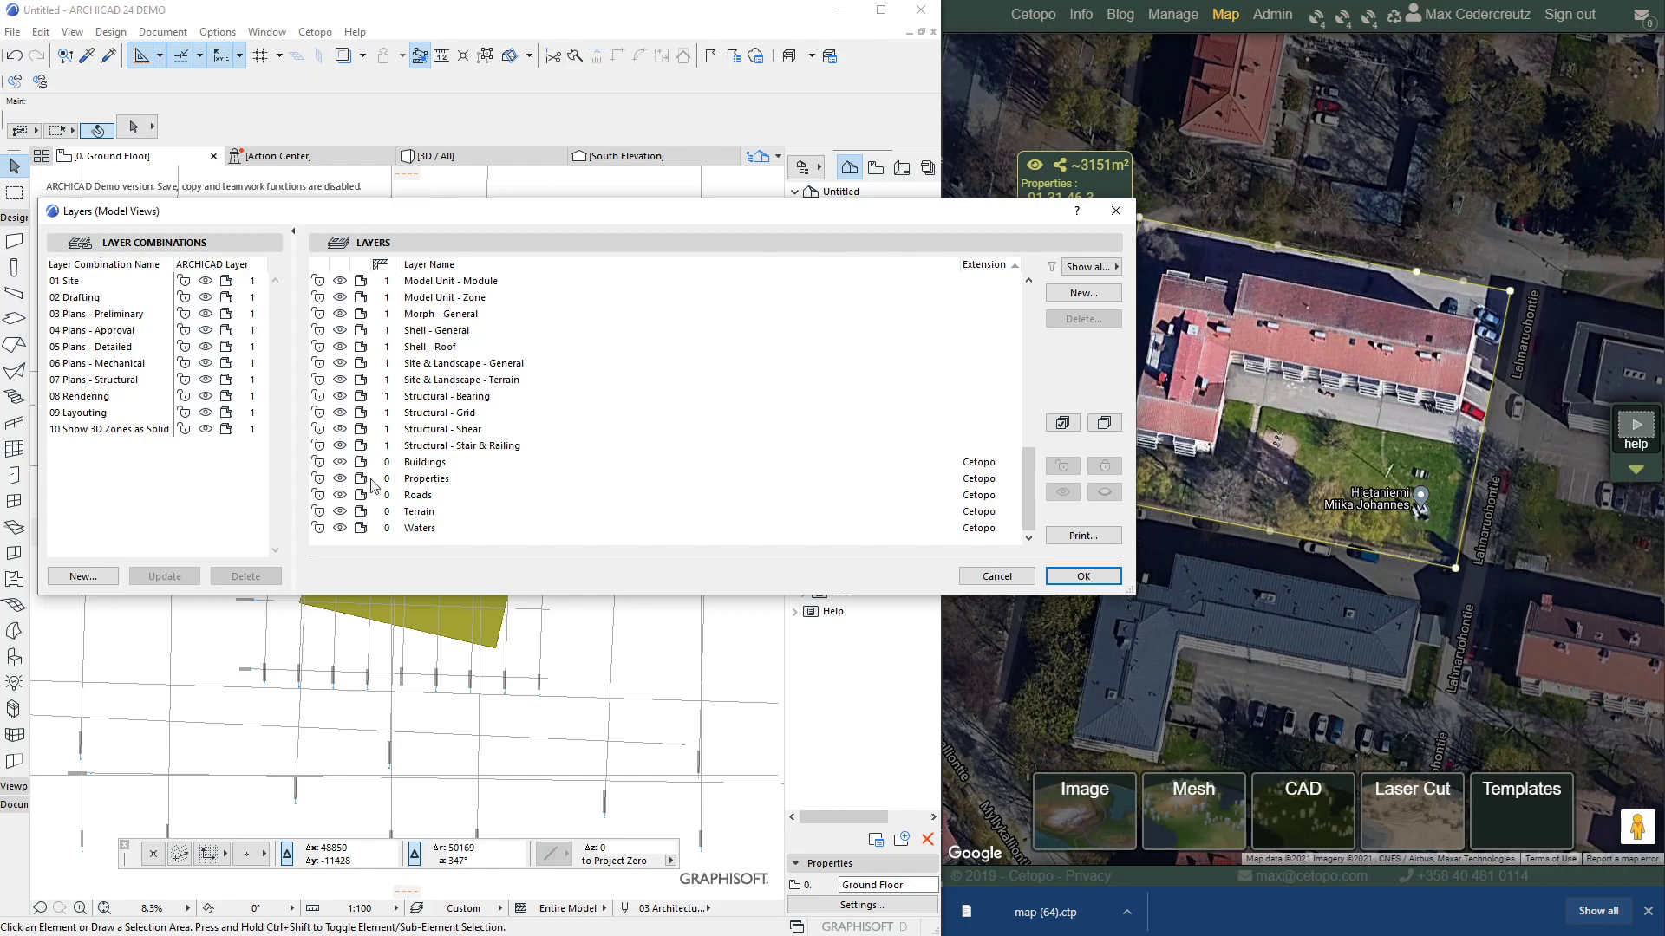
left_click(344, 468)
left_click(1083, 576)
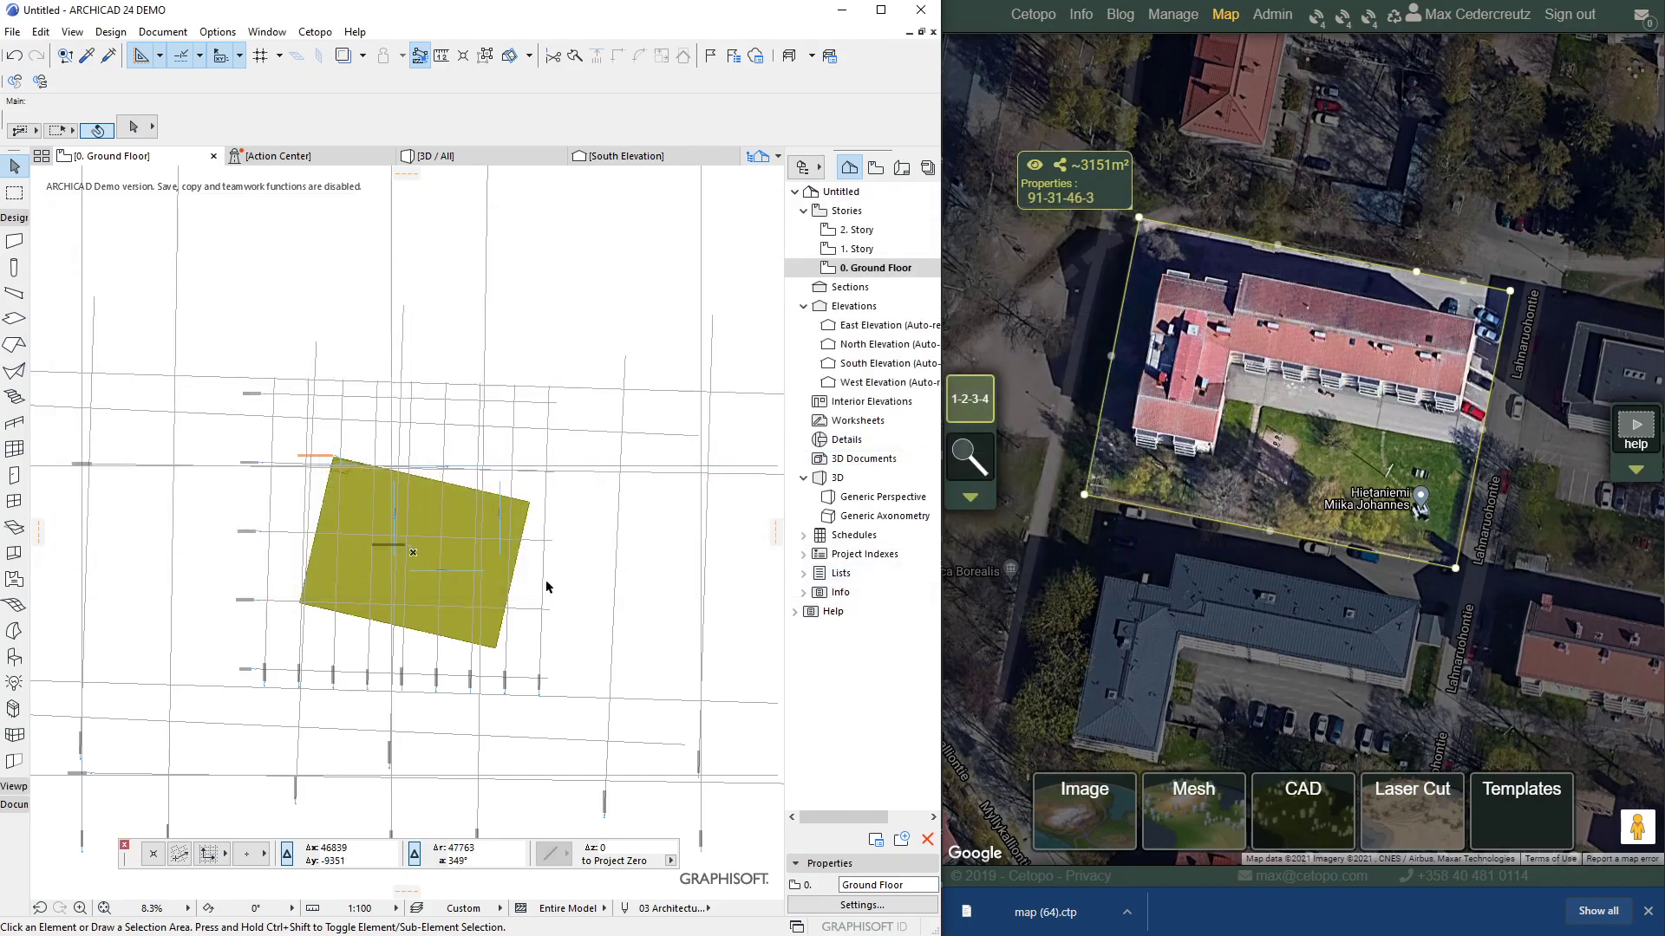
- Show the Cetopo Buildings layer again in the model view layer settings
left_click(164, 32)
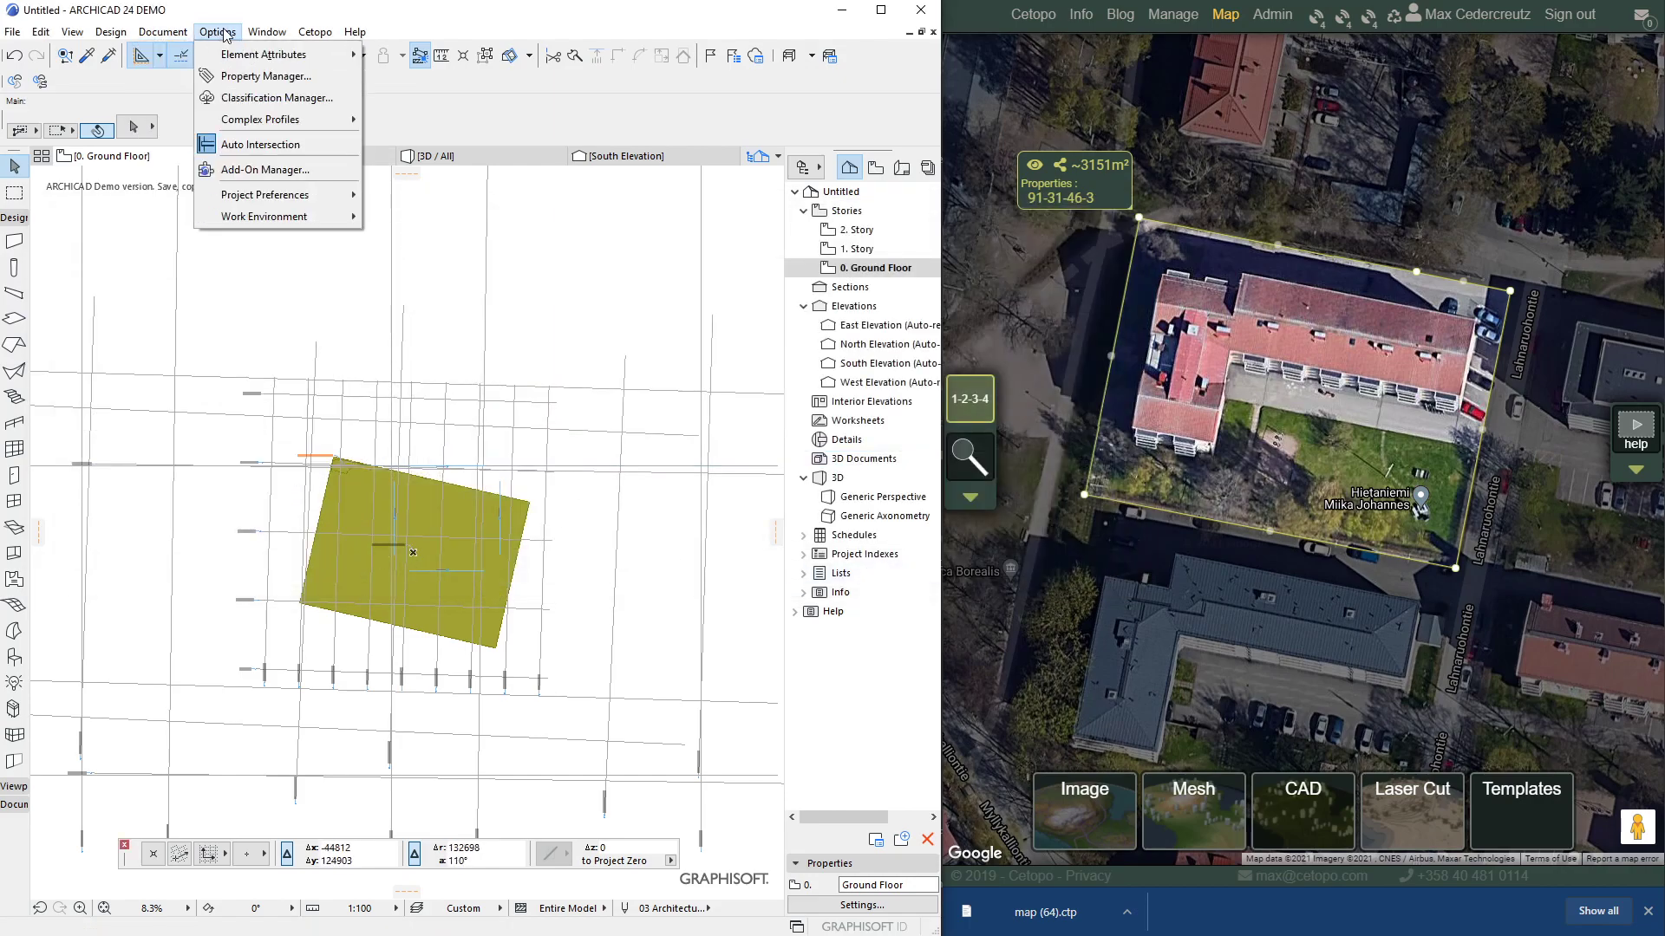
mouse_move(190, 78)
left_click(416, 80)
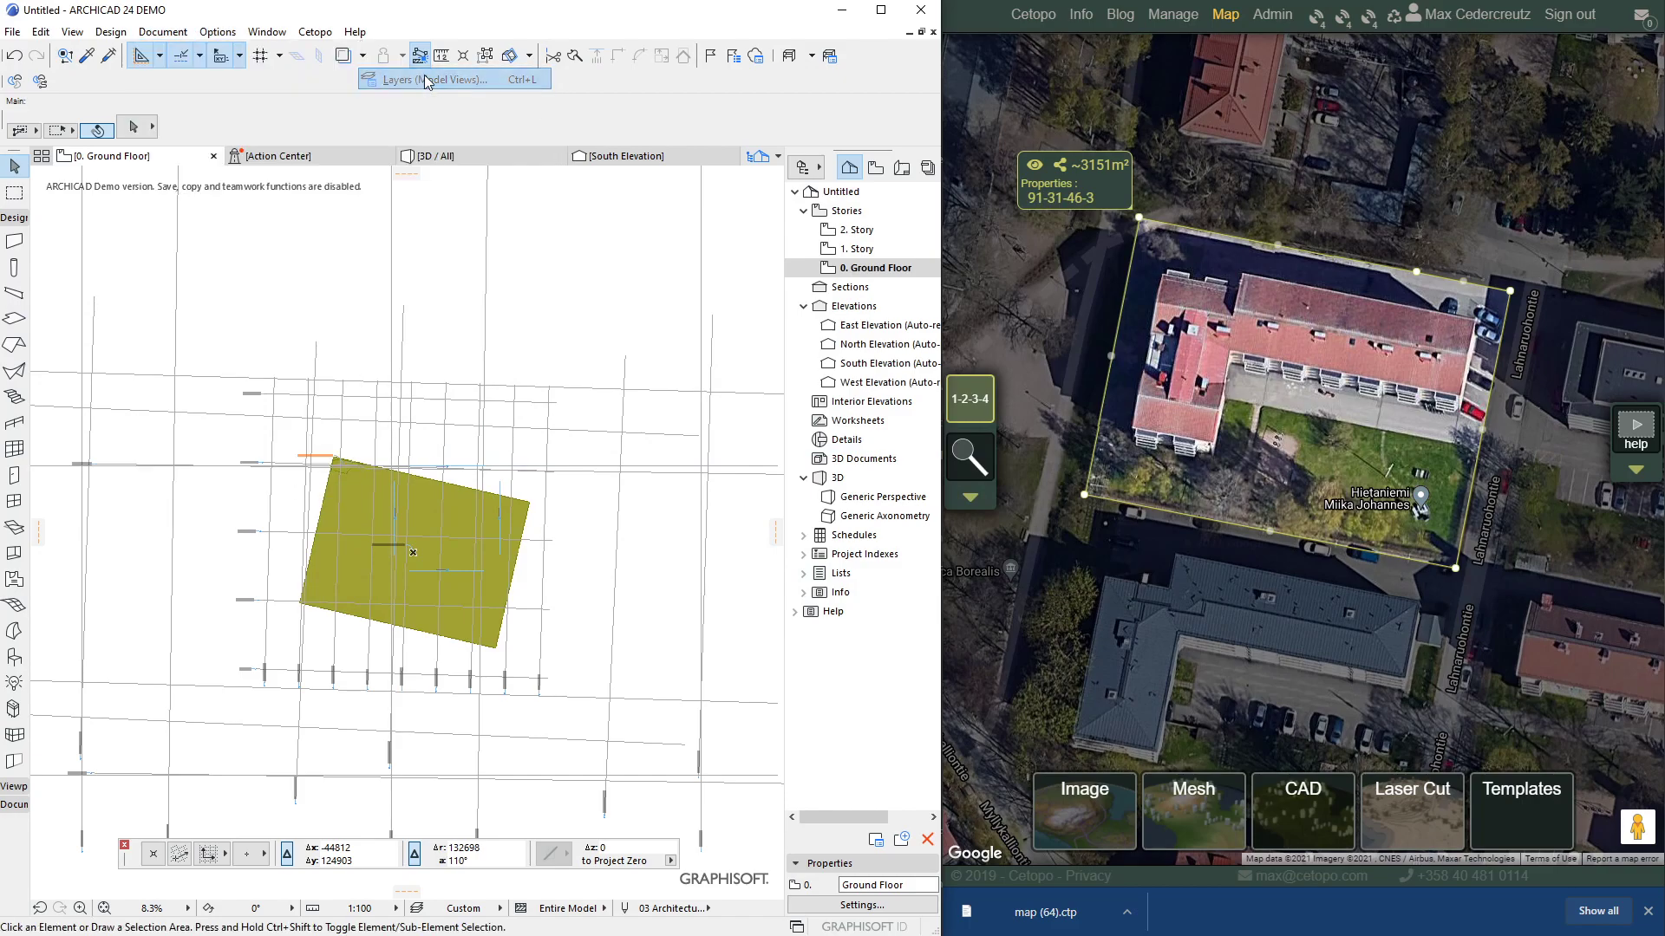
scroll(404, 525, "down", 10)
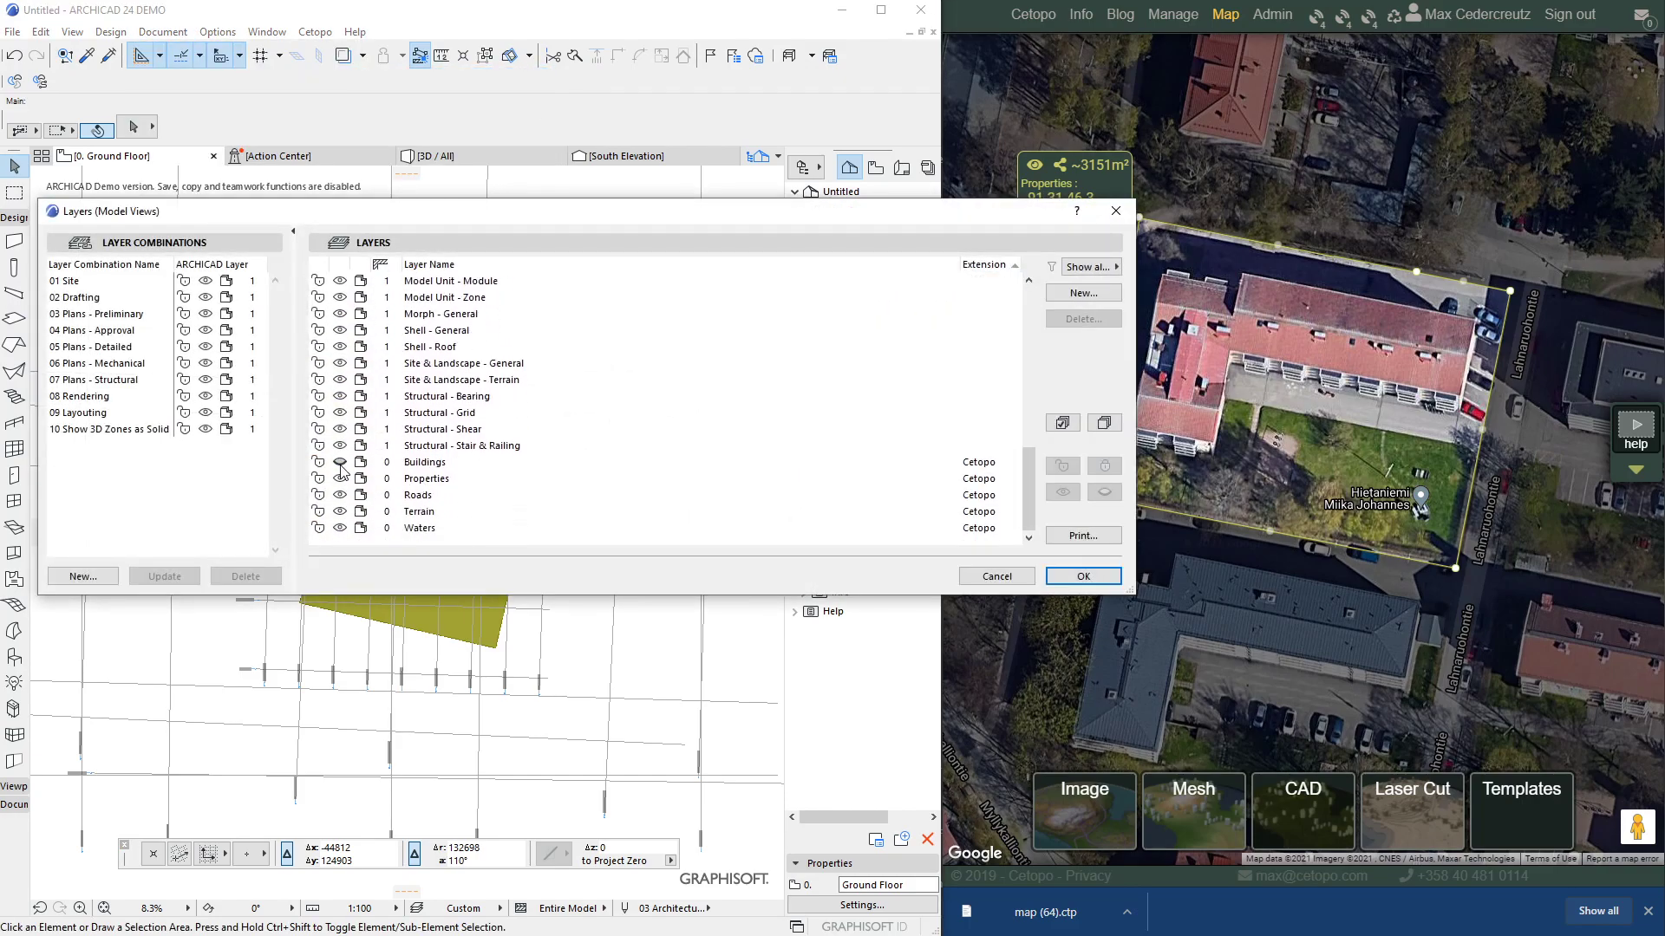
left_click(340, 468)
left_click(1083, 576)
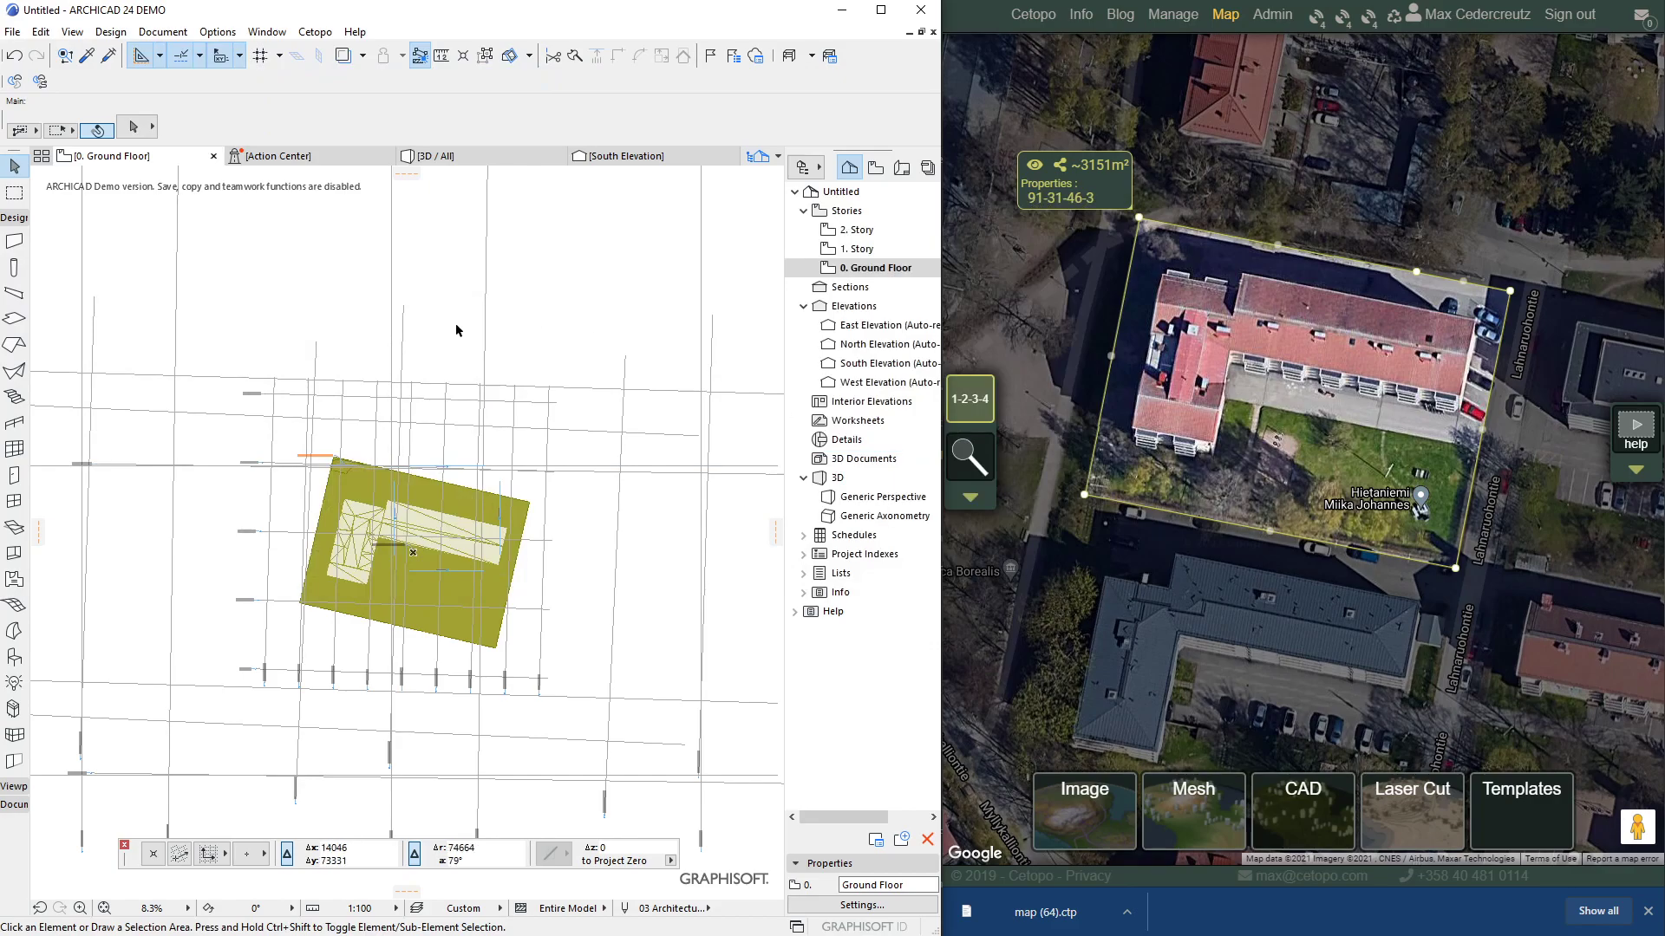
left_click(557, 297)
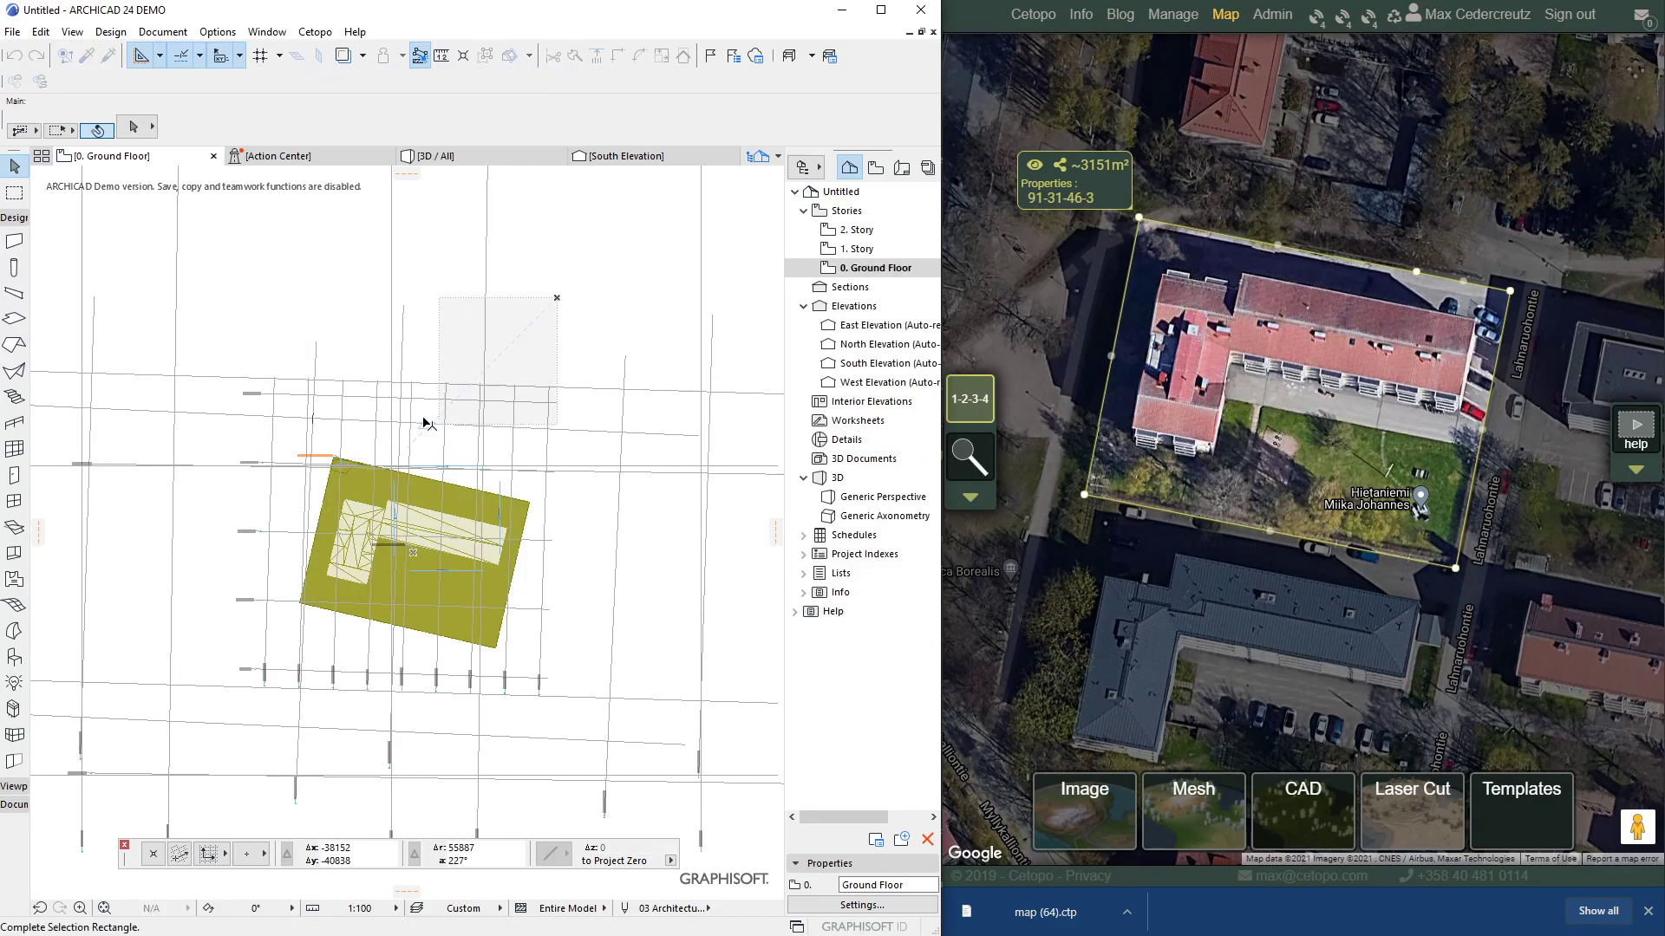
left_click(406, 482)
left_click(580, 298)
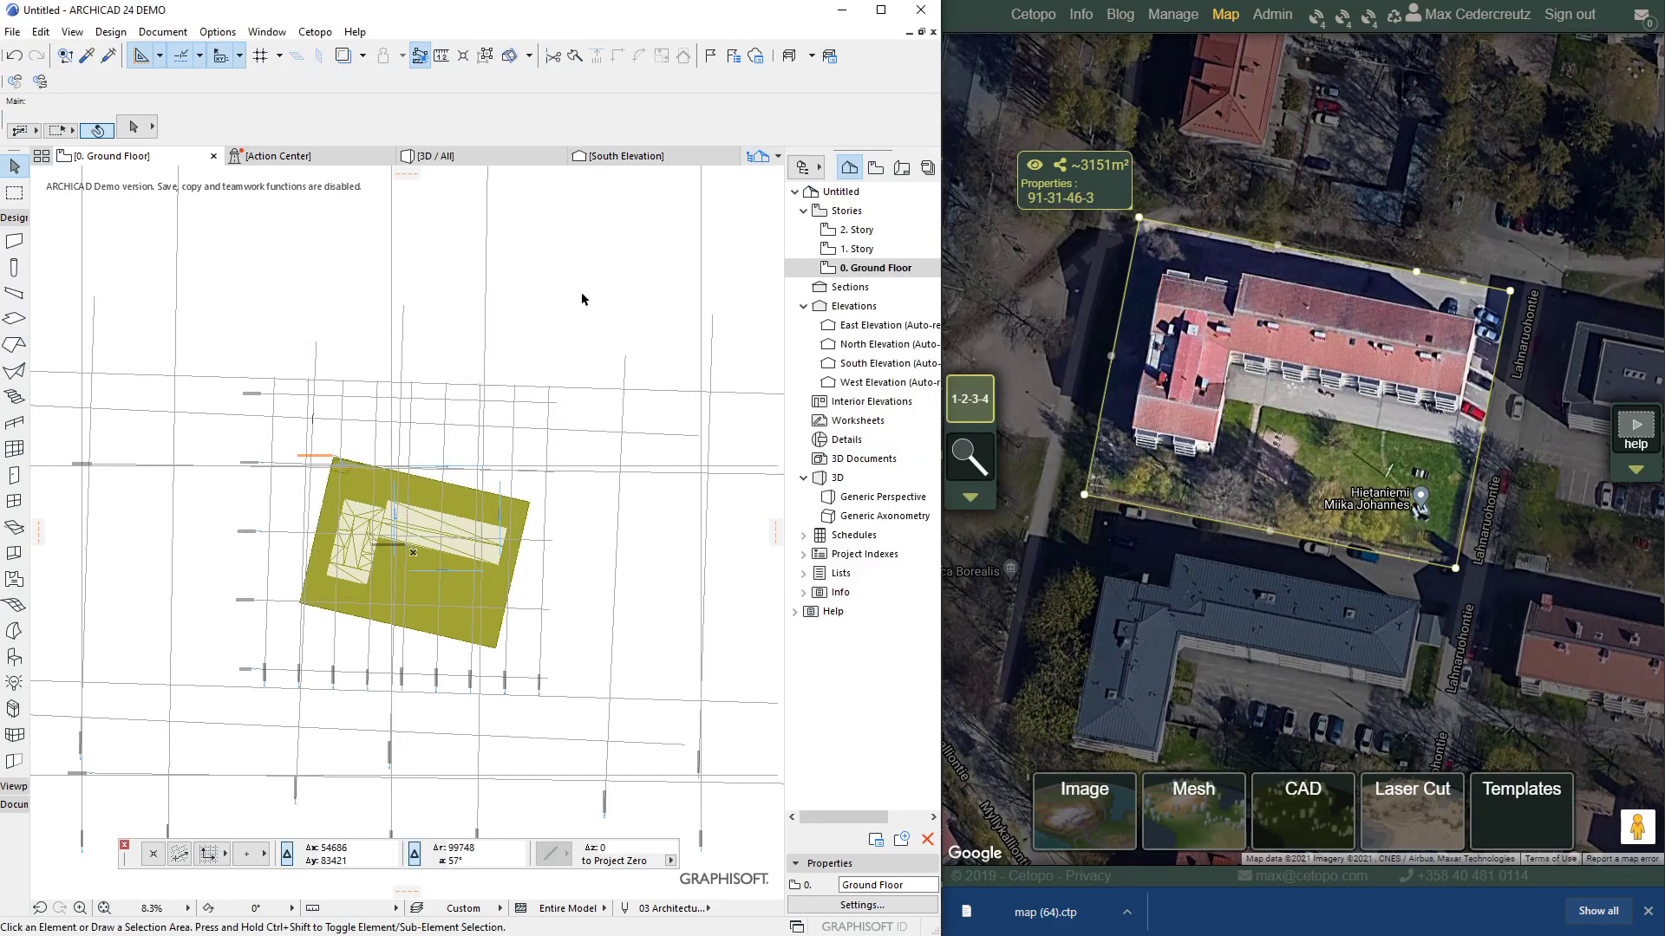
middle_click_drag(525, 546, 531, 504)
left_click(543, 350)
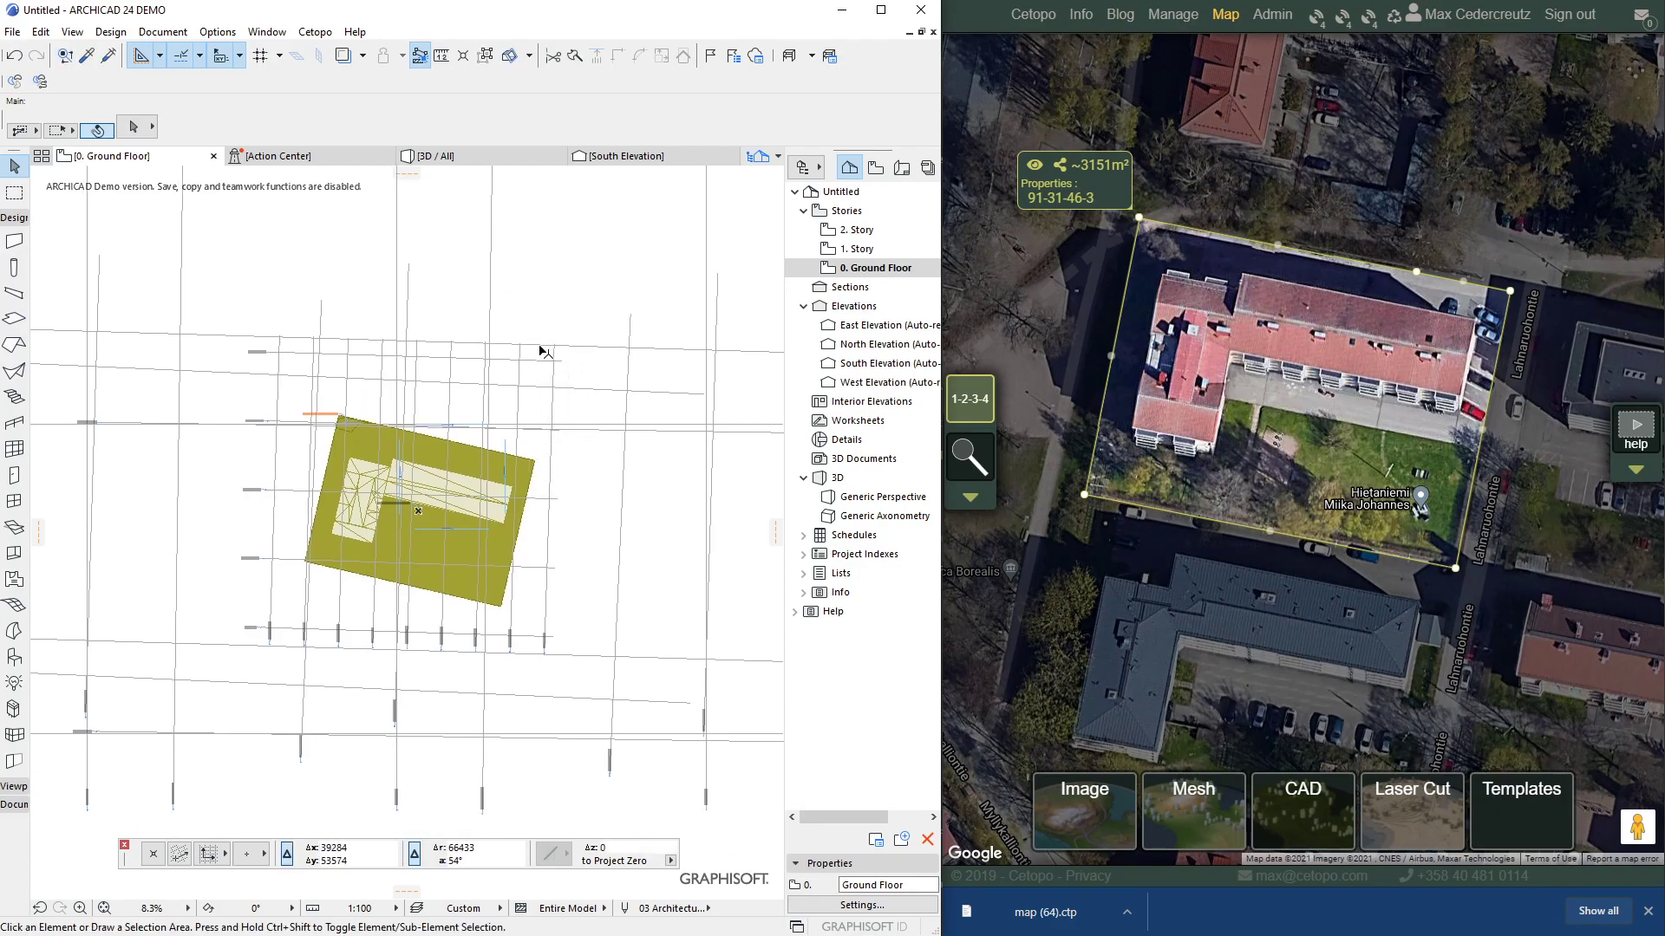
scroll(444, 510, "down", 3)
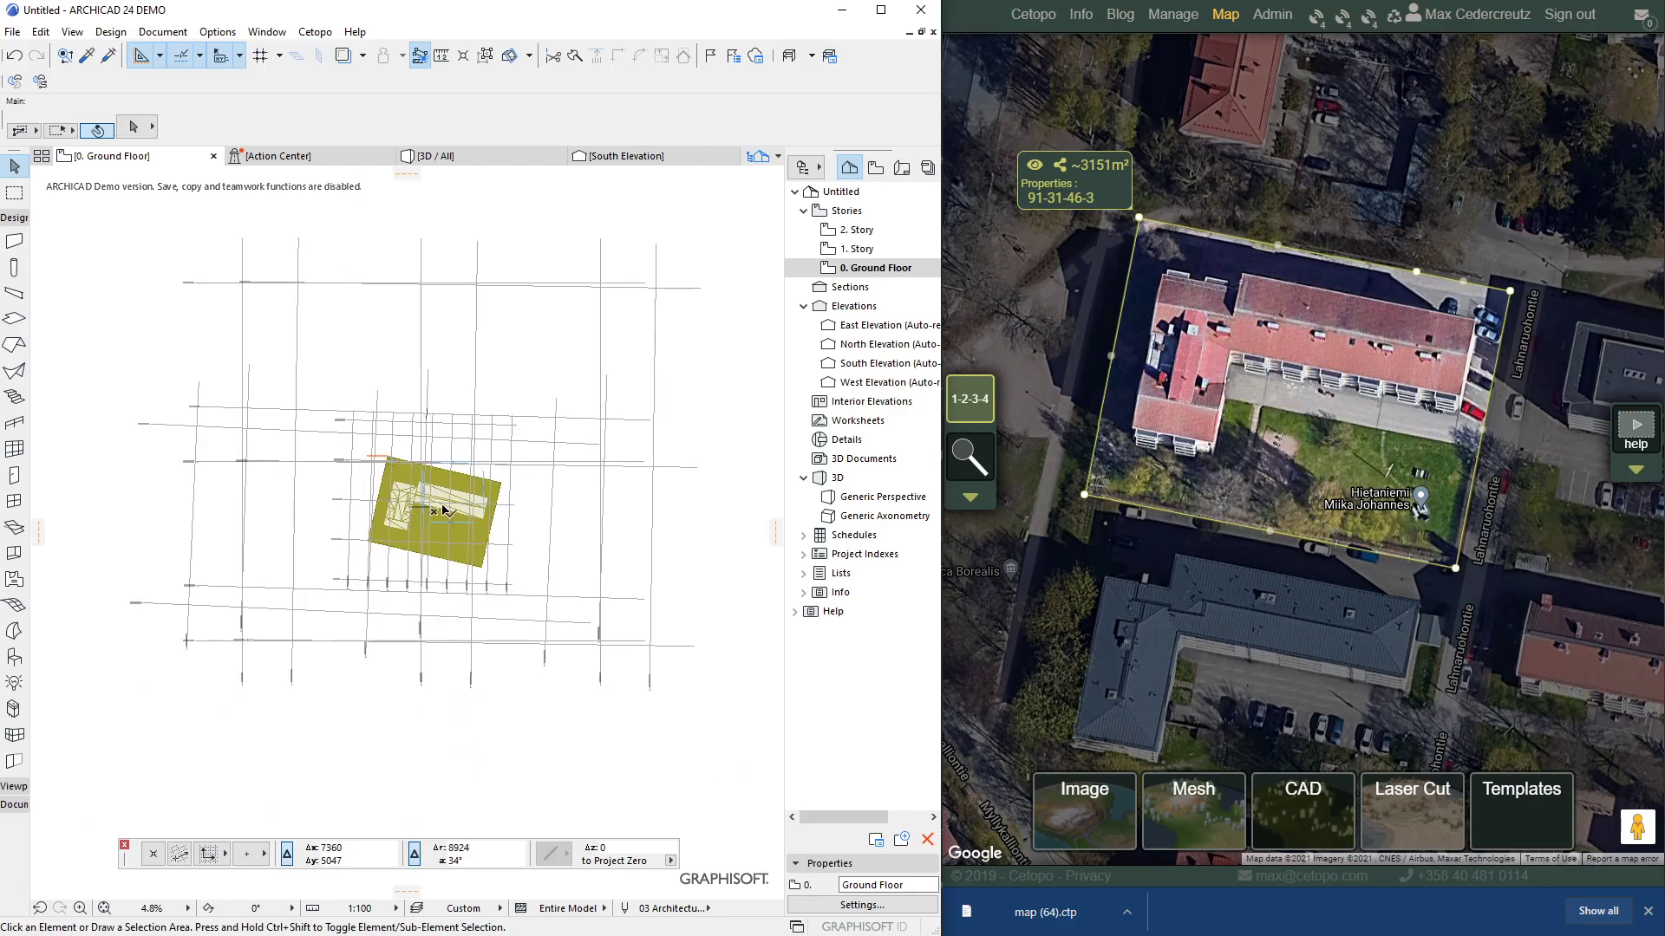
- In the Cetopo web map, replace the single-property selection with a rounded area of about 7.77 ha covering the surrounding blocks
scroll(1079, 525, "down", 4)
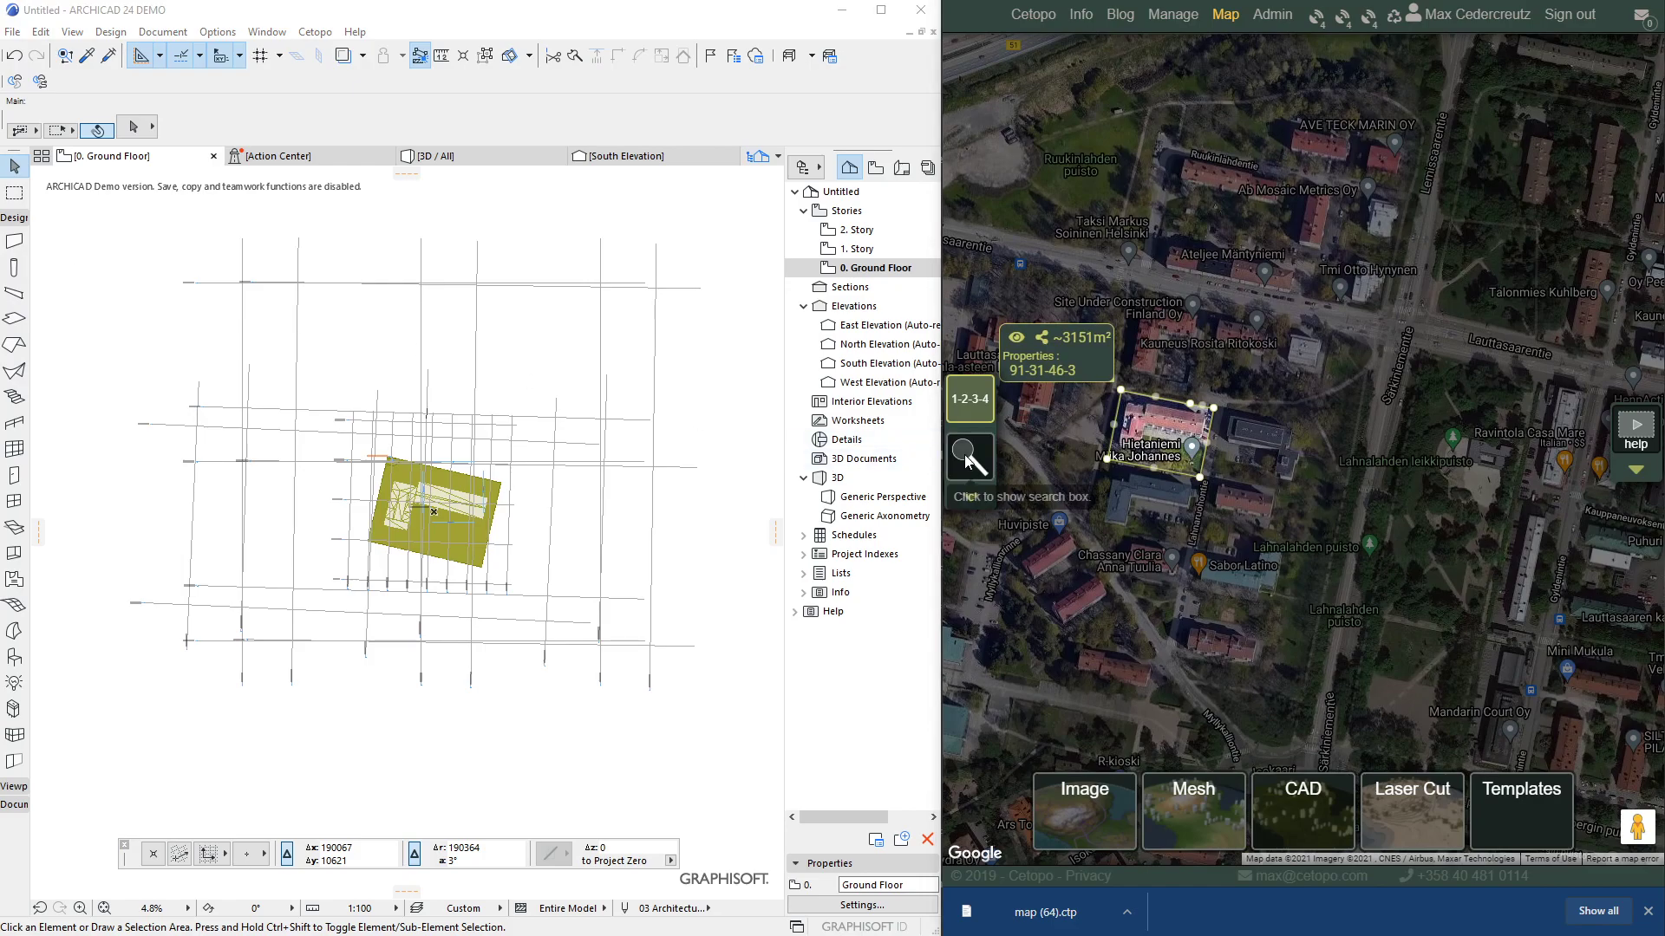
scroll(1162, 496, "up", 2)
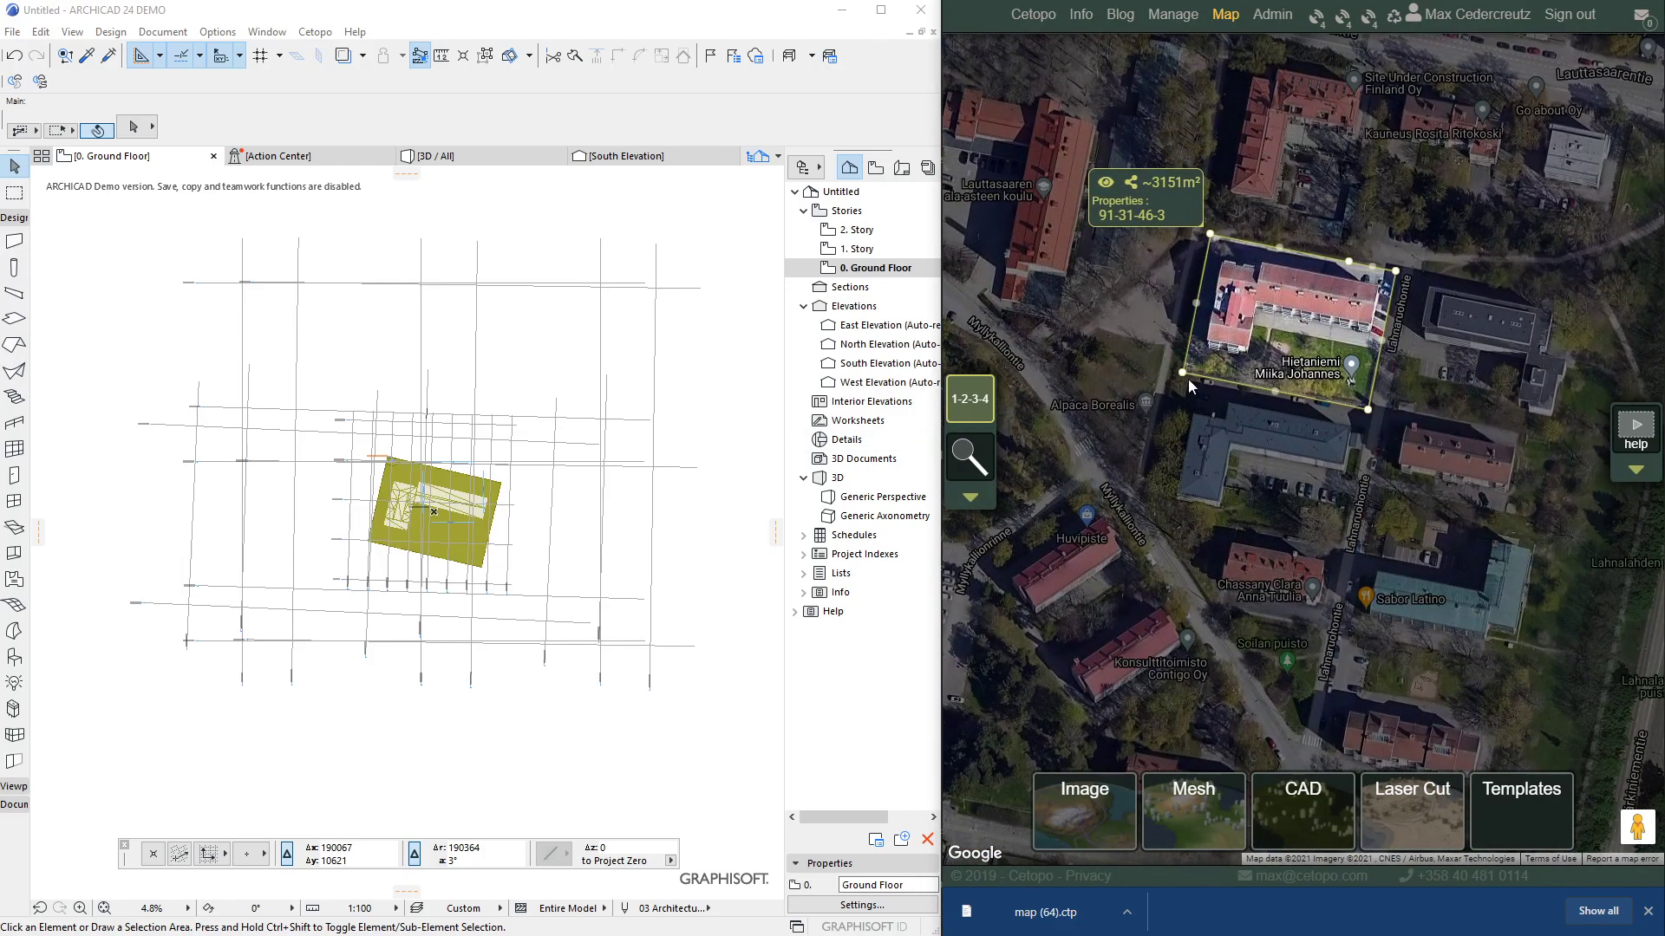
scroll(1186, 381, "down", 2)
left_click_drag(1184, 379, 1162, 453)
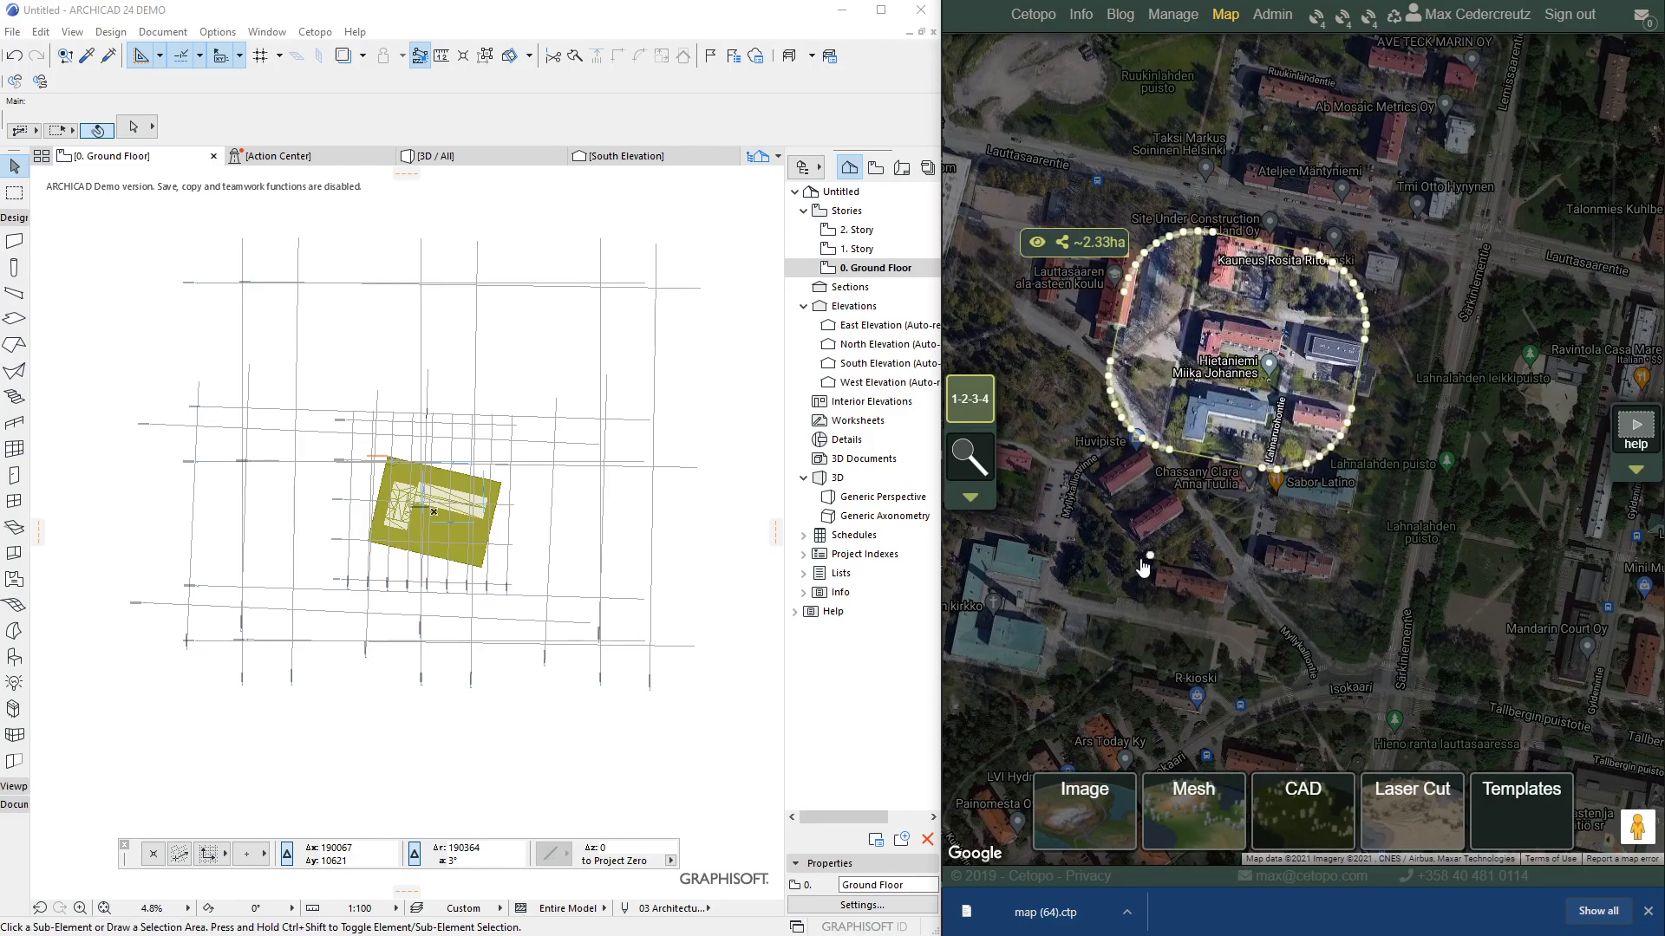
left_click_drag(1255, 573, 1250, 490, "ctrl+shift")
- Open the settings of the ArchiCAD Detail CAD template and set the terrain land style to Contours
mouse_move(1145, 798)
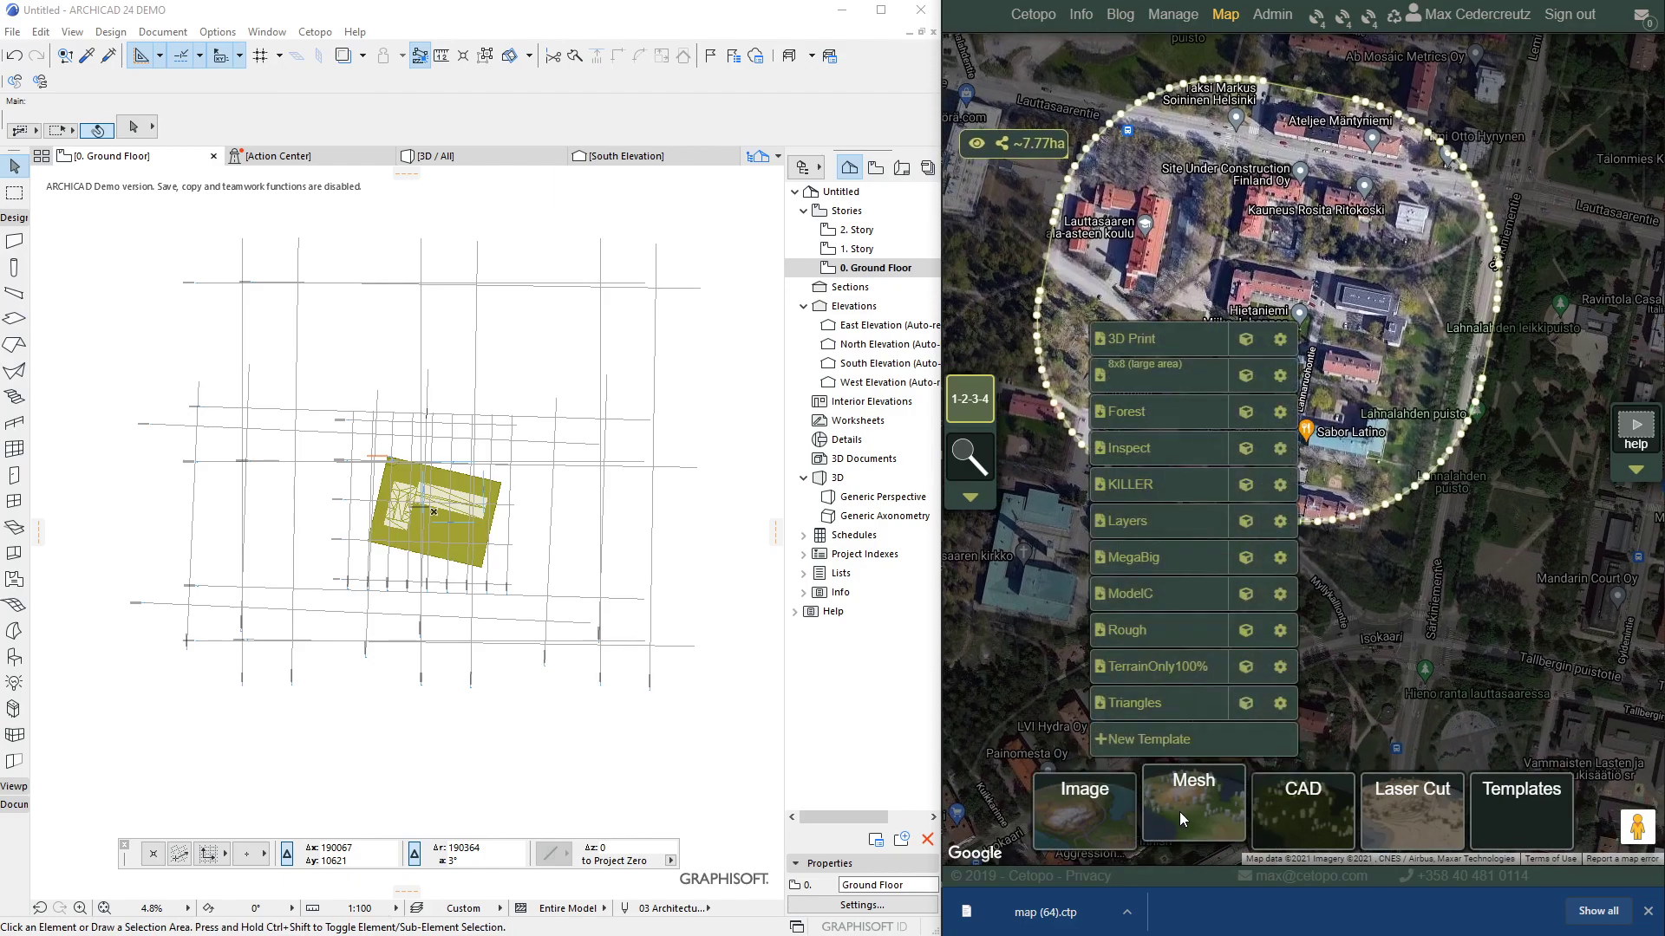
mouse_move(1302, 785)
left_click(1390, 337)
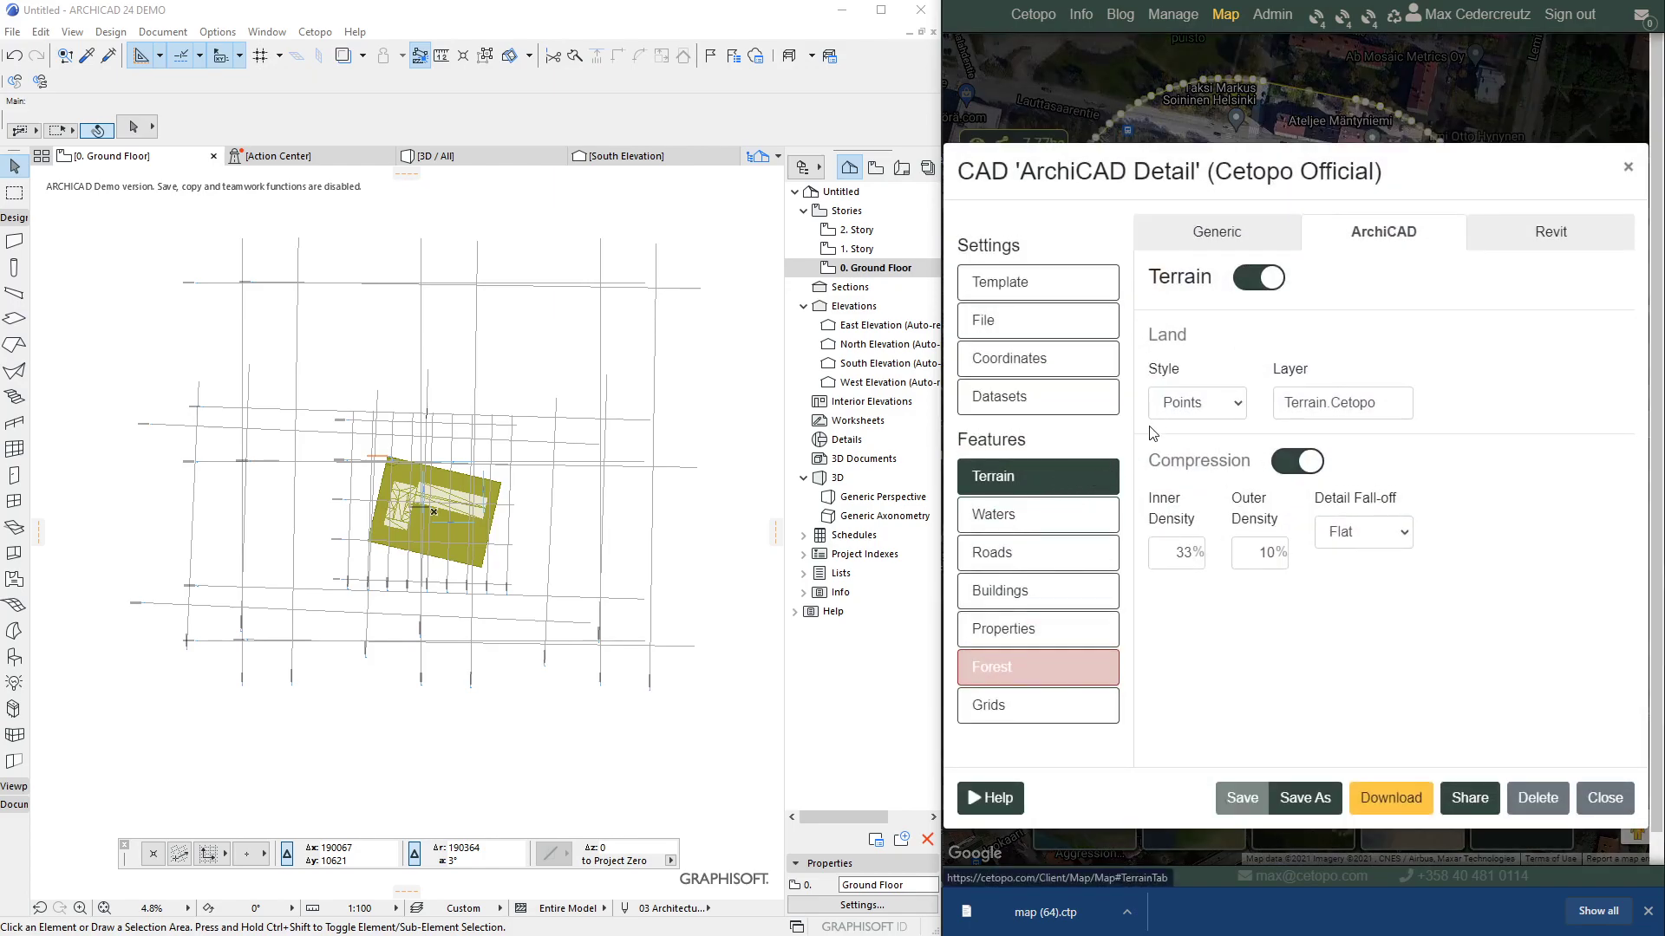
left_click(1212, 408)
left_click(1214, 448)
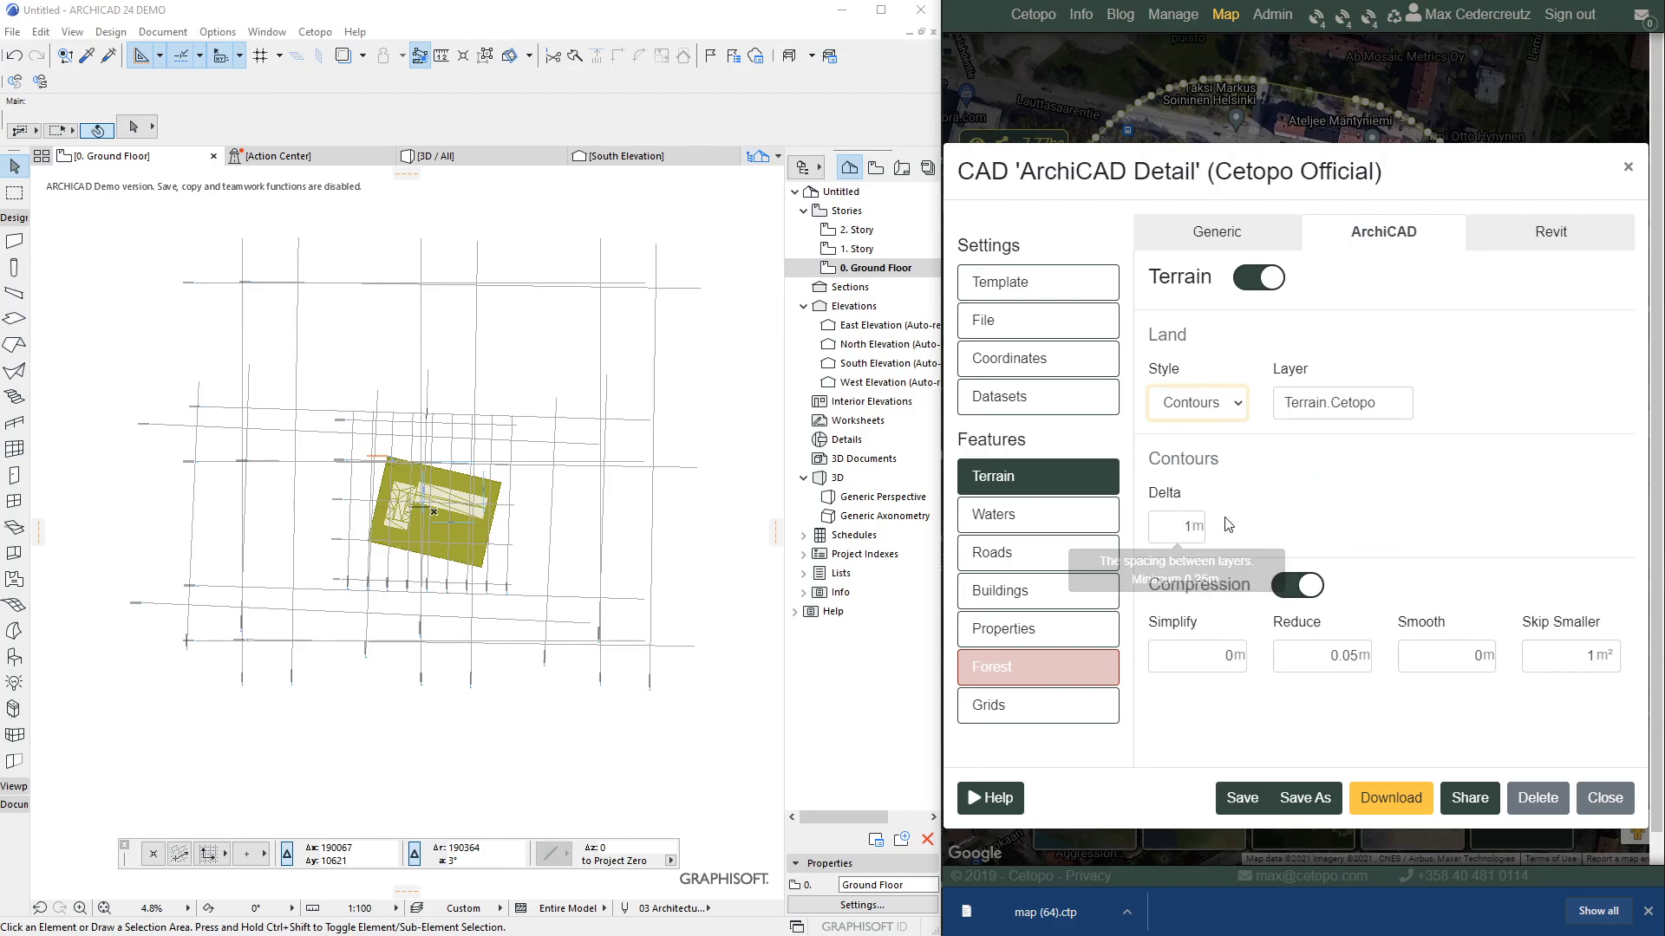
- Set the terrain contour compression to Simplify 2 m, Reduce 0.1 m and Skip Smaller 4 m²
left_click(1240, 650)
left_click_drag(1190, 663, 1382, 654)
type("2")
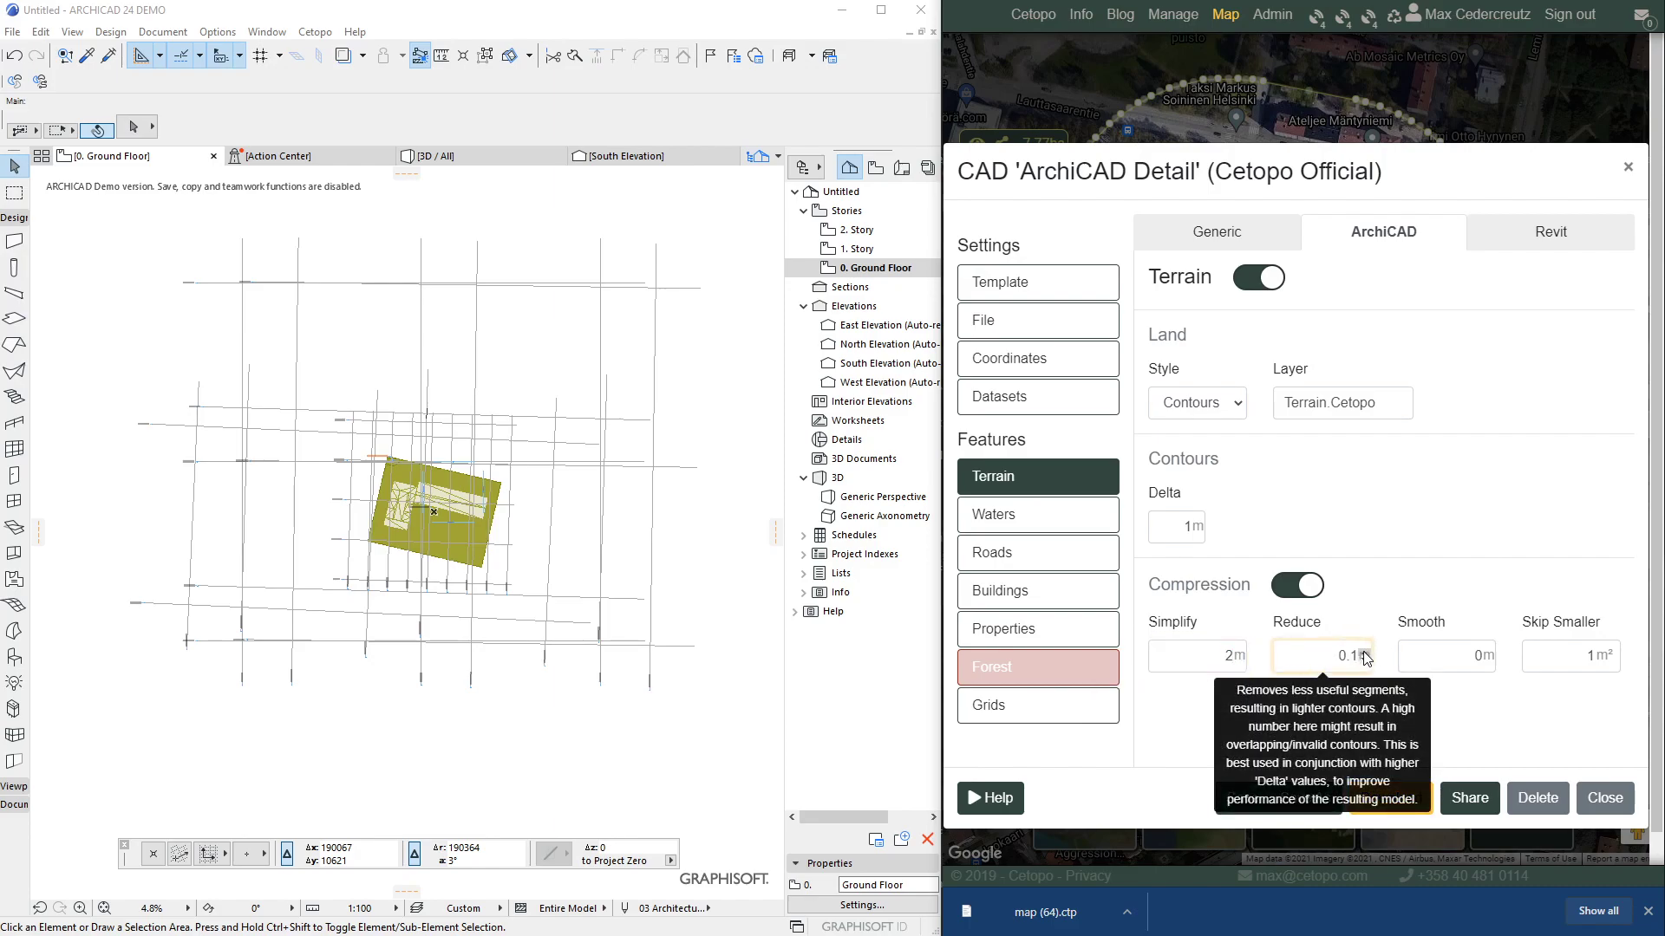
left_click_drag(1582, 652, 1630, 657)
type("4")
left_click(1548, 521)
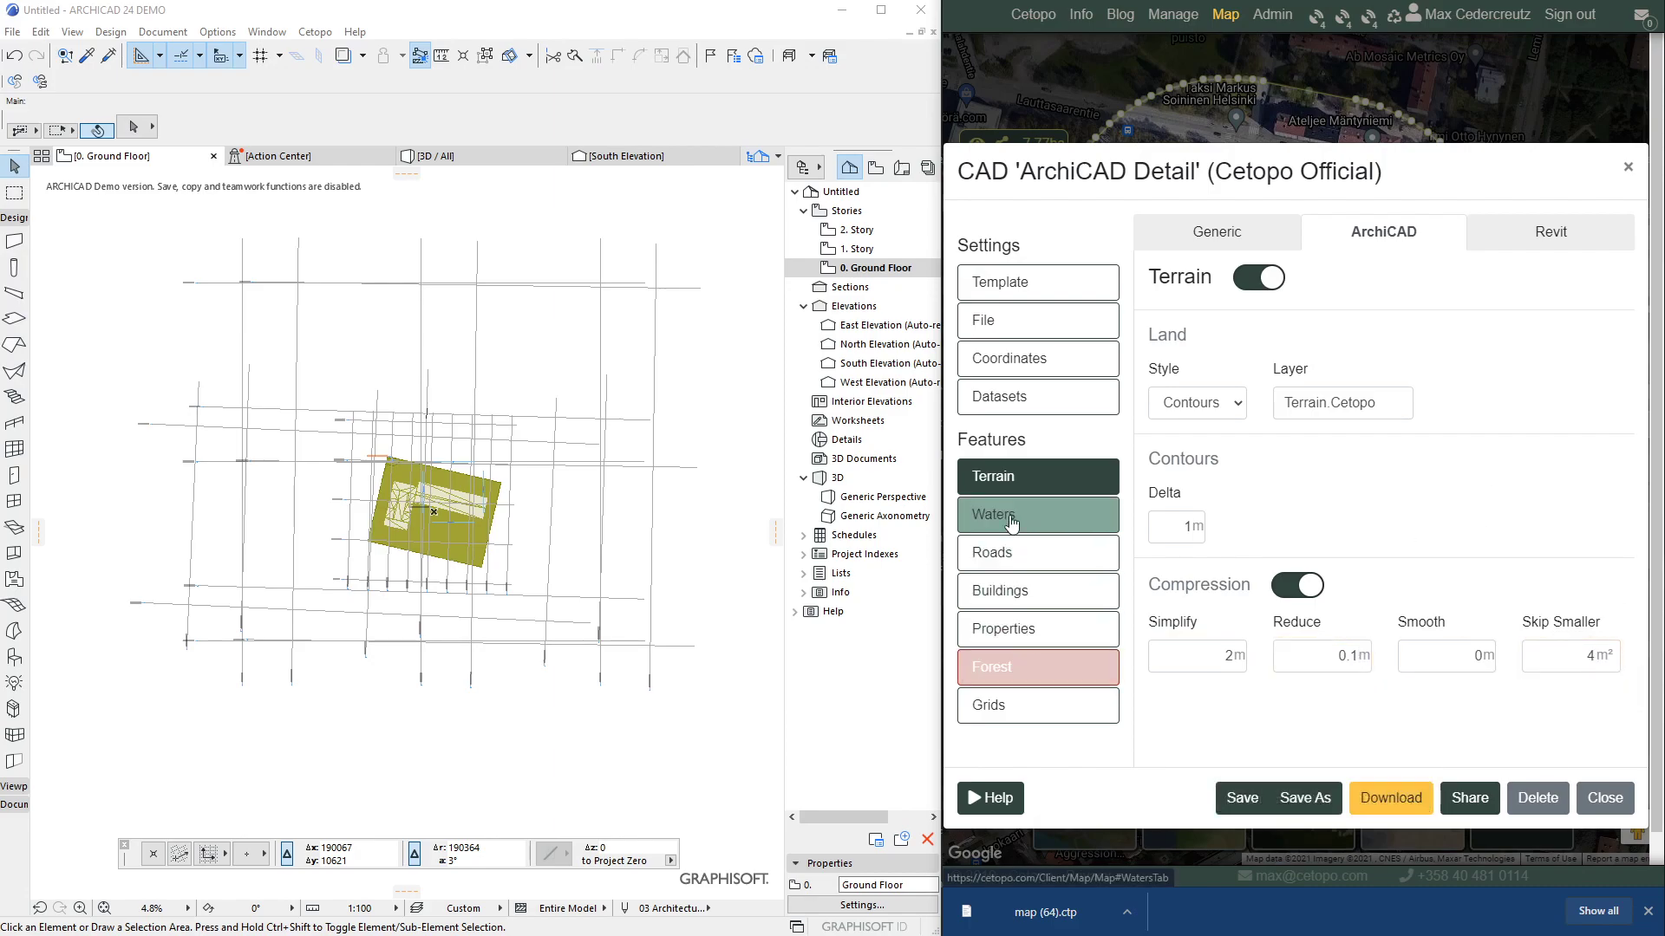
- Turn off the coordinate grids for ArchiCAD and download the selected area's map data with the current settings
left_click(1024, 707)
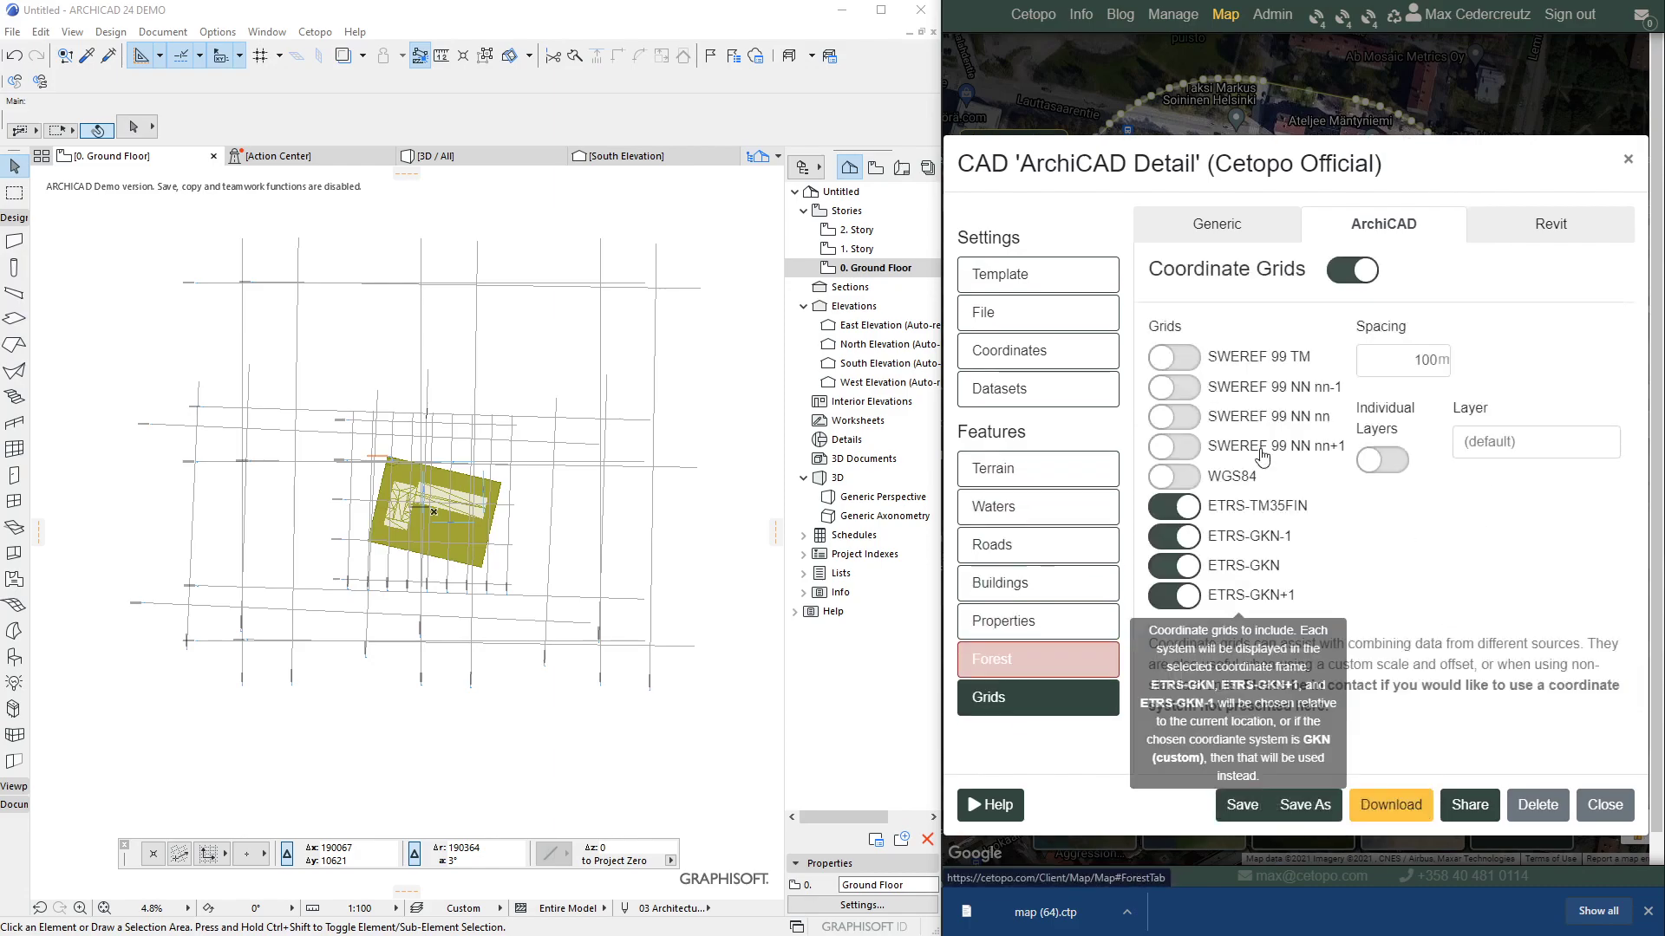
left_click(1352, 269)
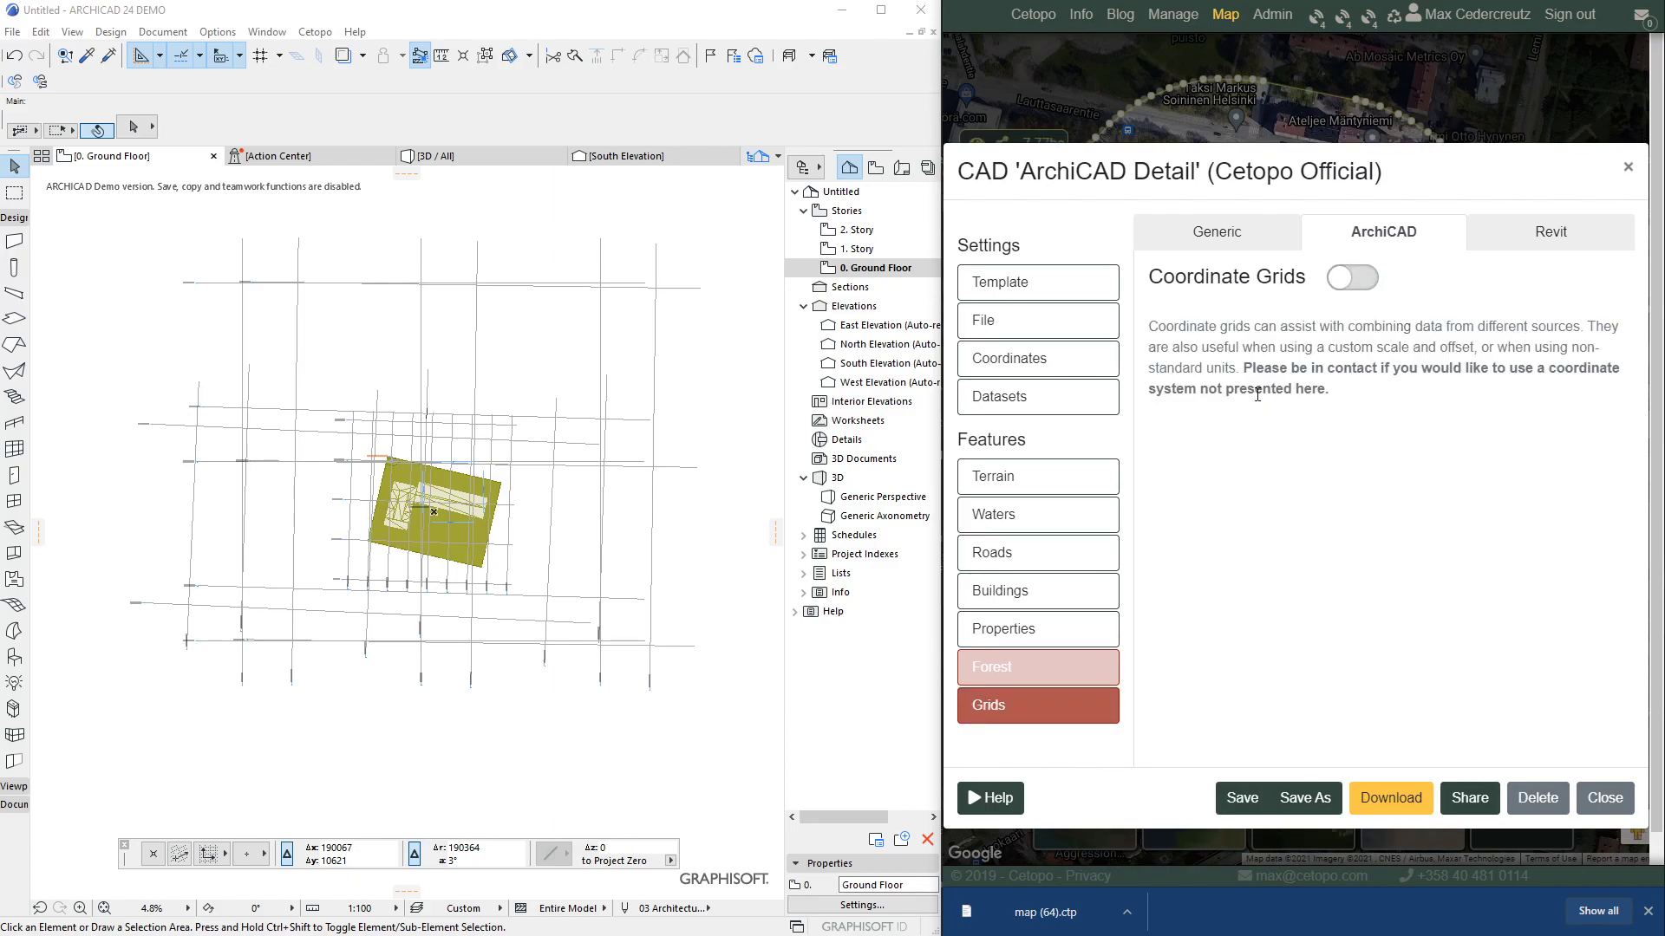
left_click(1061, 592)
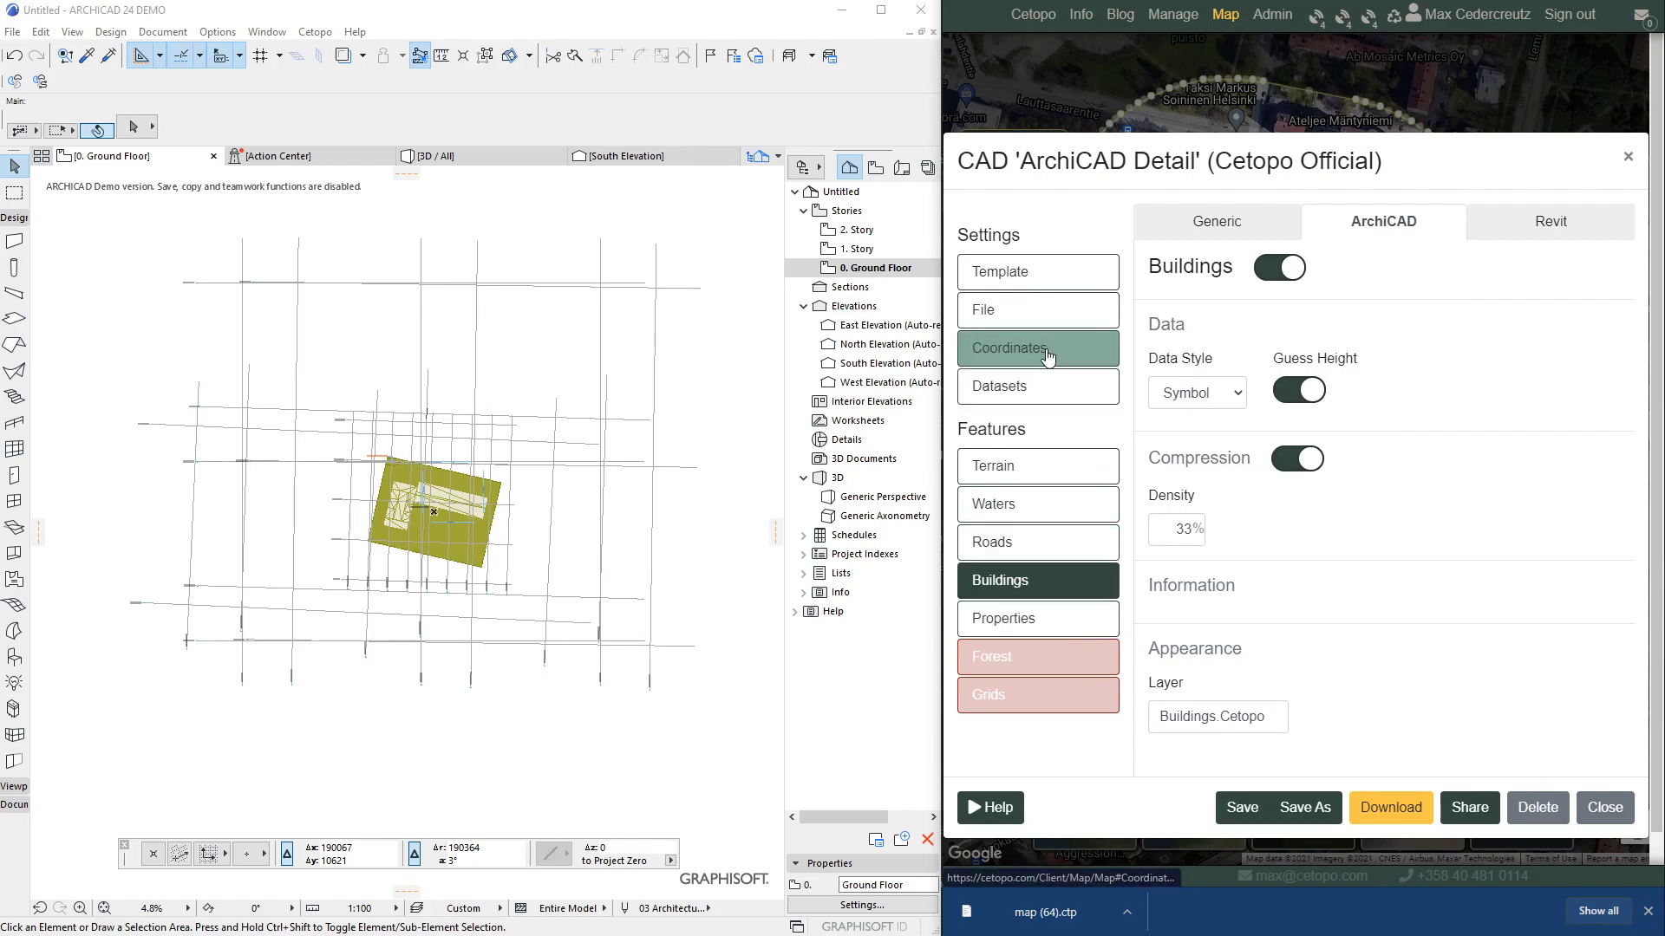
left_click(1381, 820)
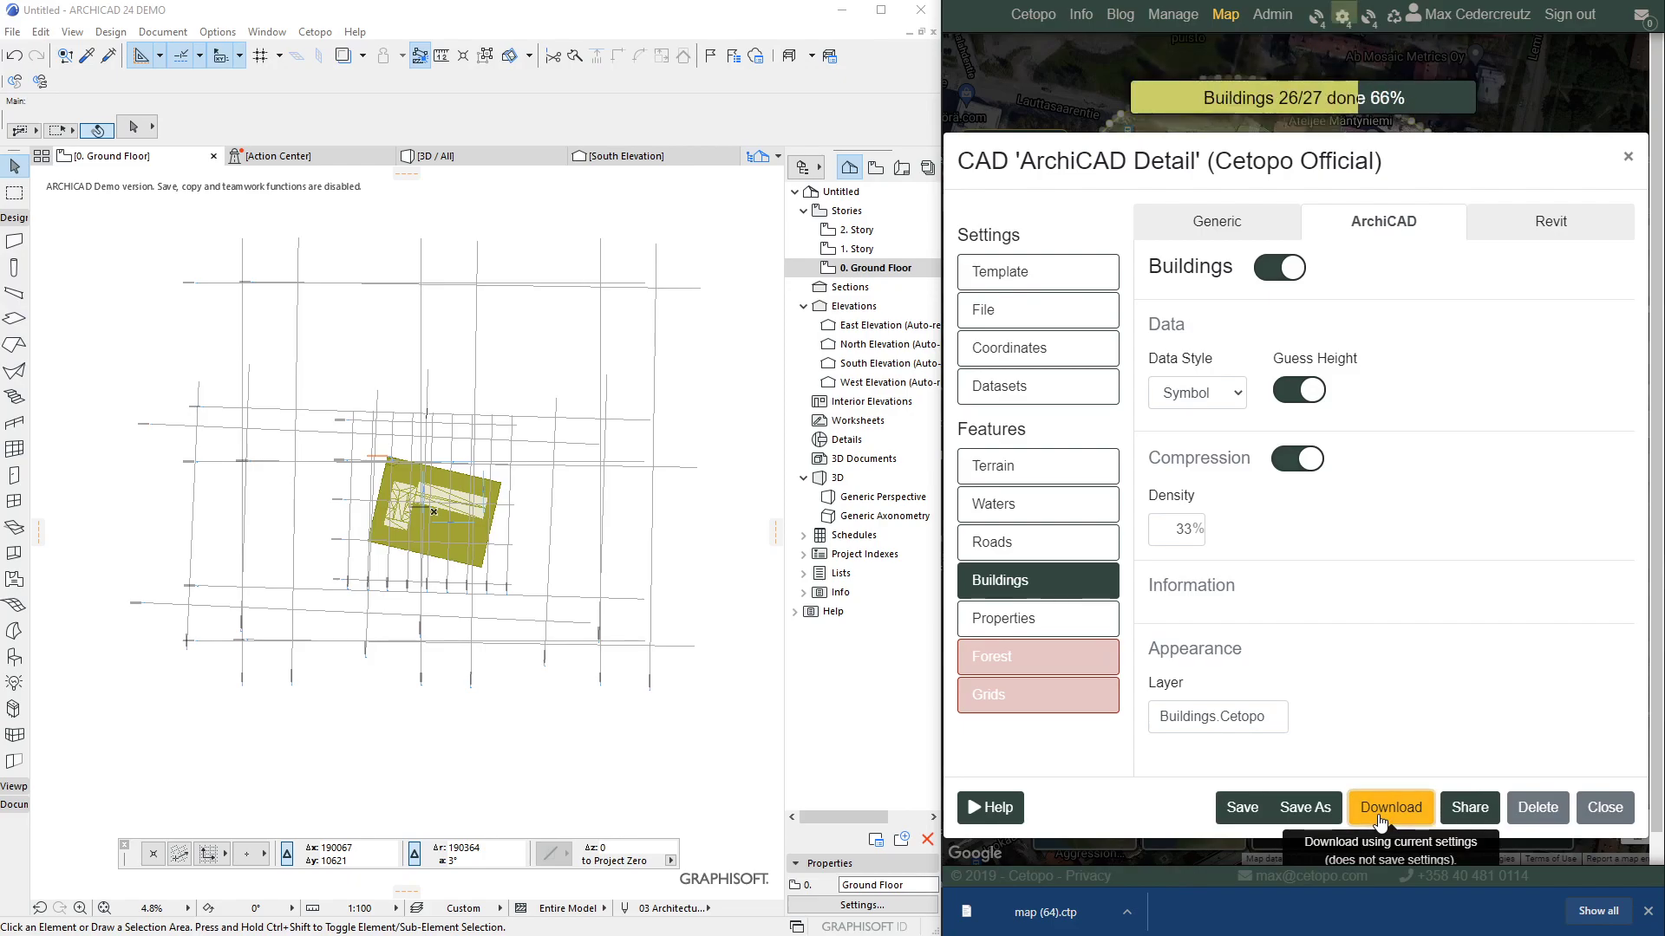
- Extract the downloaded archive result - 2021-06-01T000222.394.zip in the Downloads folder, check for map.ctp, and close the folder windows
left_click(1129, 913)
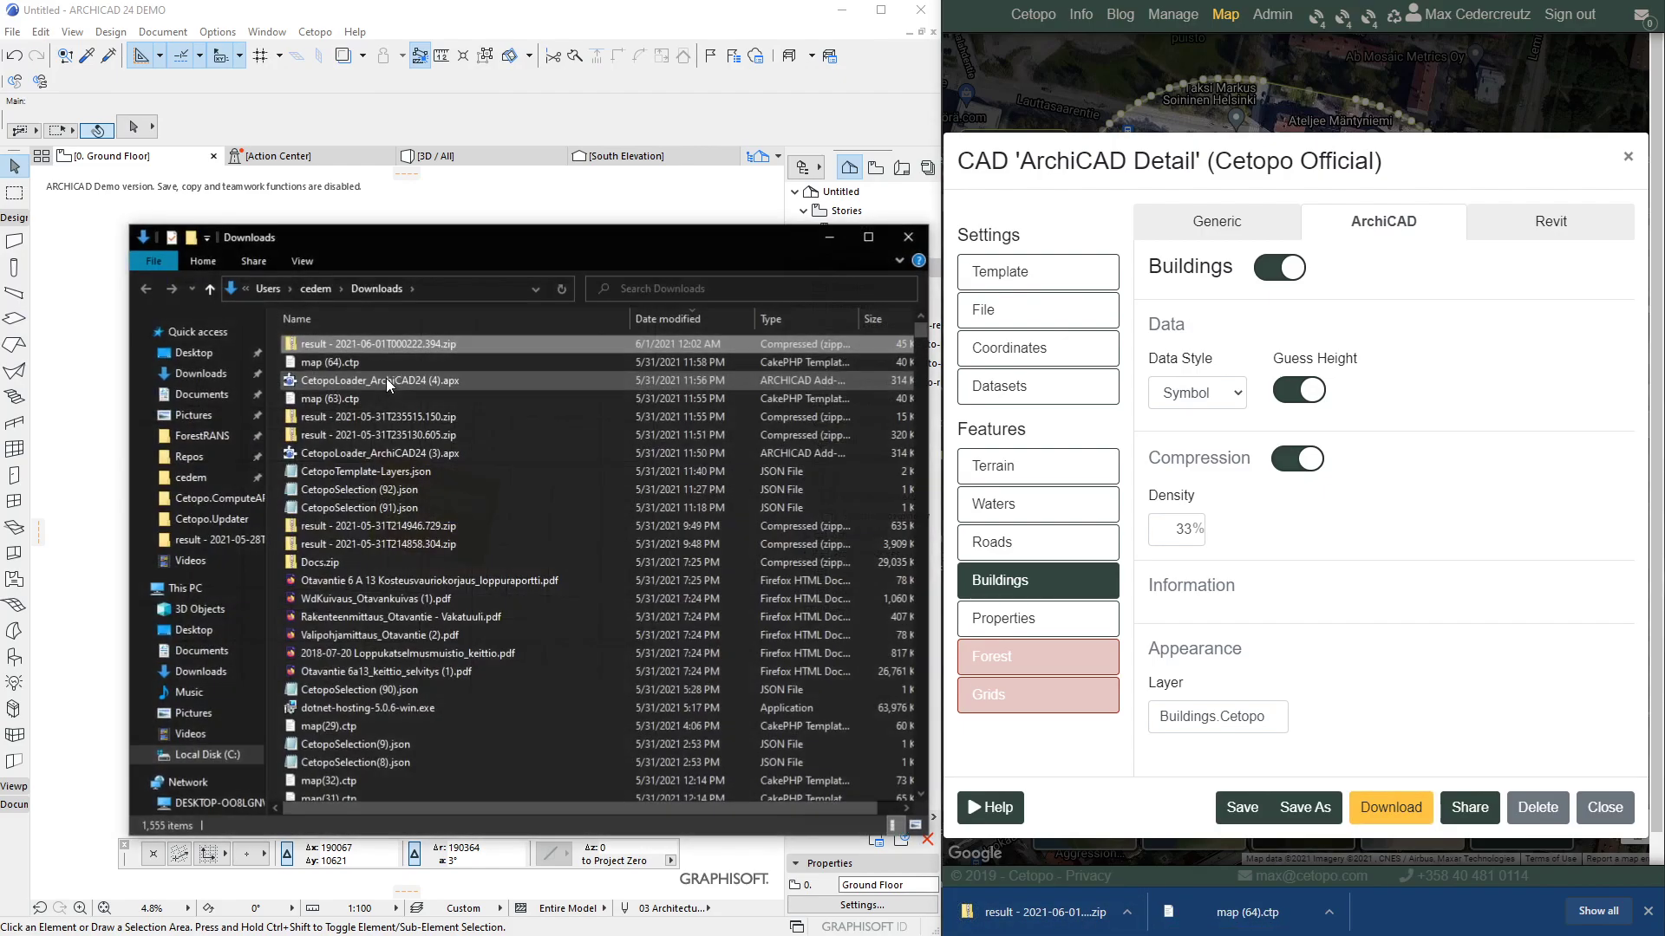
right_click(342, 347)
left_click(414, 425)
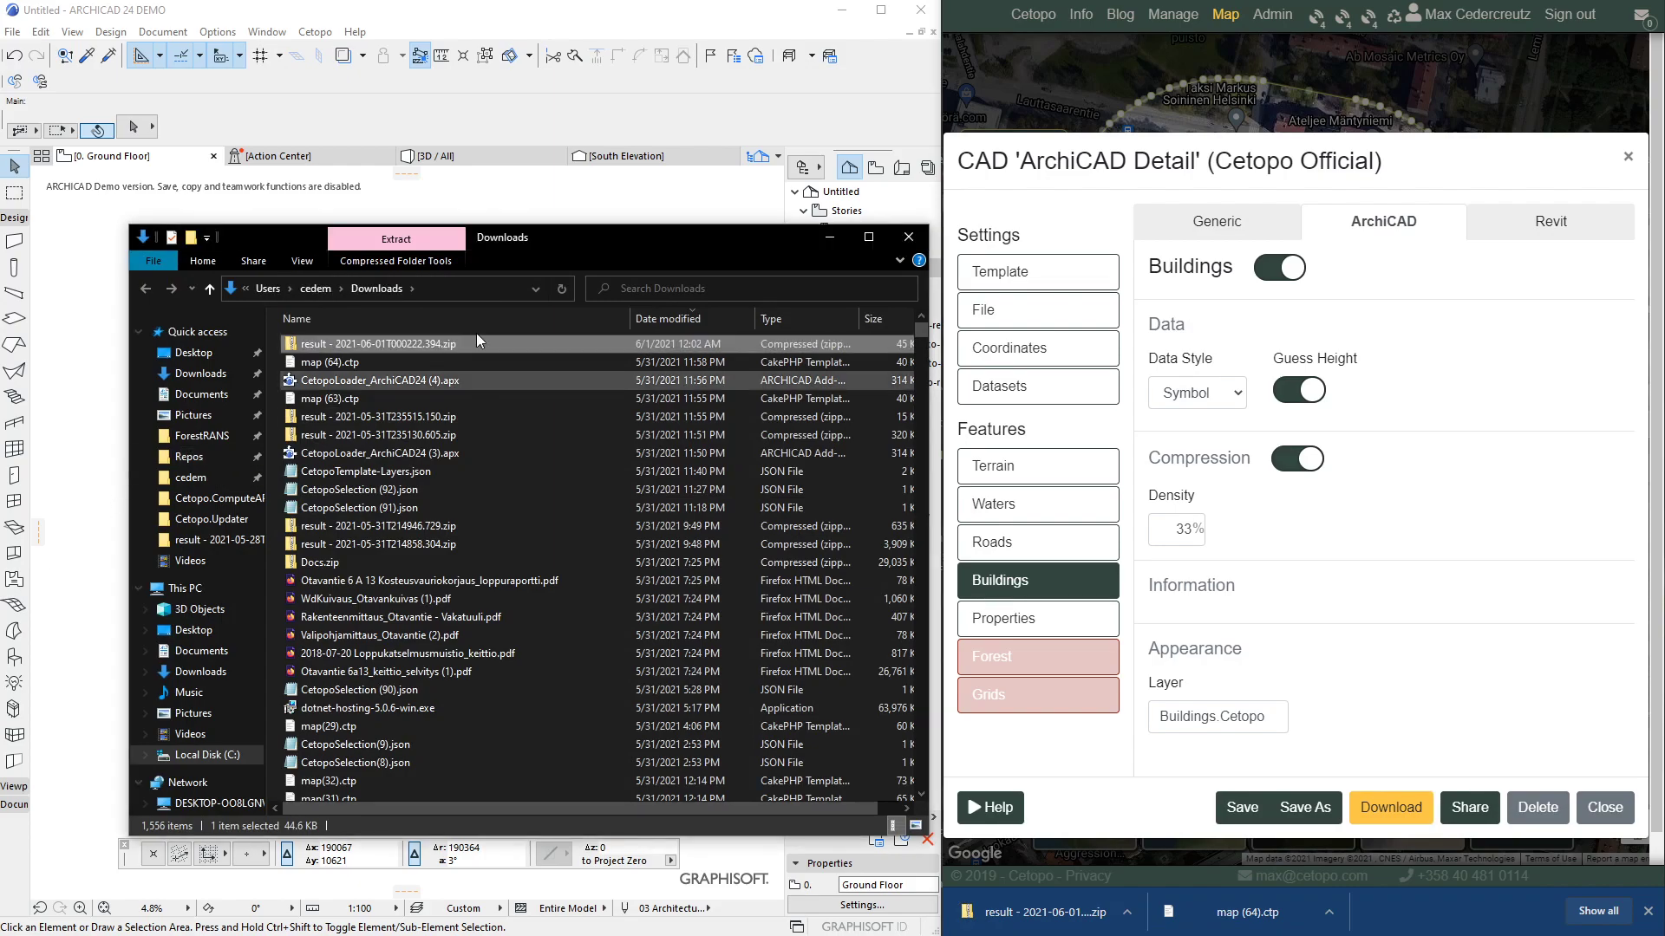
left_click(344, 367)
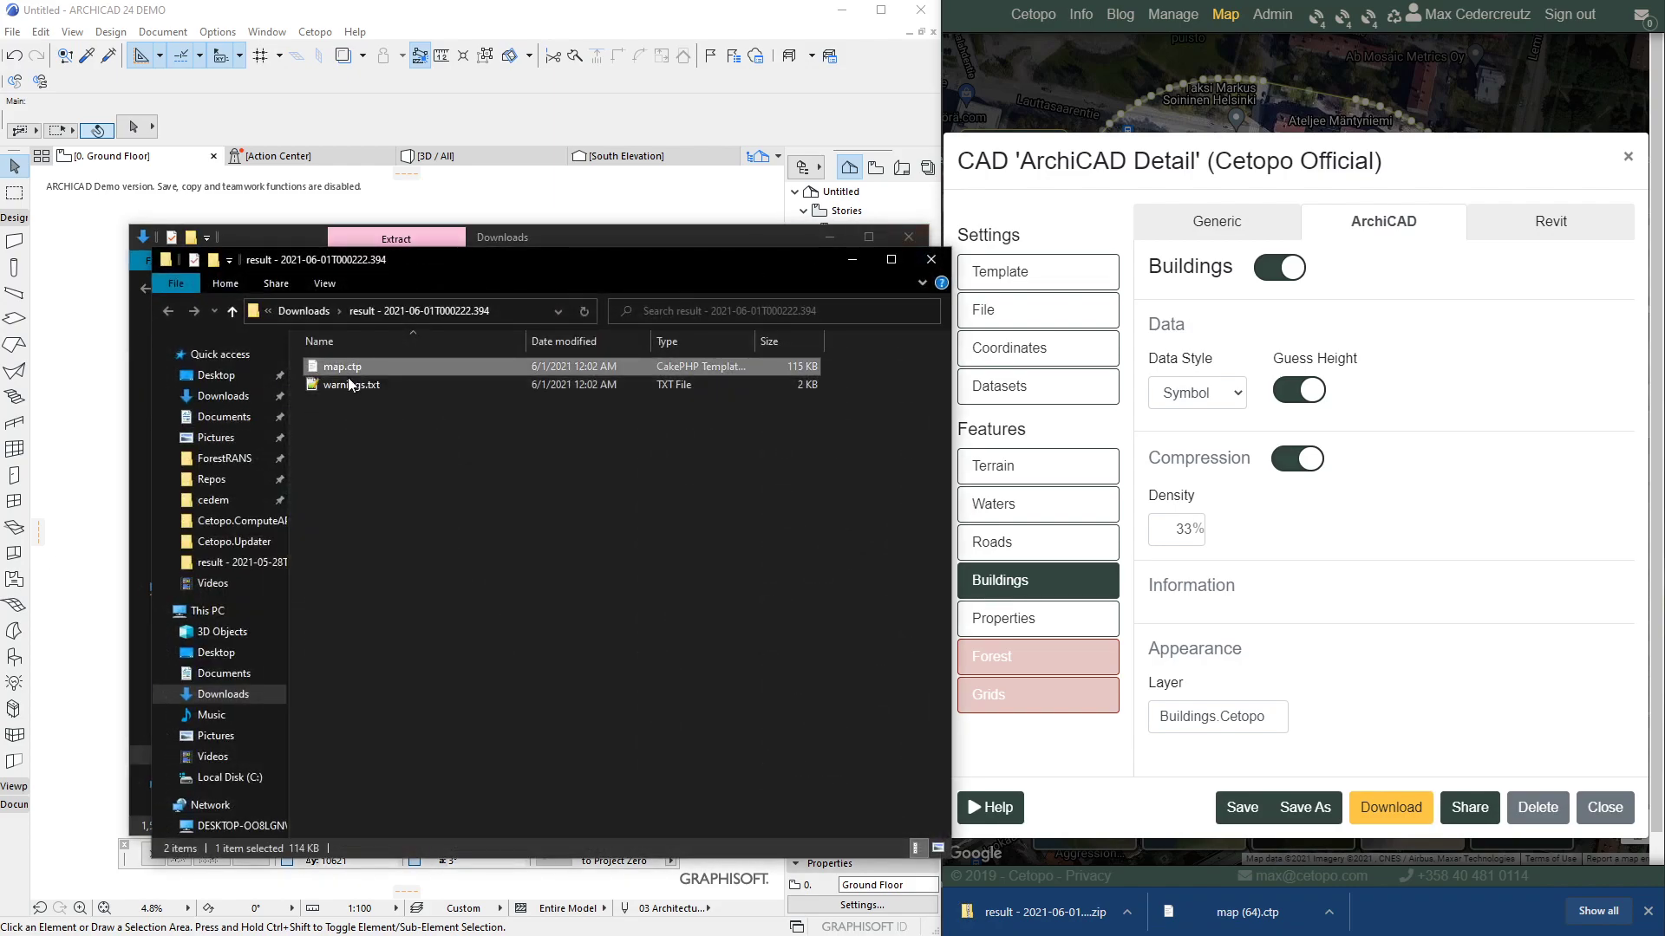
left_click(910, 237)
left_click(932, 259)
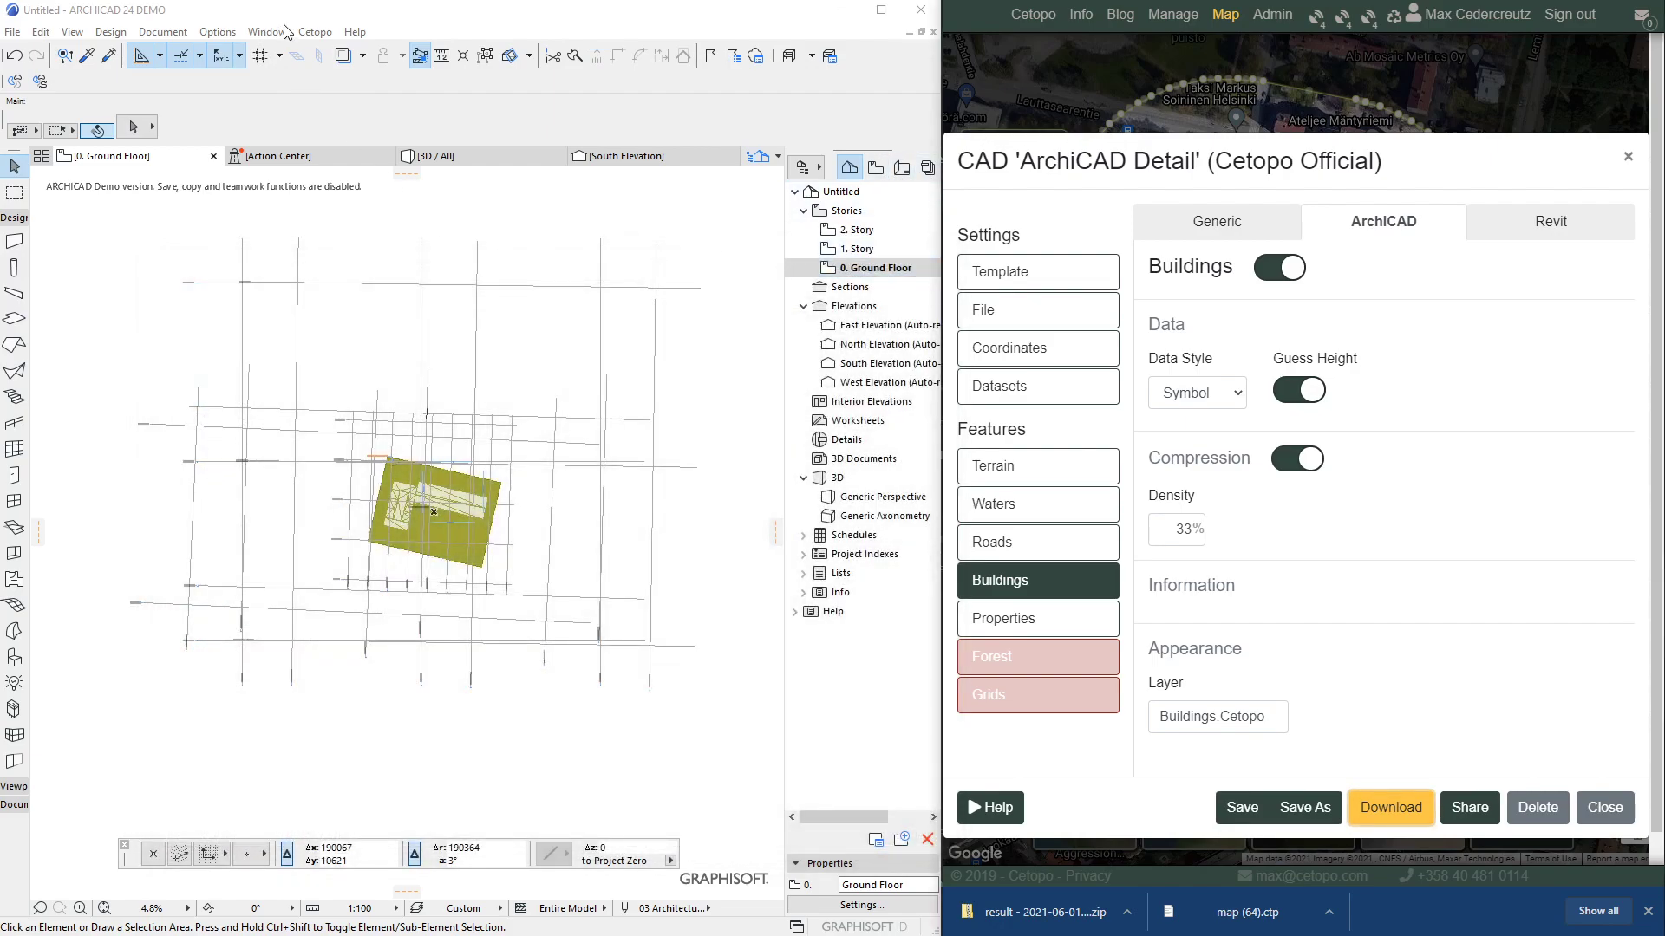
- Import map.ctp from the result - 2021-06-01T000222.394 folder with Cetopo, using the project's existing location information
left_click(315, 33)
left_click(351, 49)
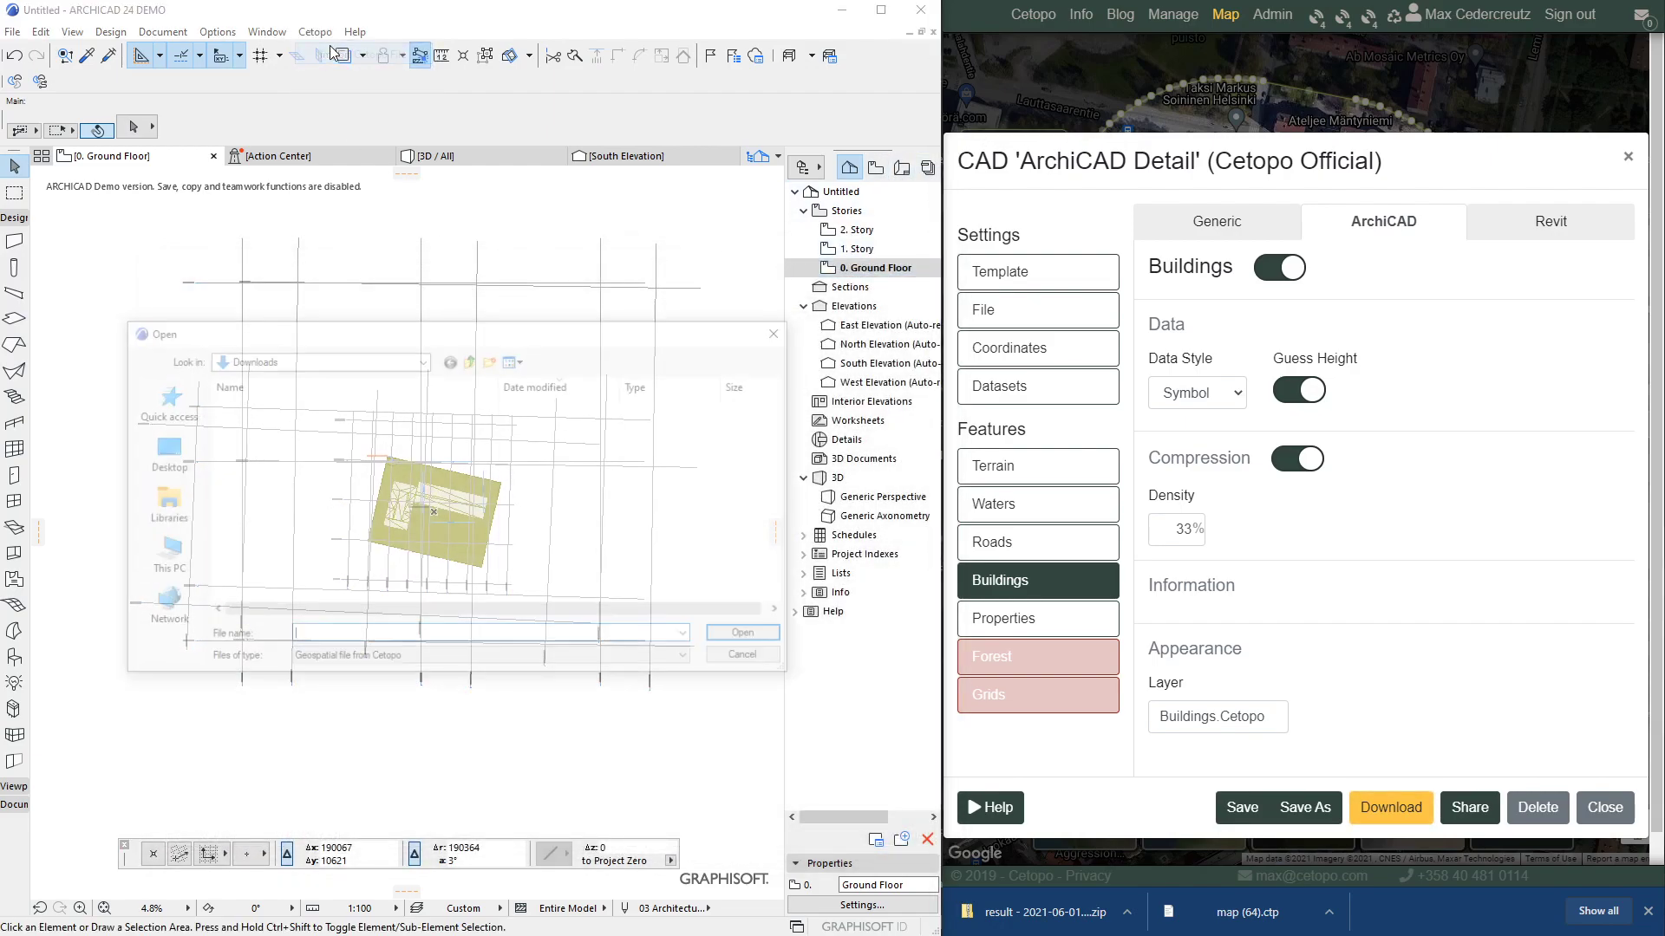
double_click(276, 421)
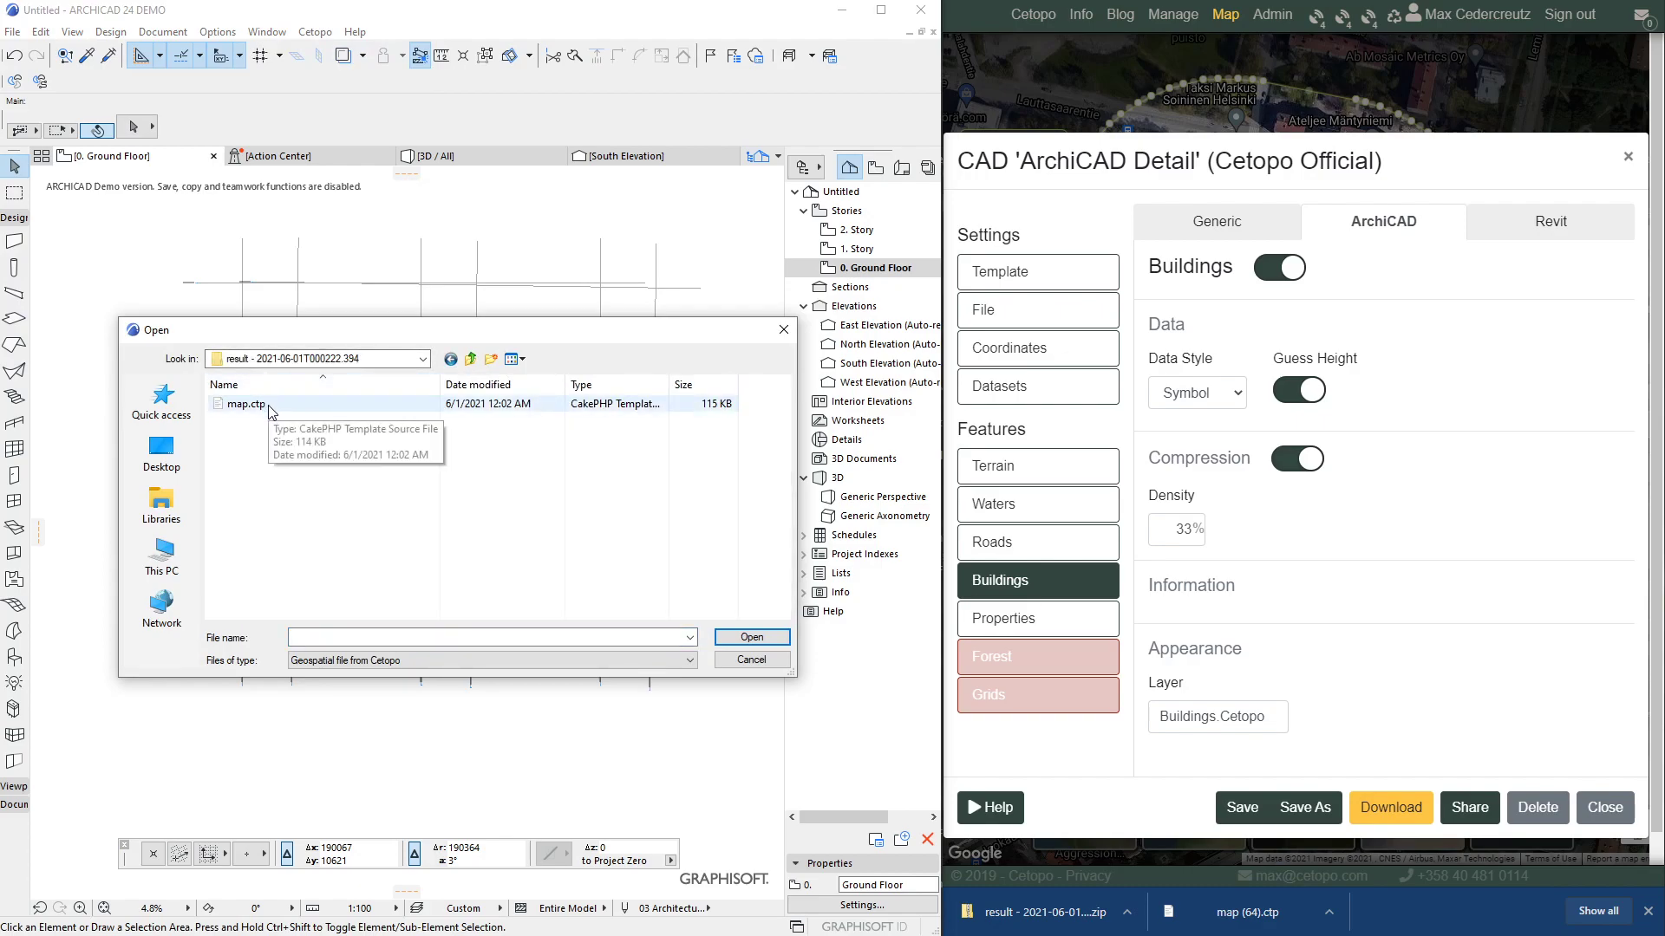
left_click(270, 411)
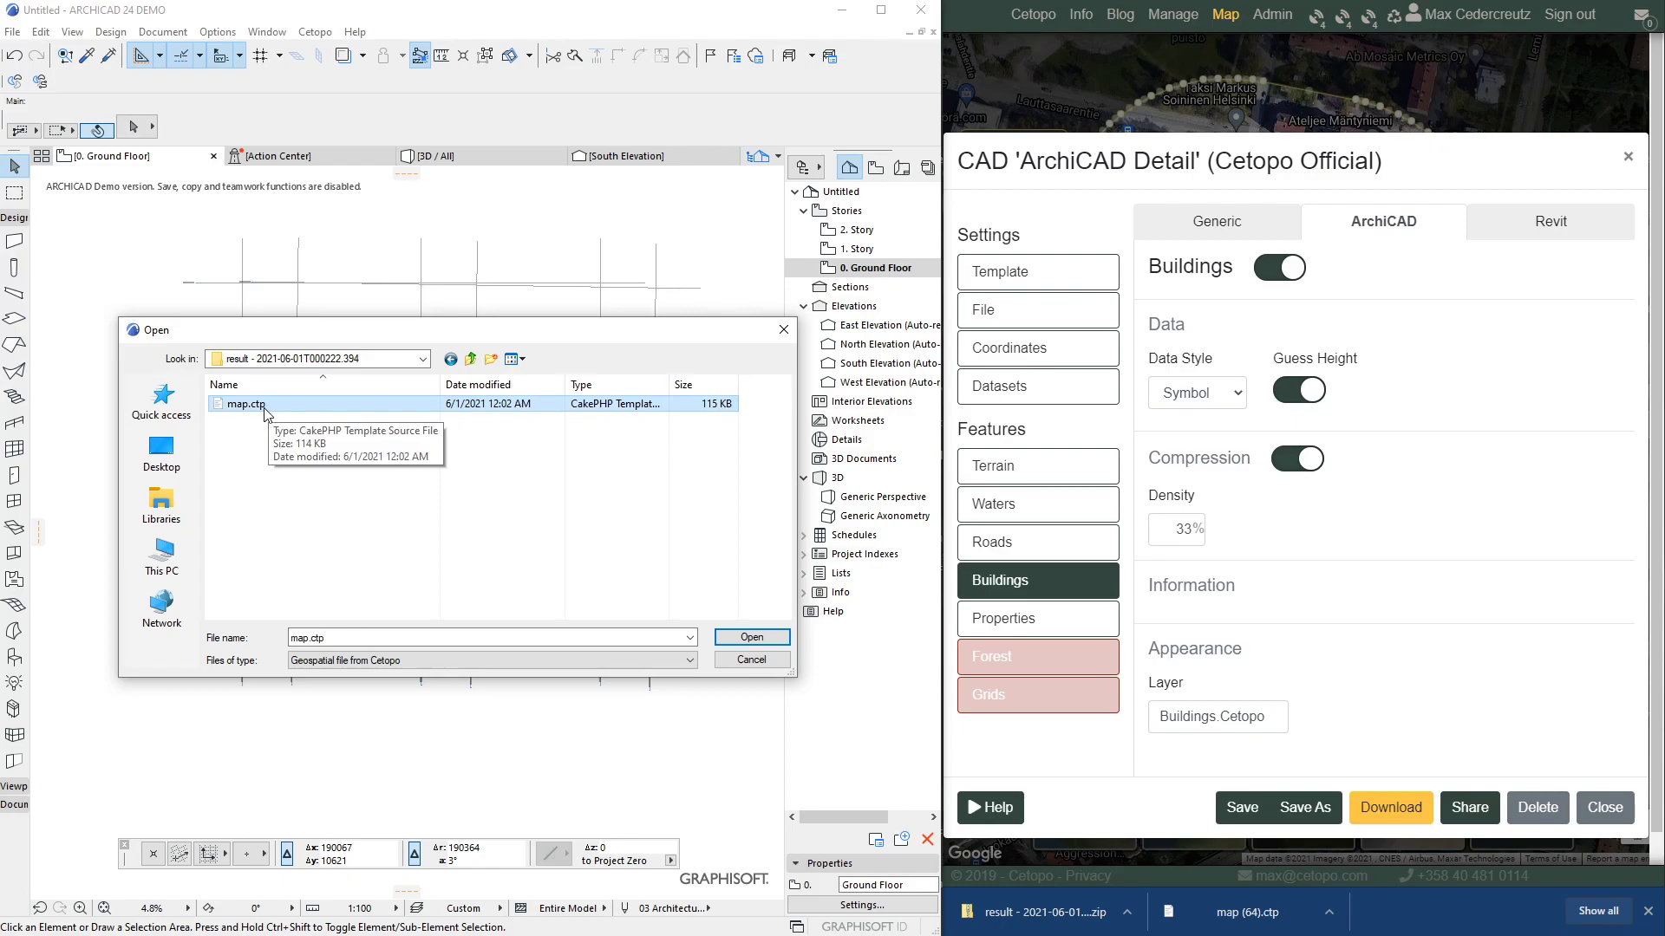
double_click(272, 405)
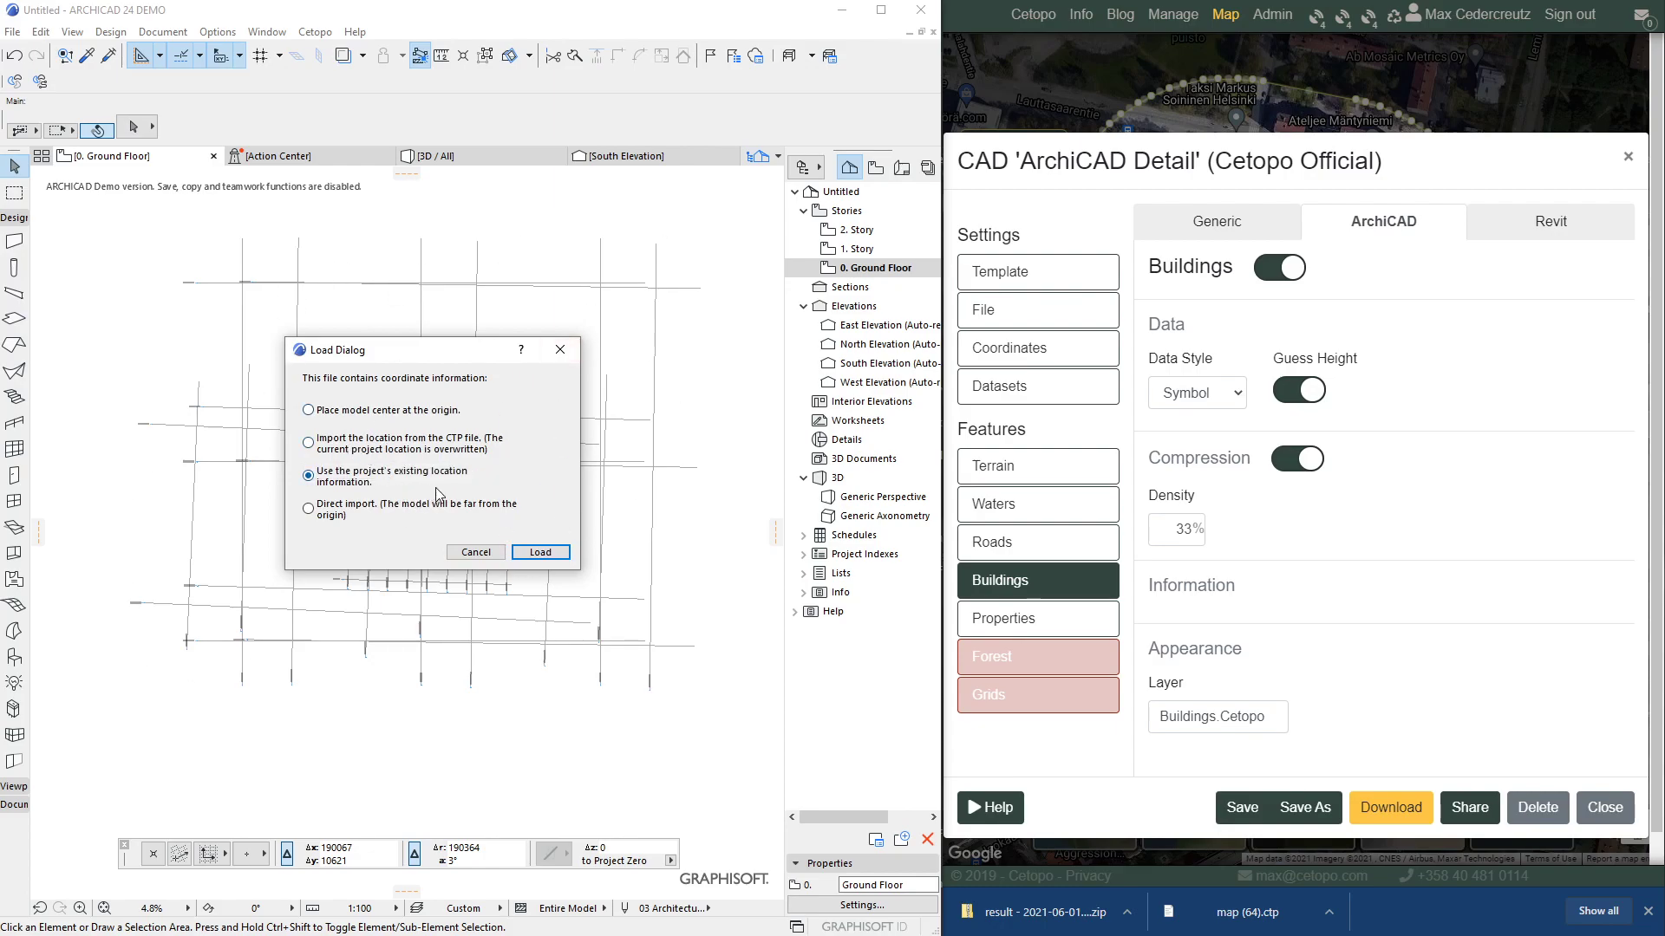
left_click(541, 553)
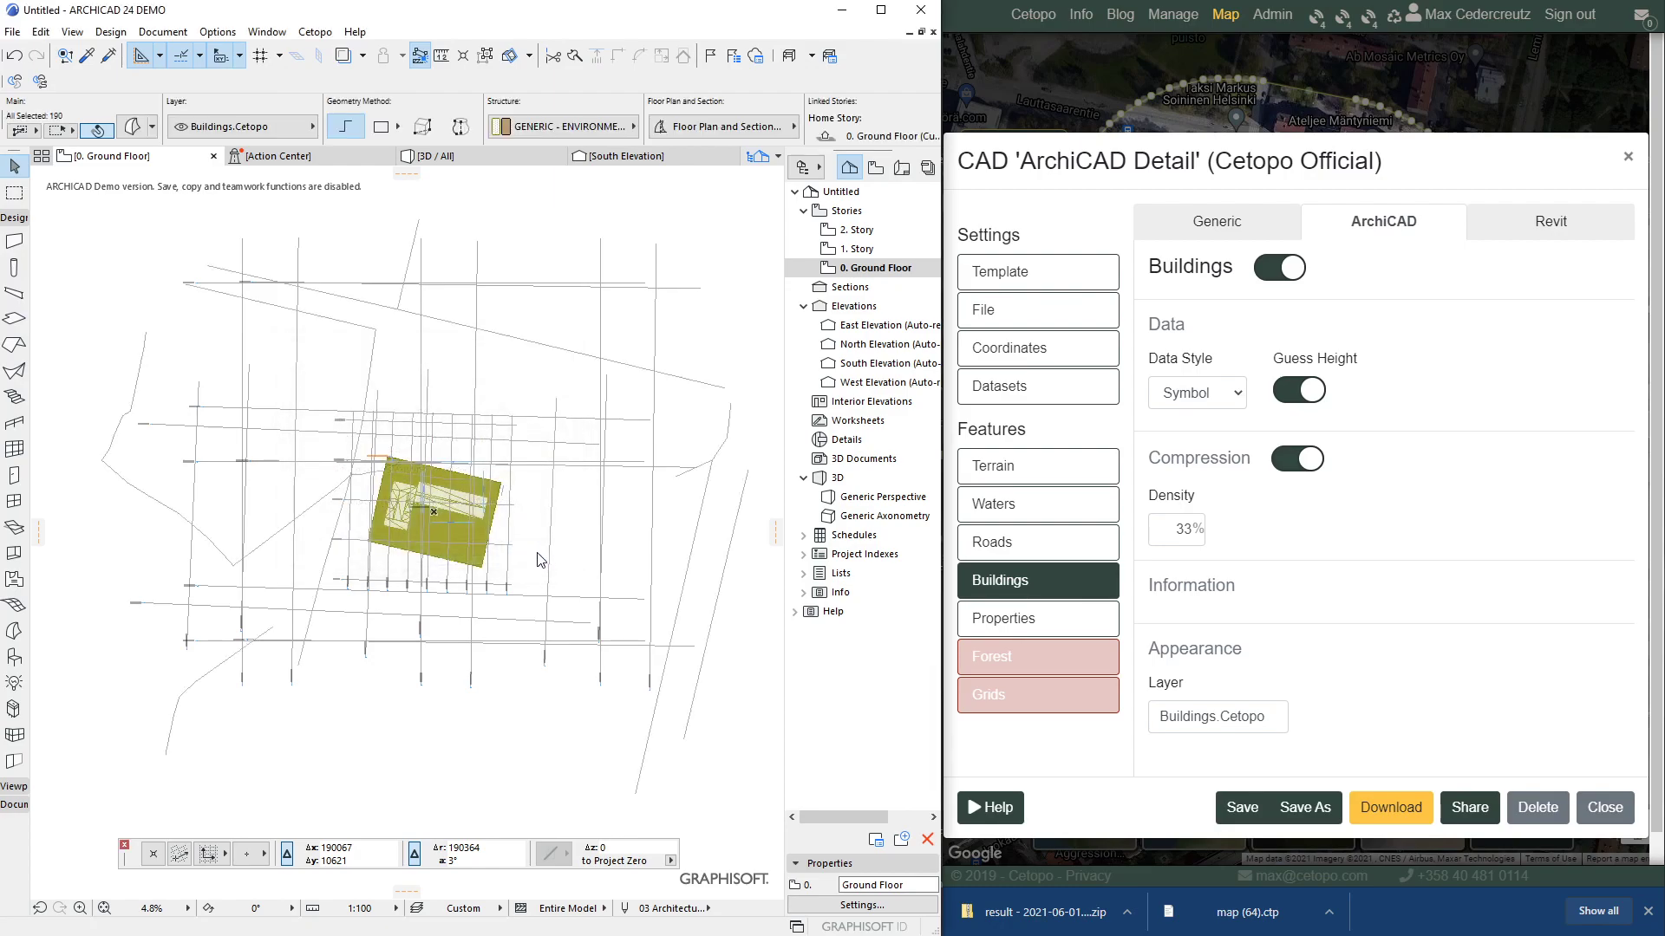
left_click(751, 767)
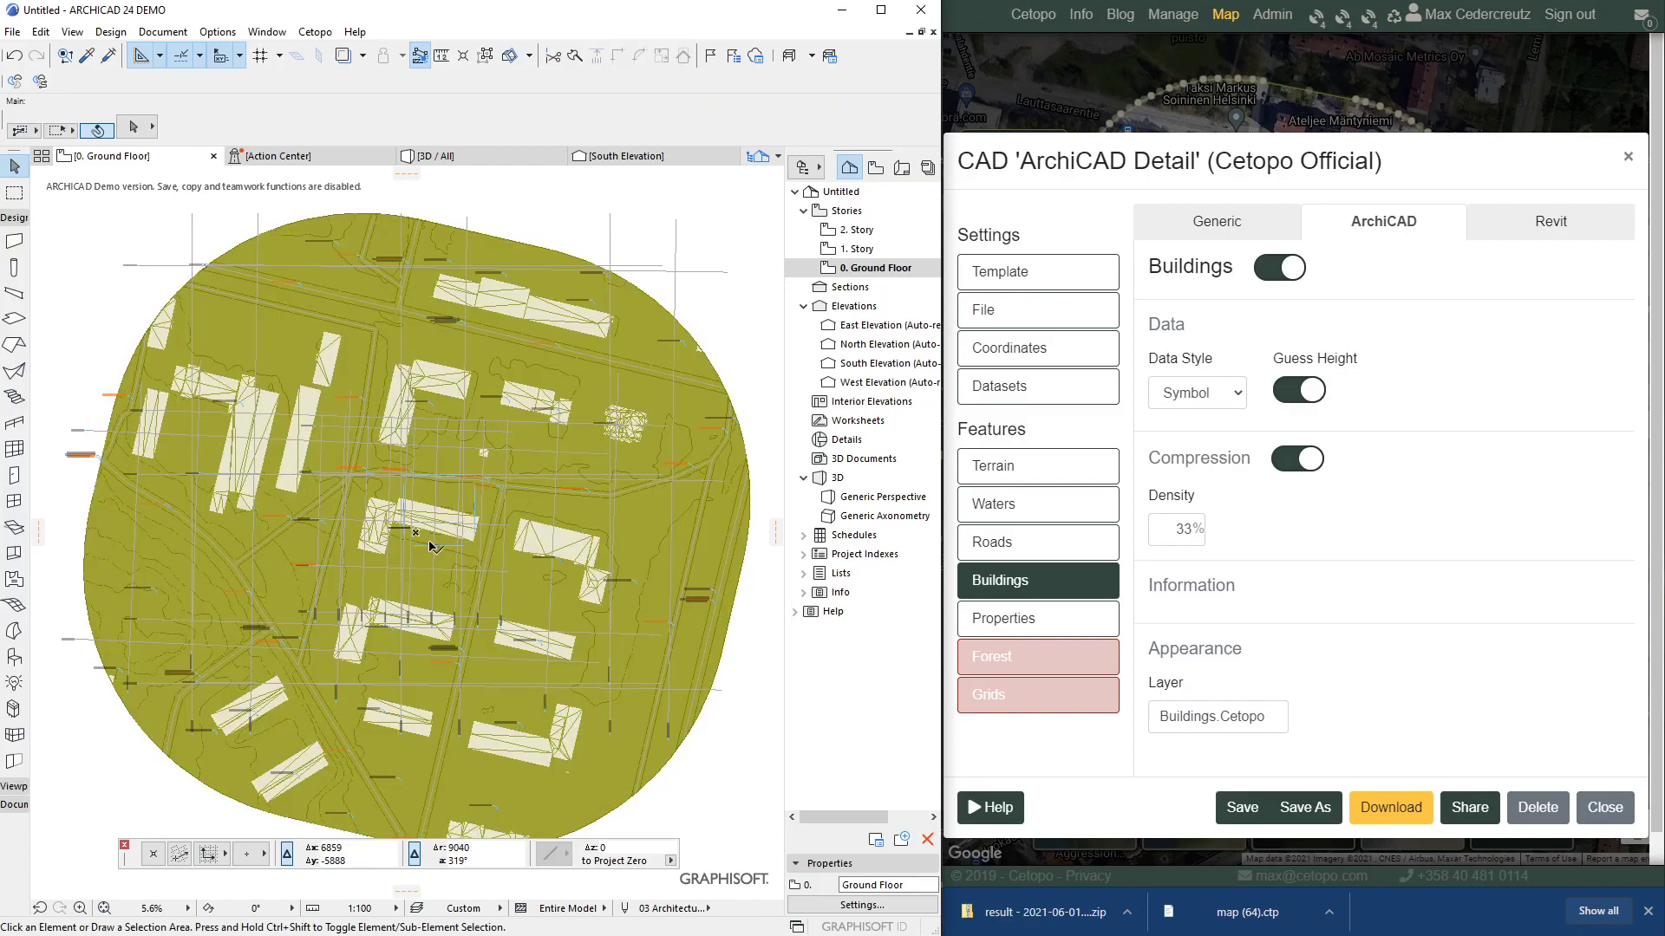
- Inspect the imported surroundings in the ground floor plan and in 3D, and close the CAD template settings
scroll(350, 560, "up", 3)
scroll(351, 559, "down", 3)
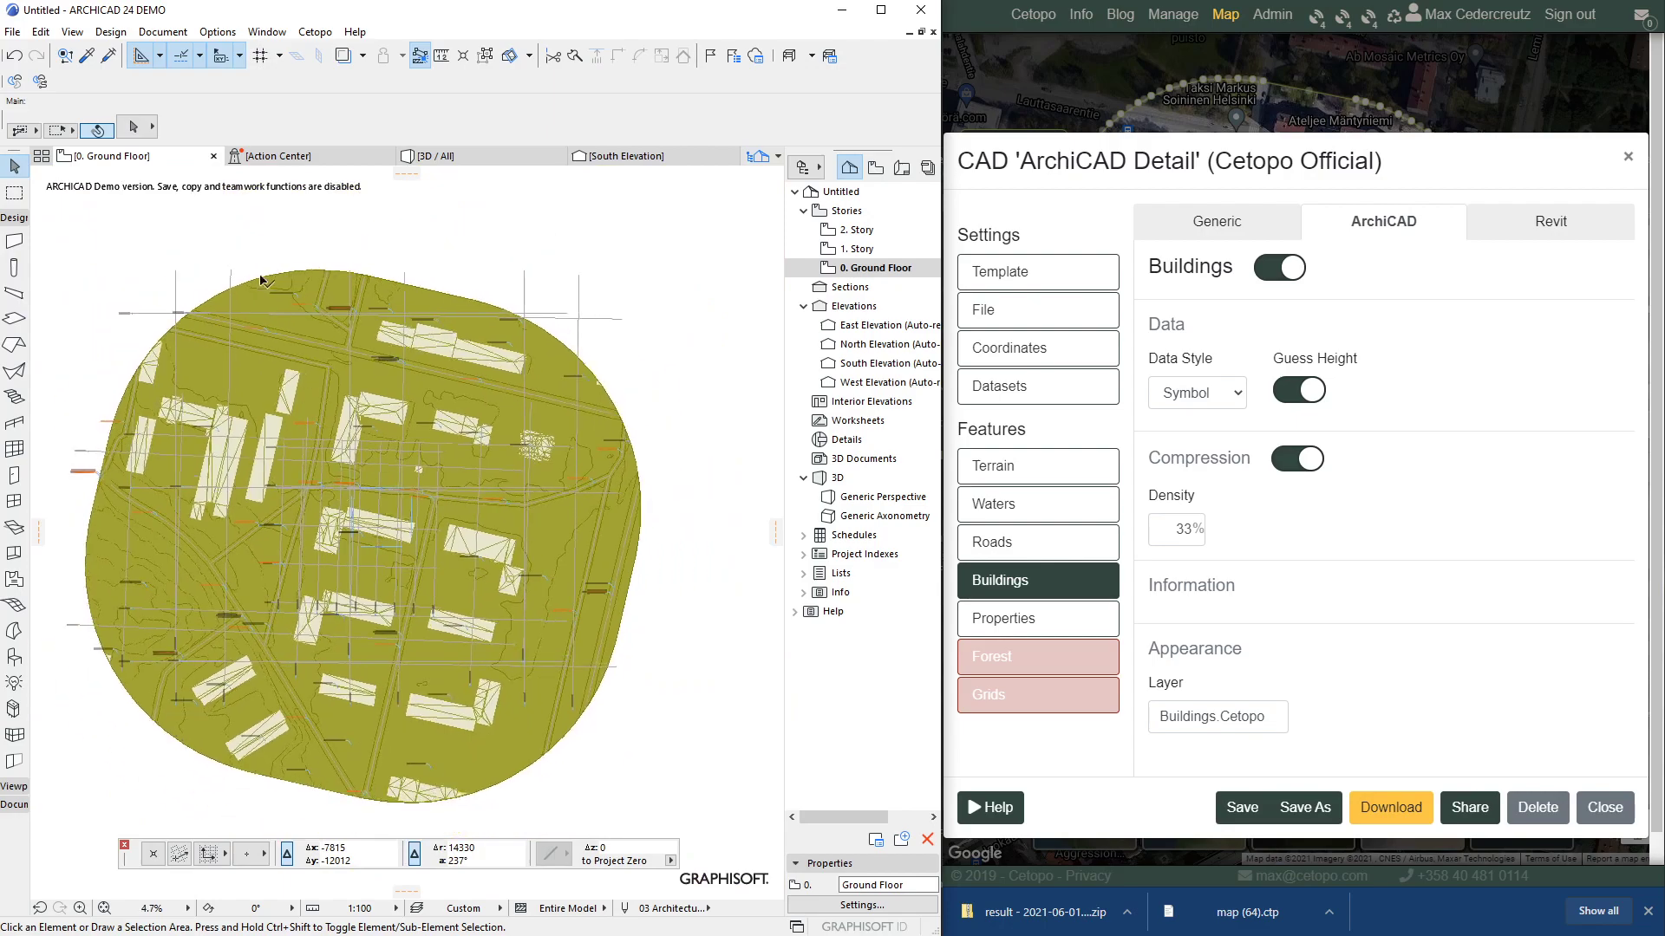
left_click(463, 158)
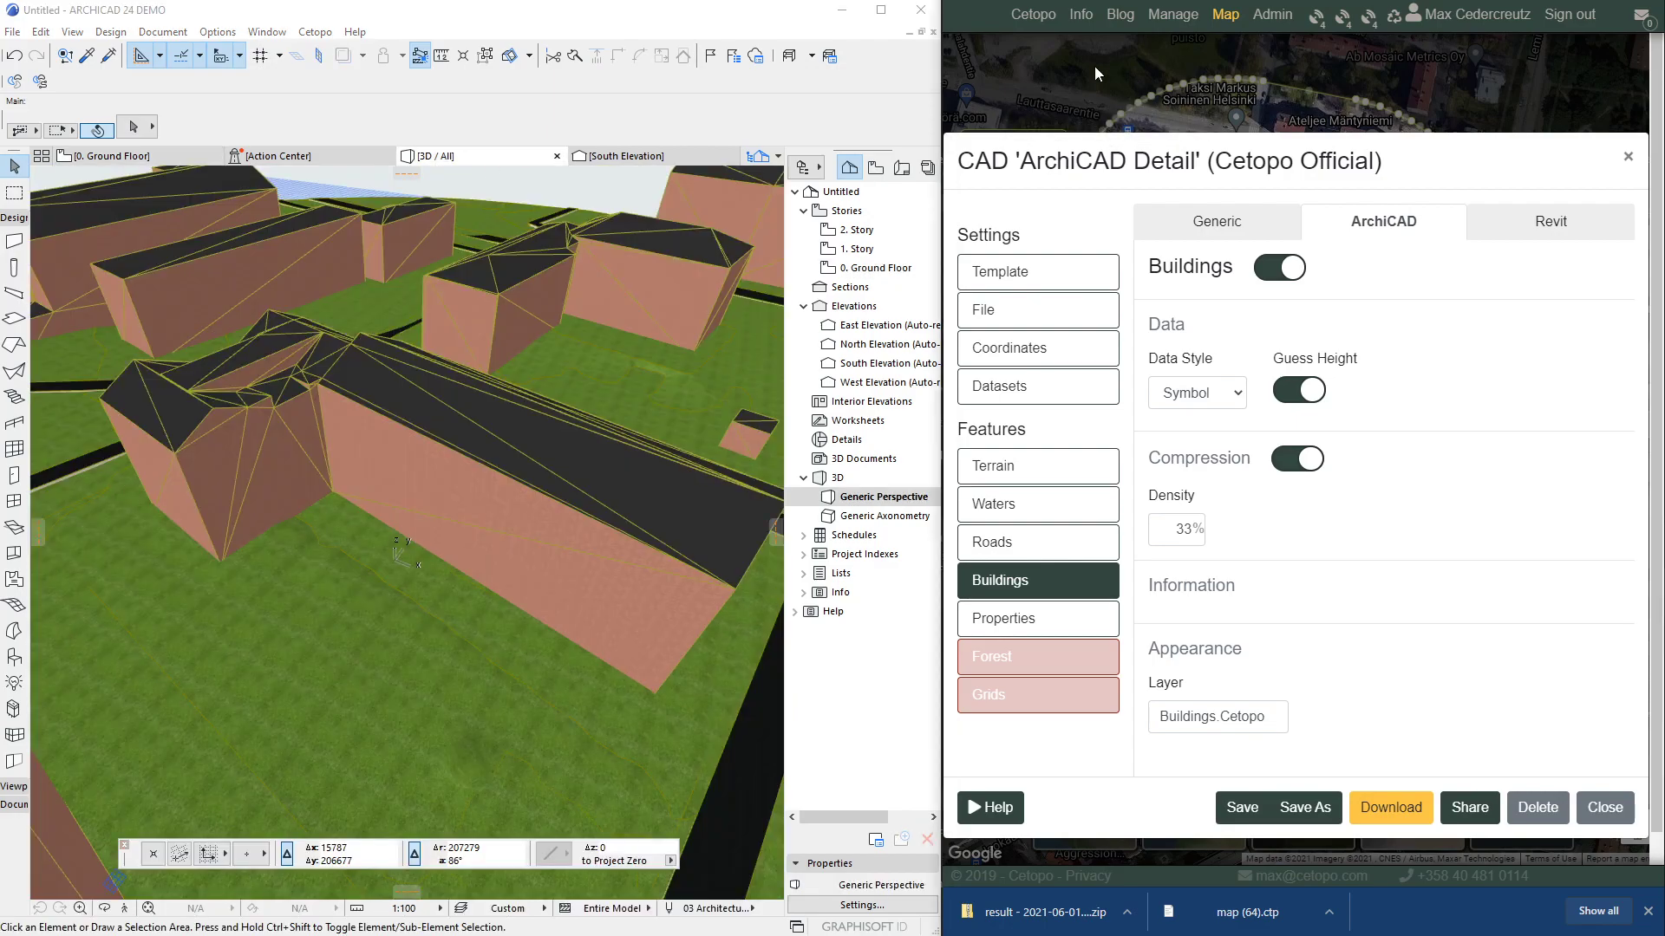
left_click(1094, 66)
scroll(490, 387, "down", 10)
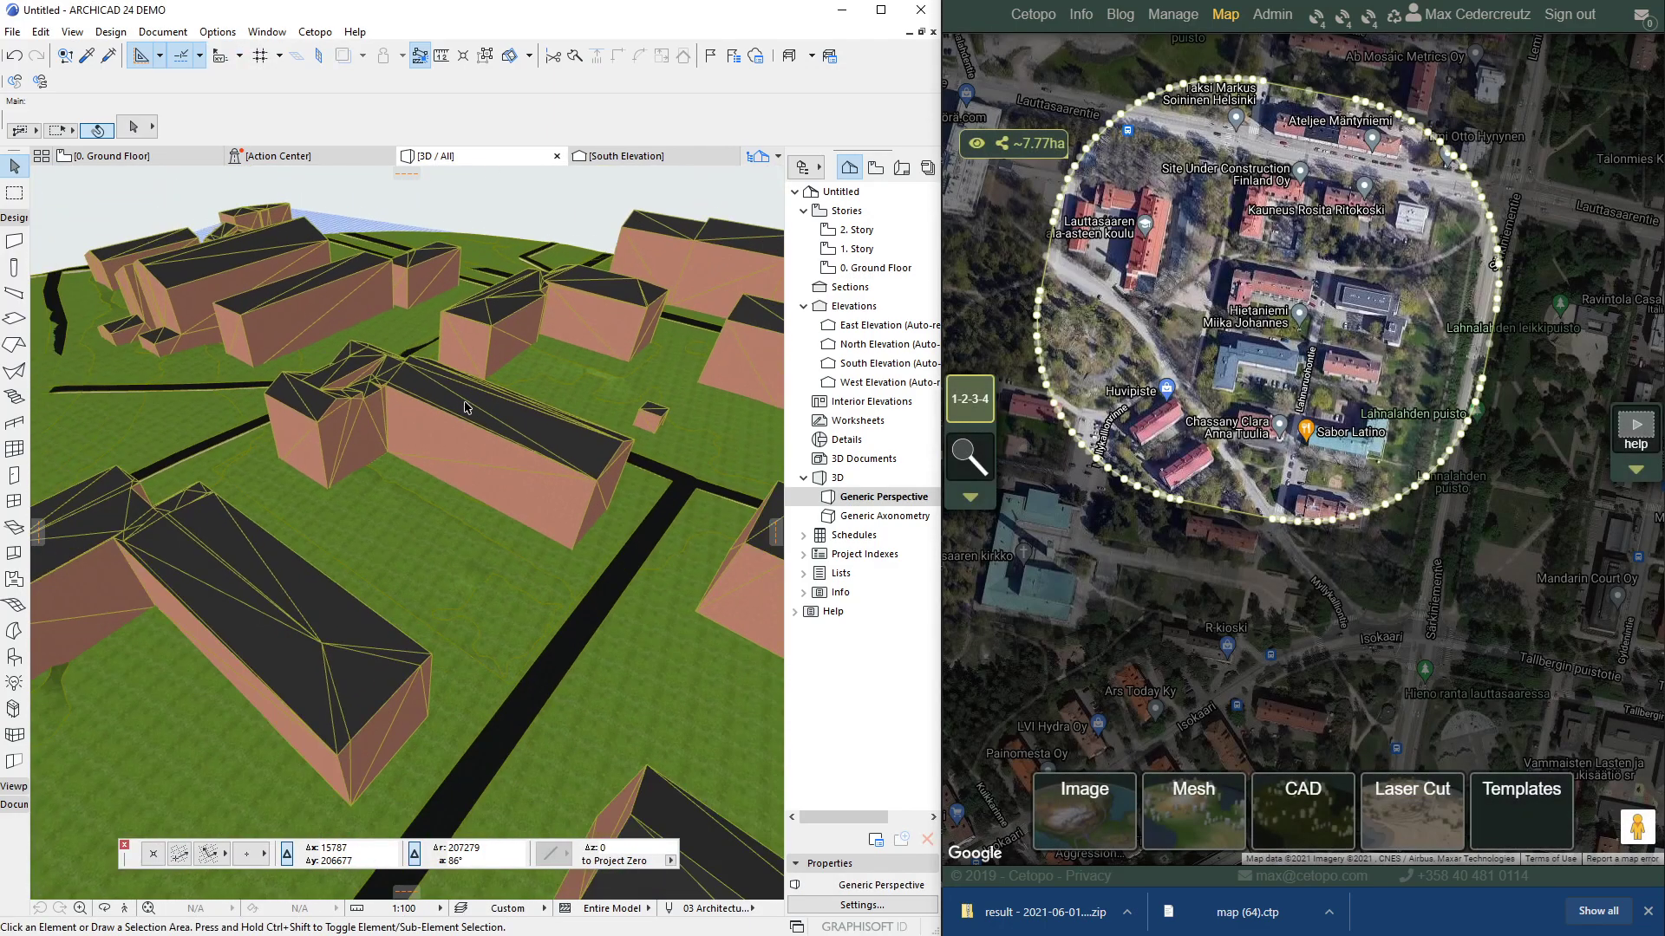
middle_click_drag(450, 406, 427, 501, "shift")
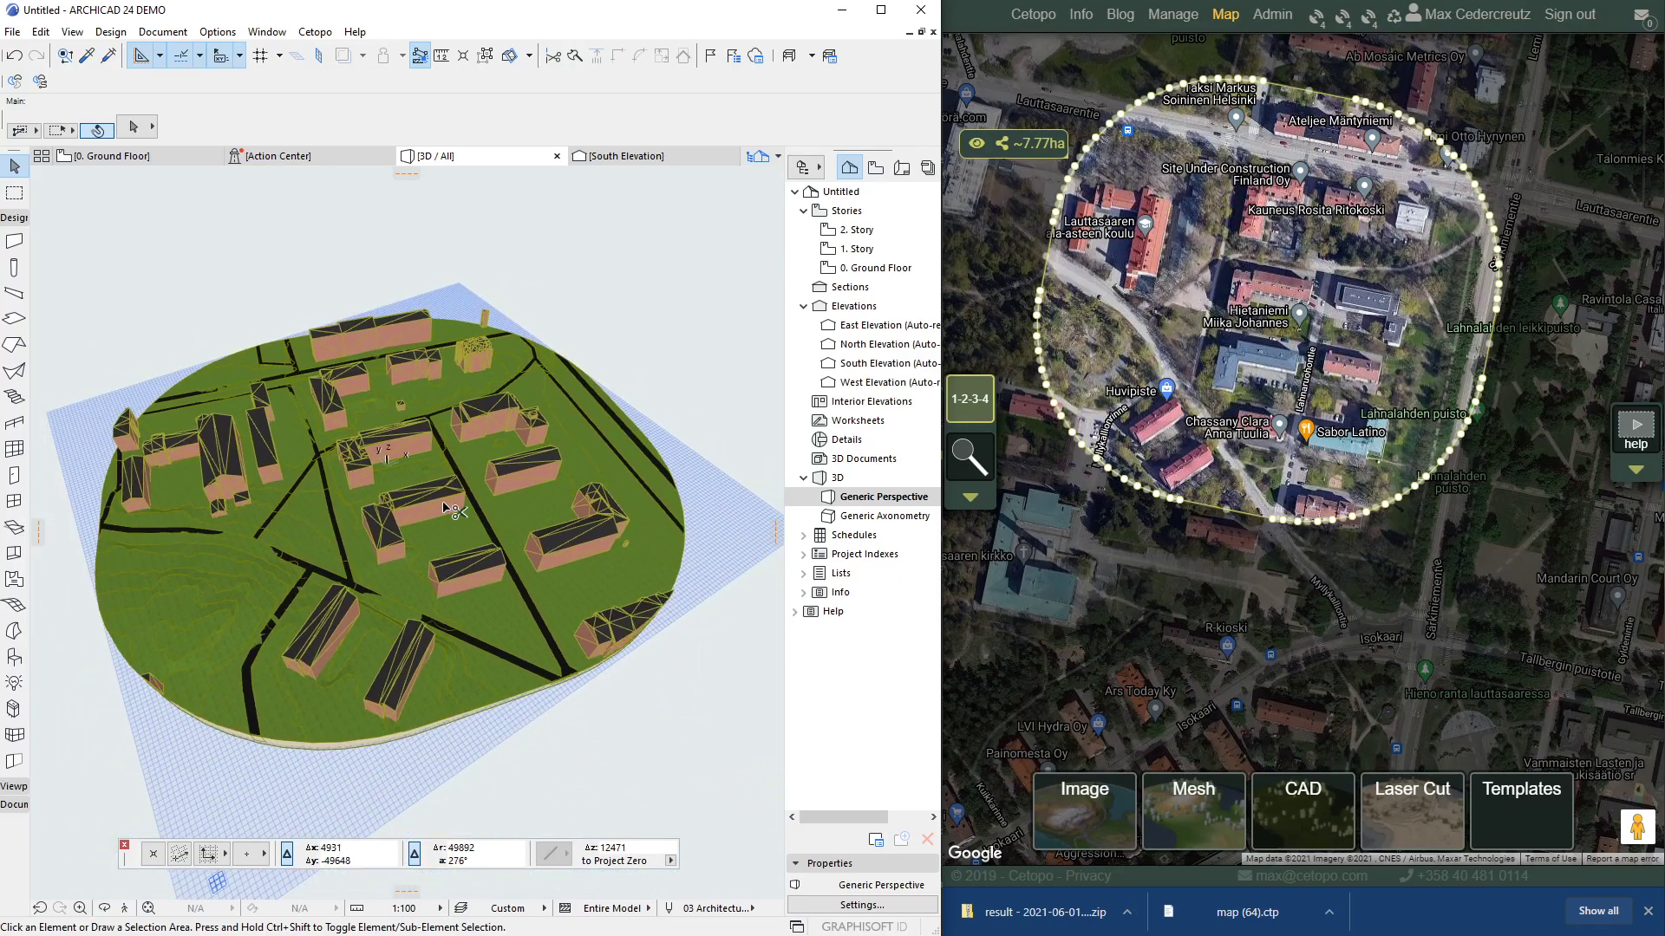
- Return to the ground floor plan and undo the import of the surrounding map data
key("F2")
key("ctrl+z")
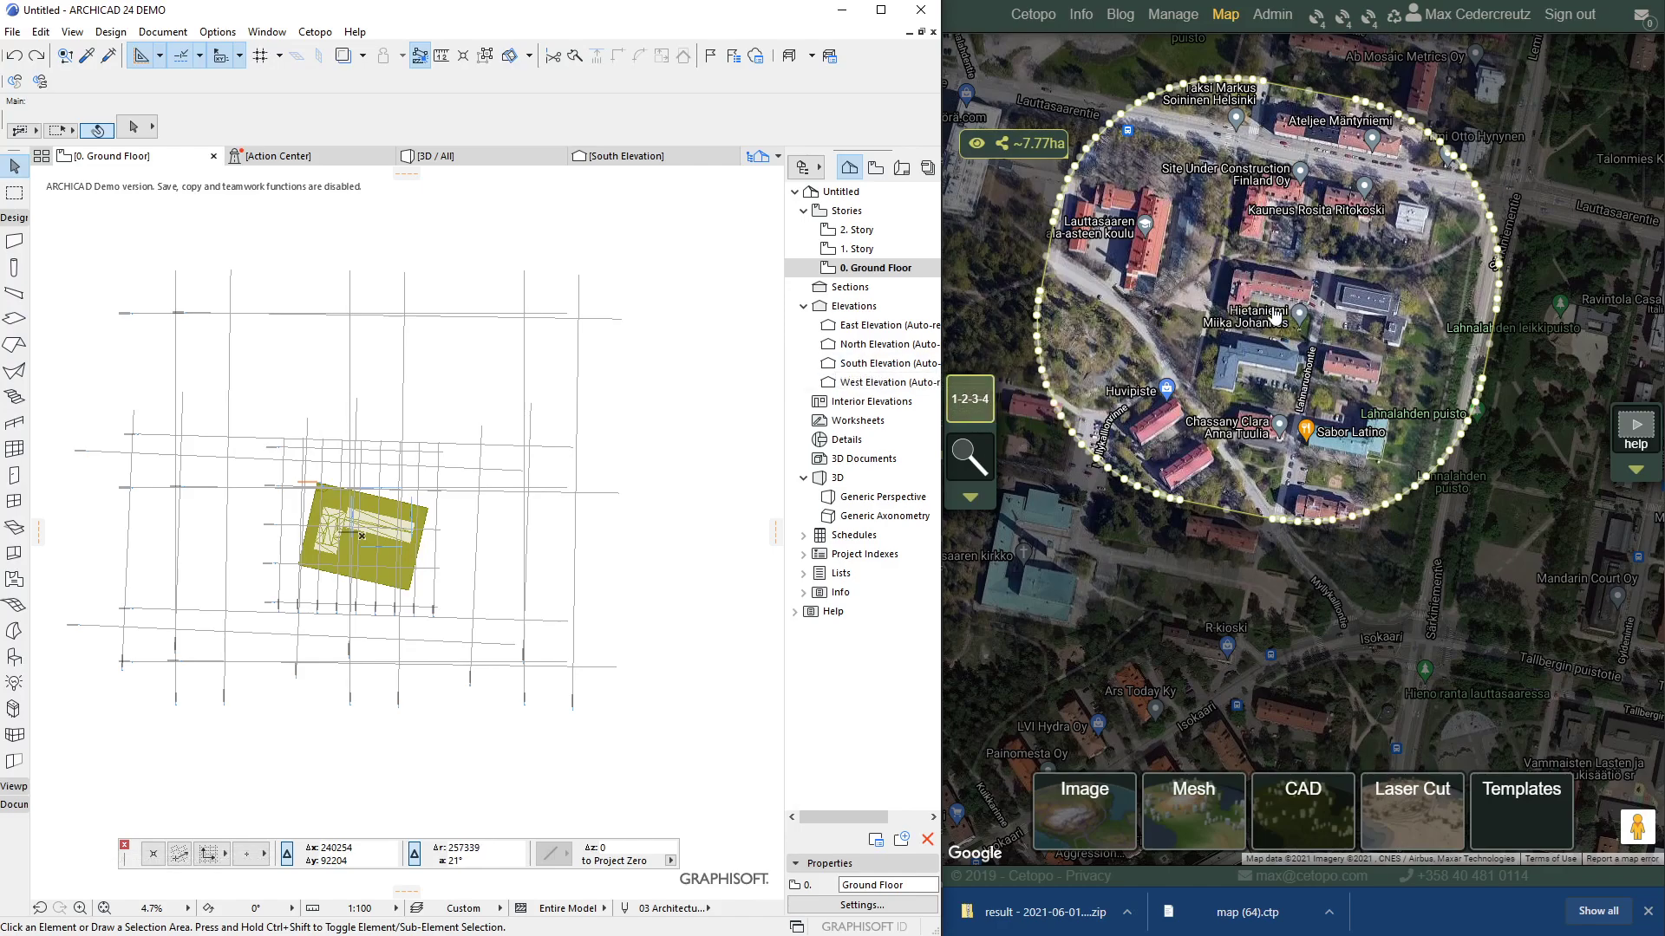
key("ctrl+z")
left_click_drag(1556, 223, 1553, 237)
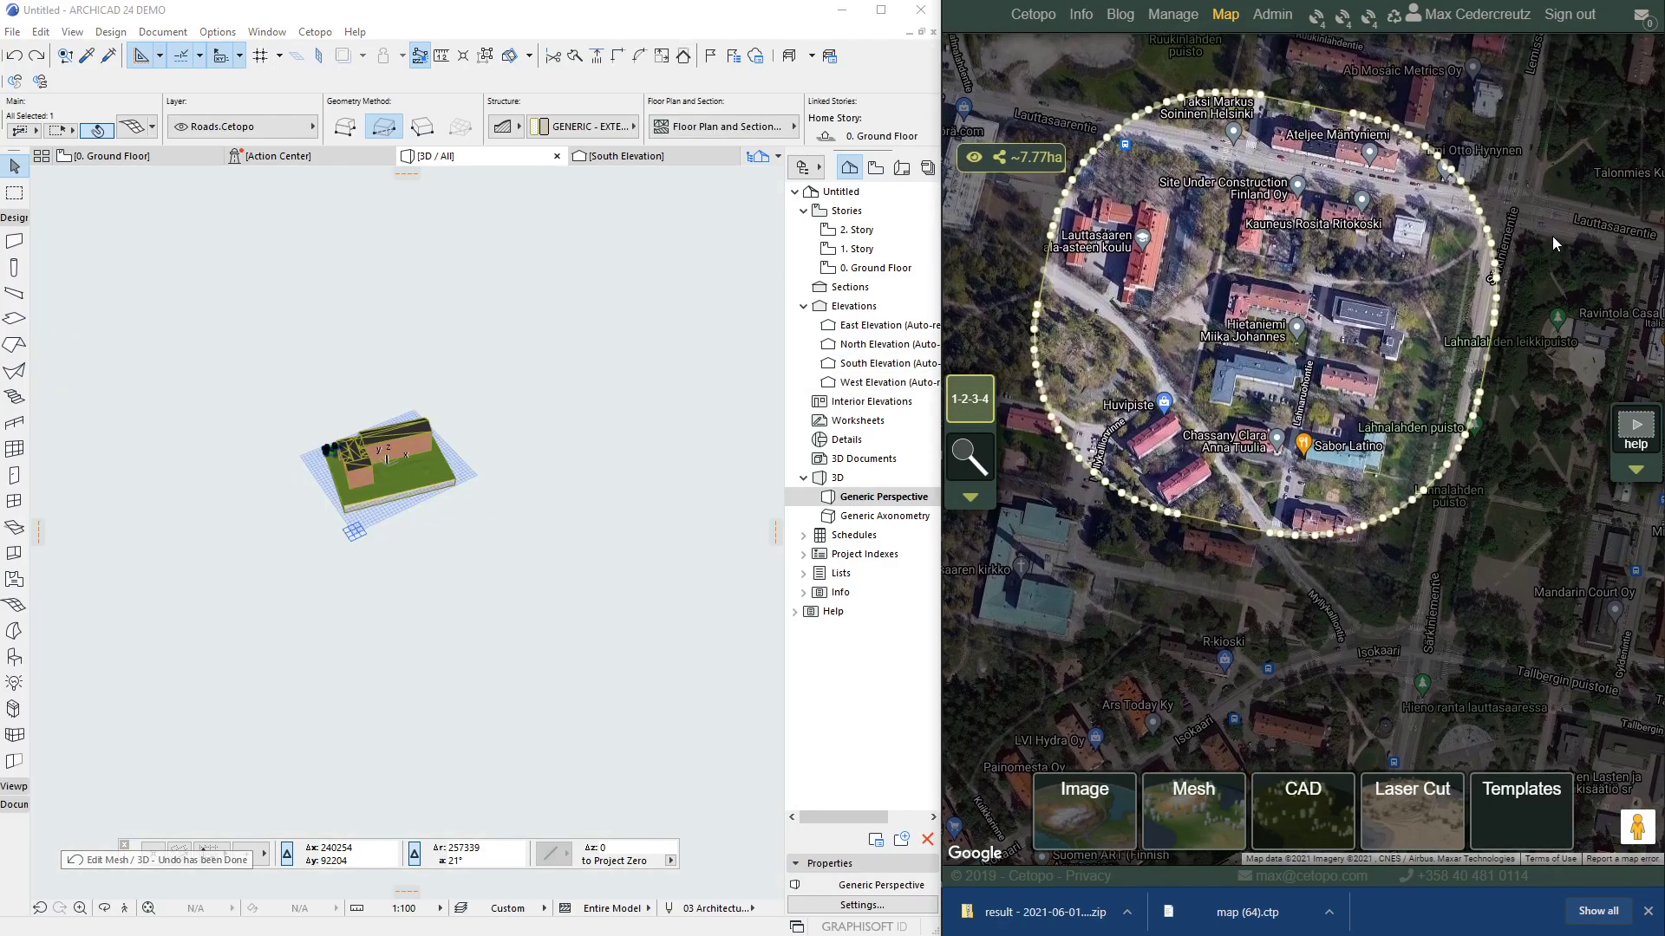
key("ctrl+z")
key("ctrl+z")
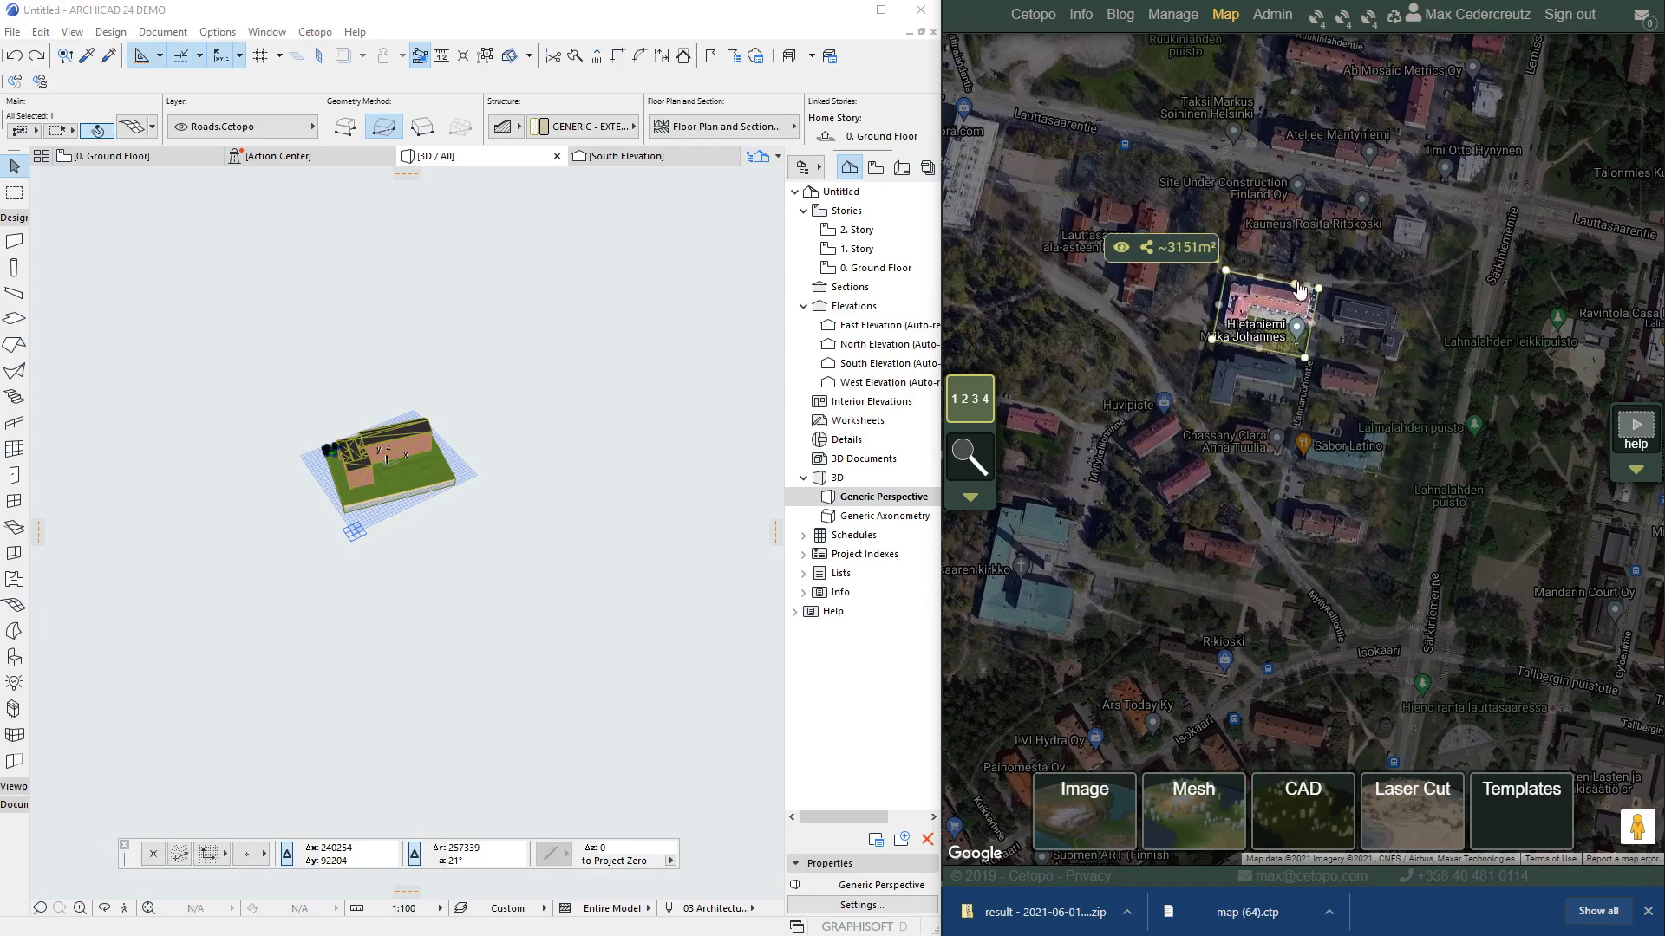
left_click(974, 407)
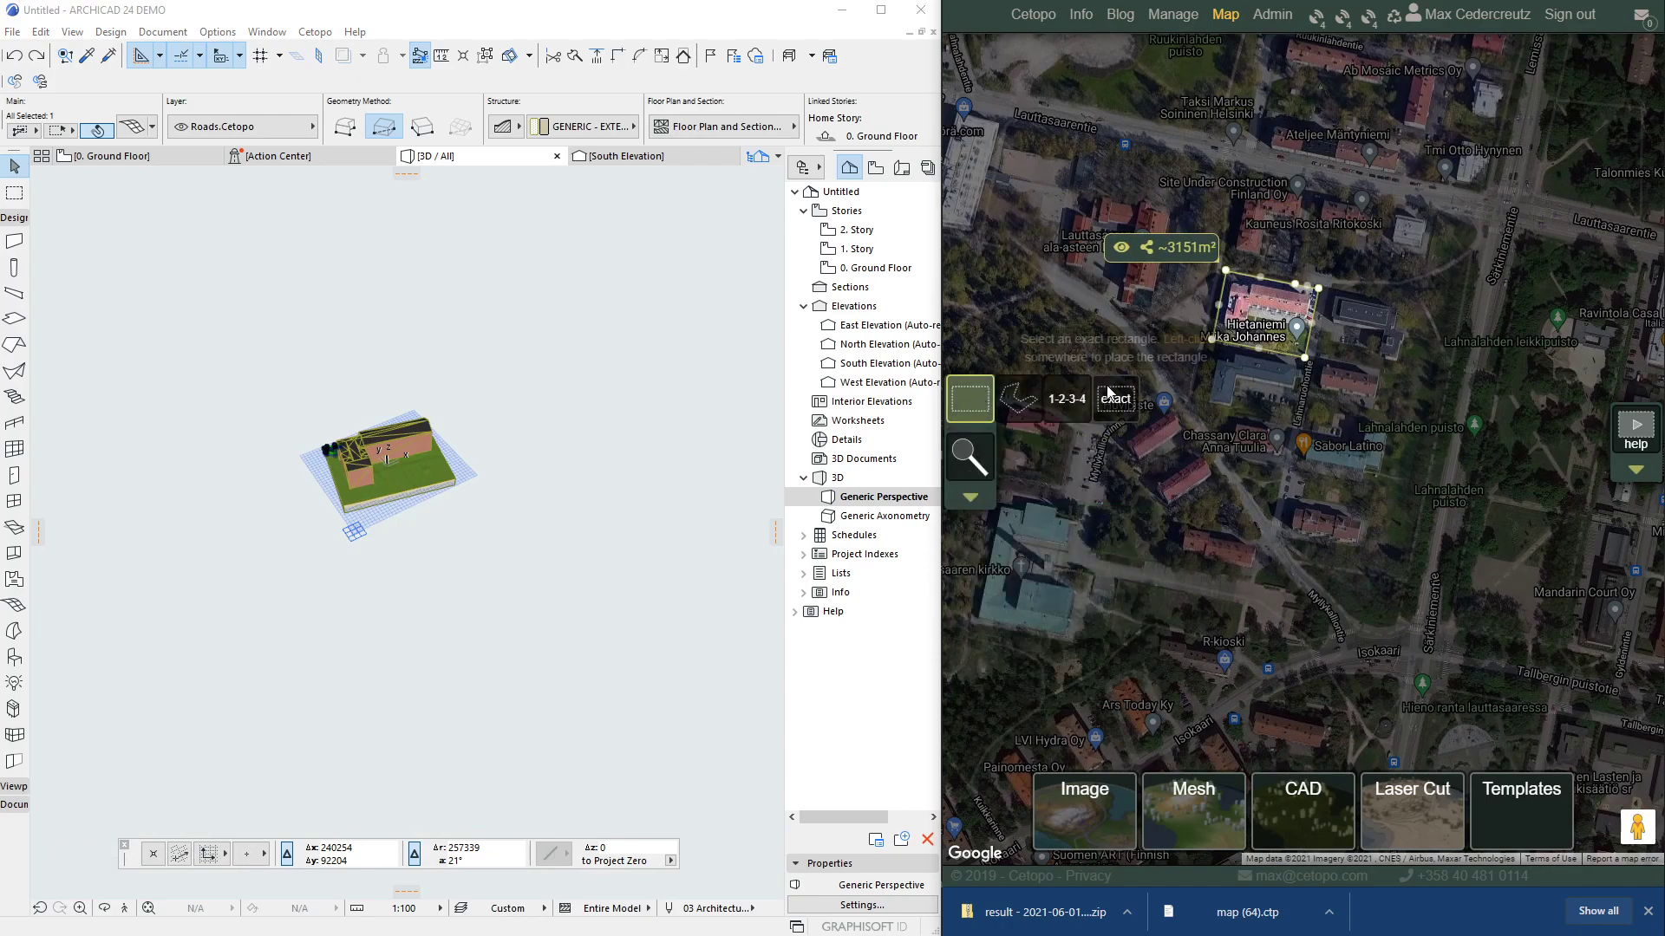
key("ctrl+y")
key("ctrl+y")
- Cut the central property out of the large map selection with the 1-2-3-4 property selection tool
mouse_move(991, 402)
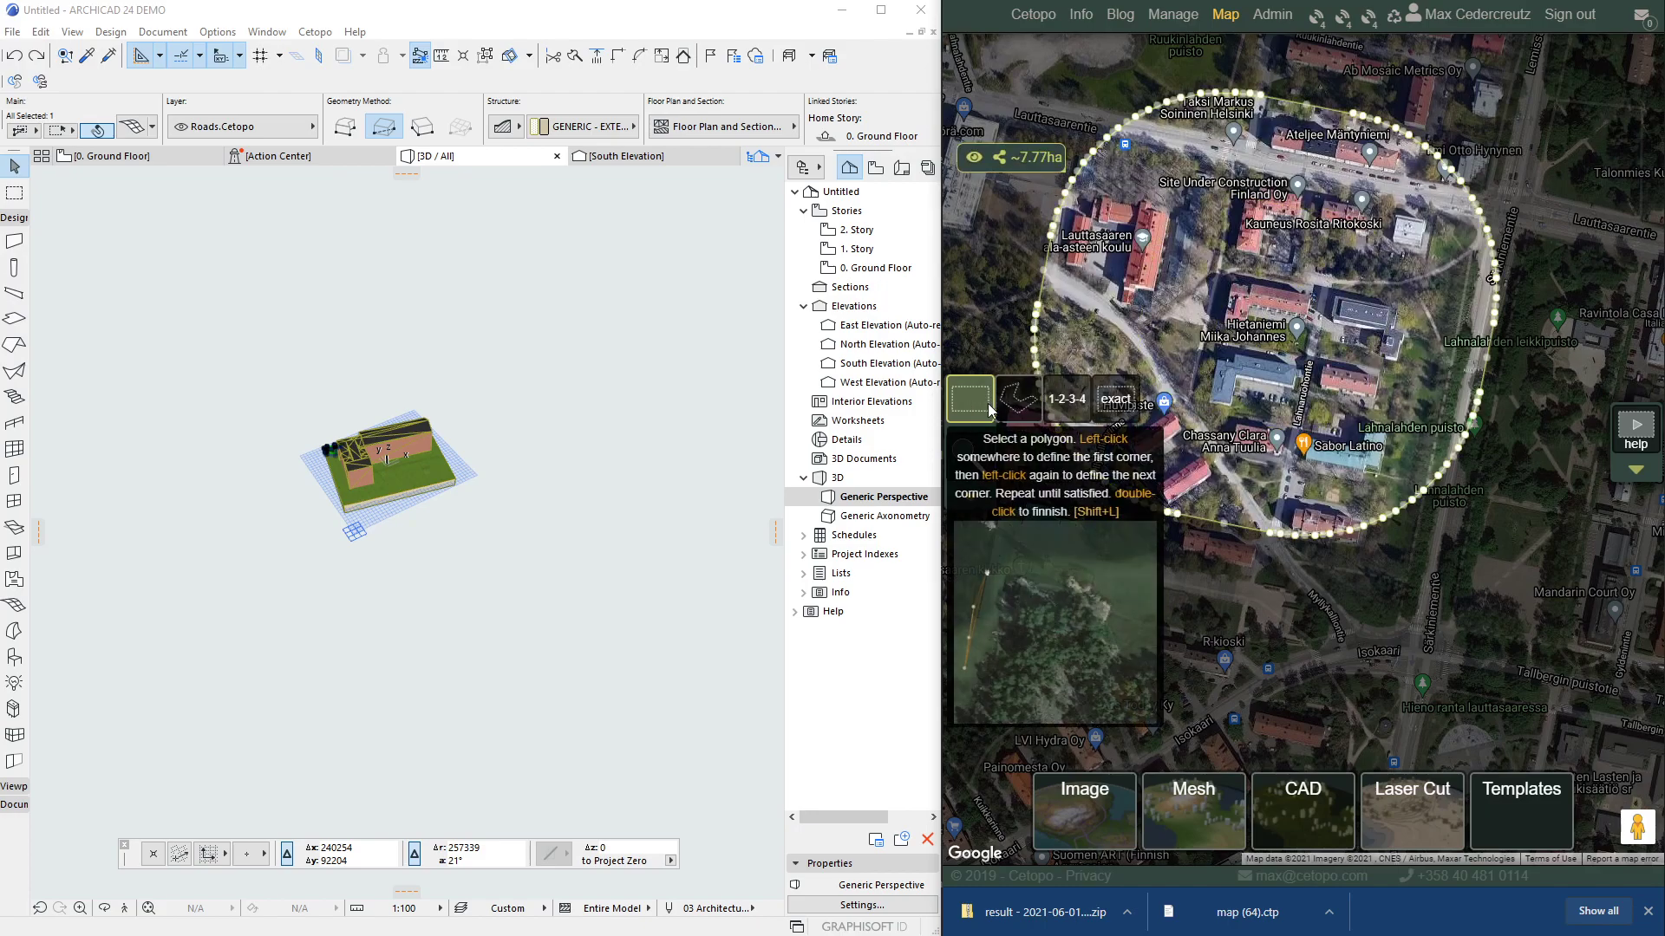
left_click(1057, 405)
left_click(1250, 293)
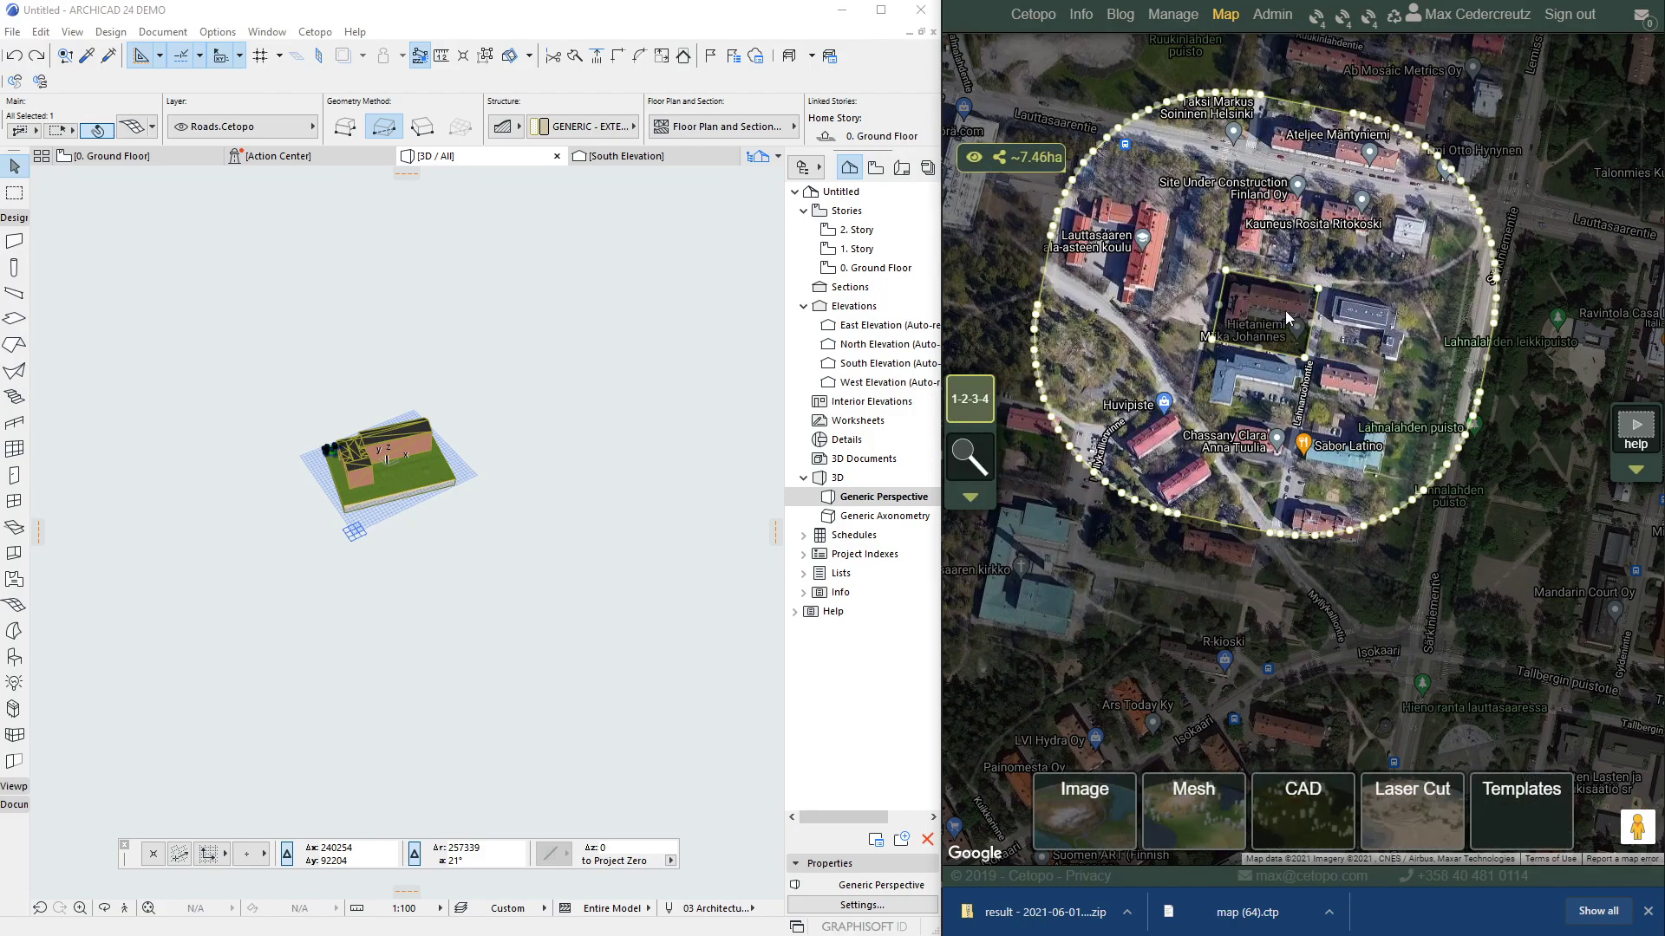
- Open the ArchiCAD Detail CAD template settings and set the terrain land style to Contours with a 2 m delta
left_click(1307, 795)
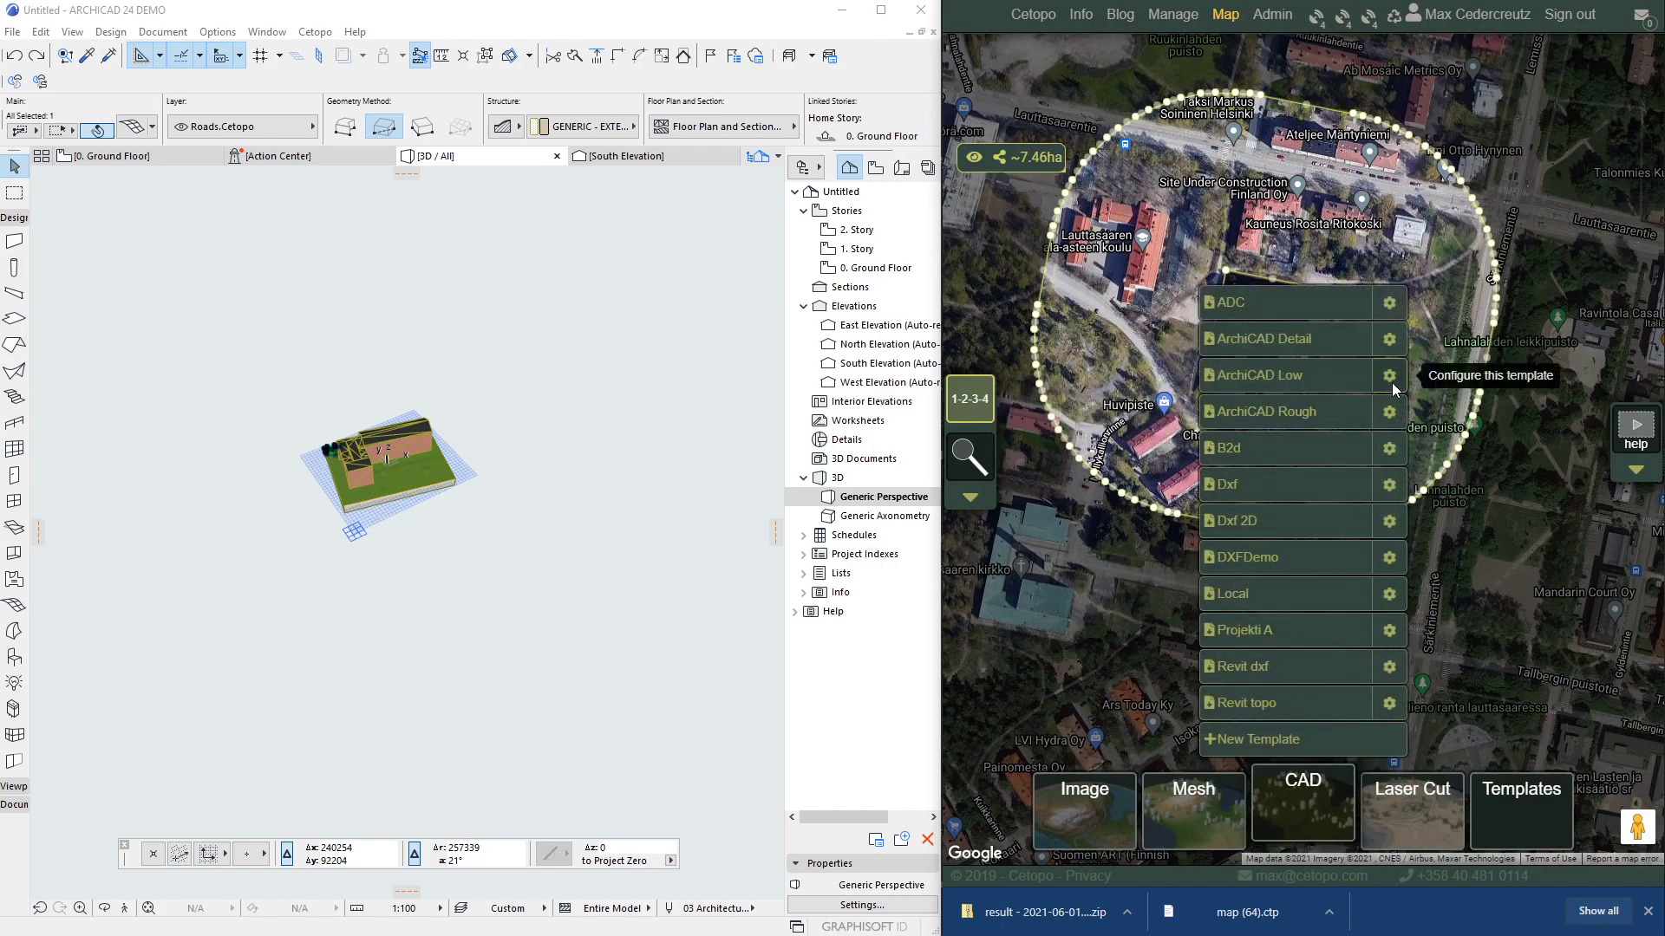
left_click(1390, 341)
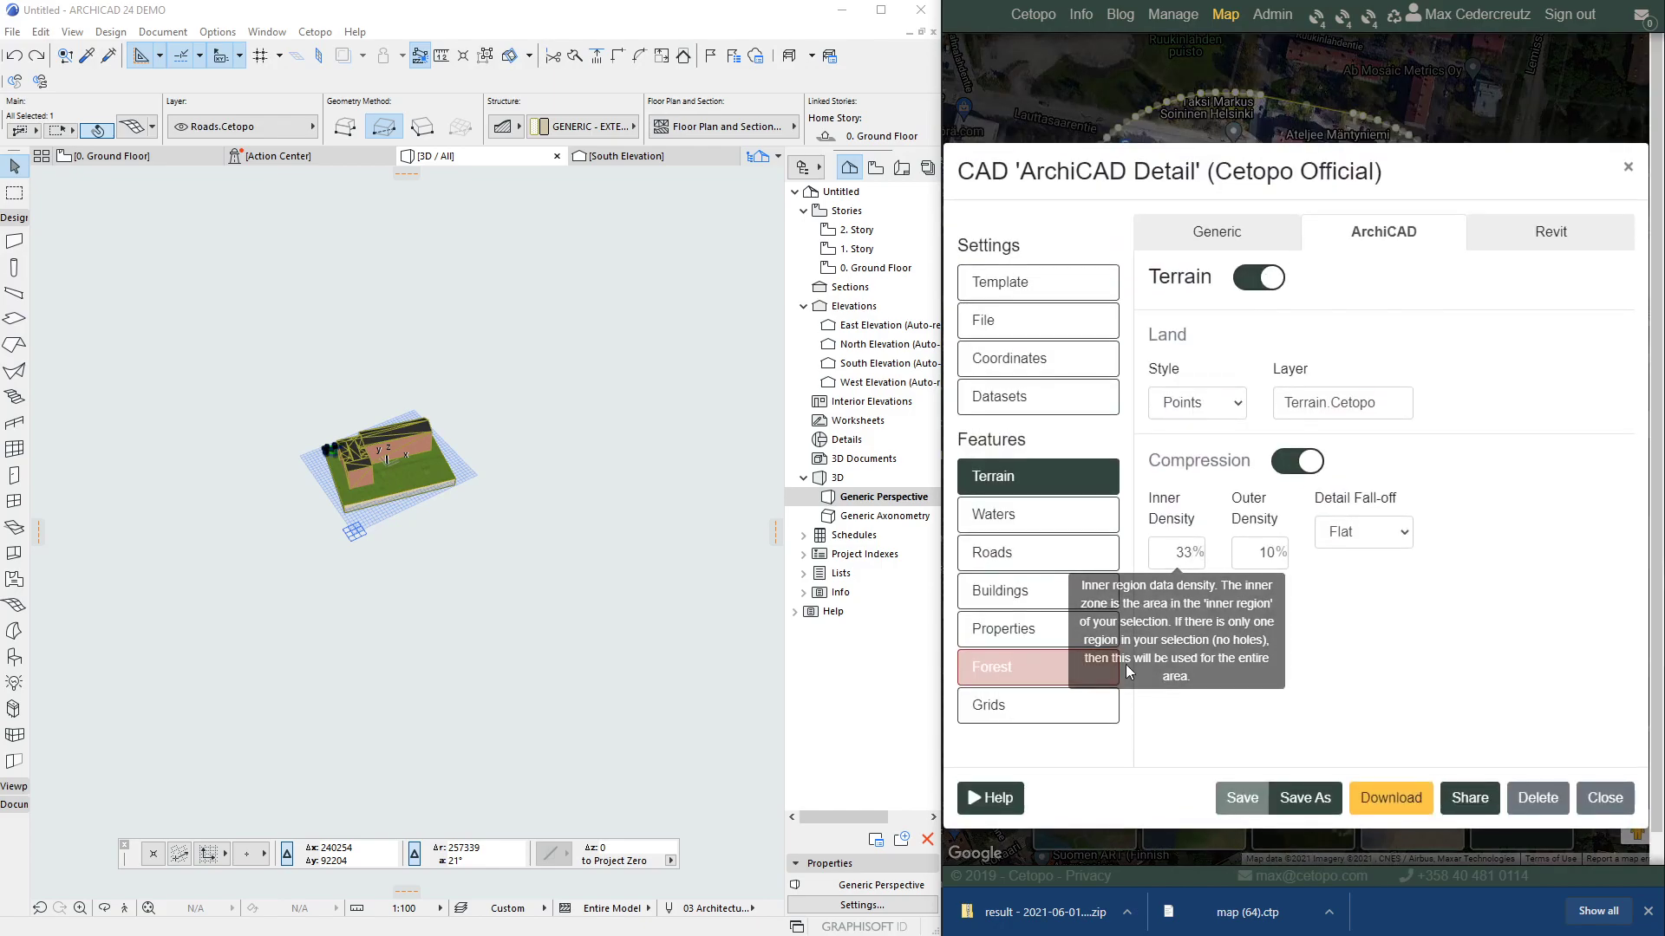
left_click(1197, 403)
left_click(1187, 442)
double_click(1195, 528)
type("2")
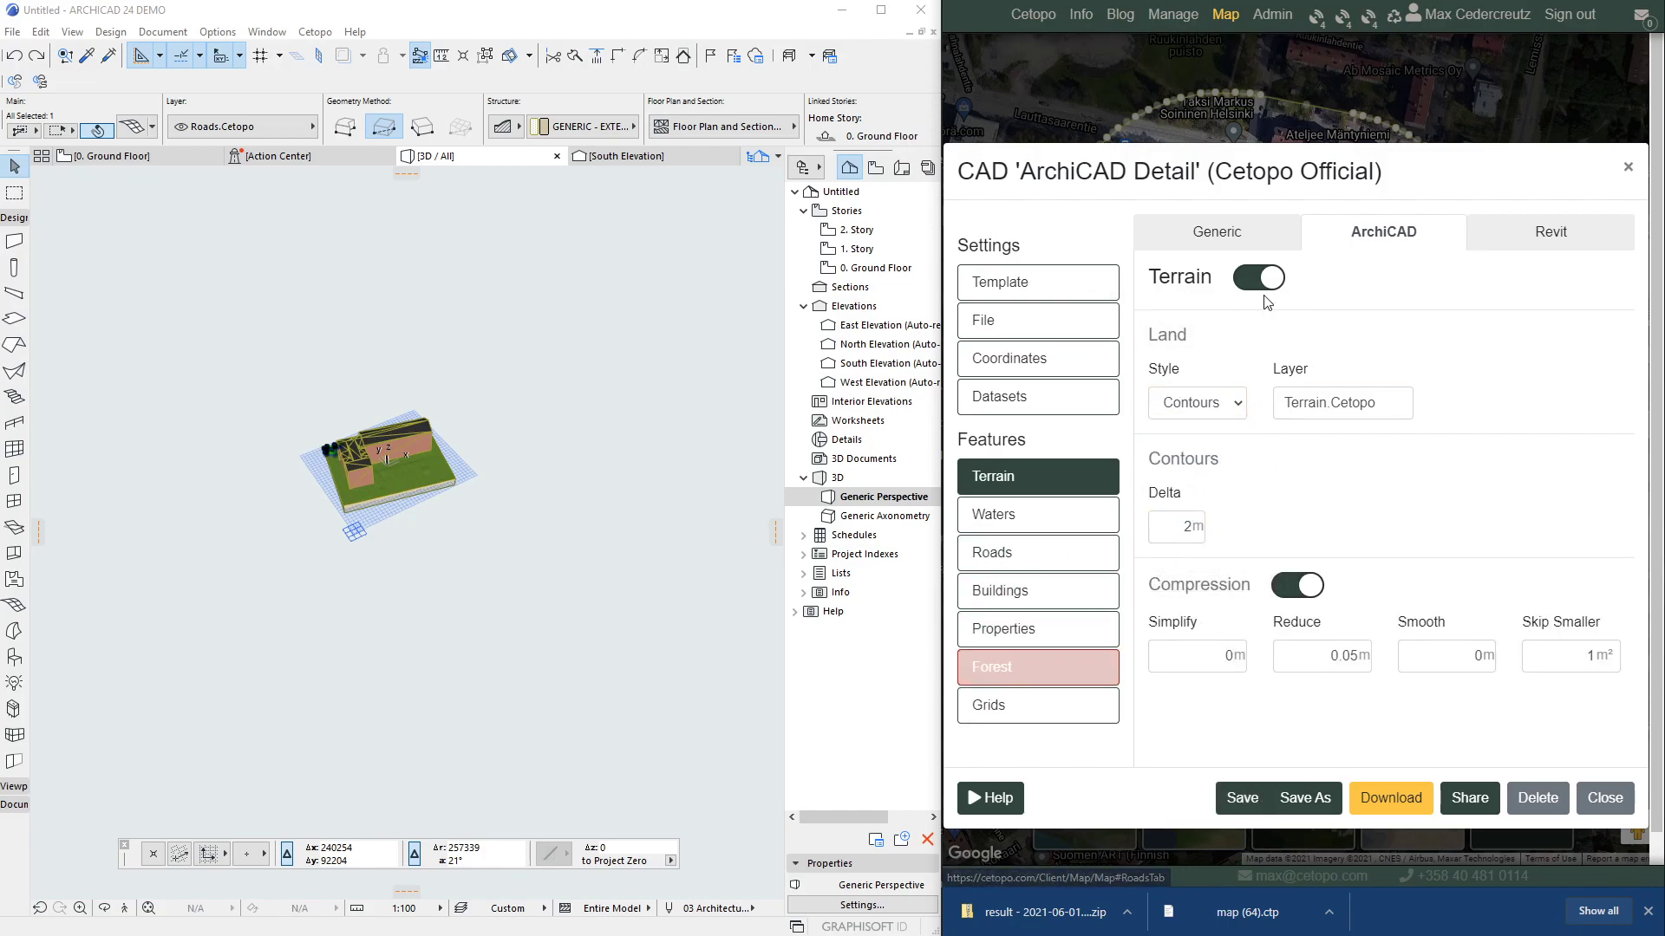
- Turn off the ArchiCAD coordinate grids and download the map data for the selection with the property hole
left_click(1092, 727)
left_click(1352, 277)
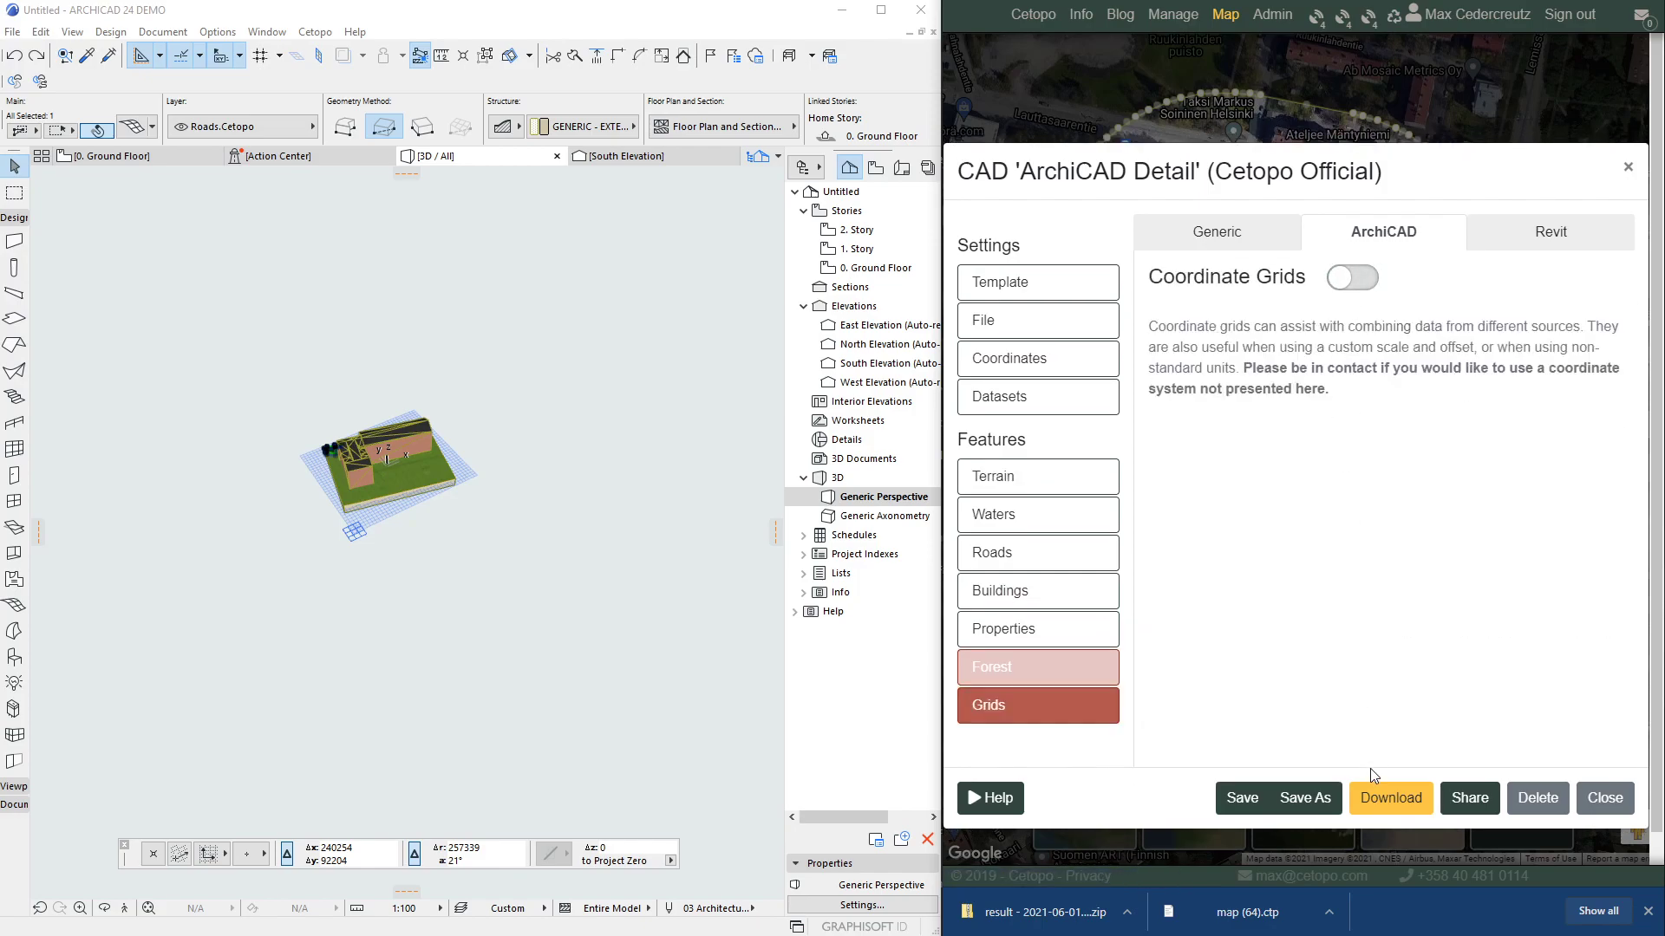
left_click(1397, 798)
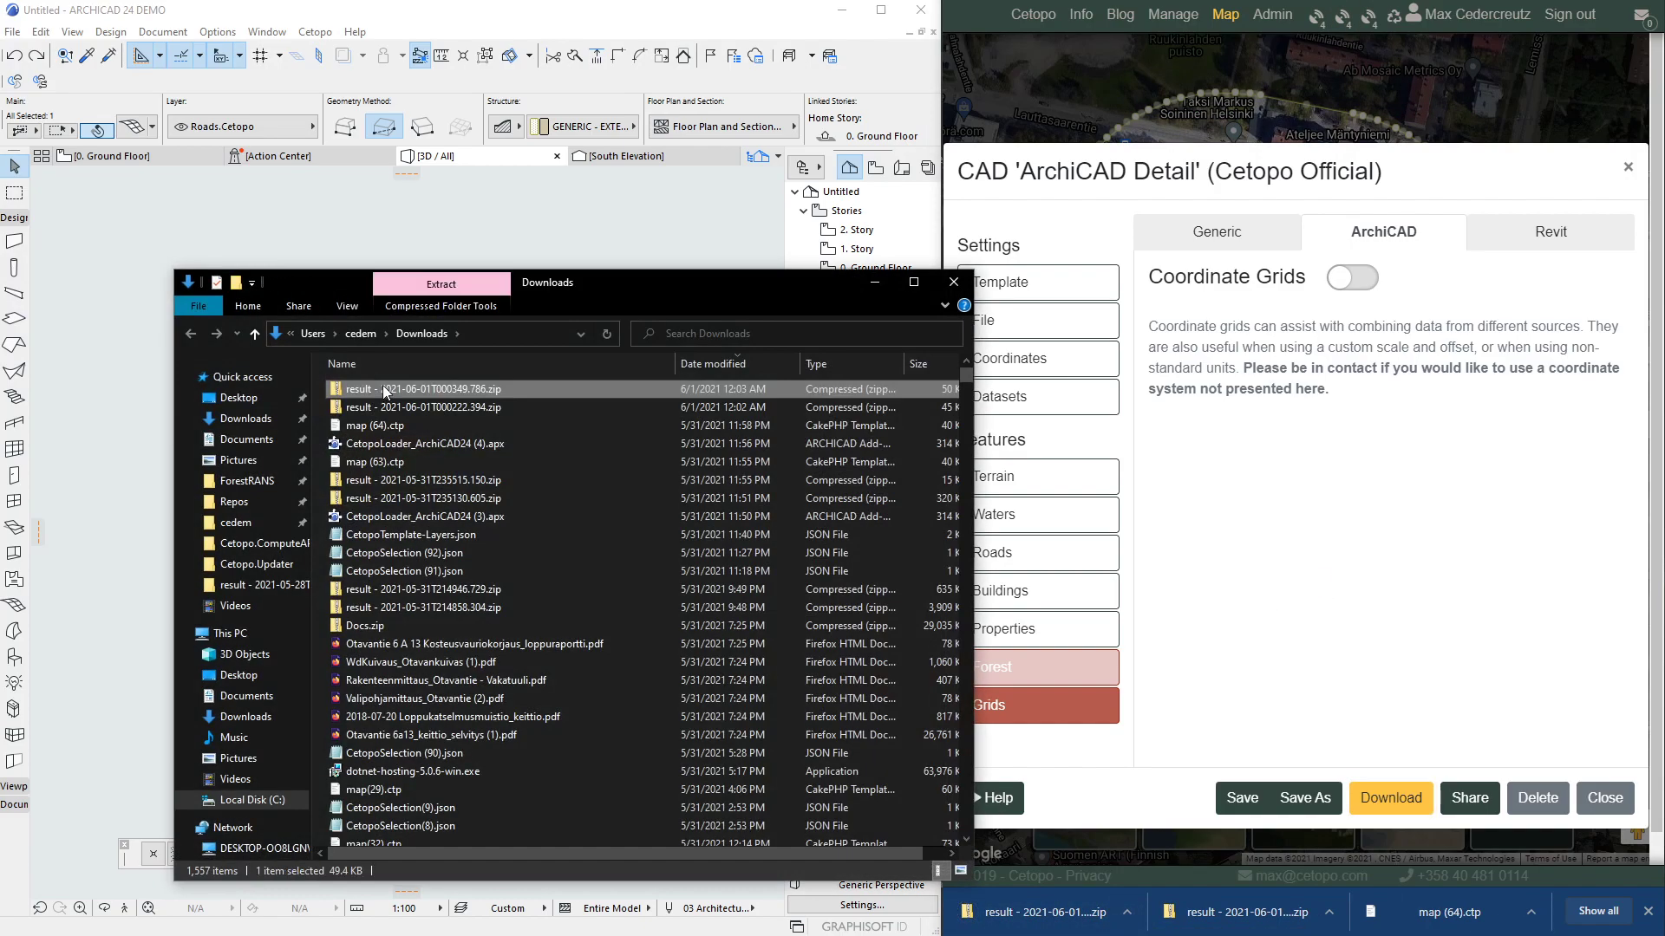
- Extract result - 2021-06-01T000349.786.zip in the Downloads folder and close the folder windows
right_click(383, 387)
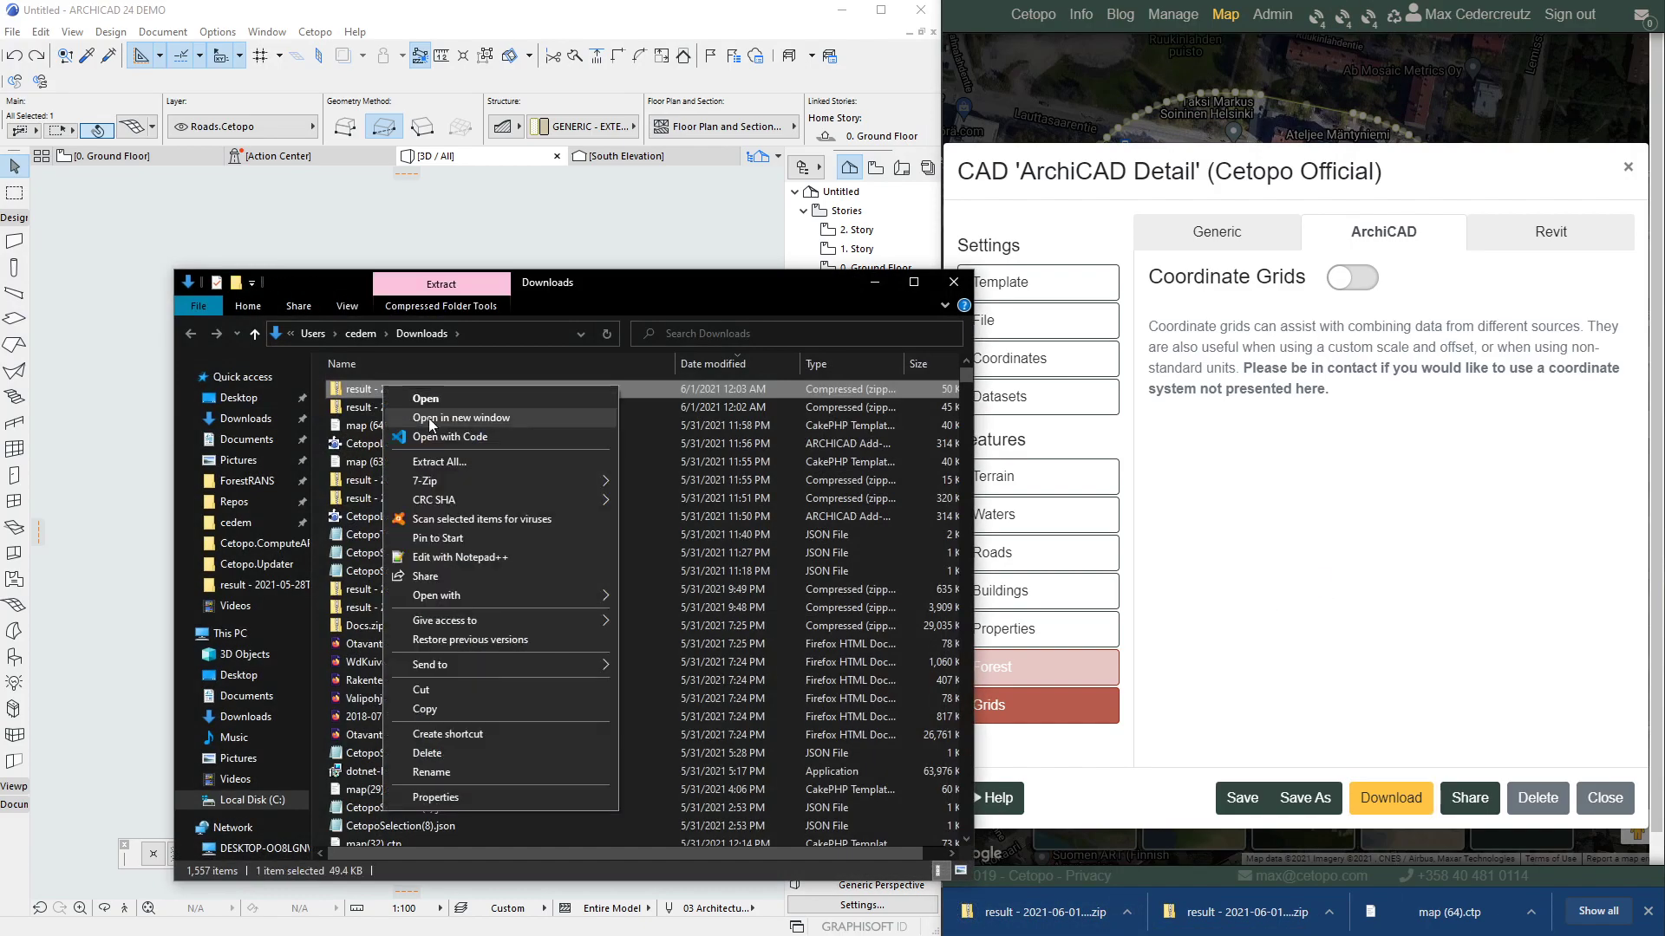
left_click(448, 461)
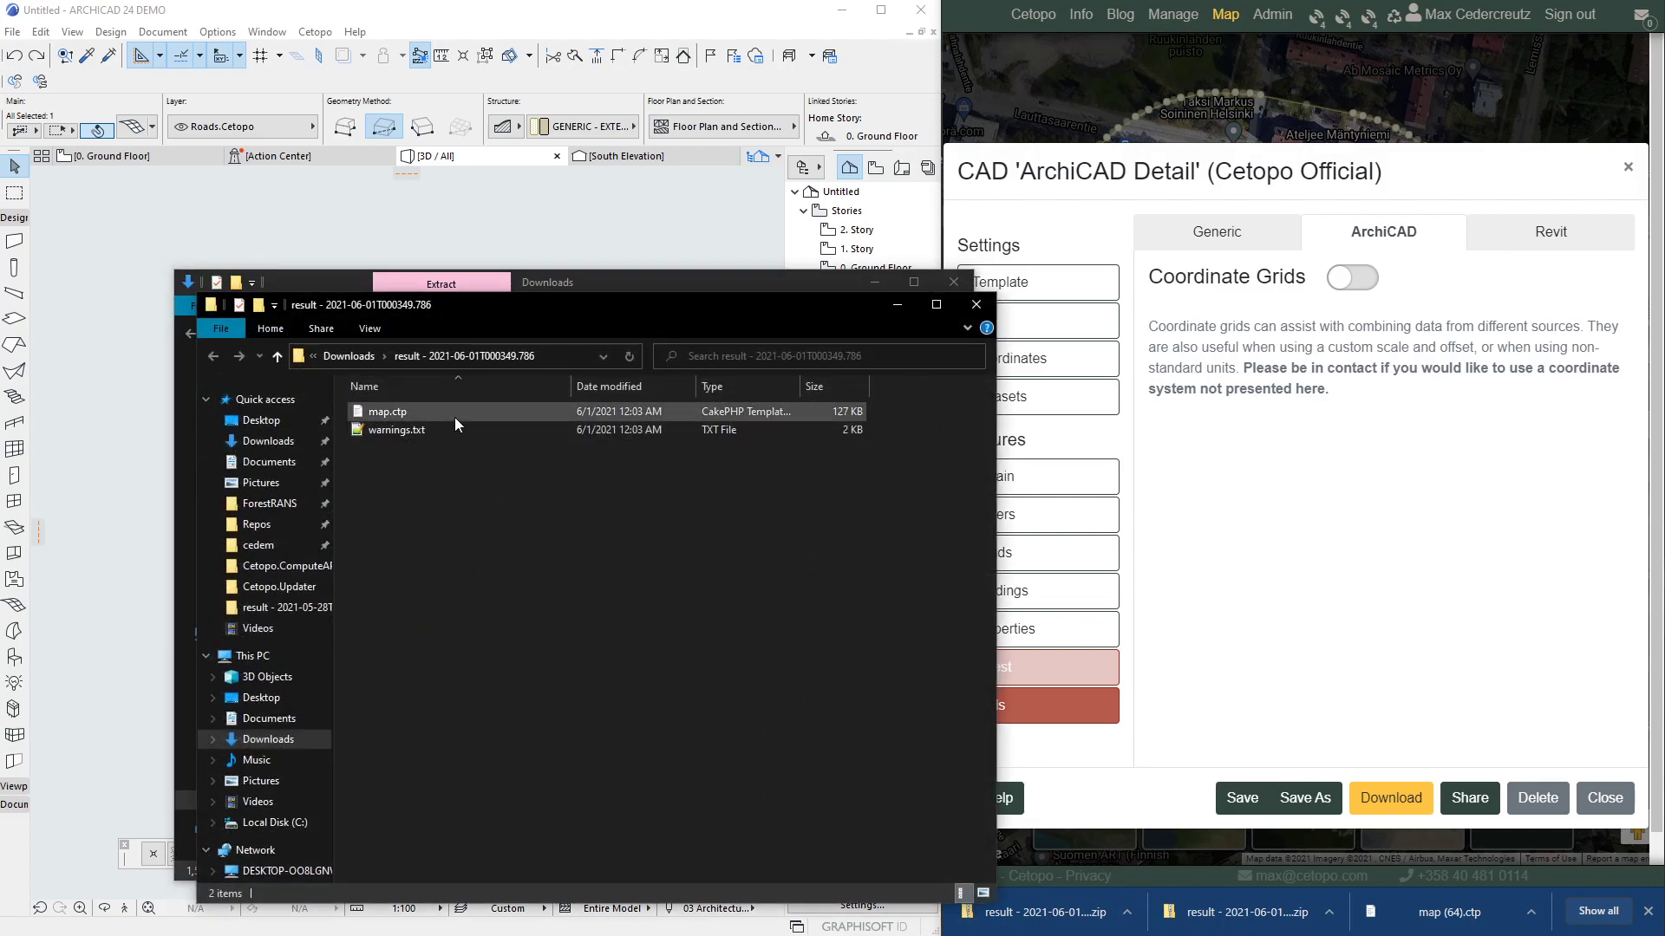
left_click(398, 69)
left_click(315, 32)
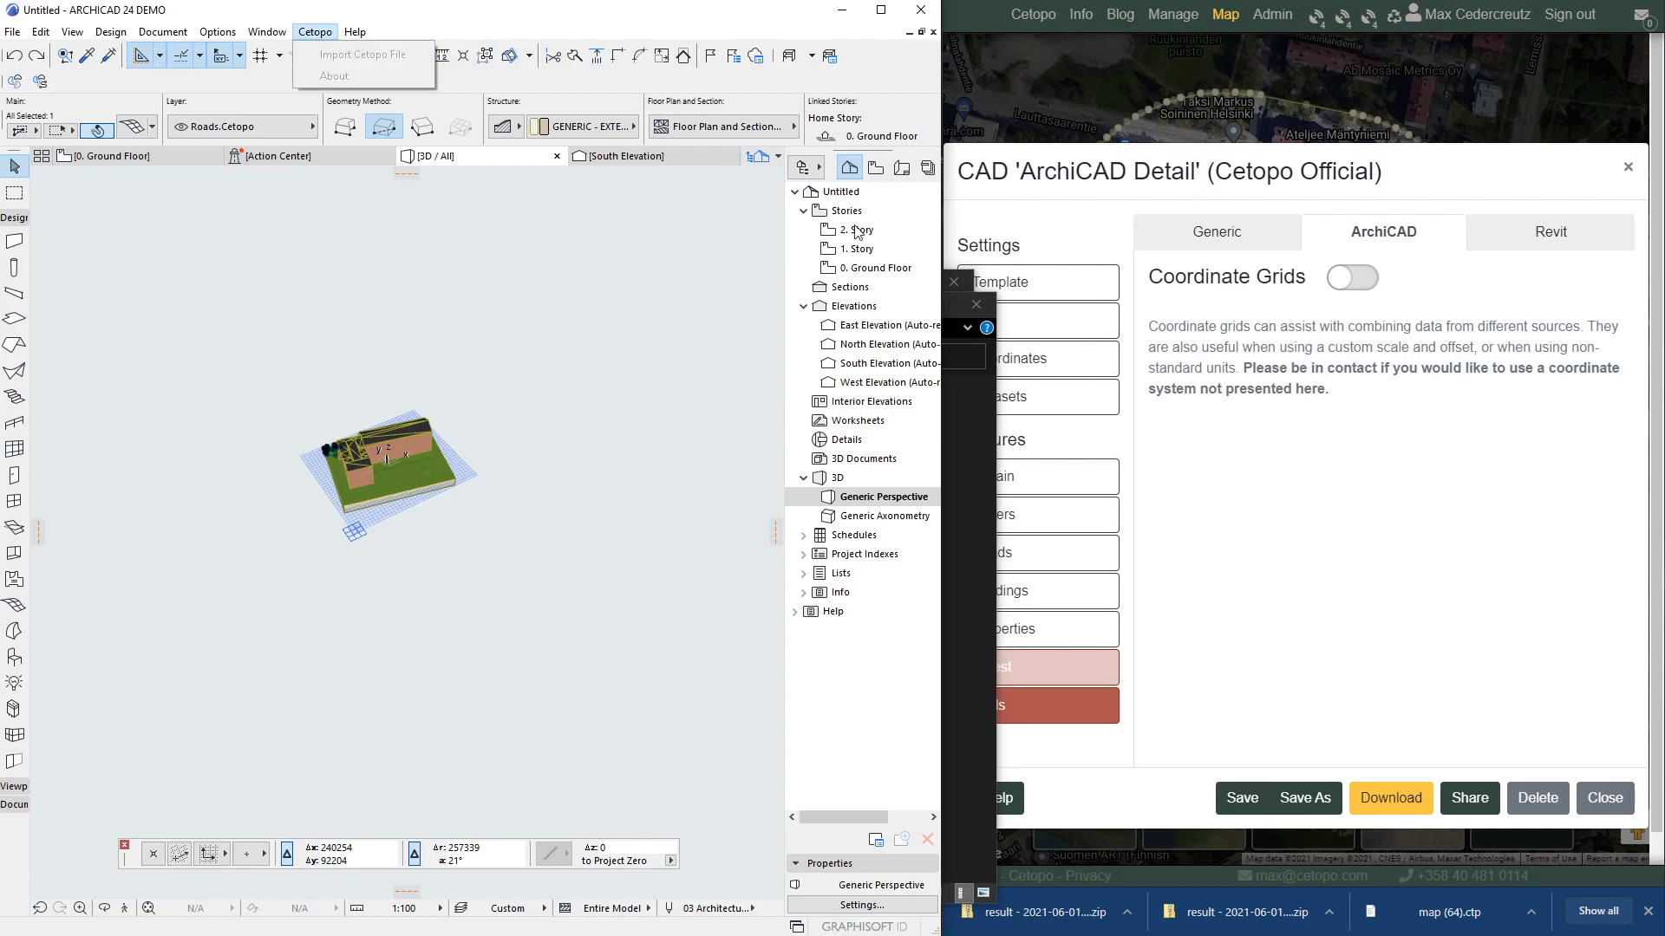
left_click(956, 284)
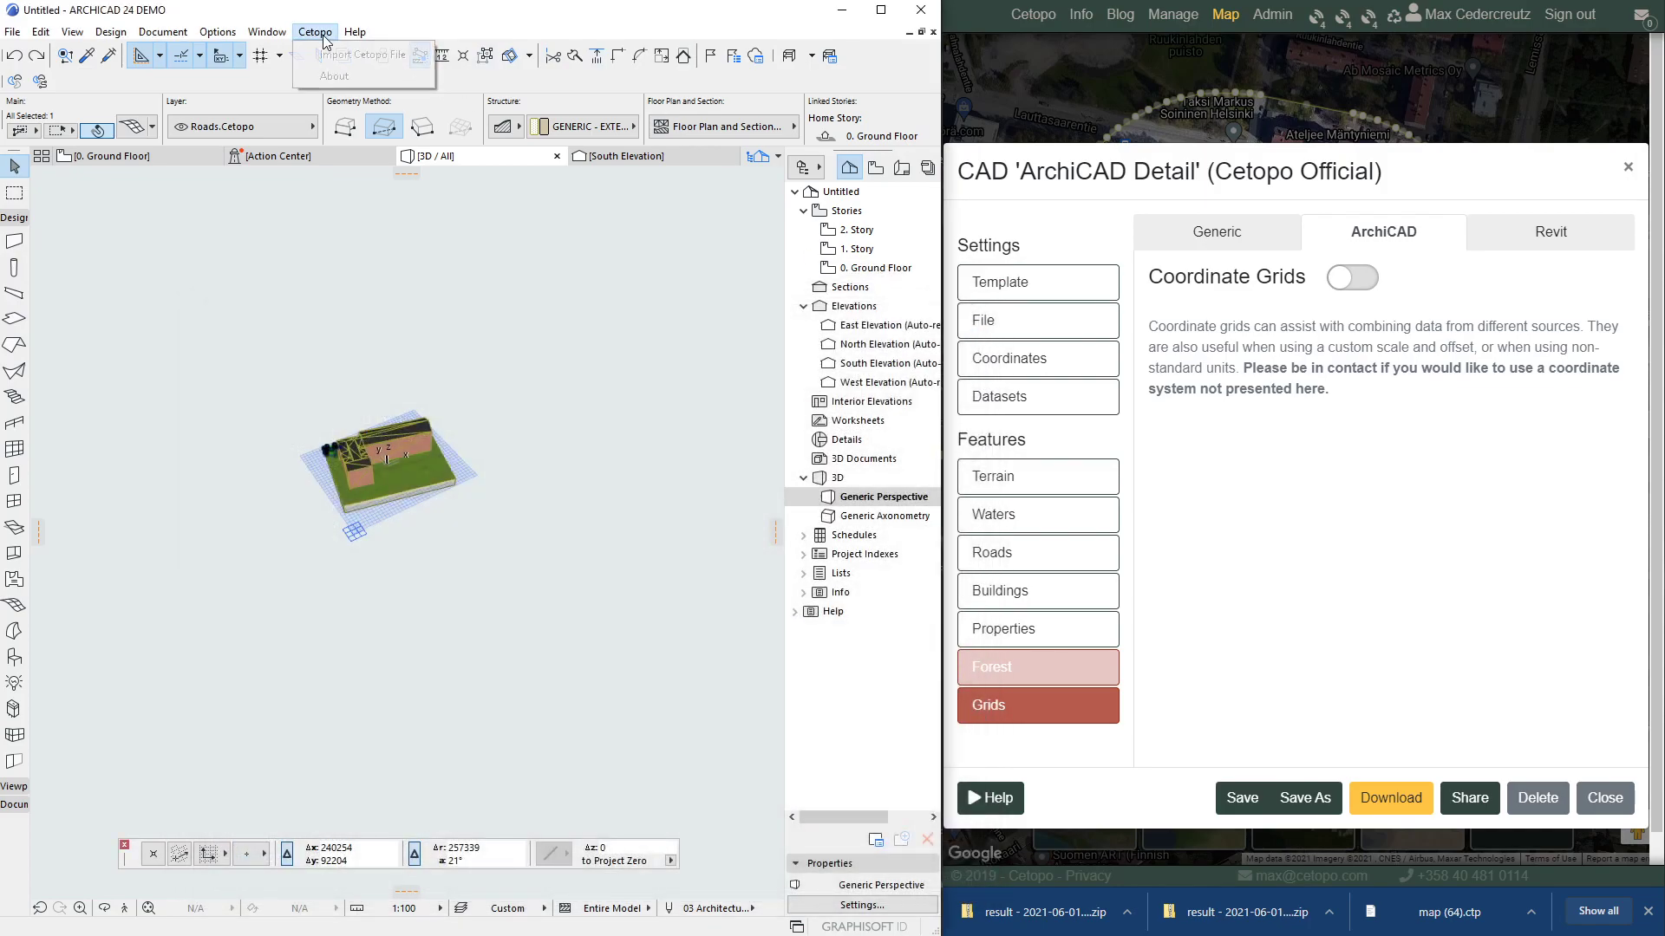
- Import map.ctp from the result - 2021-06-01T000349.786 folder into the ground floor plan, using the project's existing location information
left_click(108, 160)
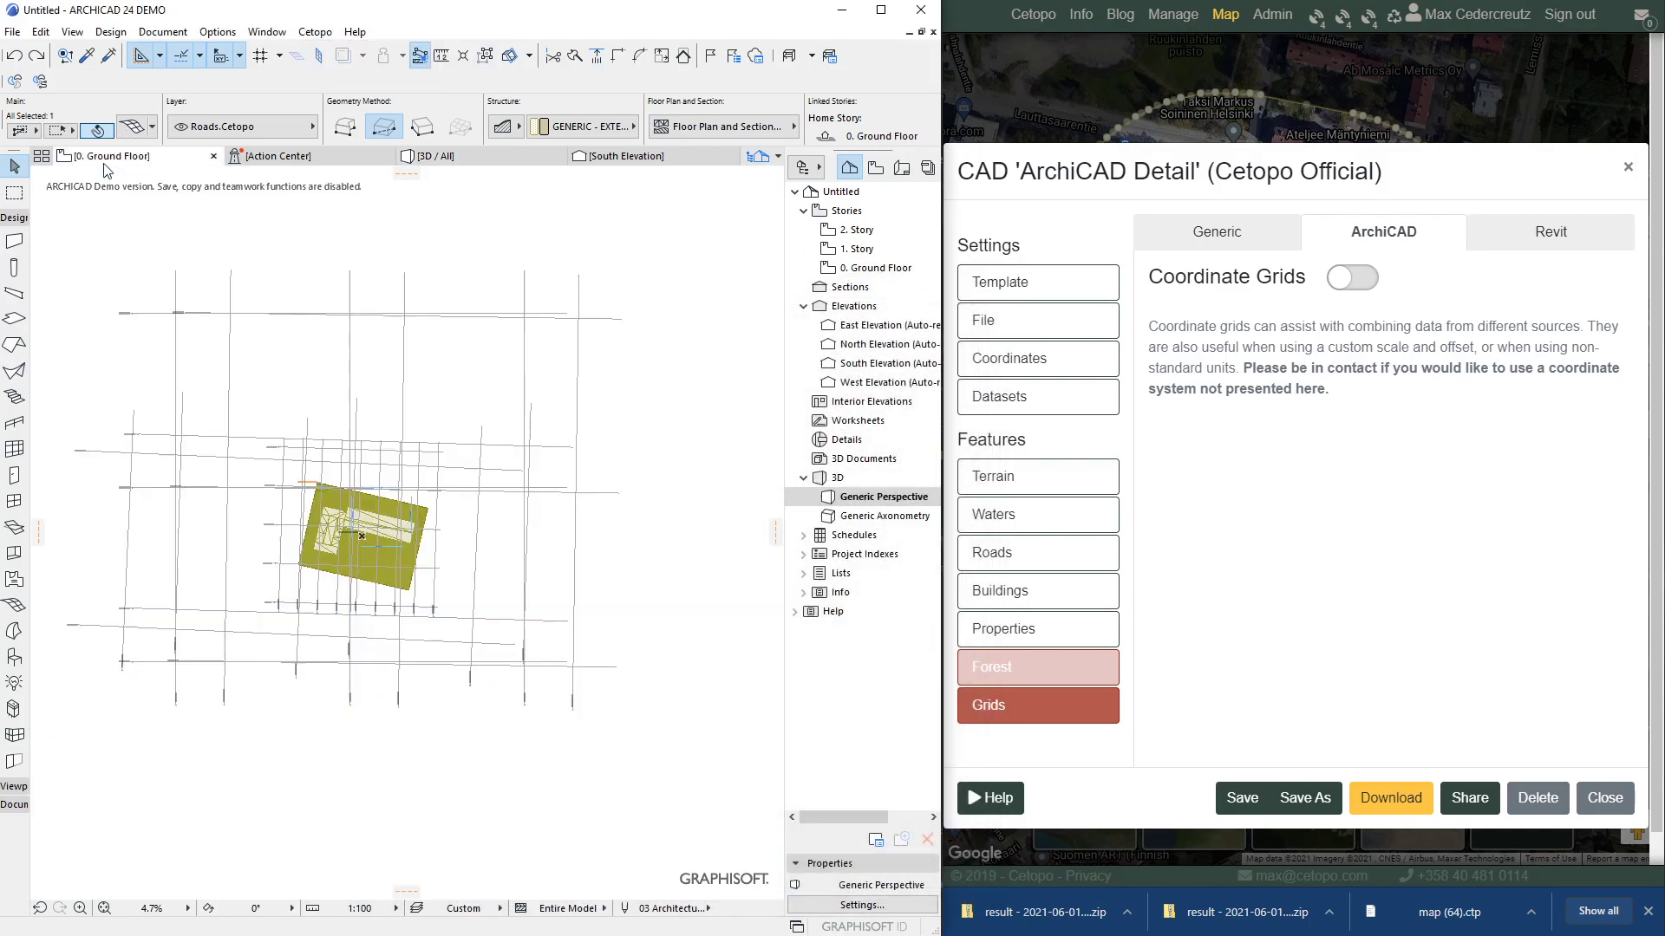
left_click(315, 32)
left_click(369, 52)
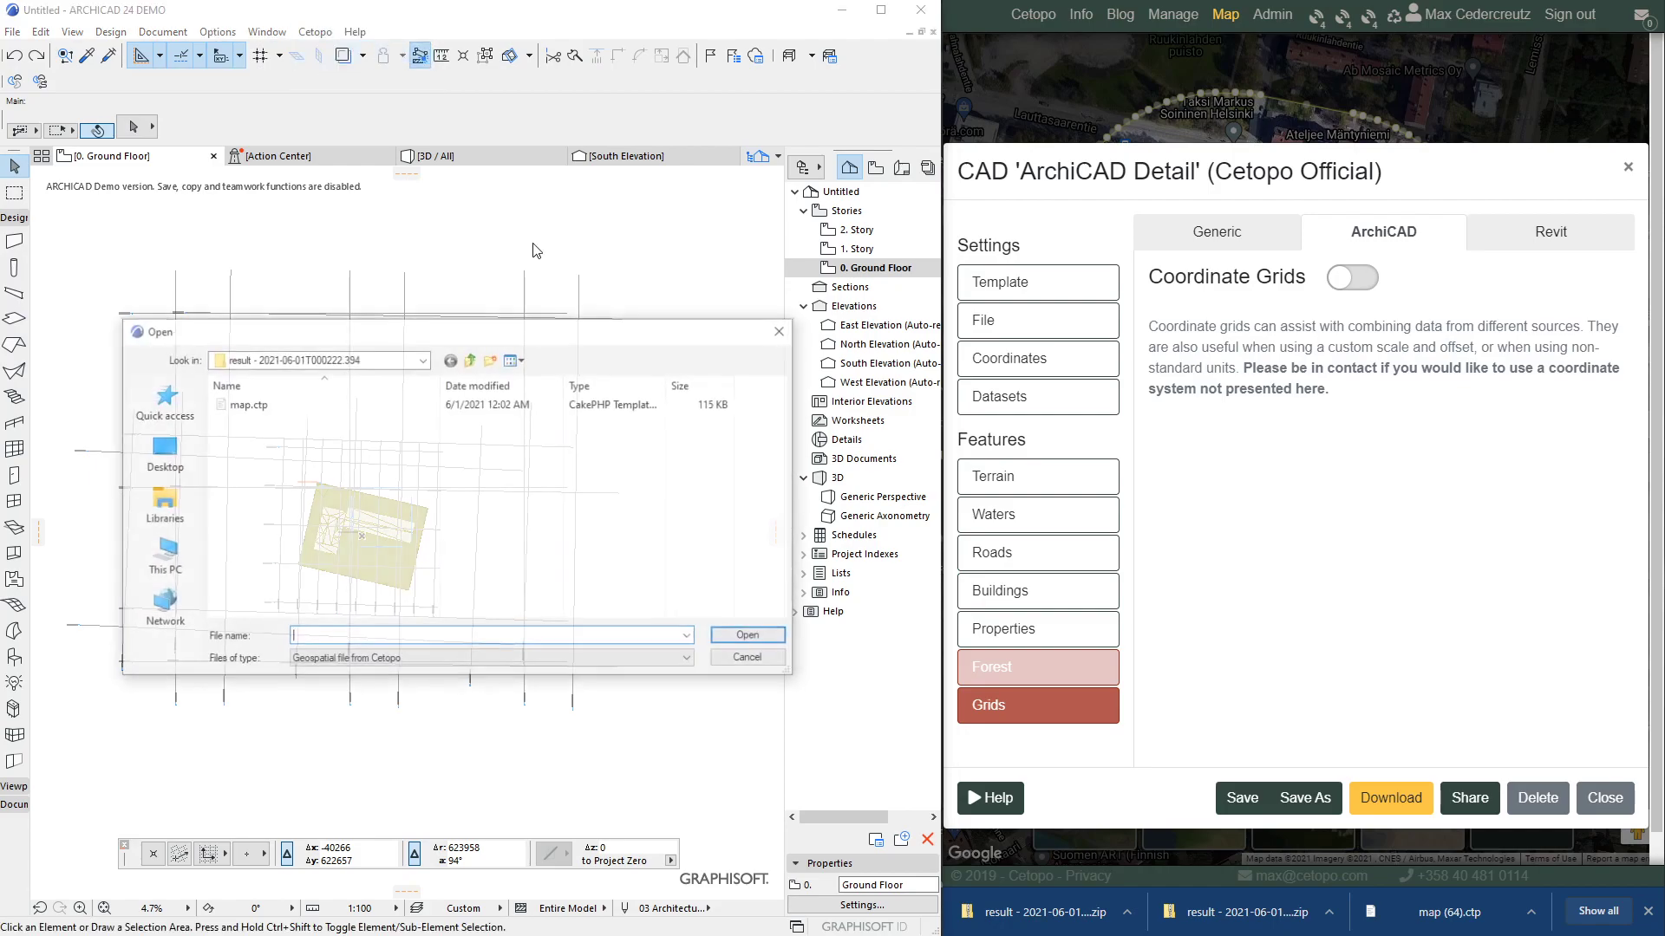
left_click(338, 359)
left_click(265, 460)
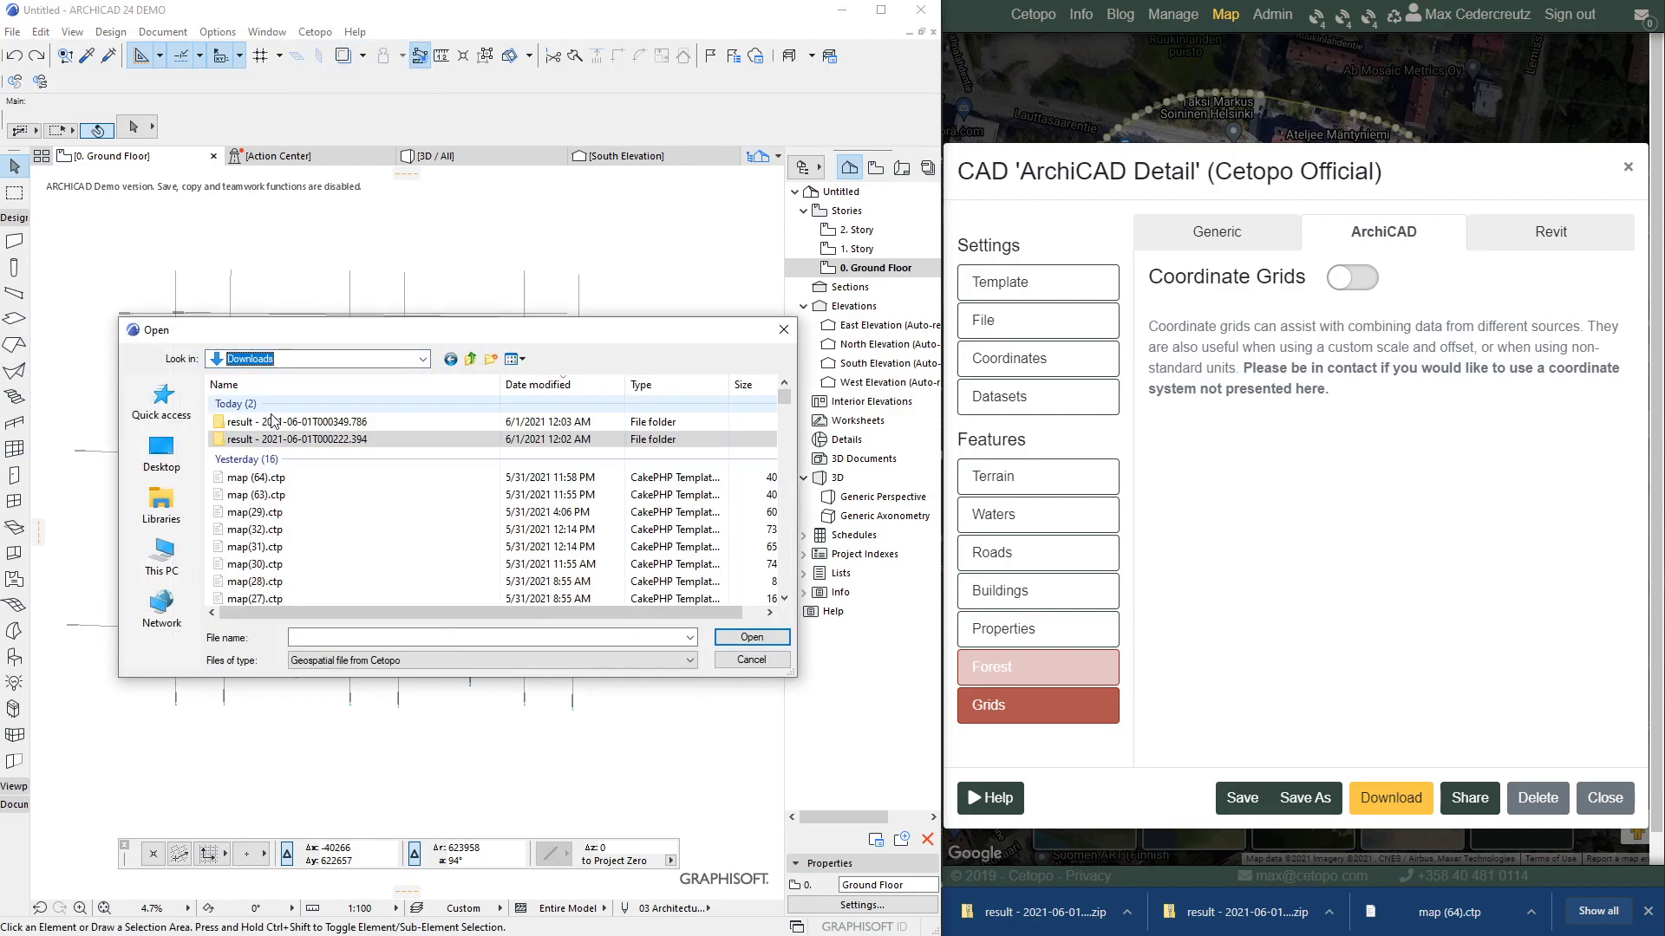
double_click(276, 424)
double_click(248, 403)
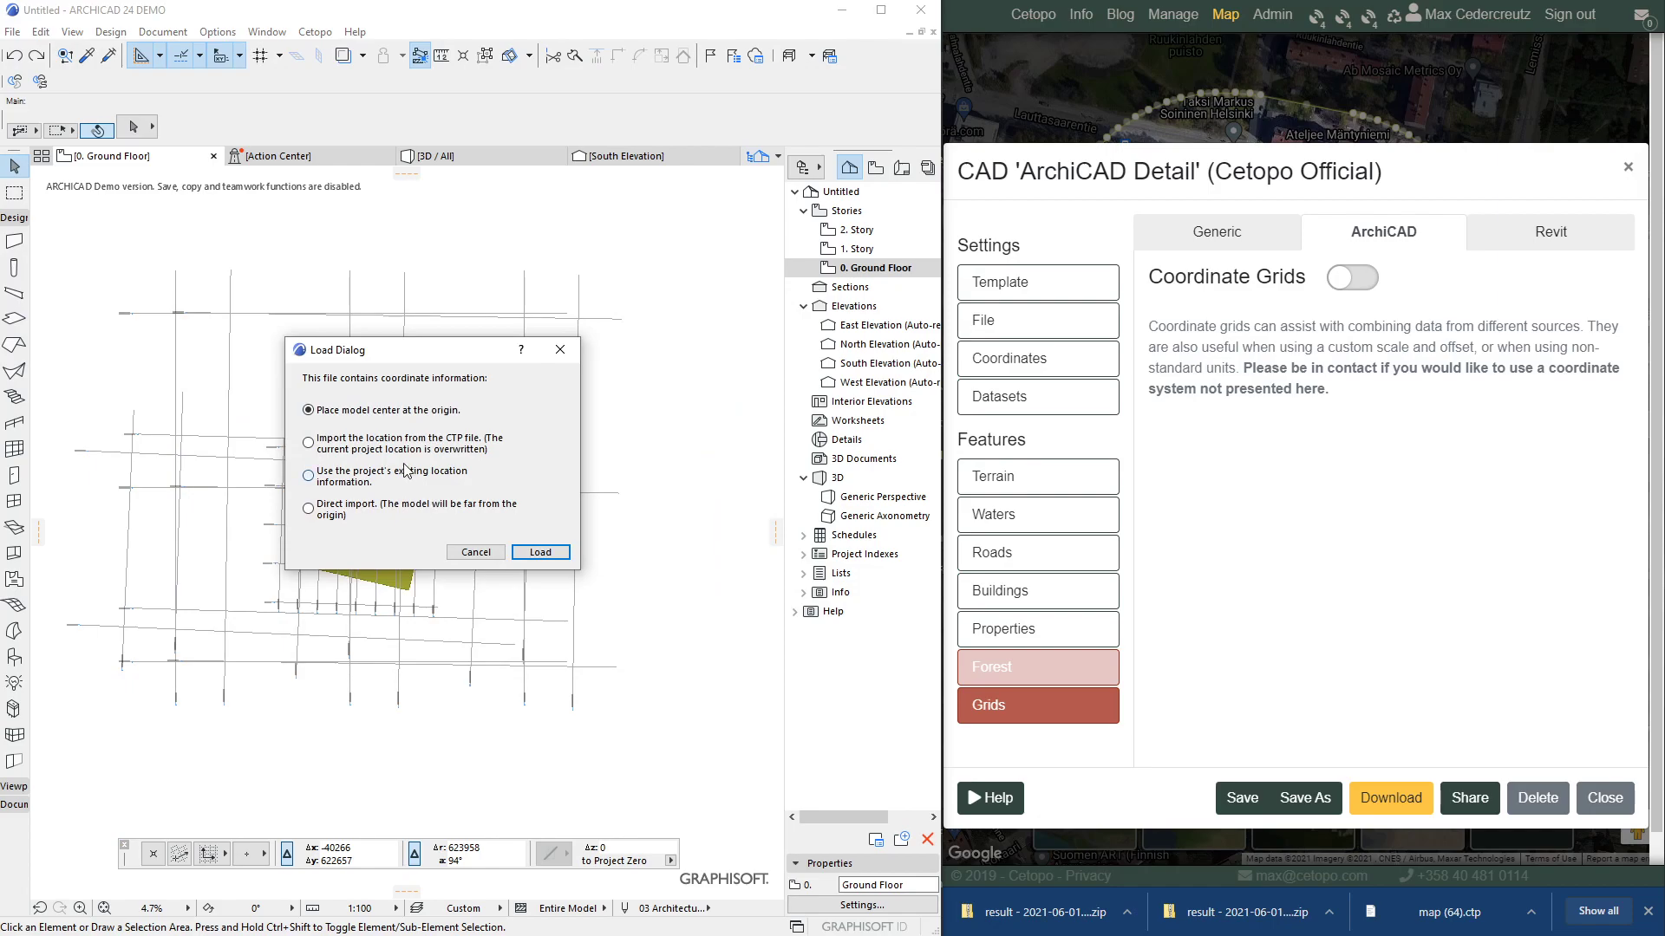
left_click(543, 551)
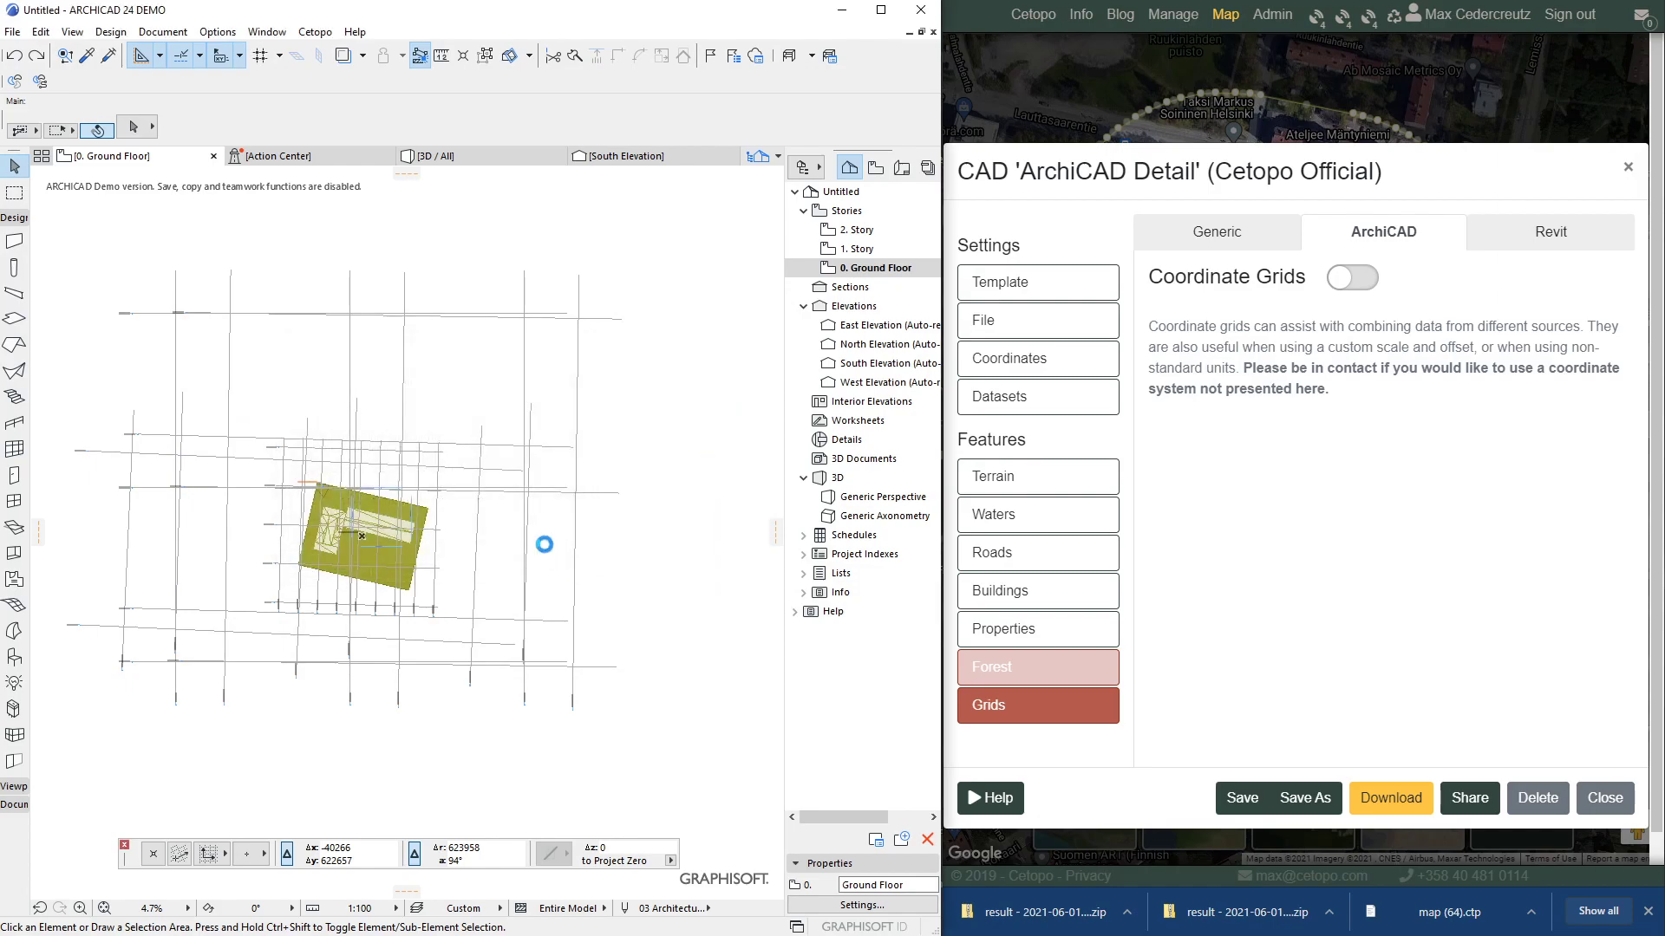
- Check how the imported contour terrain fits around the detailed property in plan, and switch to the 3D view
scroll(512, 509, "down", 3)
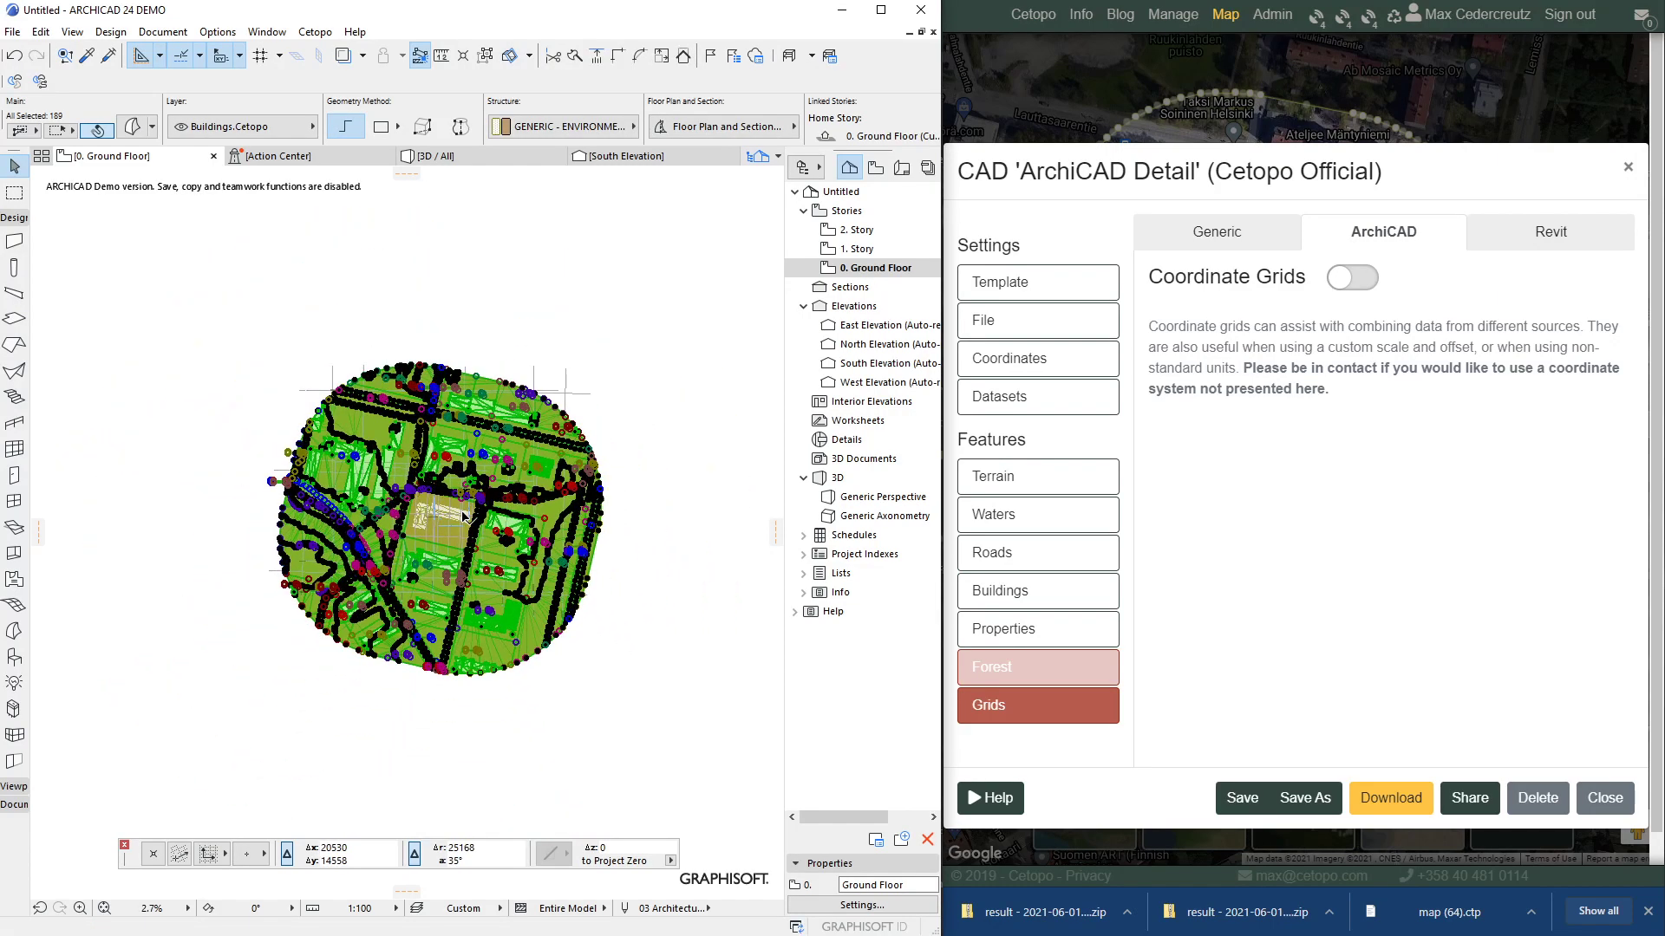
scroll(440, 556, "up", 3)
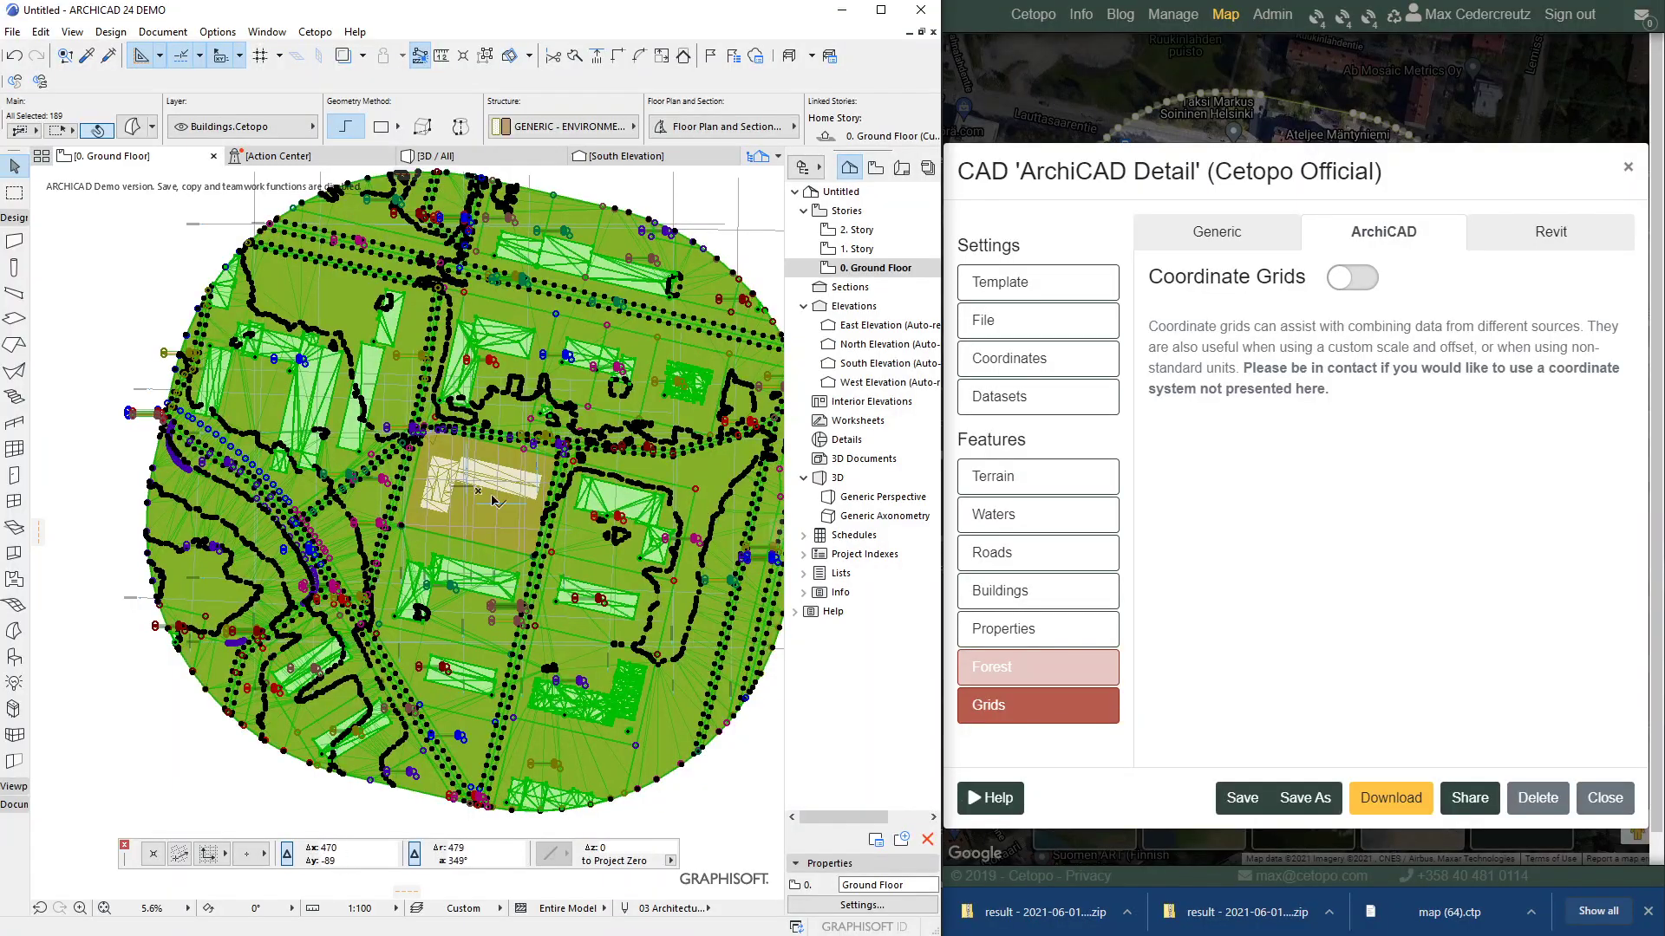
scroll(472, 490, "up", 8)
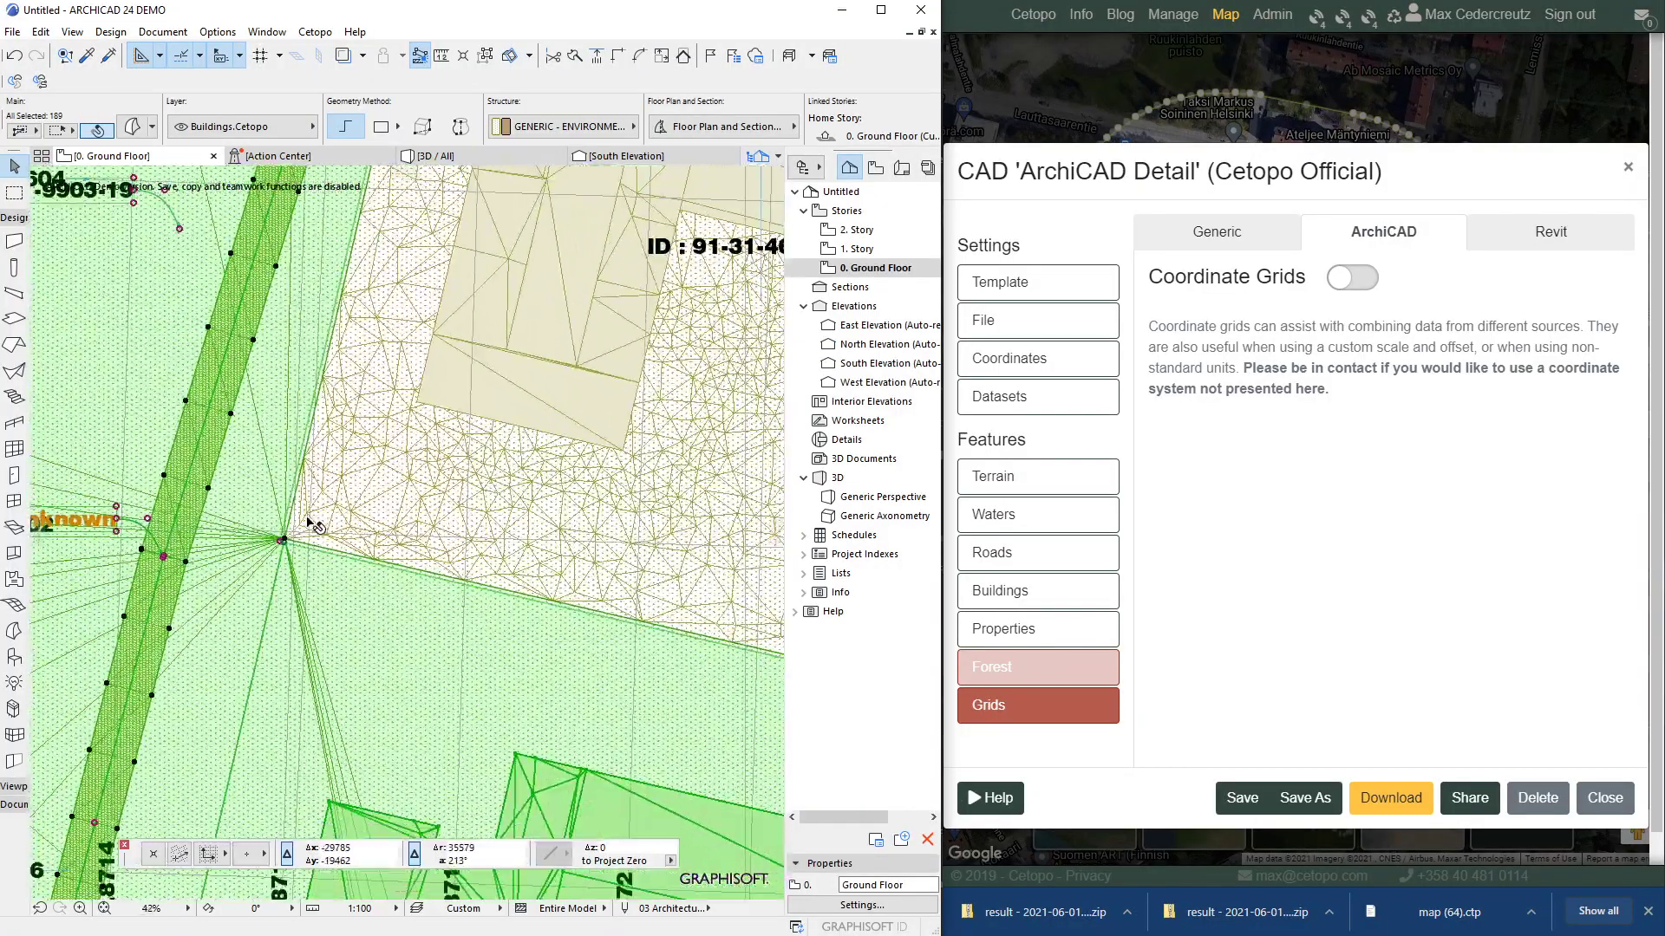
scroll(309, 520, "down", 10)
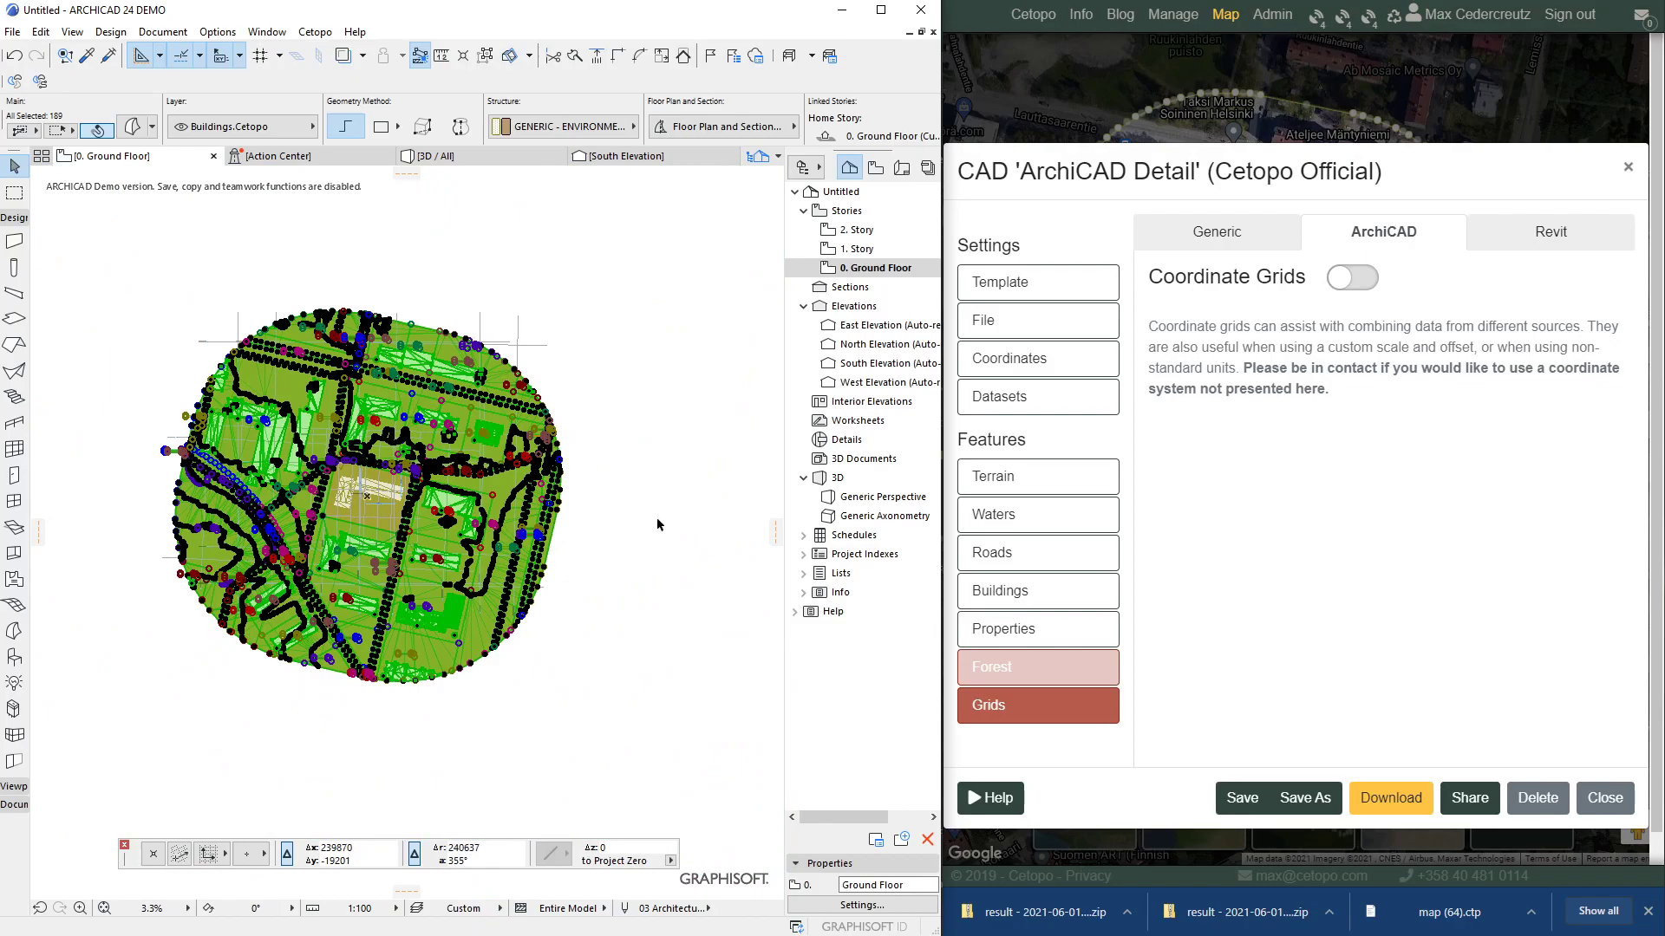
key("F3")
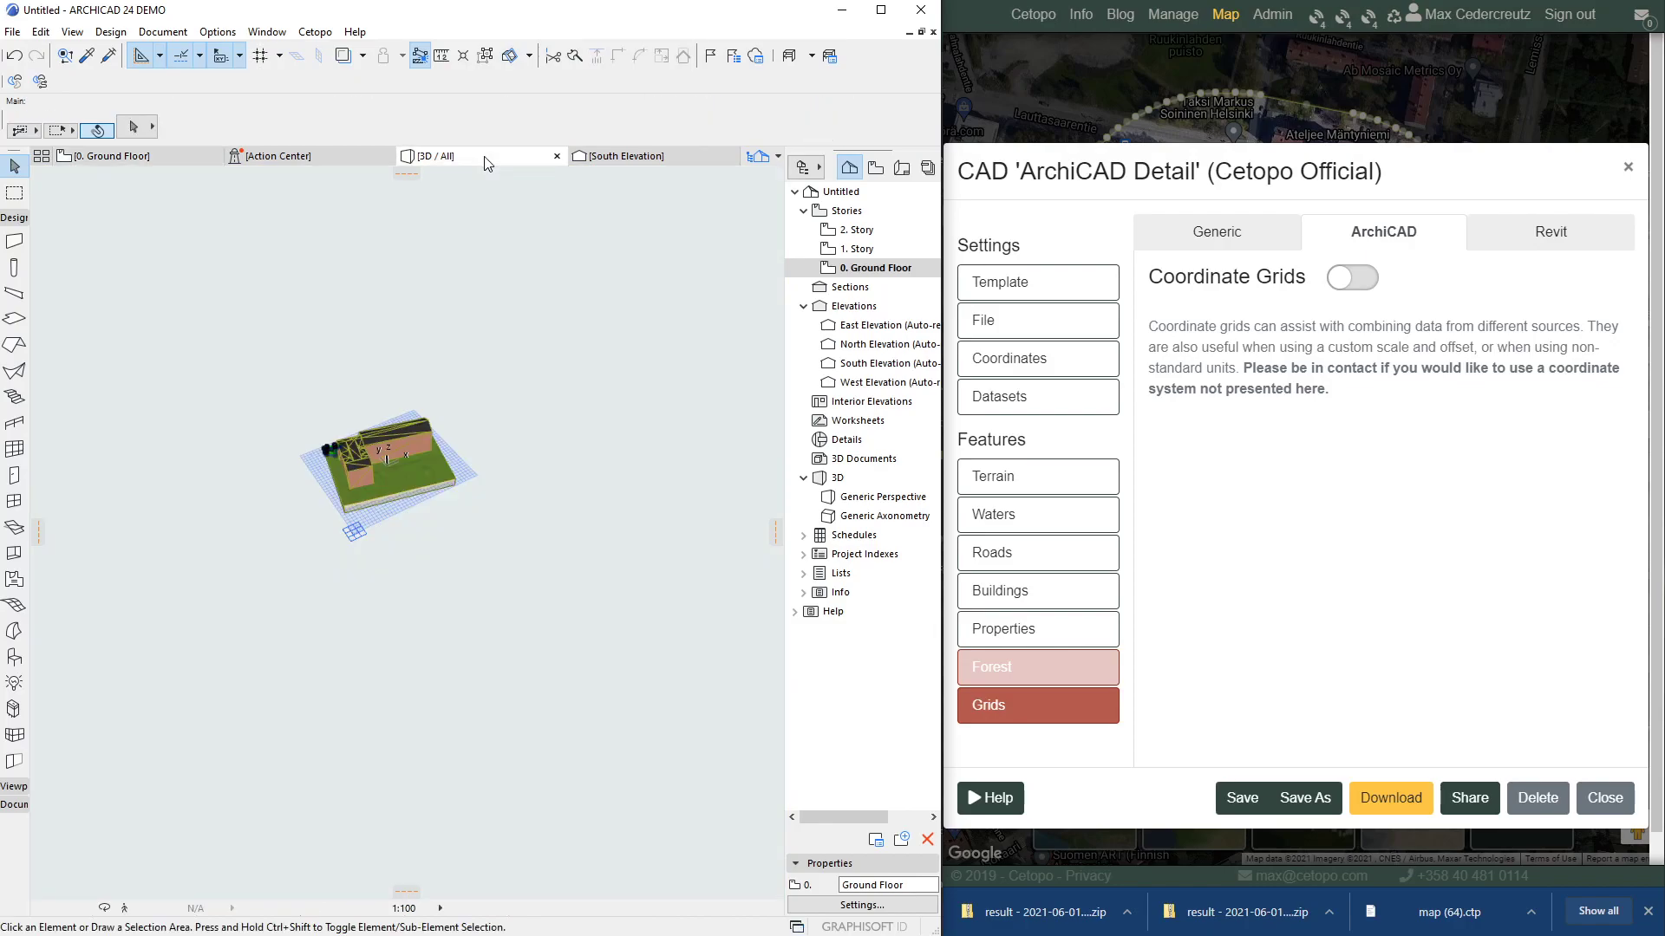
- Examine in 3D how the imported contour terrain, roads and buildings surround the detailed property, up close and as a whole
scroll(418, 470, "up", 10)
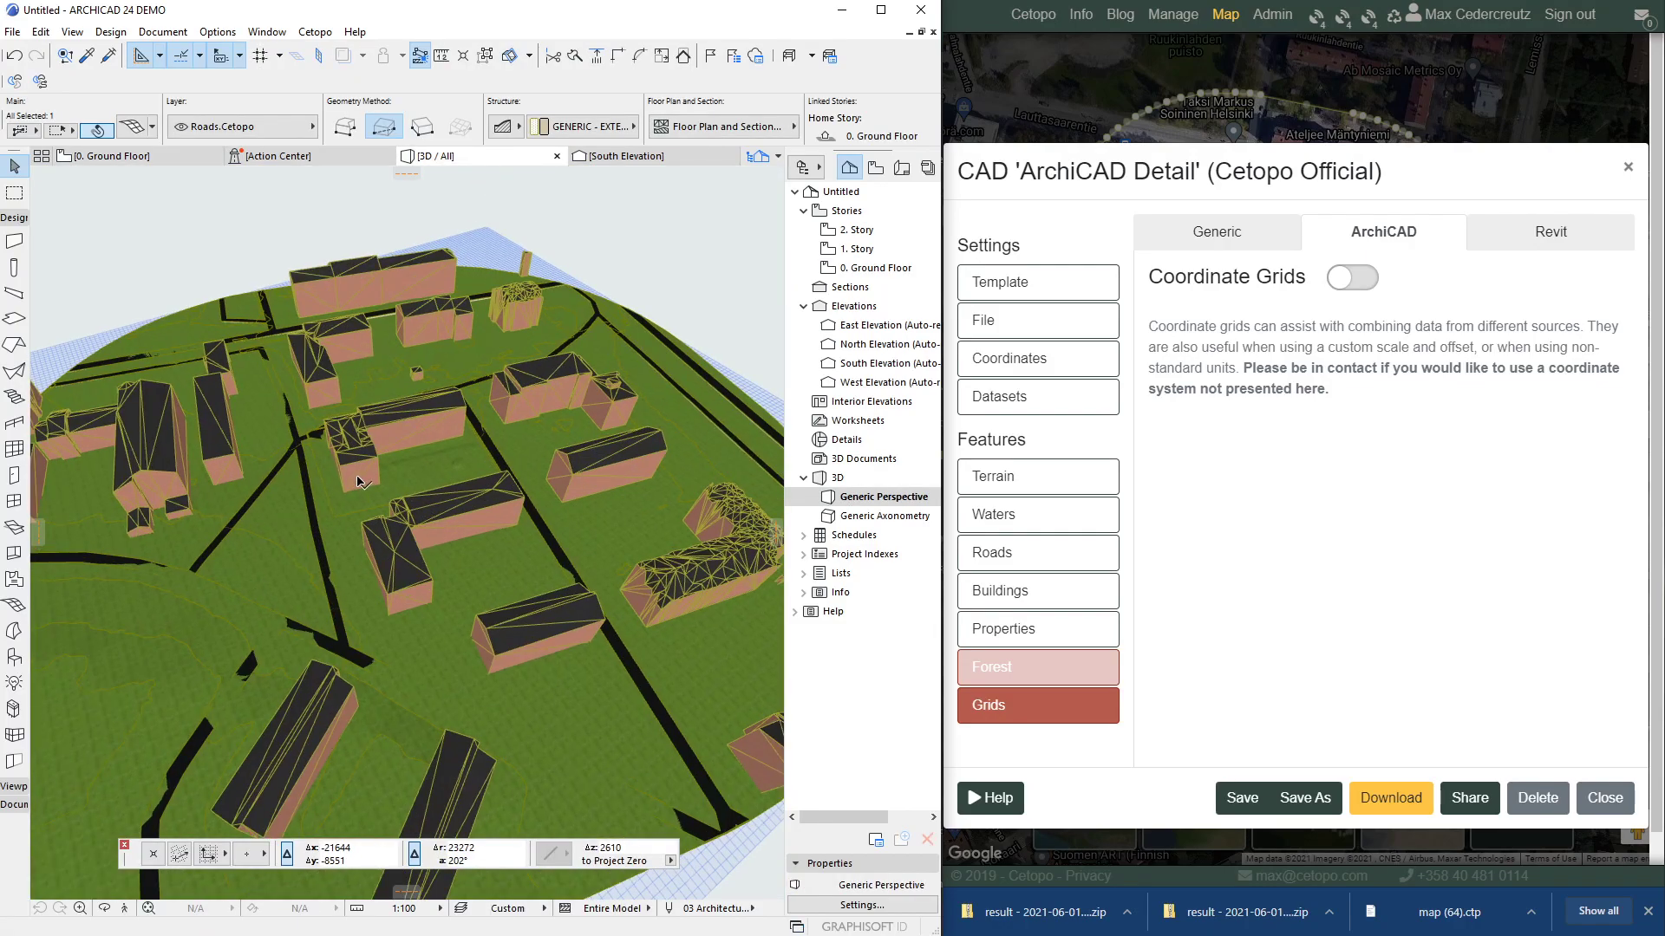
scroll(314, 527, "up", 10)
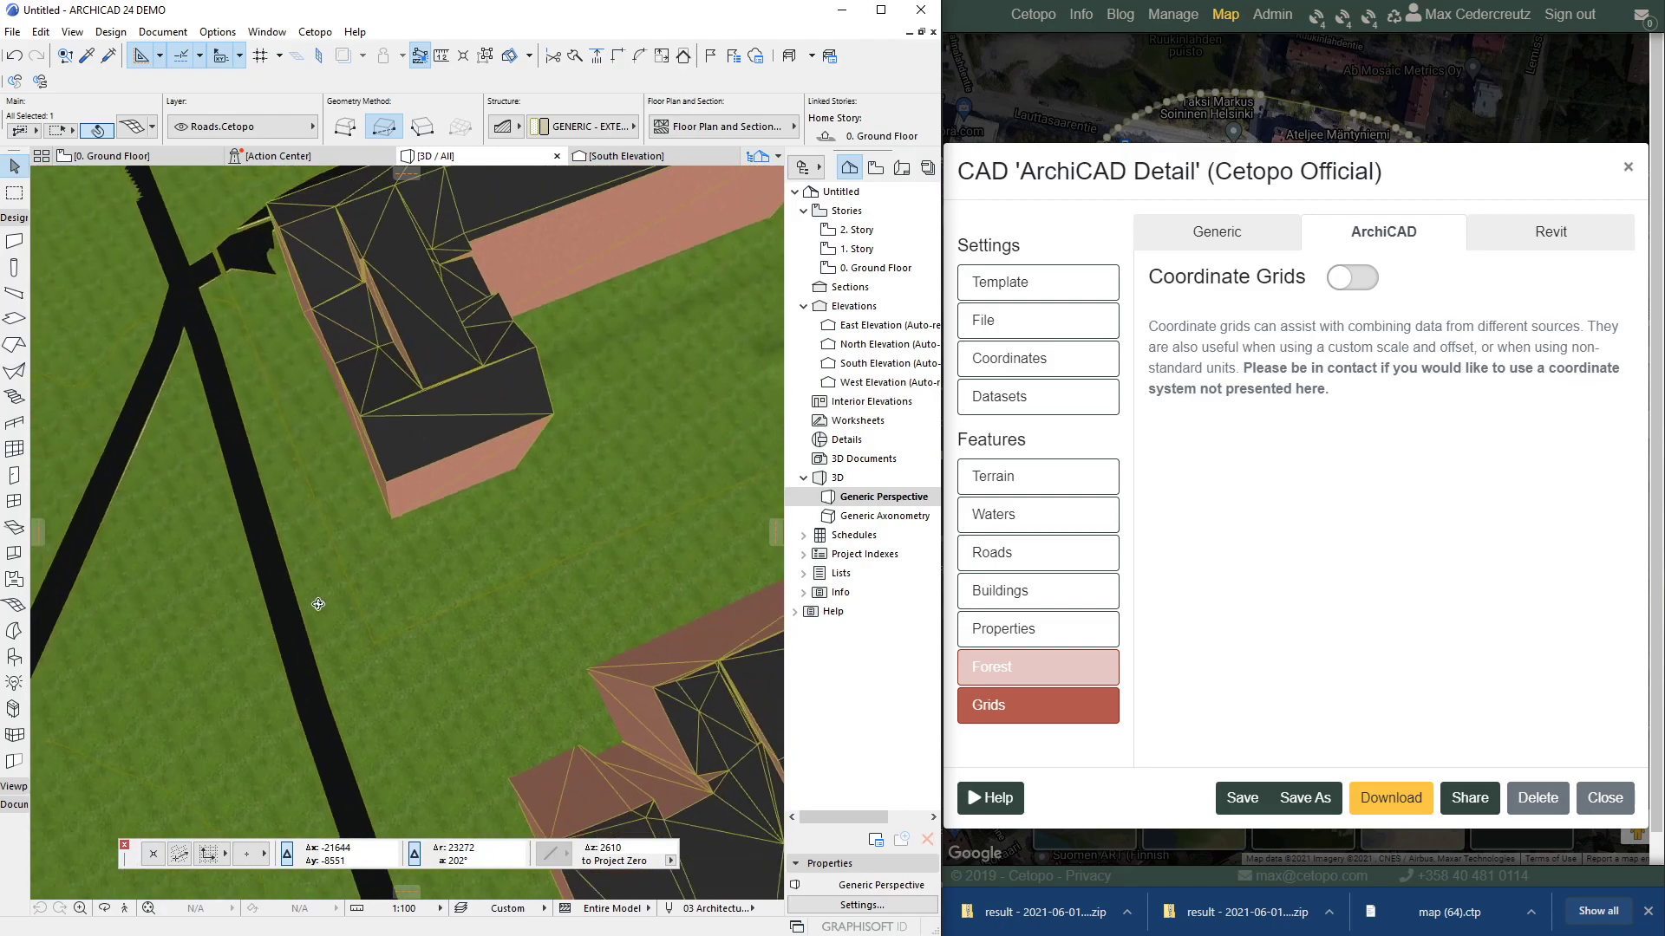
scroll(327, 573, "up", 6)
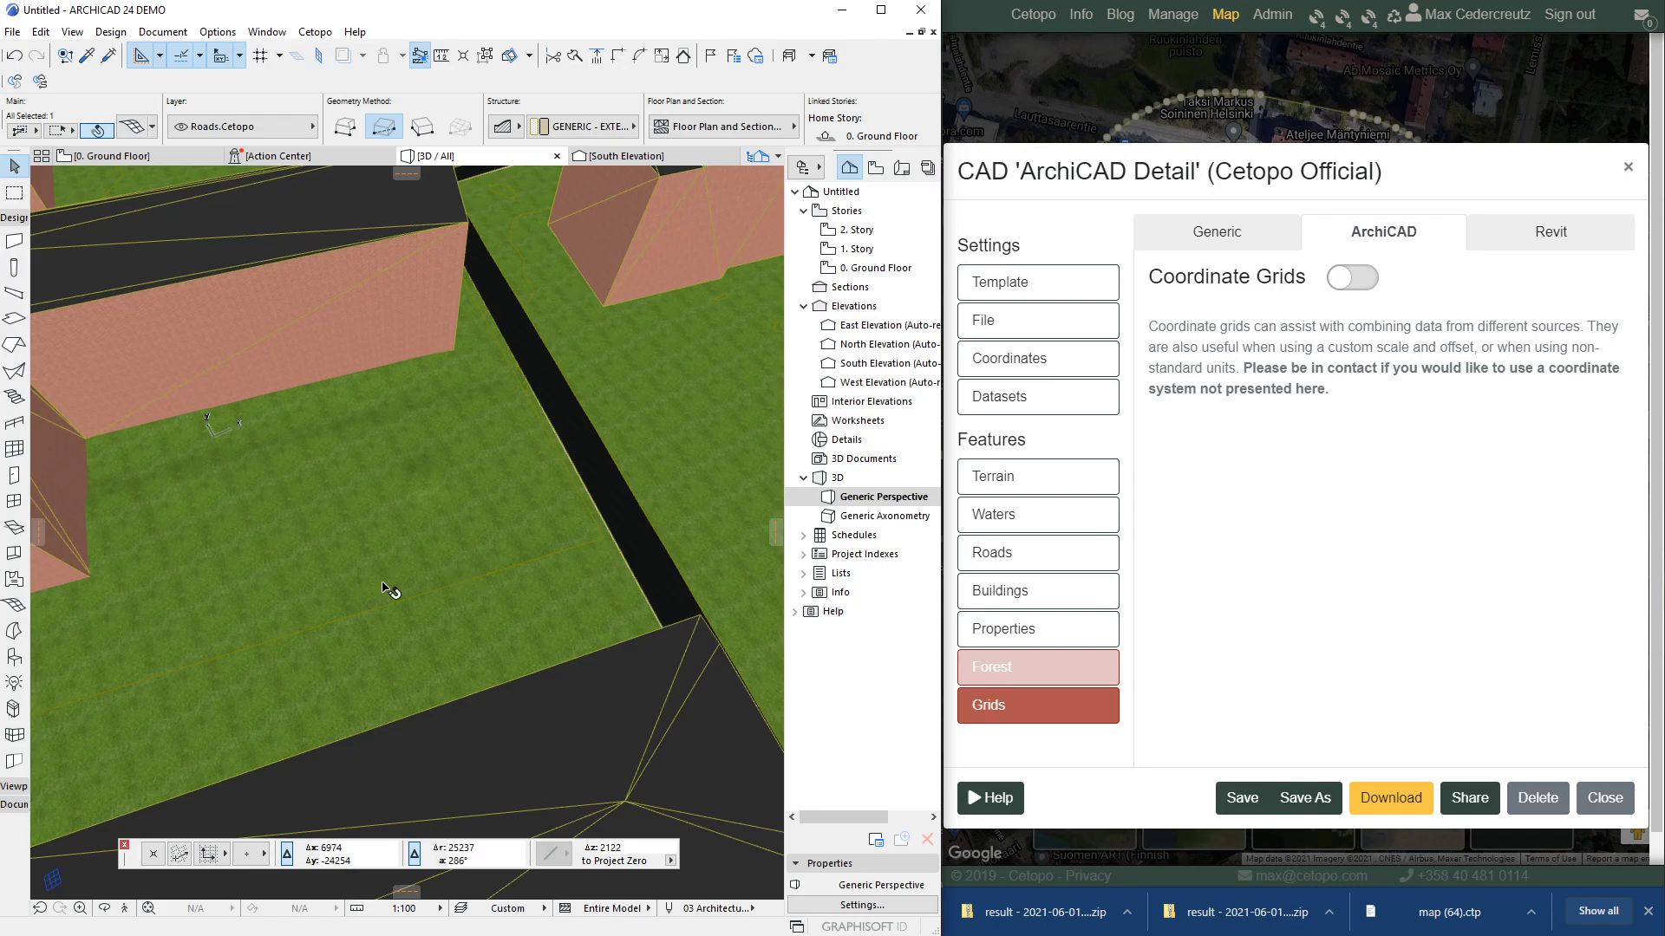
scroll(390, 589, "down", 12)
left_click_drag(334, 598, 379, 548)
middle_click_drag(396, 390, 425, 450, "shift")
scroll(417, 446, "down", 10)
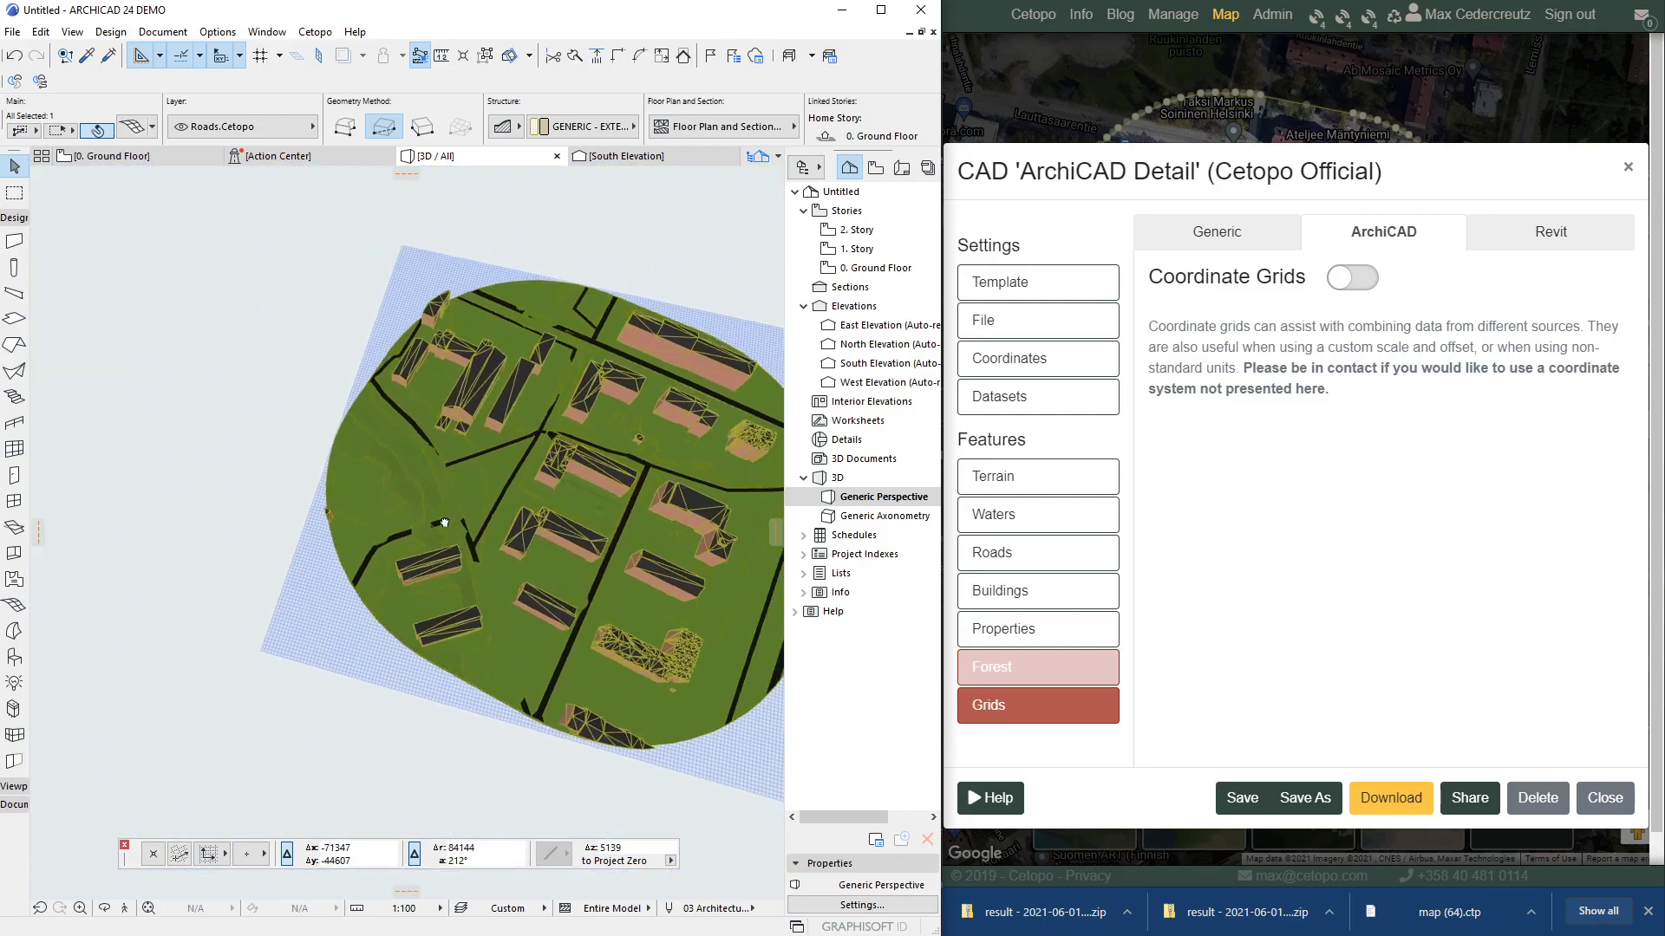
scroll(459, 513, "up", 6)
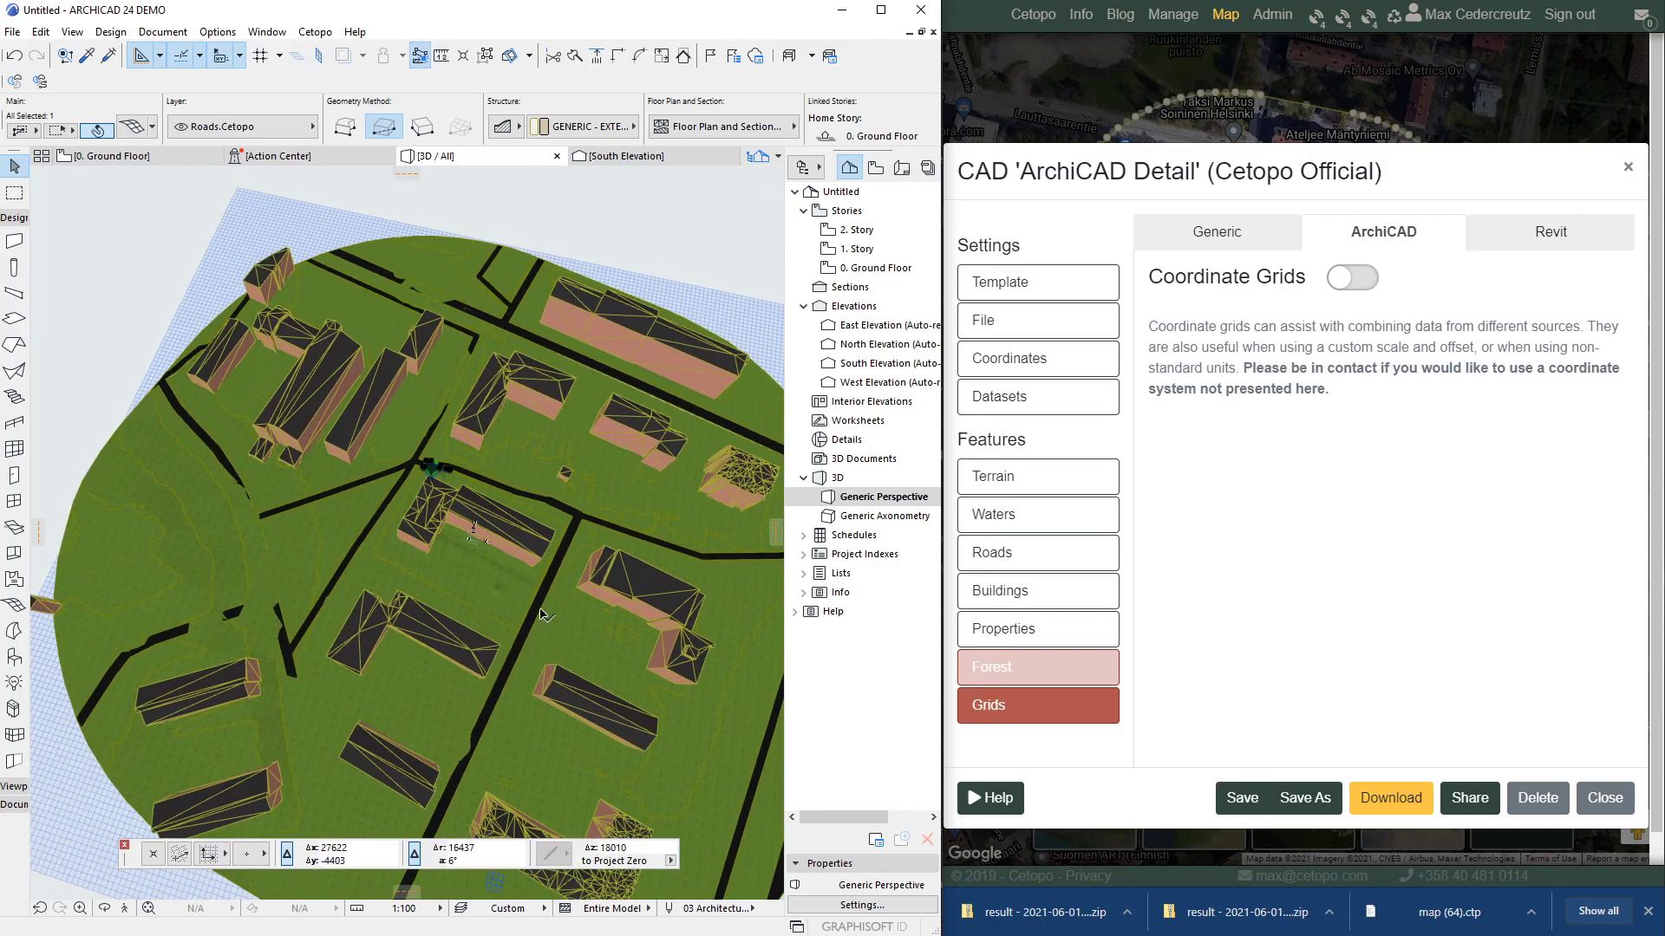
- Select the contour terrain mesh near the road's end and move two neighbouring contour points off the line, toward opposite sides
scroll(543, 597, "up", 5)
scroll(298, 517, "up", 5)
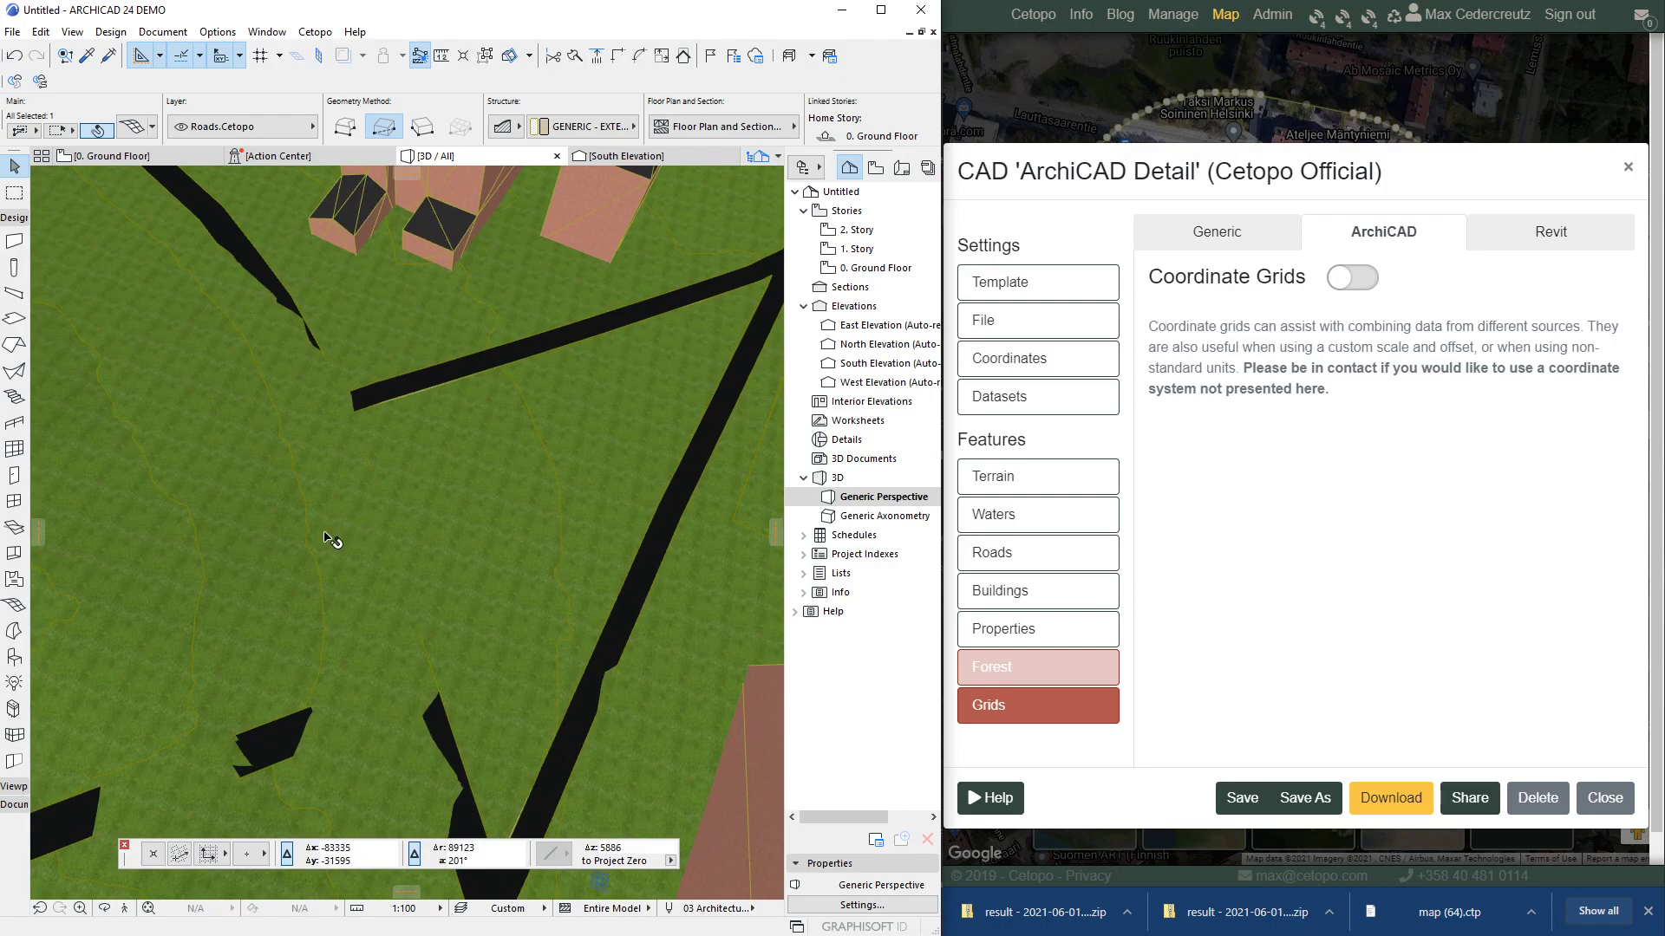
scroll(311, 544, "up", 4)
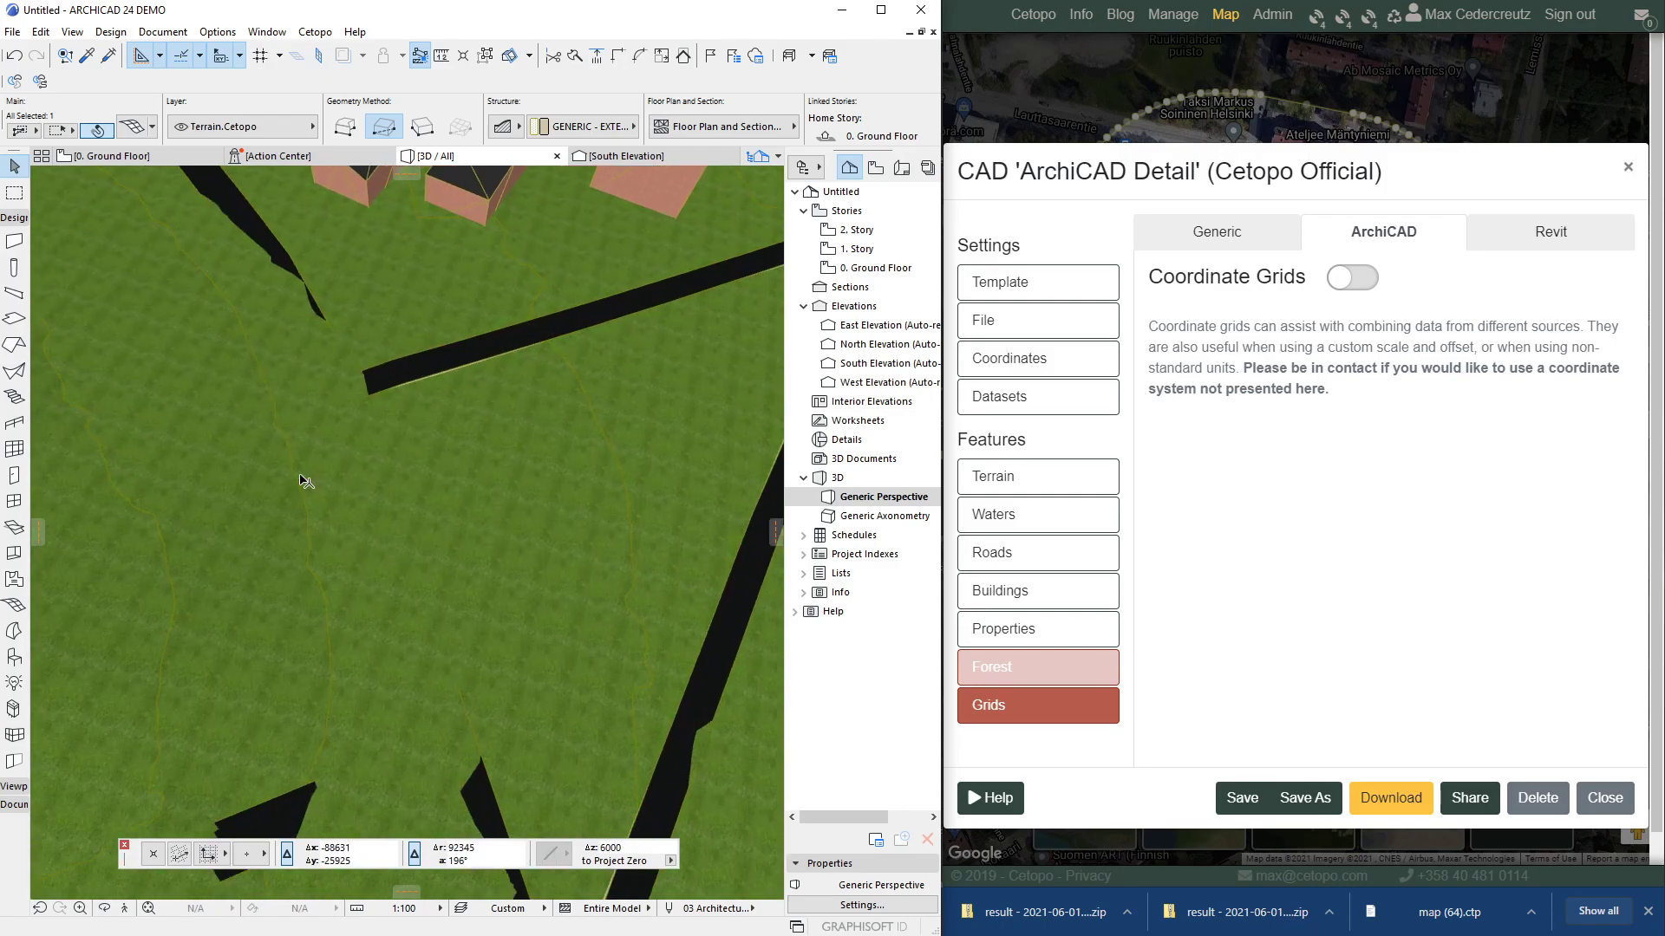
left_click(307, 518)
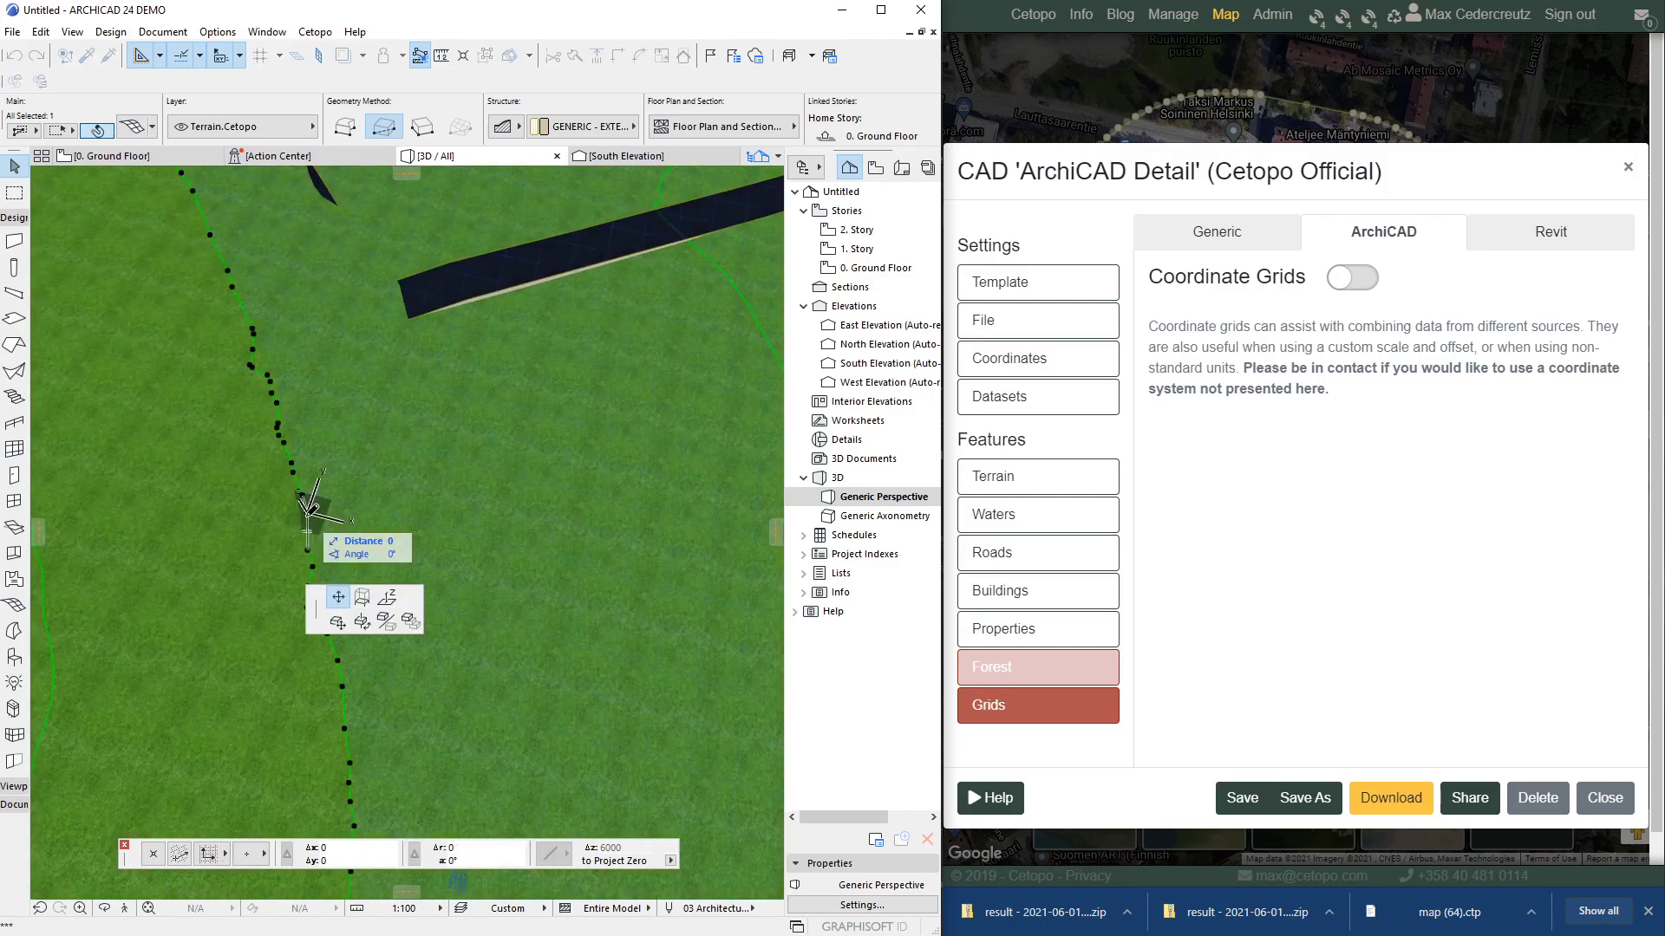
left_click(400, 486)
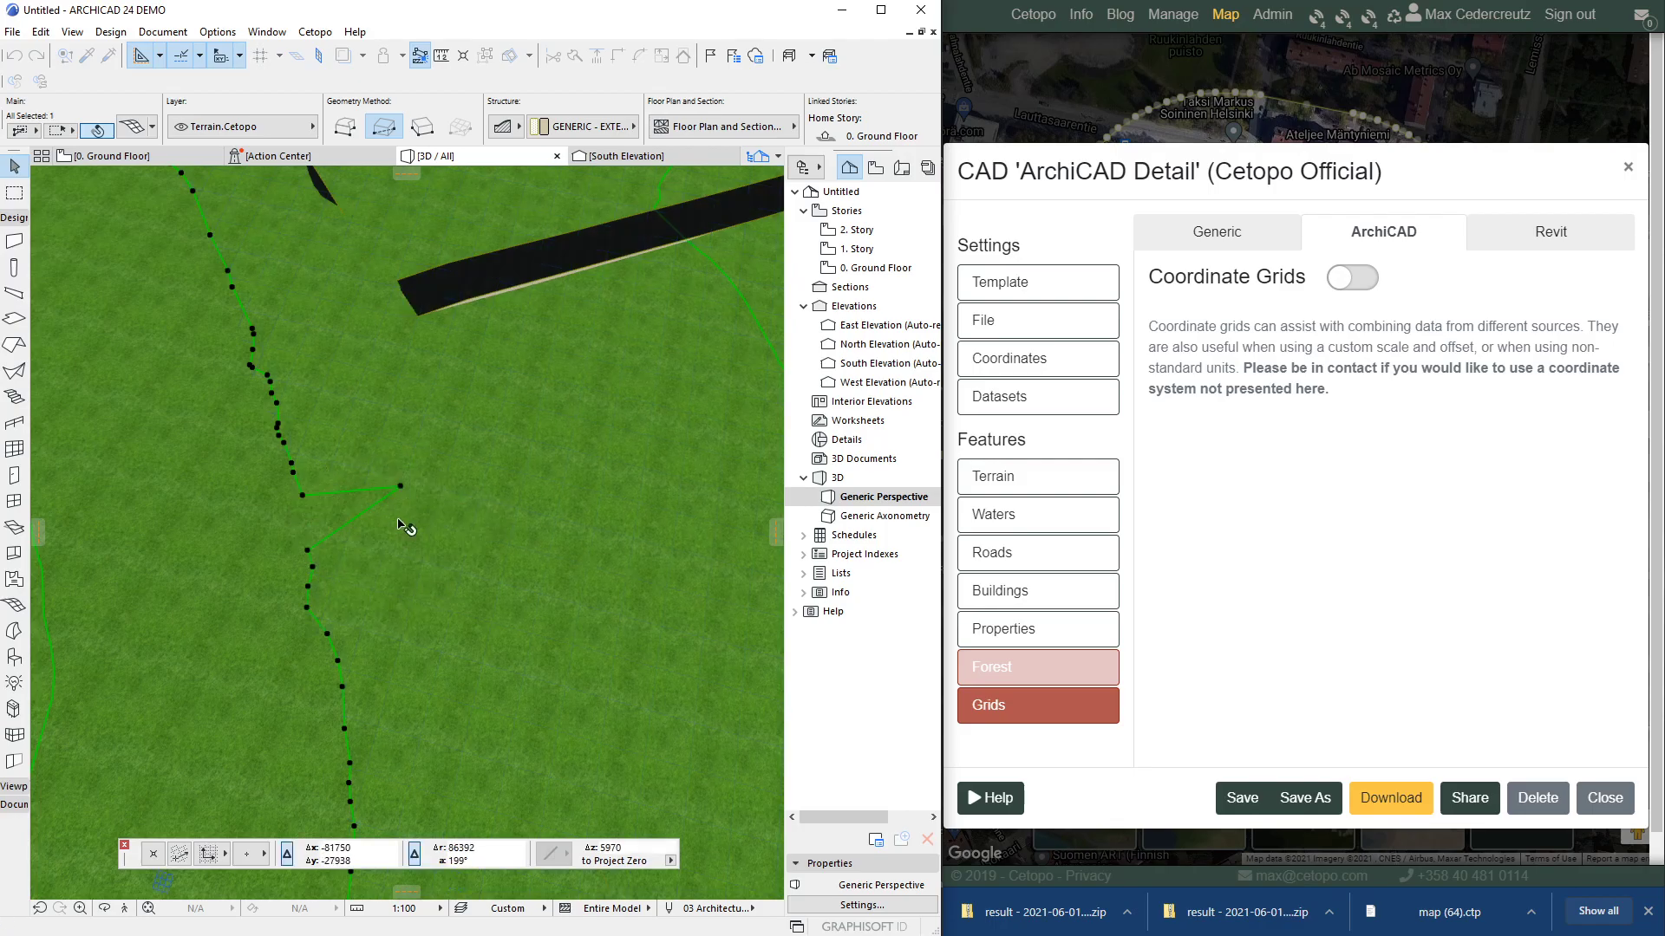
left_click(308, 551)
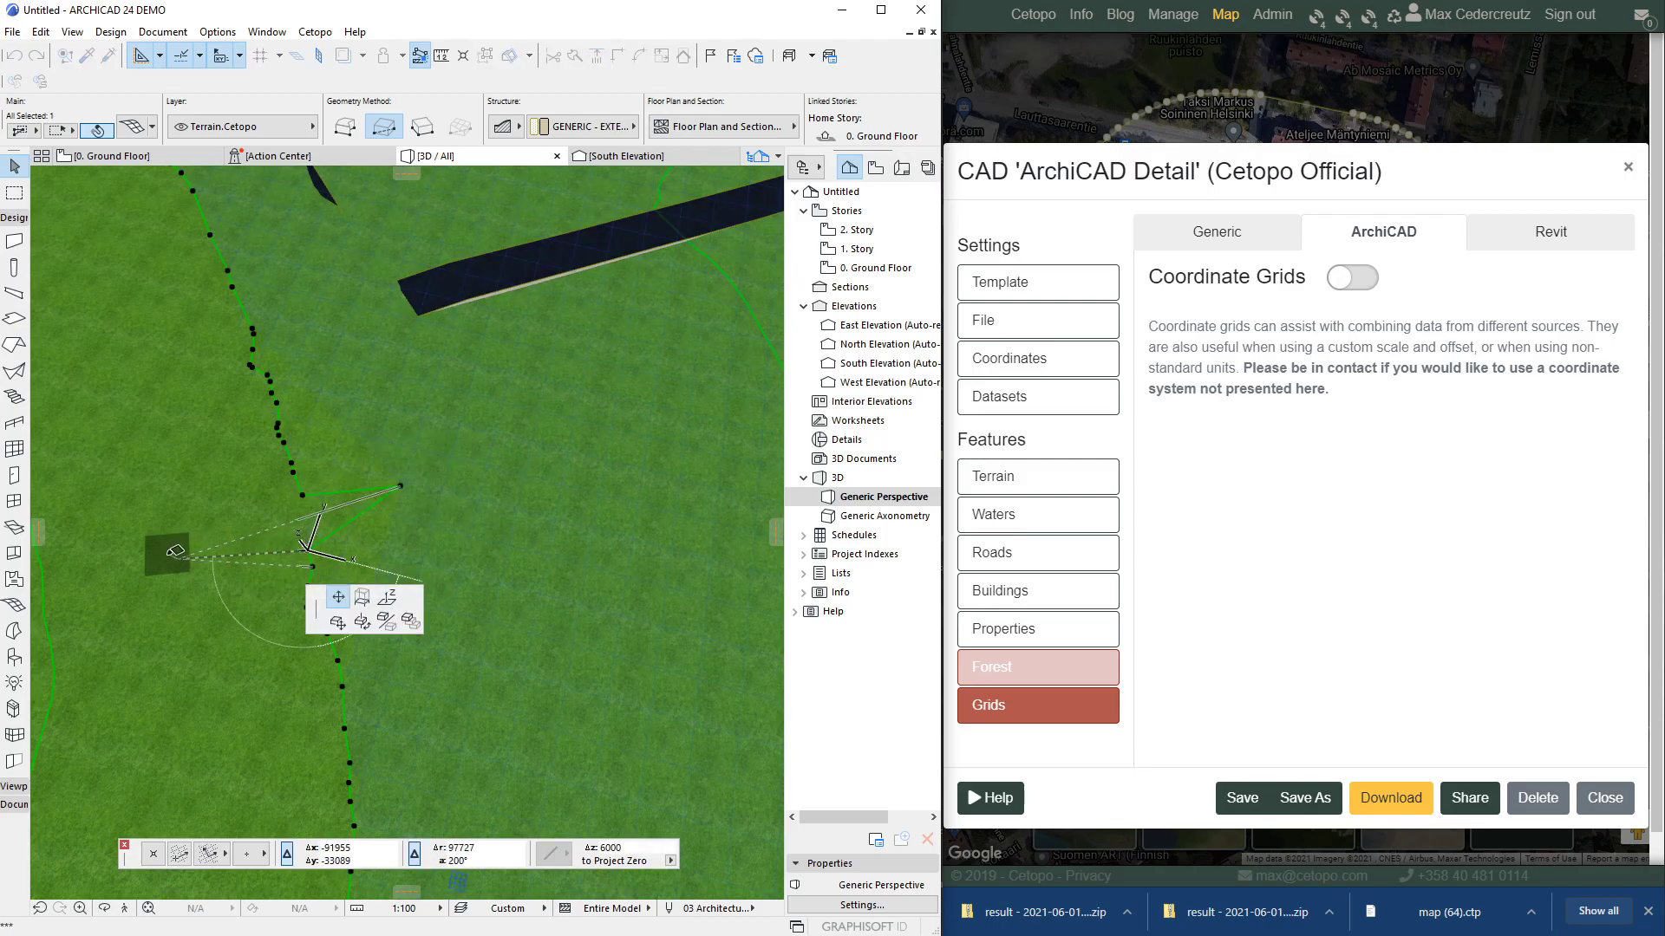
left_click(179, 561)
- Move two more neighbouring contour points and the point pulled toward the road to the contour line's far side, and finish editing
left_click(312, 569)
left_click(235, 623)
left_click(303, 497)
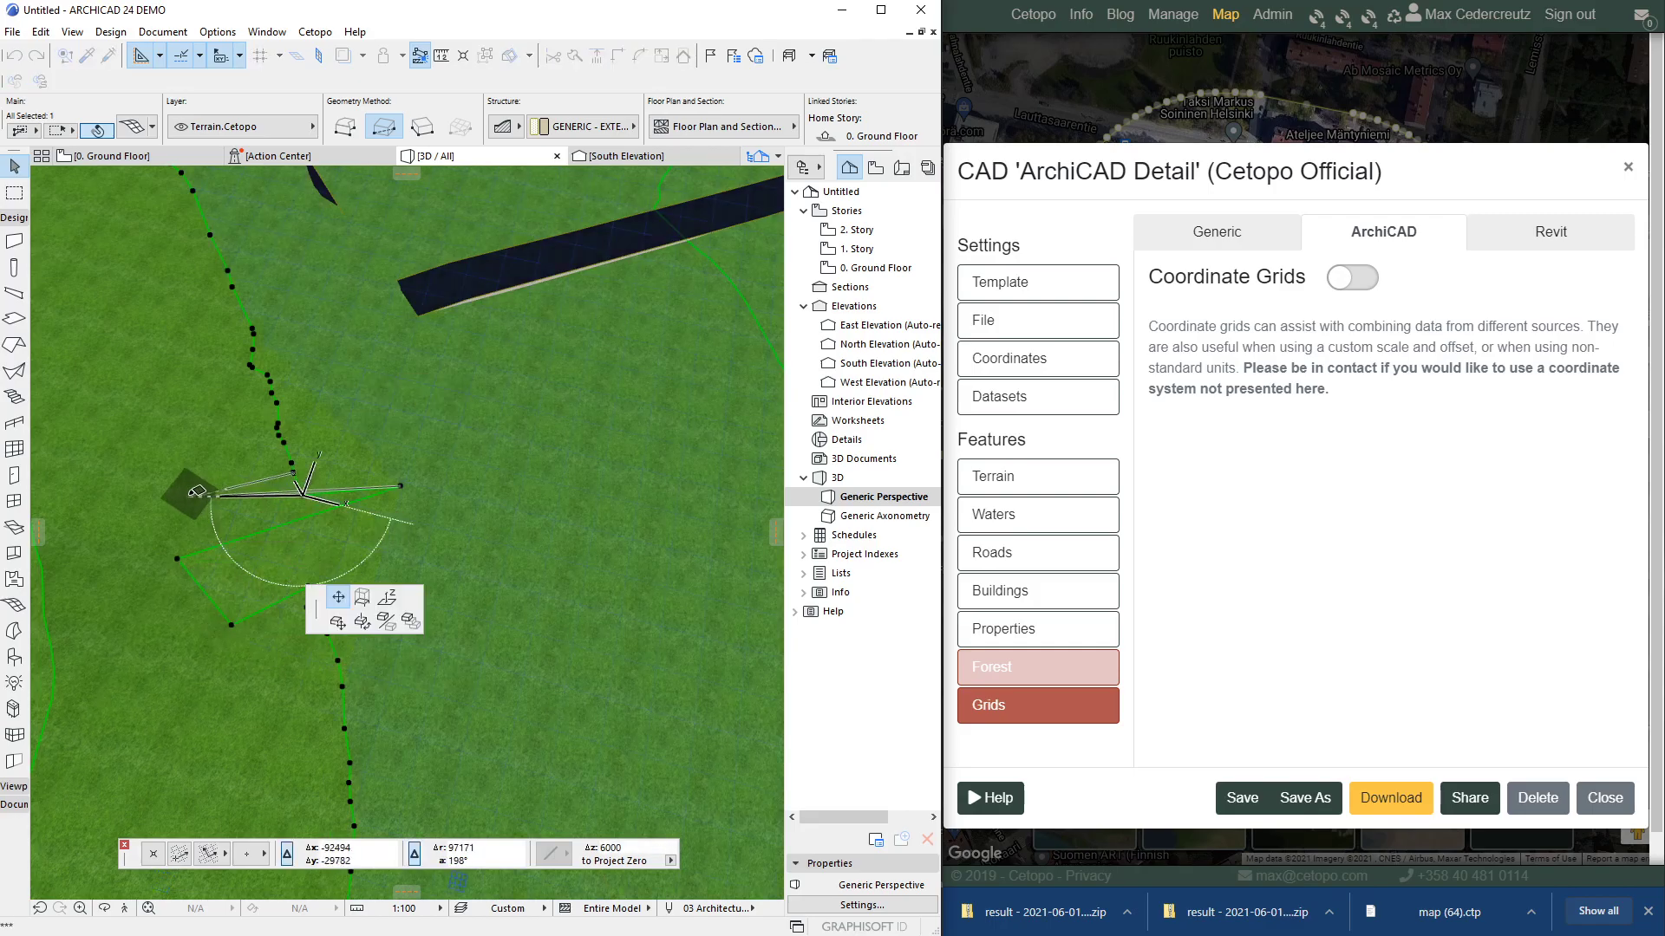
left_click(192, 497)
left_click(401, 486)
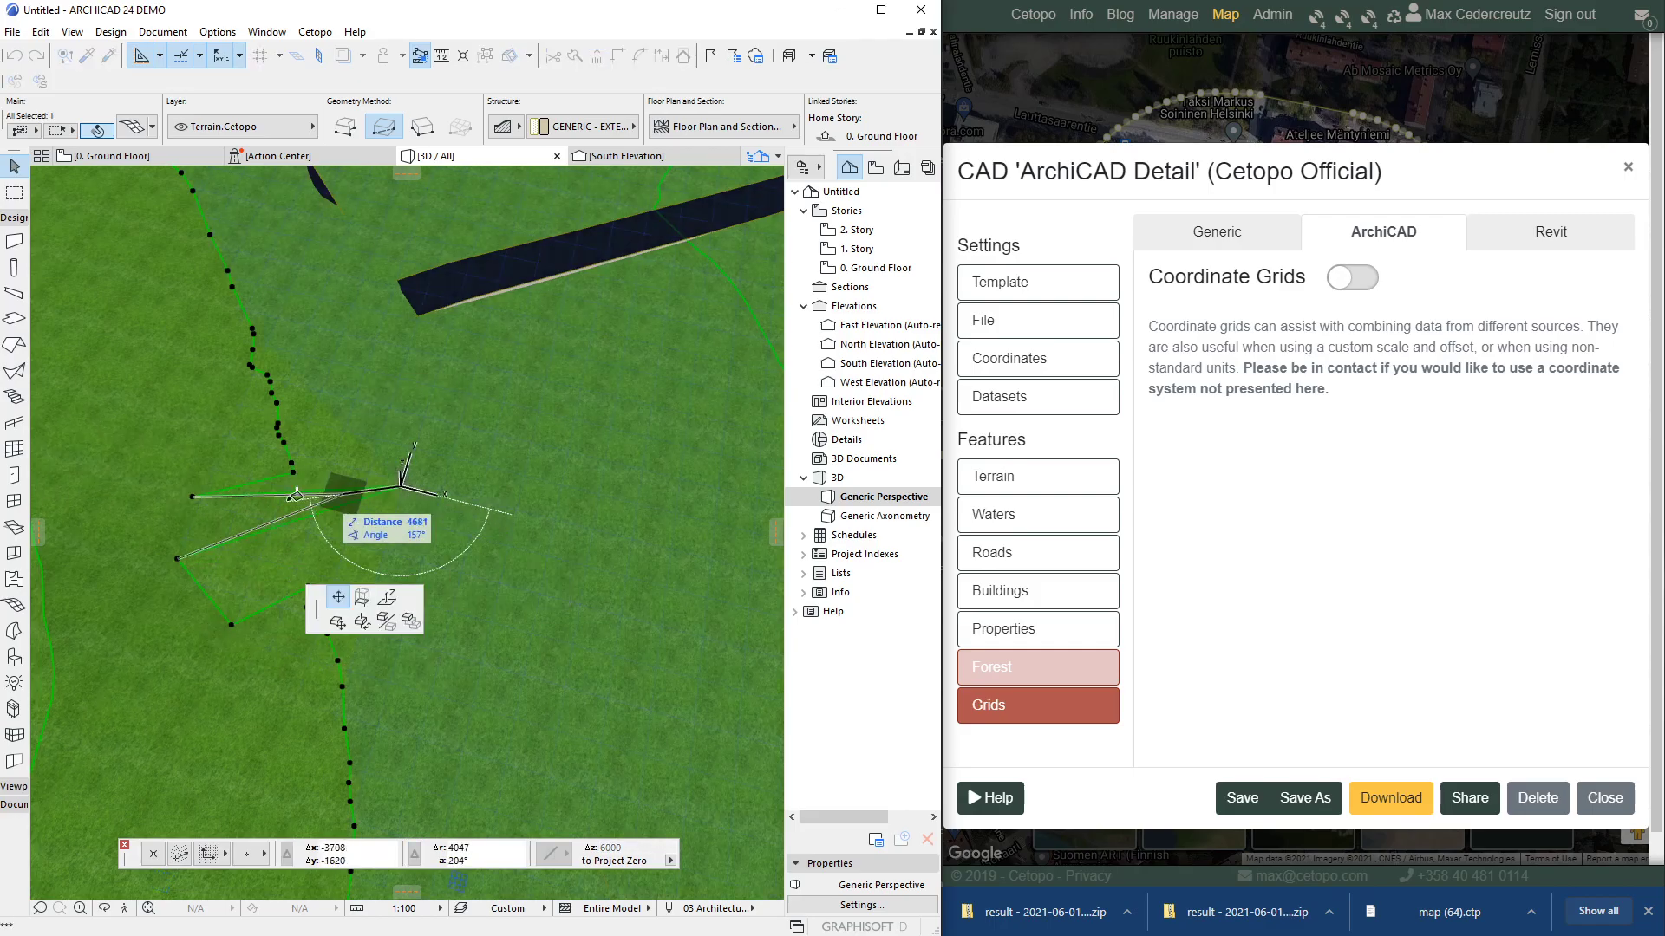
left_click(186, 525)
key("Escape")
- Review the complete site model in 3D with the terrain deselected, and close the browser's downloads bar
scroll(274, 552, "down", 2)
scroll(274, 555, "down", 4)
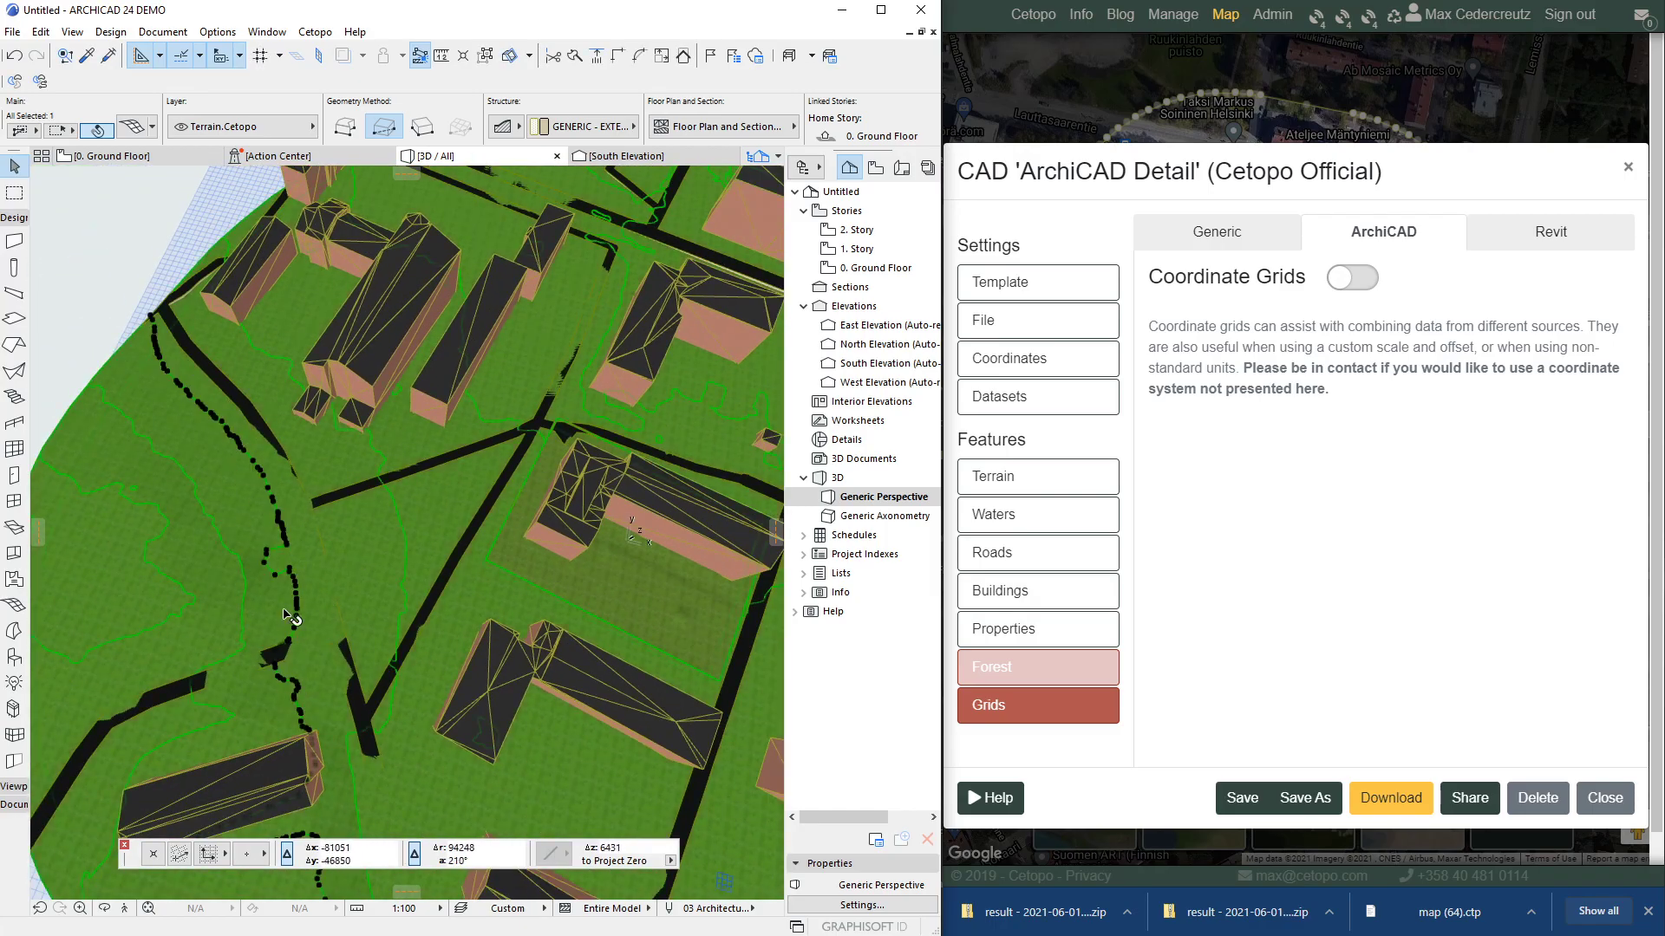
scroll(299, 541, "down", 6)
left_click_drag(392, 464, 484, 345)
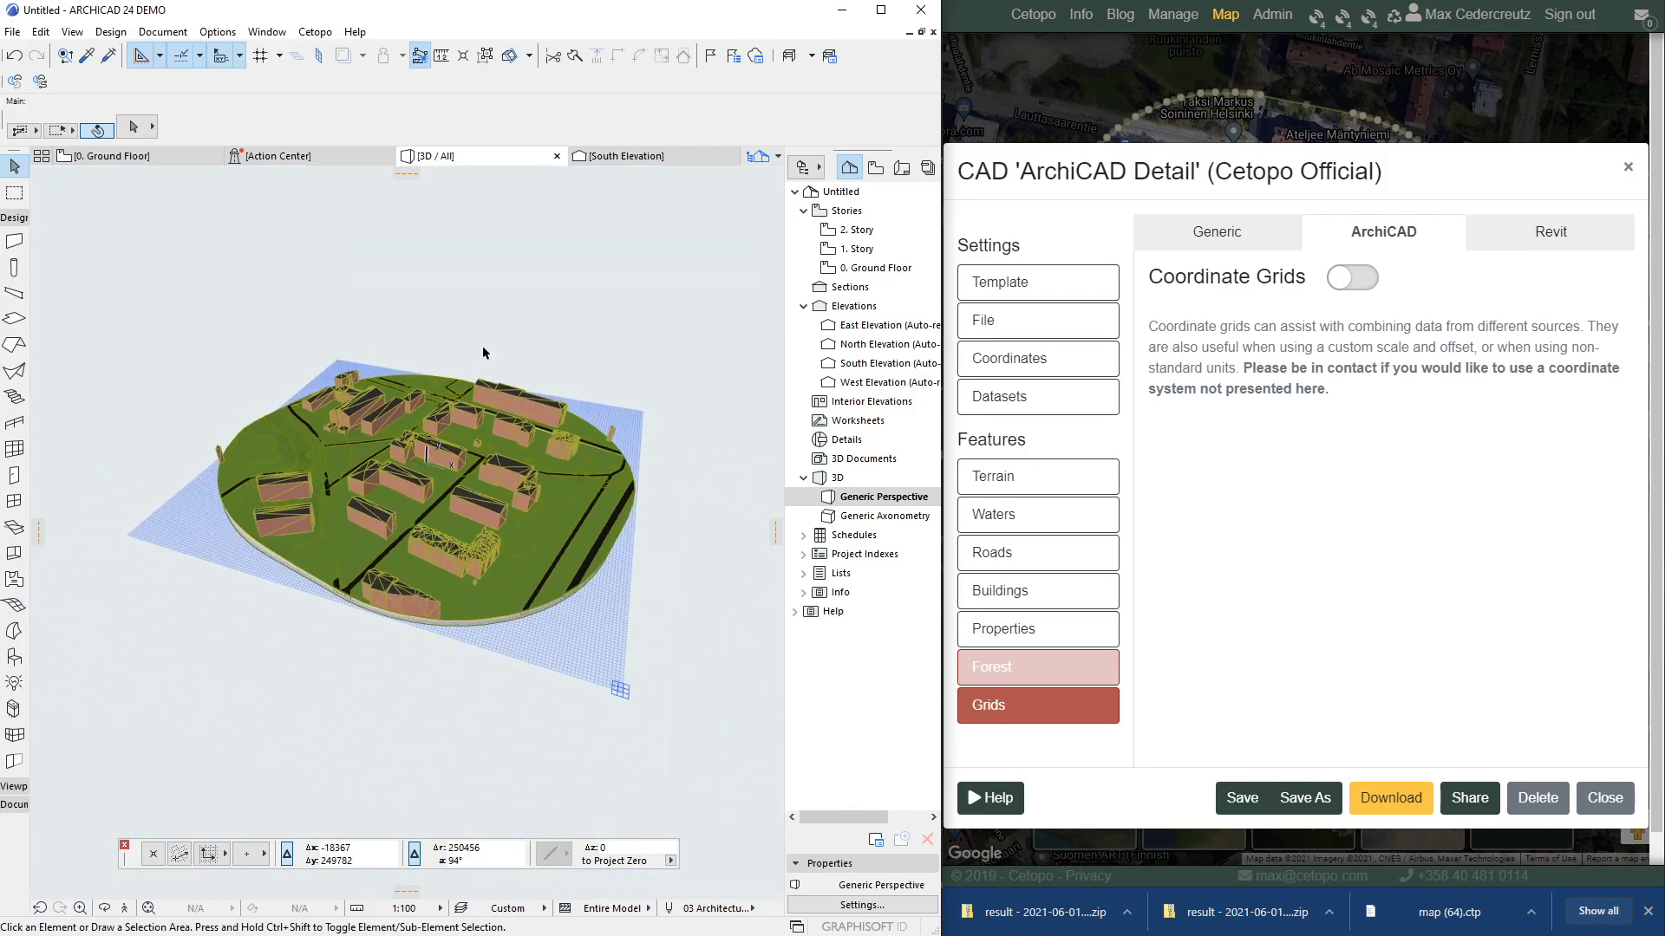
scroll(482, 353, "up", 3)
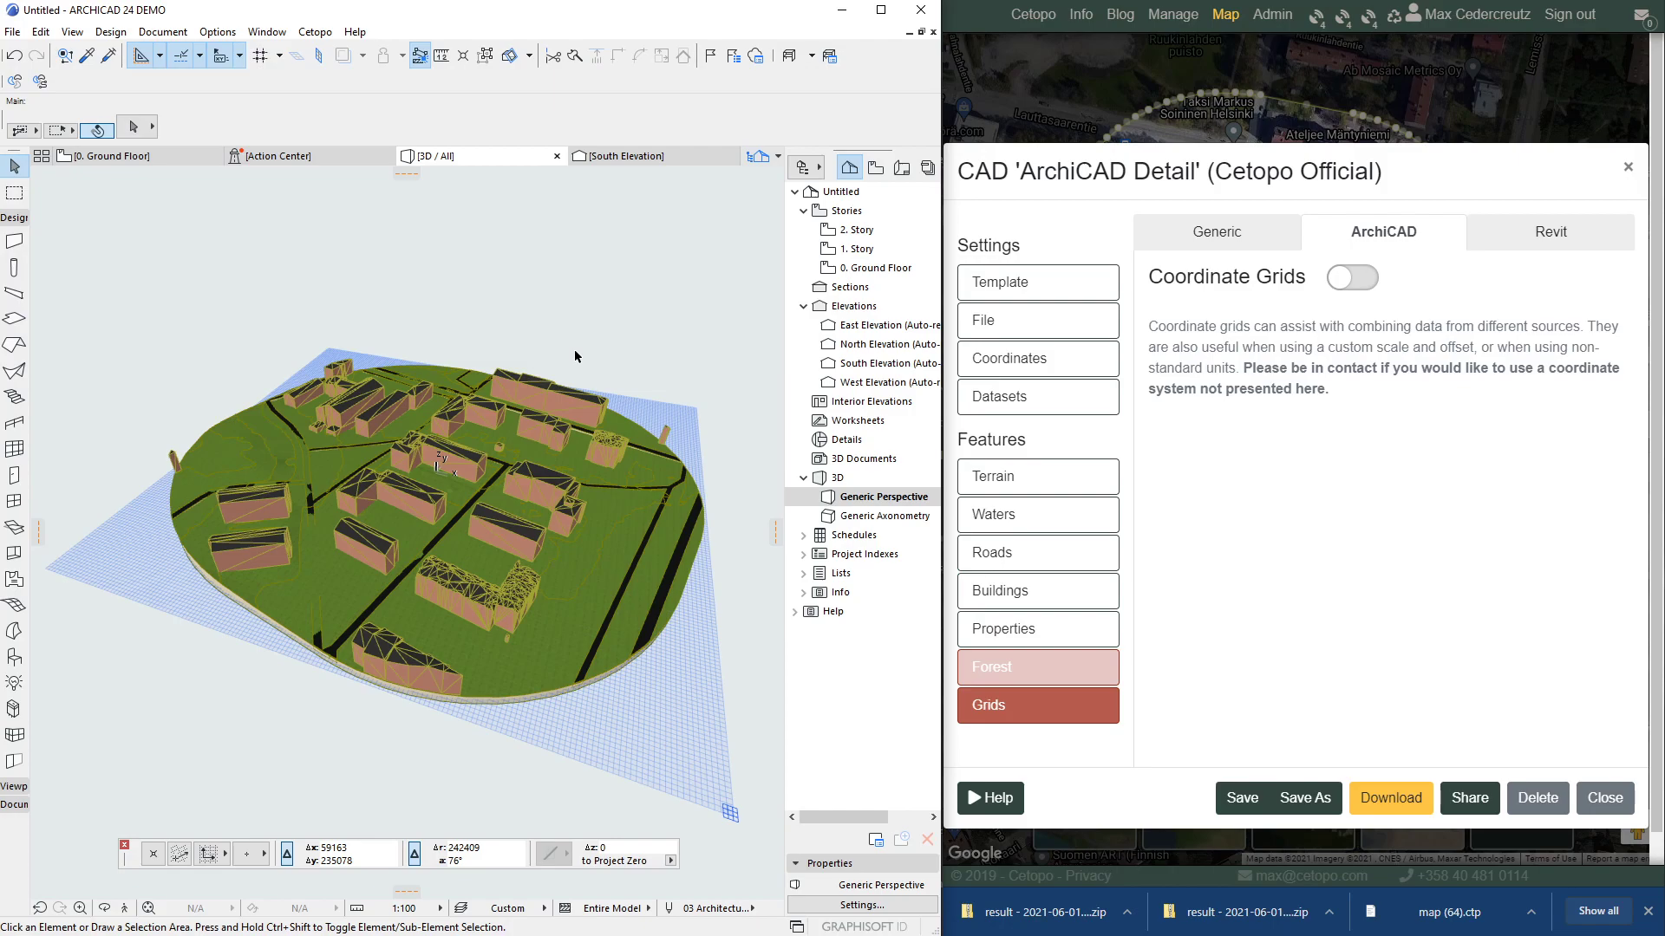
left_click(1659, 915)
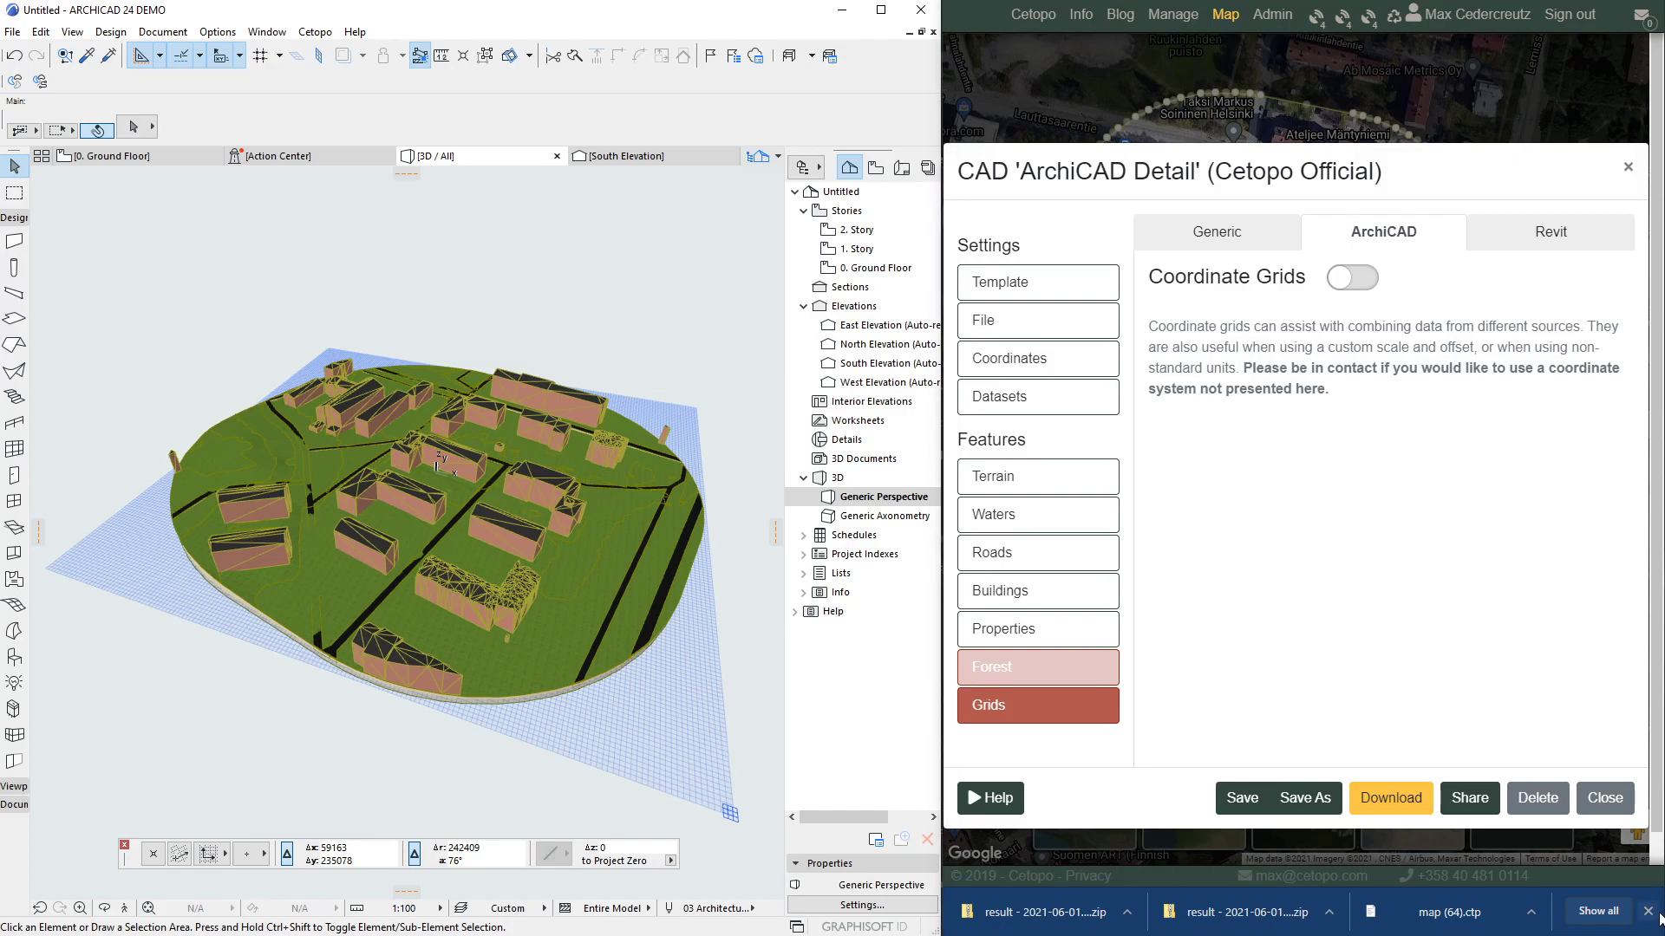
left_click(1647, 915)
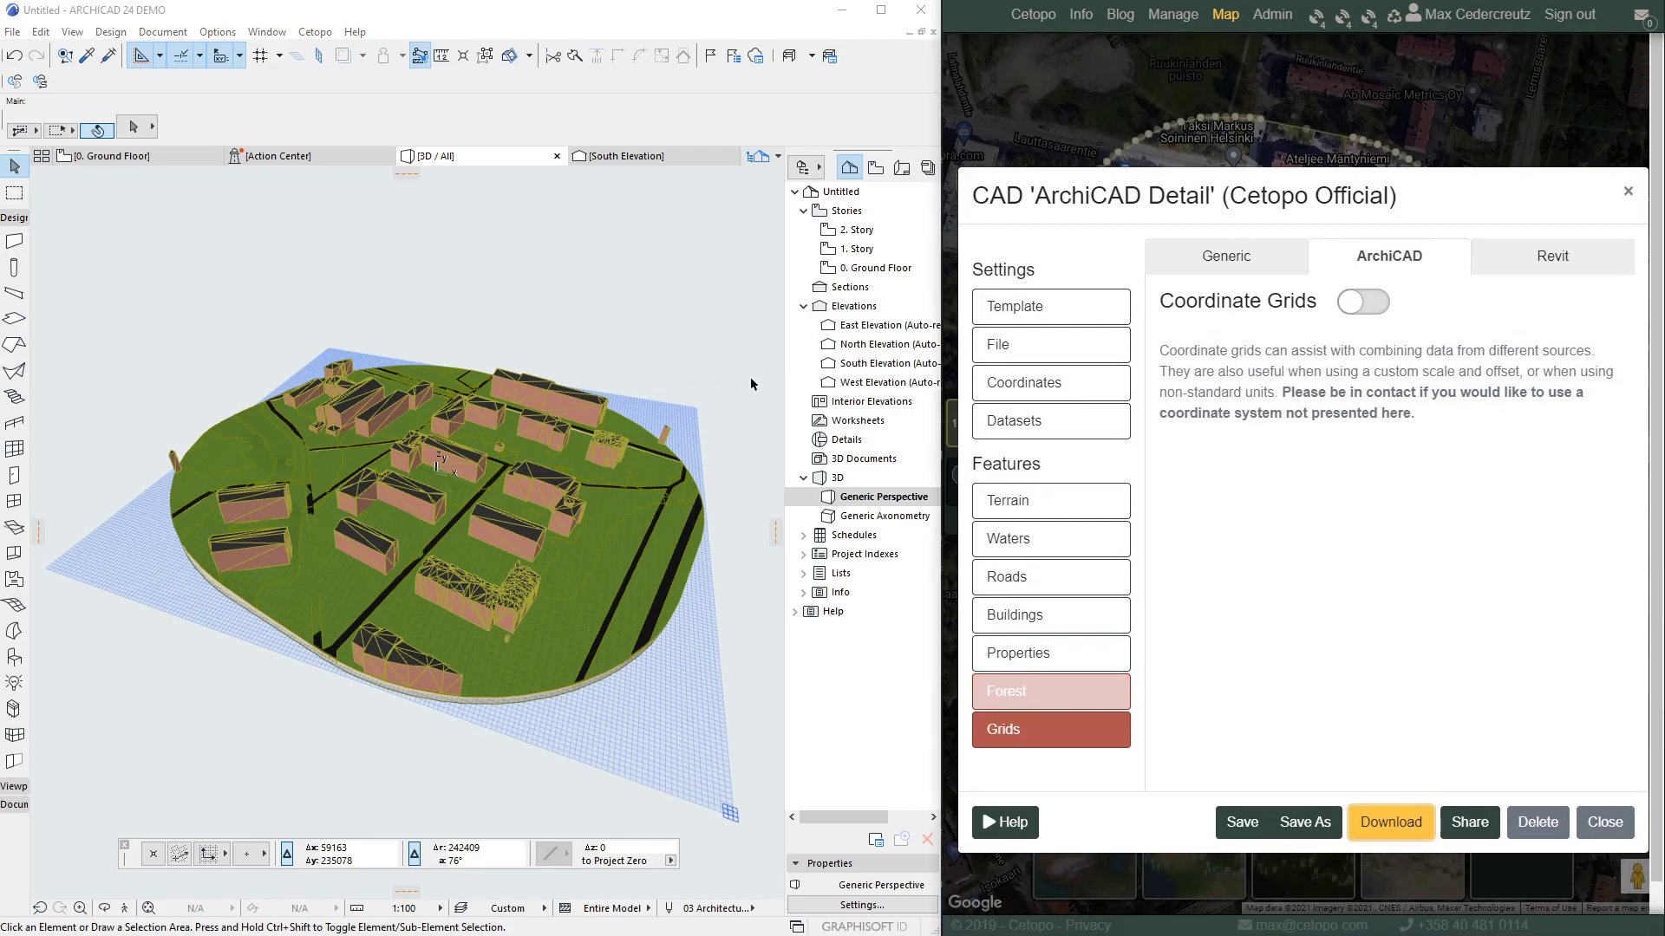